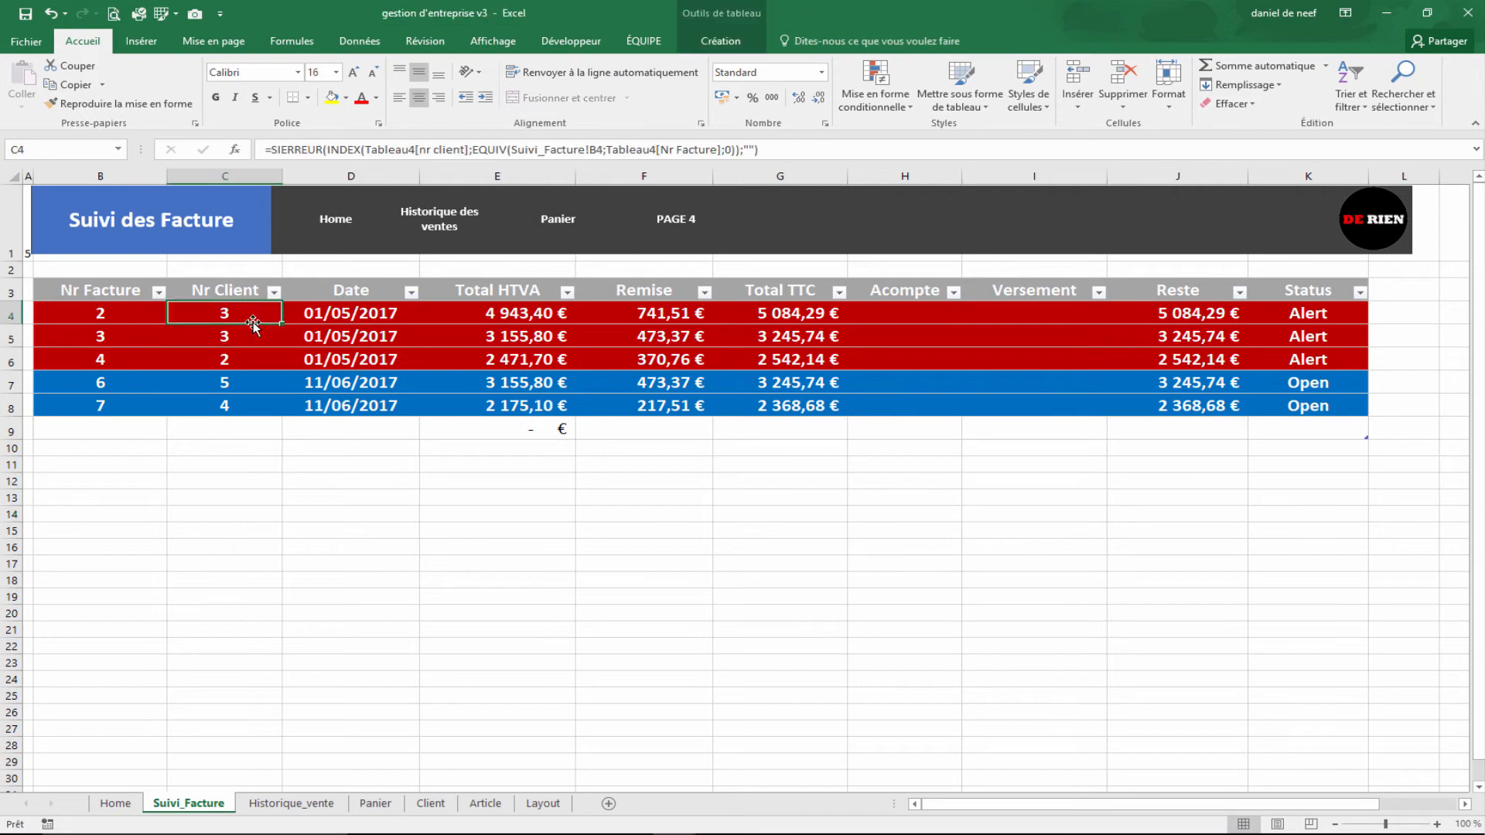
drag(252, 331, 252, 334)
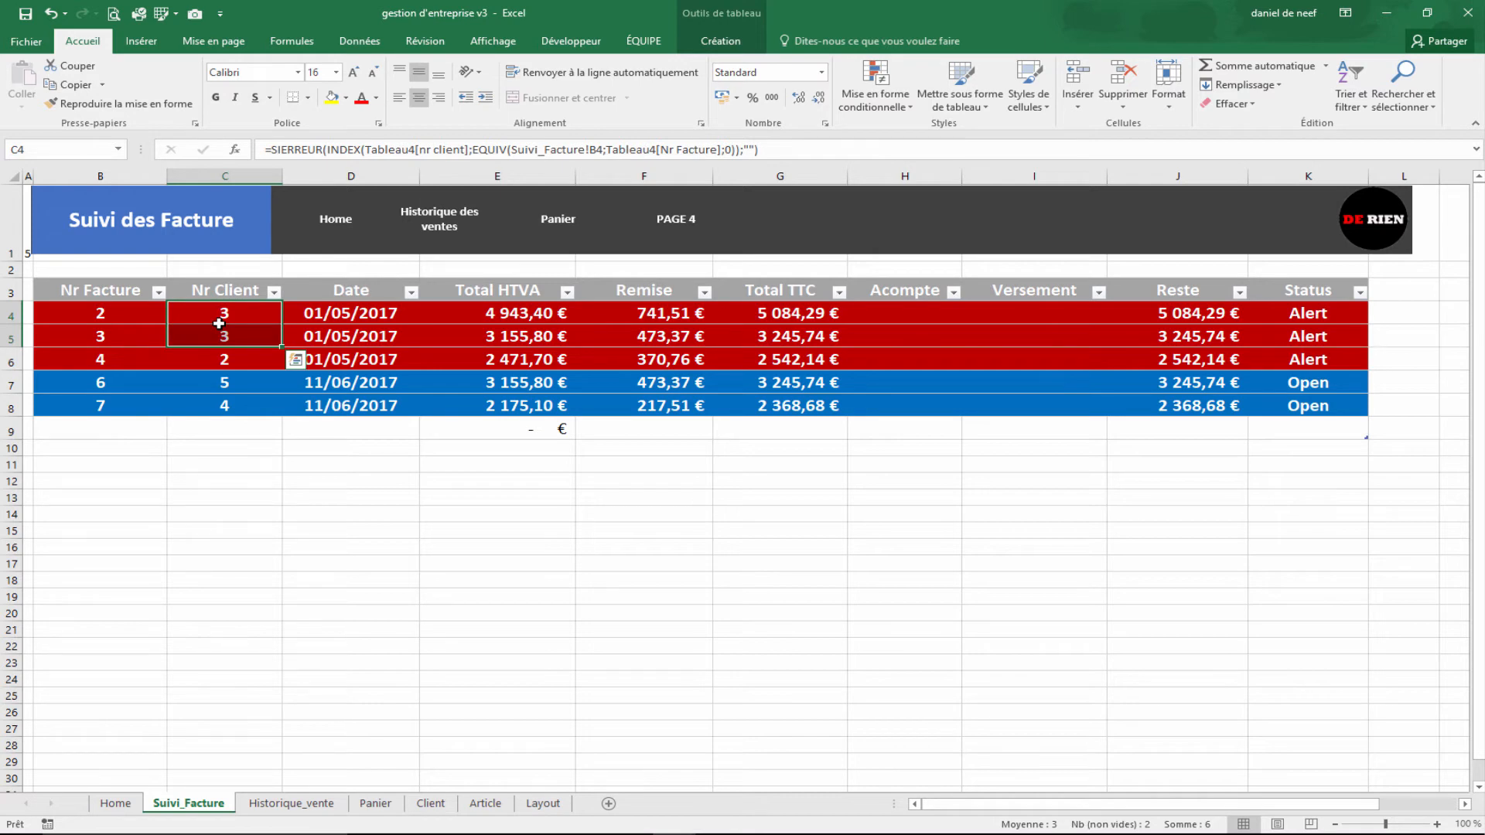
click(250, 322)
click(1292, 310)
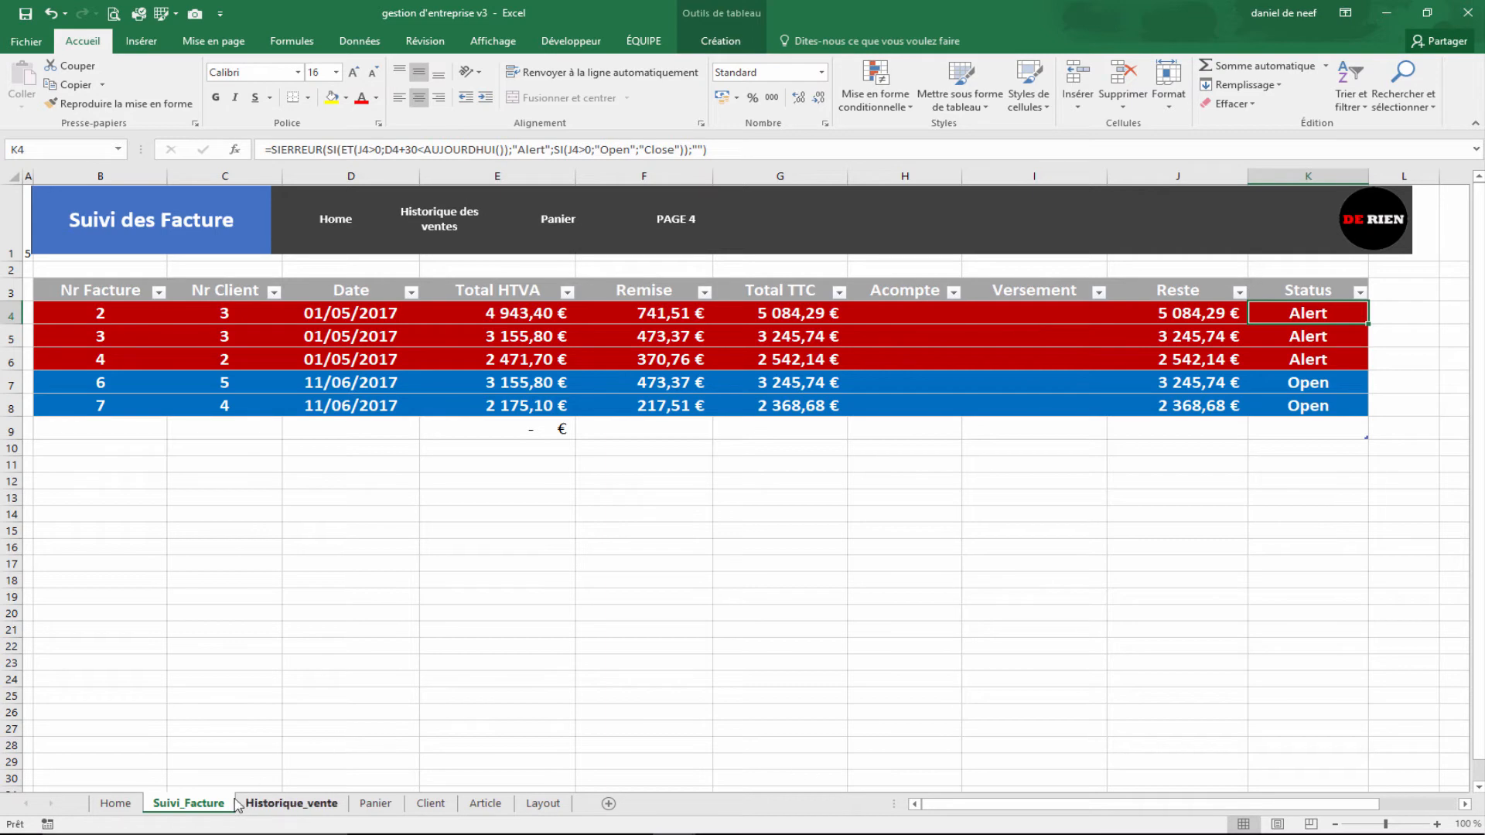
Step: On the Client sheet, change the PAGE 4 label in the header banner to Fidélisation
click(431, 804)
click(661, 467)
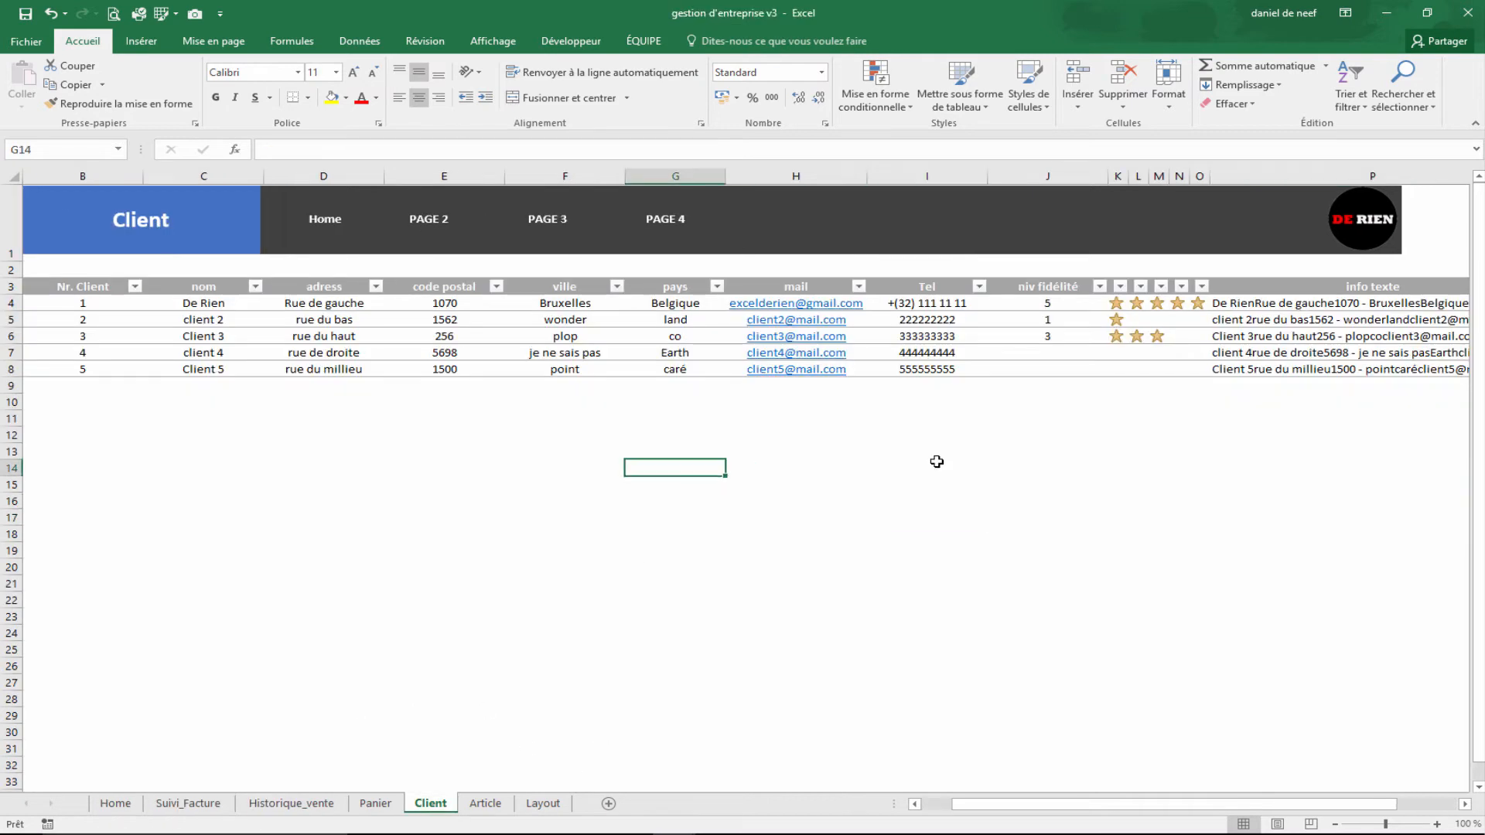
click(675, 224)
key(BackSpace)
key(BackSpace)
key(BackSpace)
key(BackSpace)
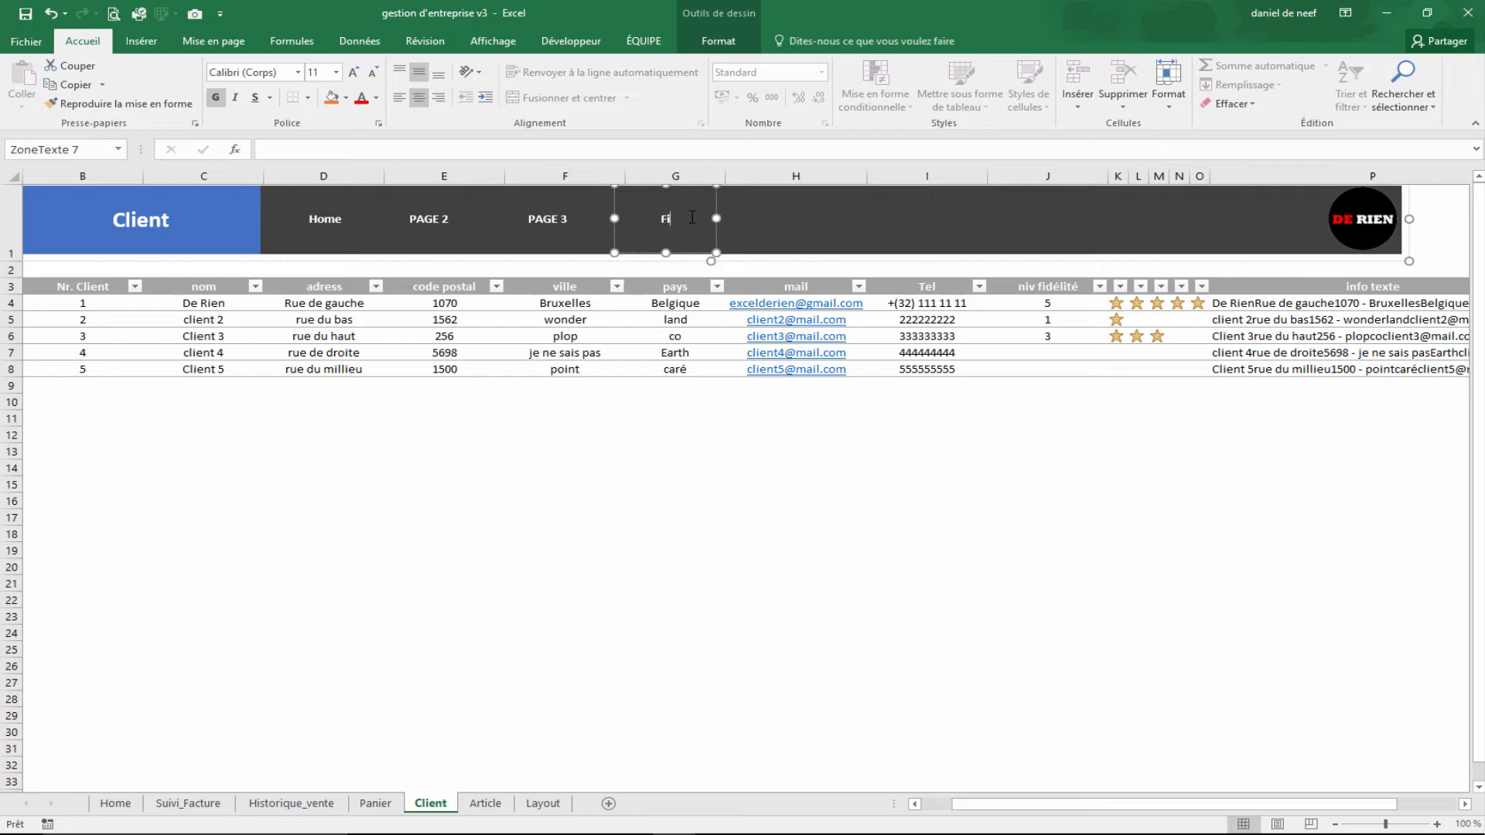
text(isation)
click(699, 483)
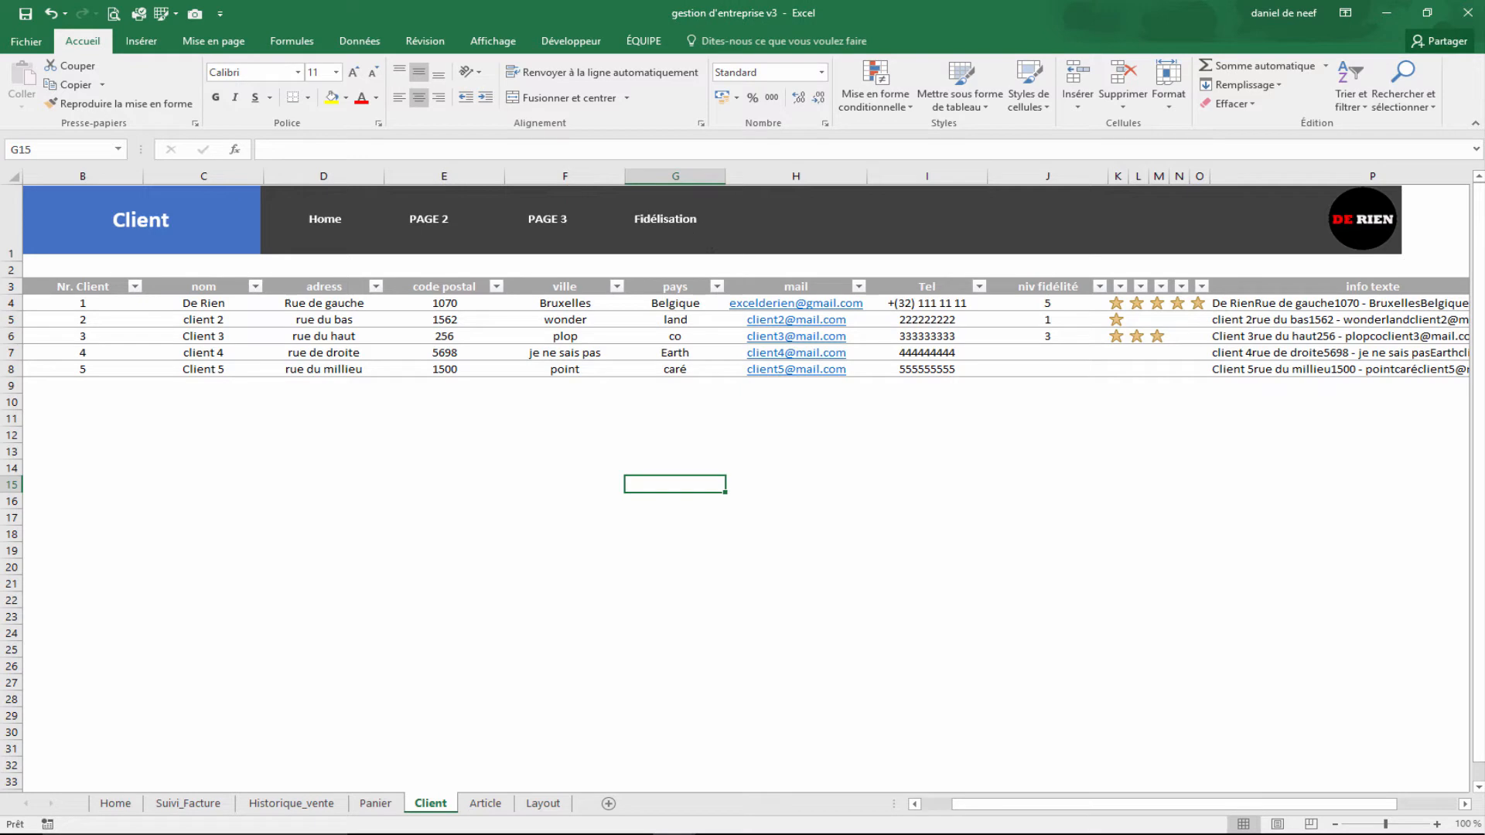
Step: Move the Fidélisation label along the Client banner until it sits just beside the DE RIEN logo
click(797, 233)
click(715, 228)
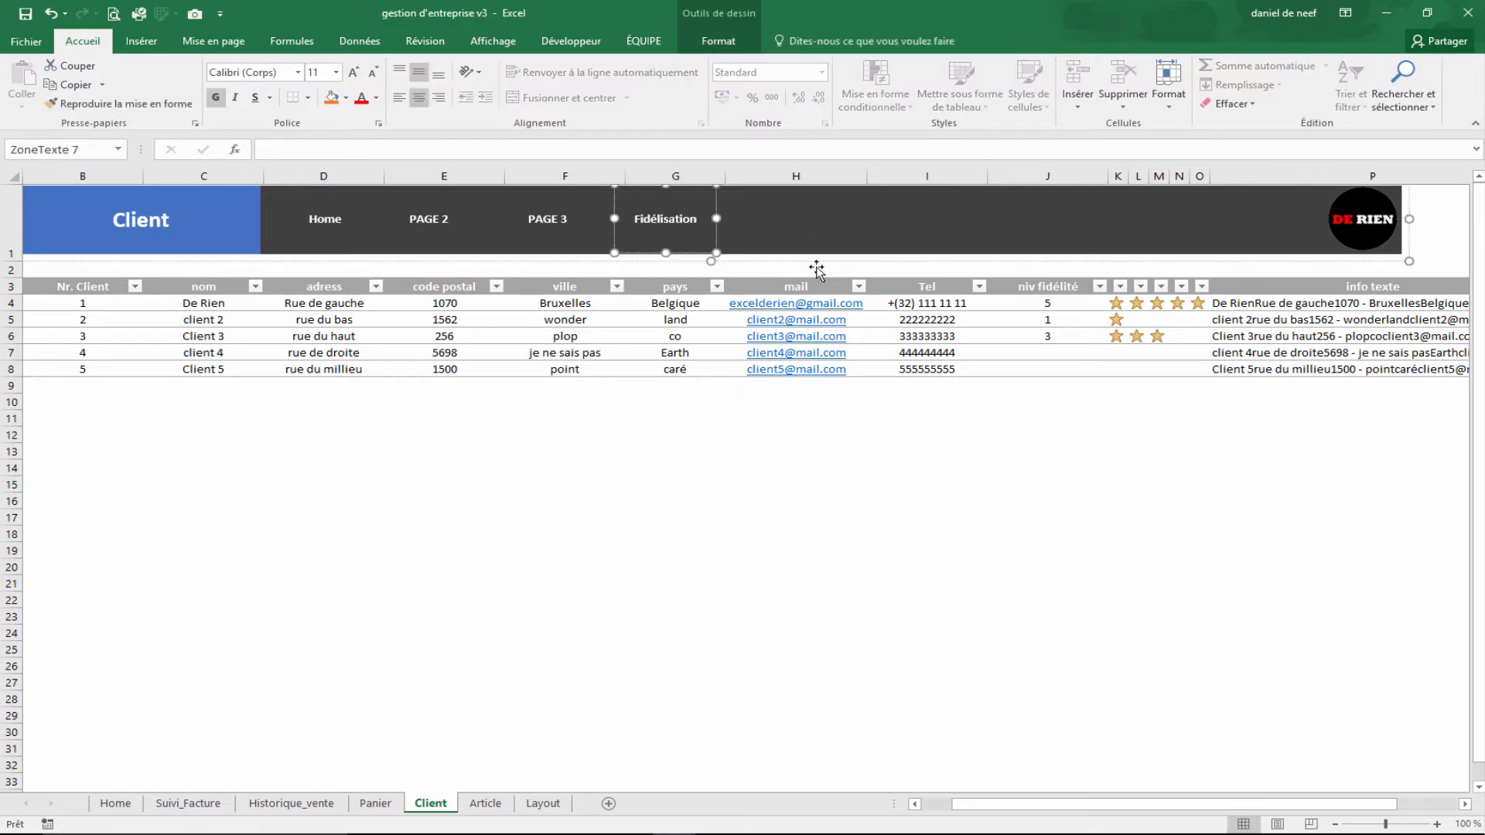
key(Right)
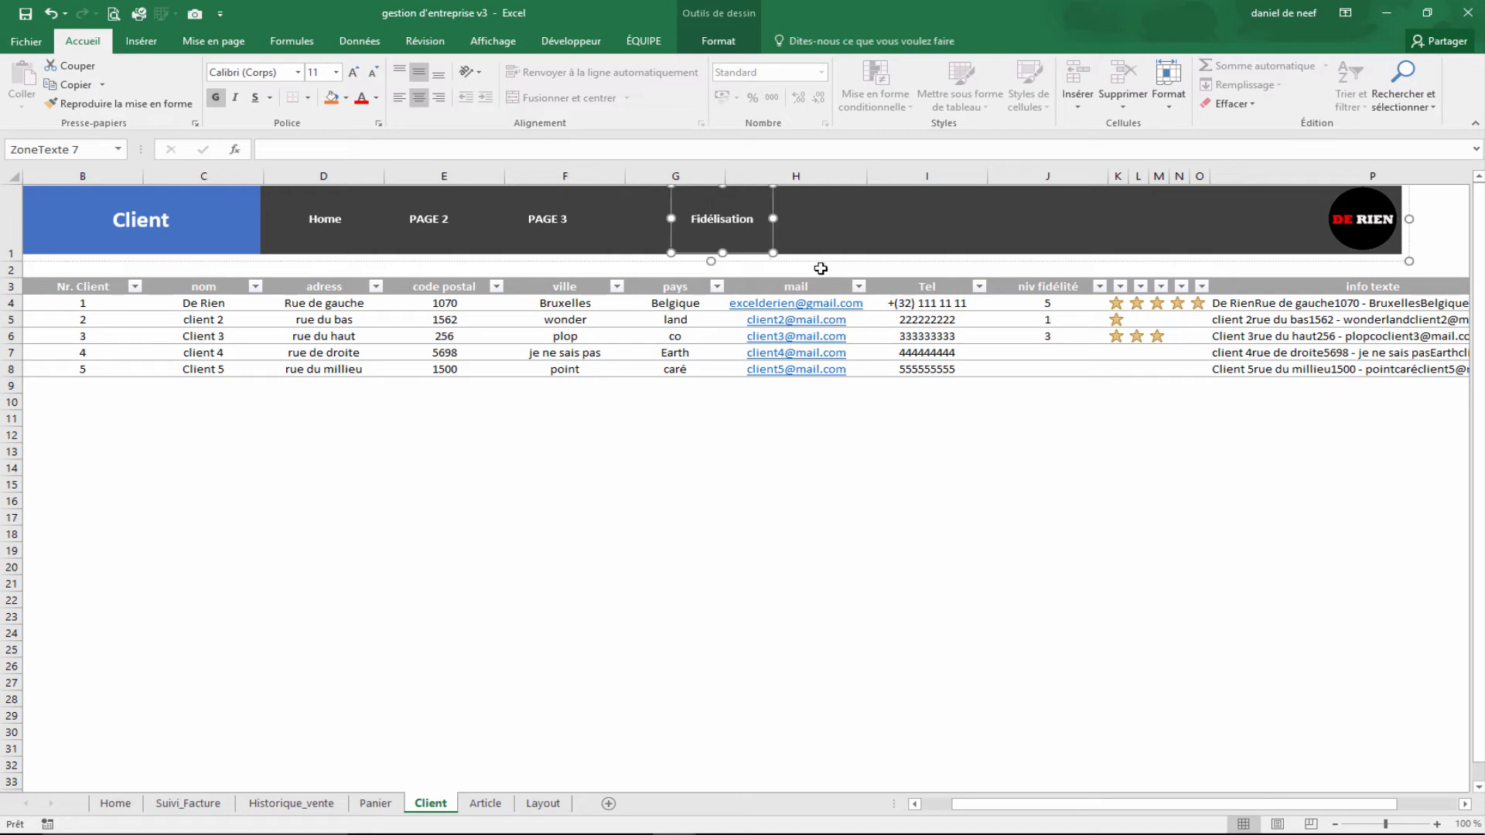
key(Right)
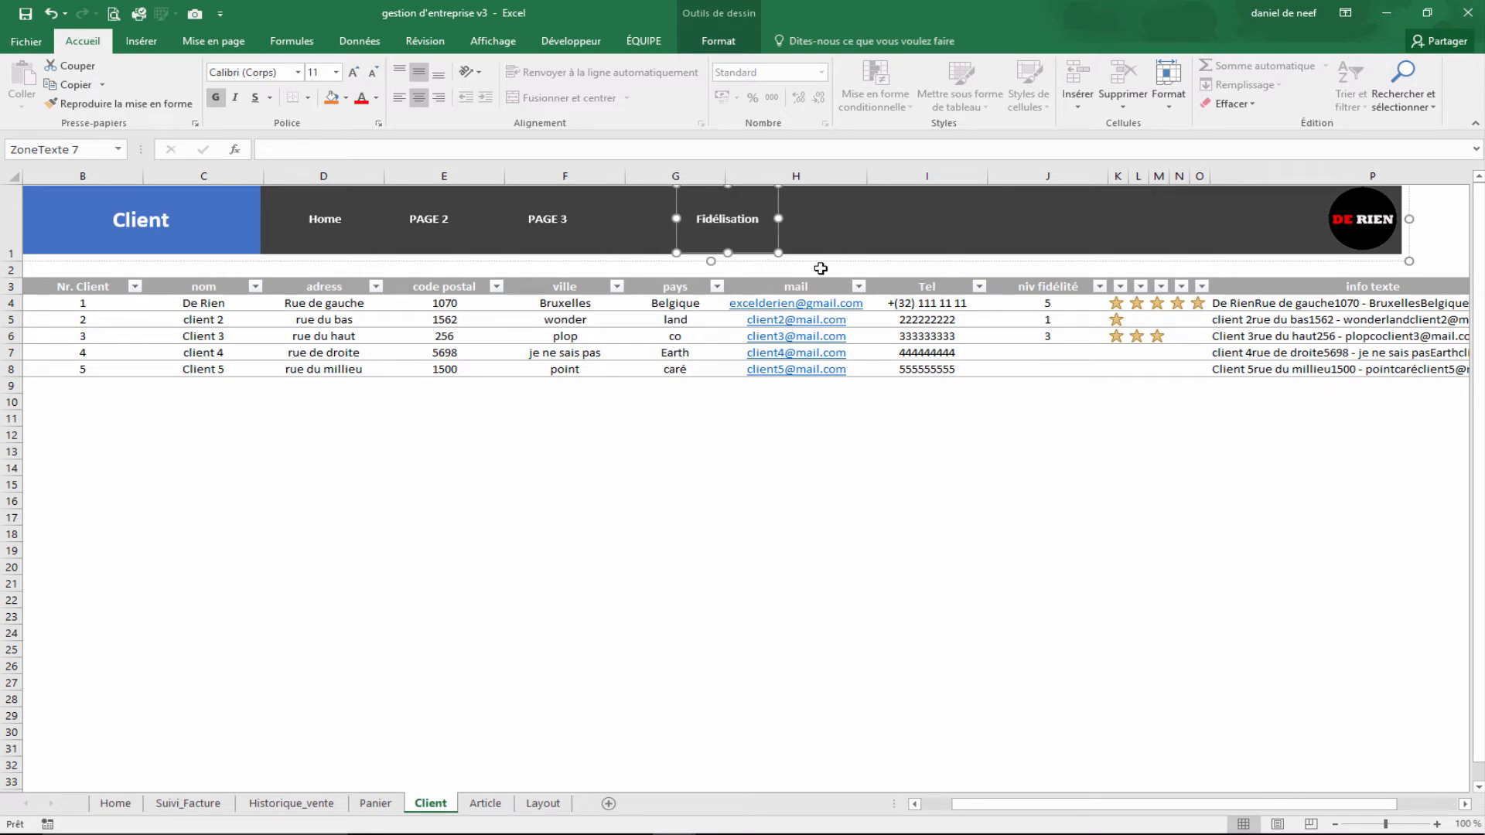
key(Right)
key(Right)
key(Right)
key(Right)
key(Right)
key(Right)
key(Right)
key(Right)
key(Right)
key(Right)
key(Right)
key(Right)
key(Right)
key(Right)
key(Right)
key(Right)
key(Right)
key(Right)
key(Right)
key(Right)
key(Right)
key(Right)
key(Right)
key(Right)
key(Right)
key(Right)
click(991, 413)
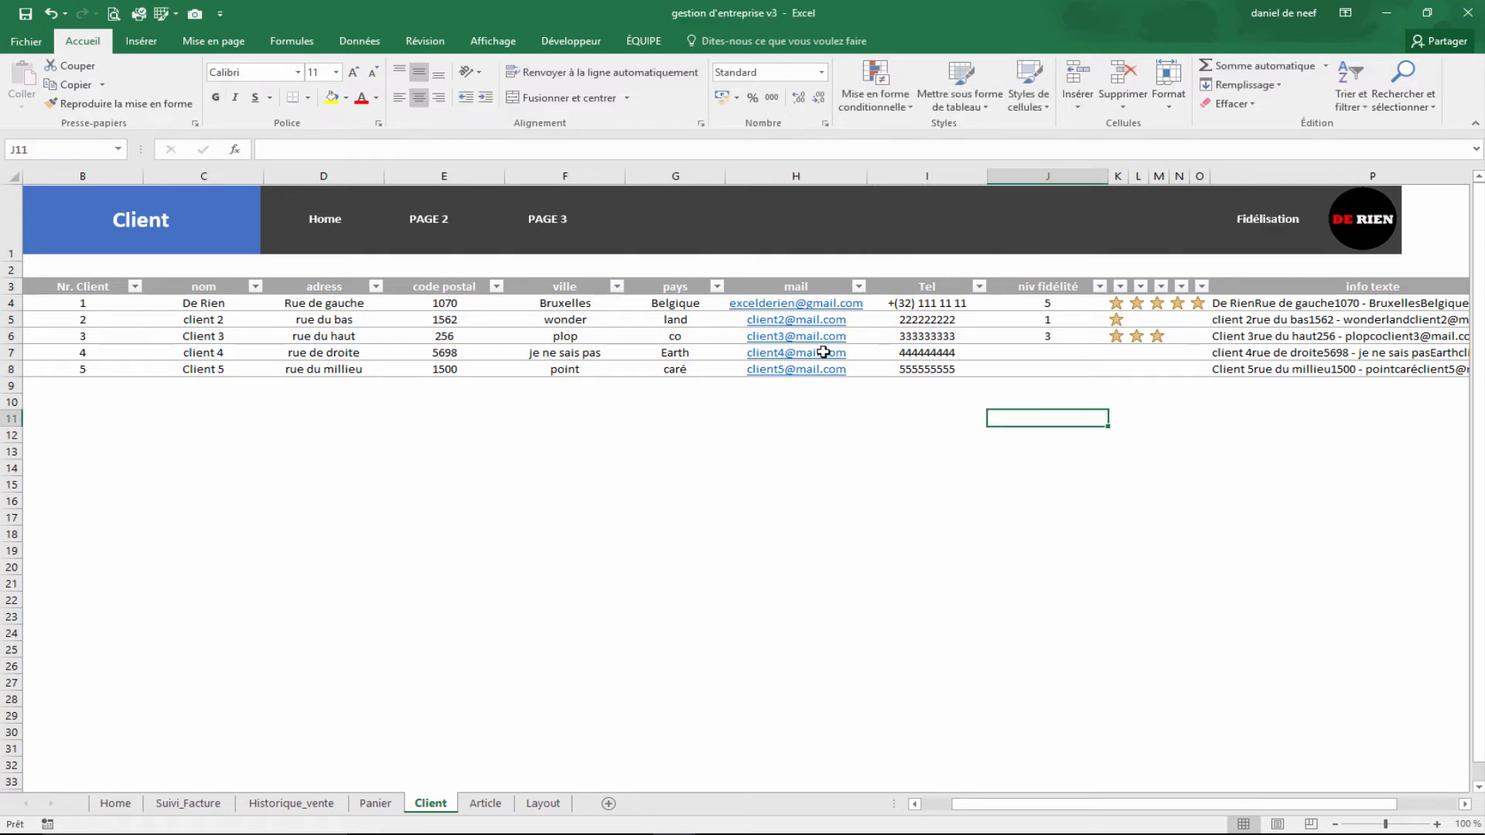
Step: Delete the PAGE 3 and PAGE 2 text boxes from the Client sheet's banner
click(590, 222)
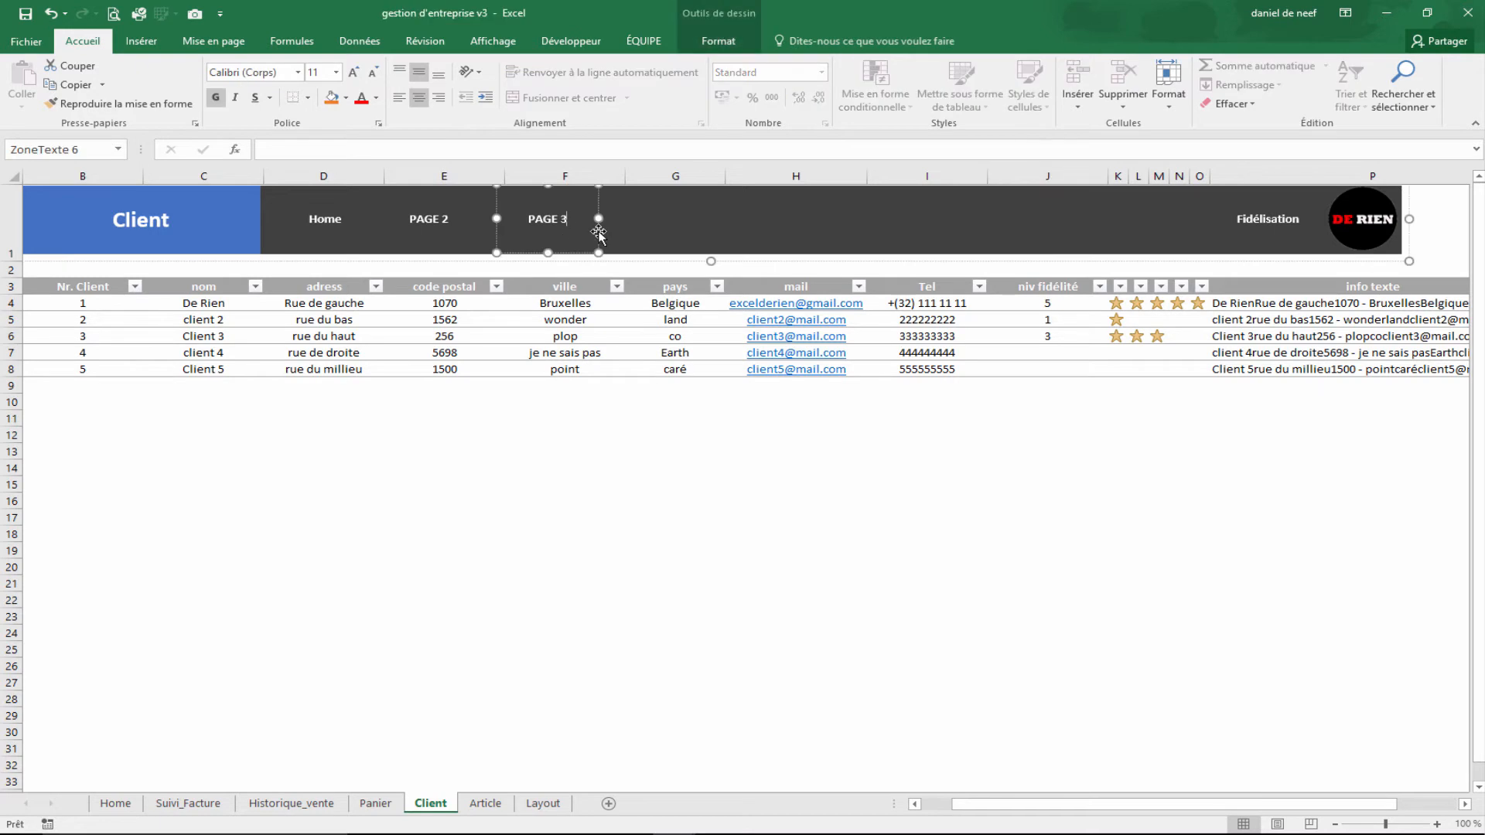
click(532, 253)
key(Delete)
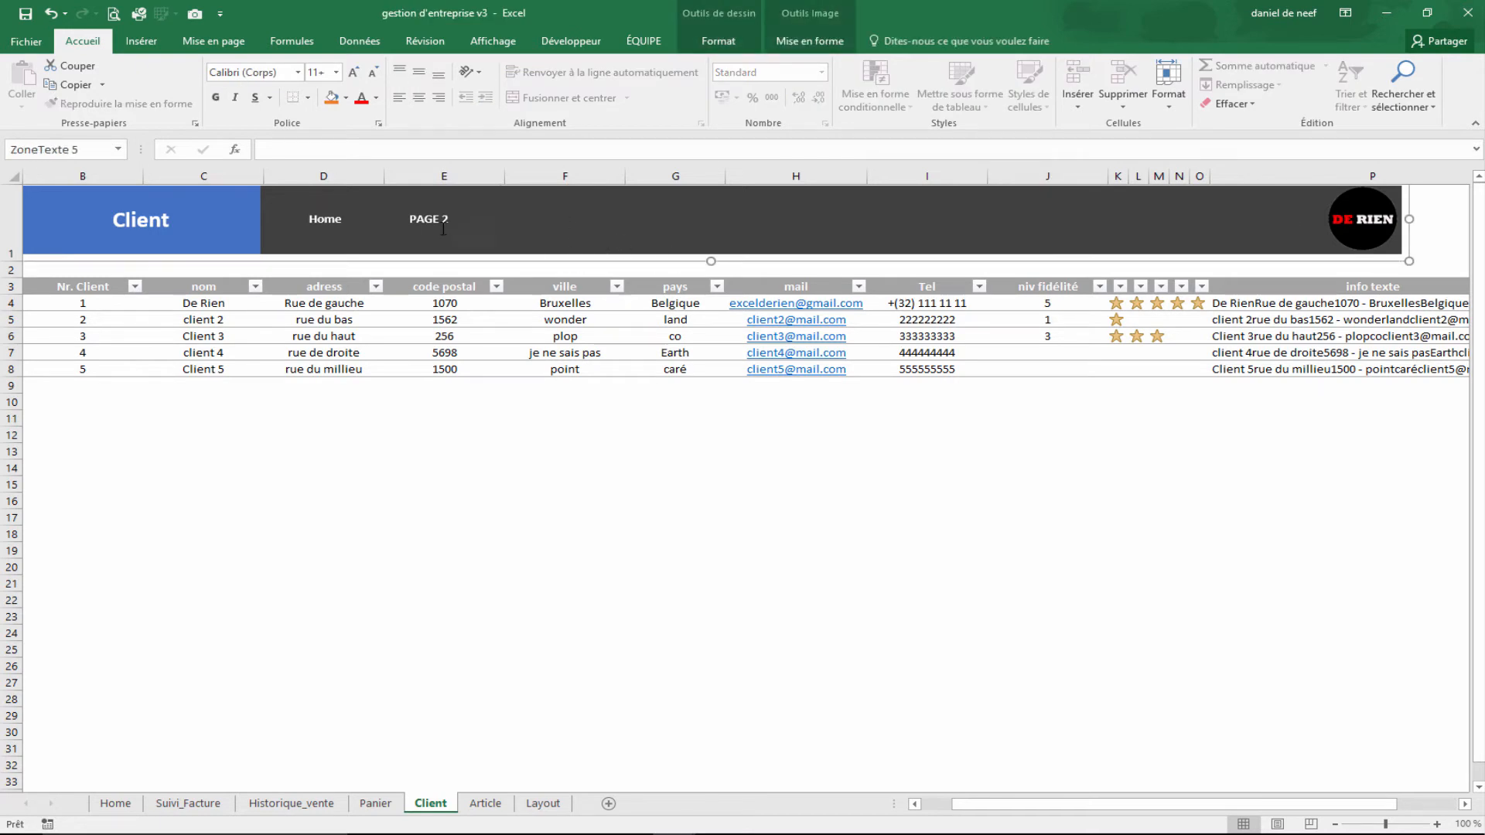
click(444, 231)
click(480, 234)
key(Delete)
click(603, 568)
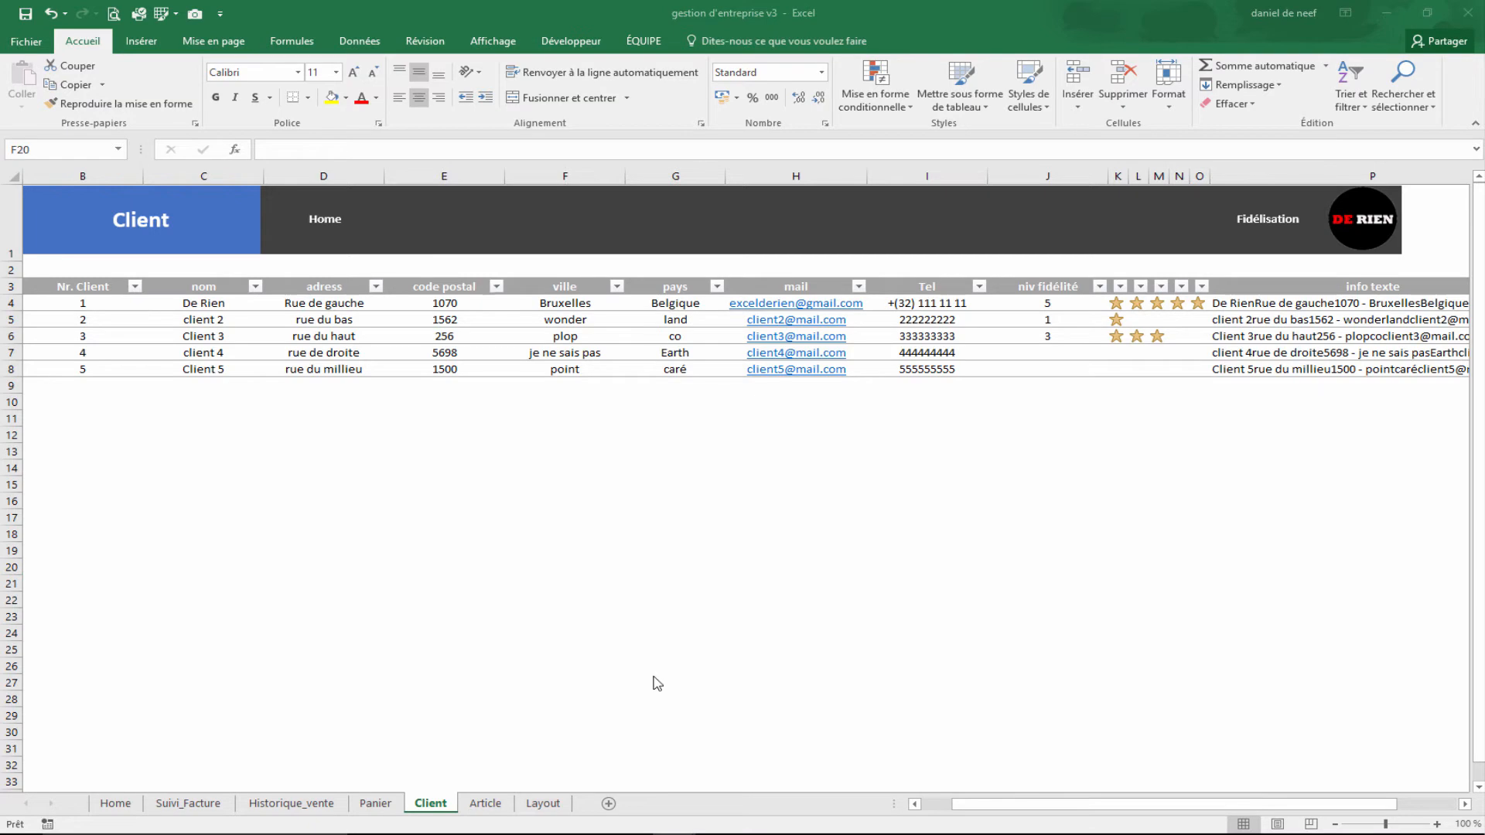
Step: Create a copy of the Layout sheet and place it before the Home sheet
click(597, 758)
click(548, 804)
right_click(553, 805)
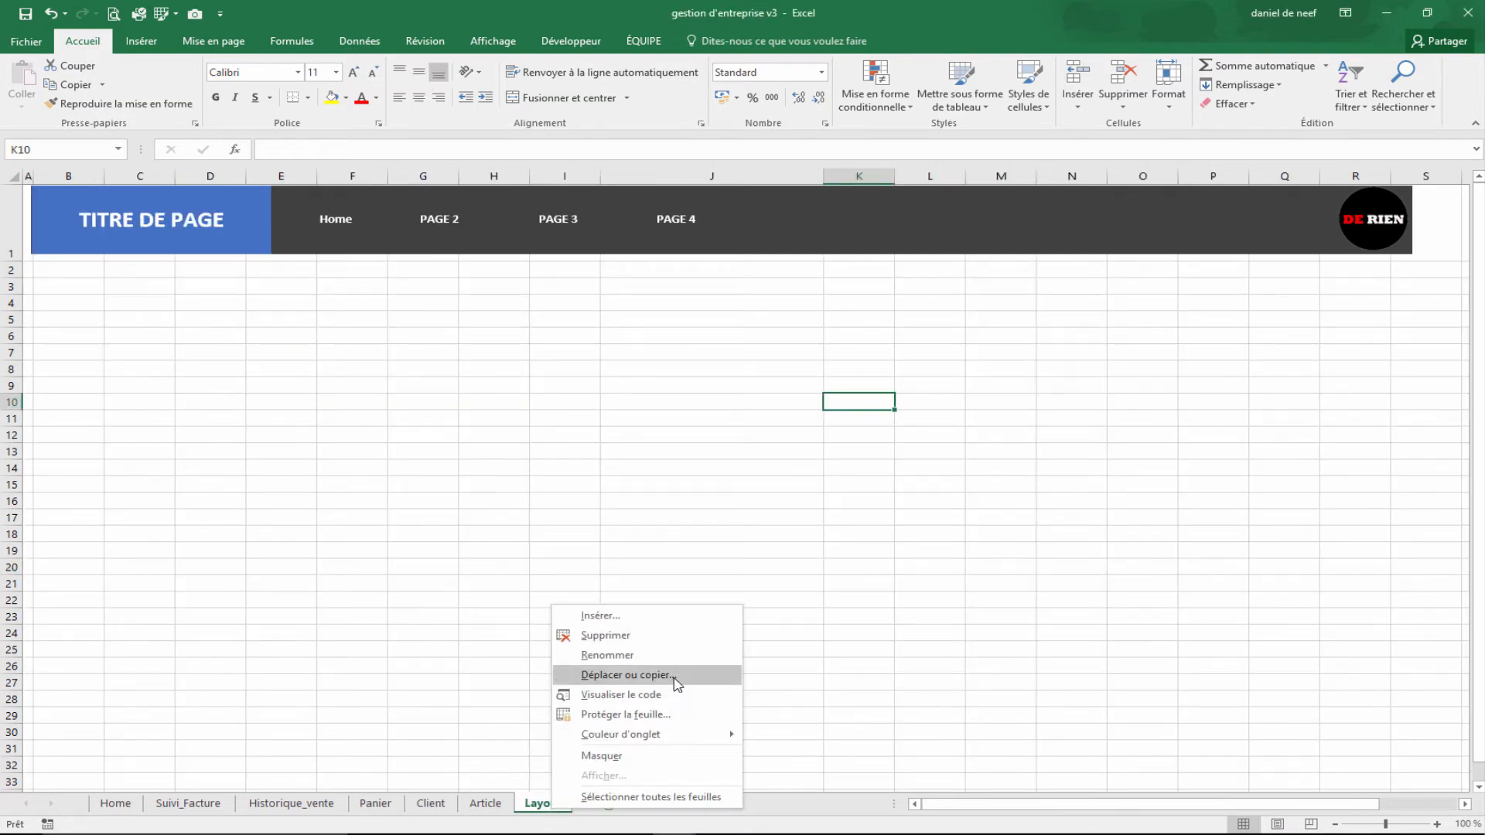
click(660, 674)
click(547, 732)
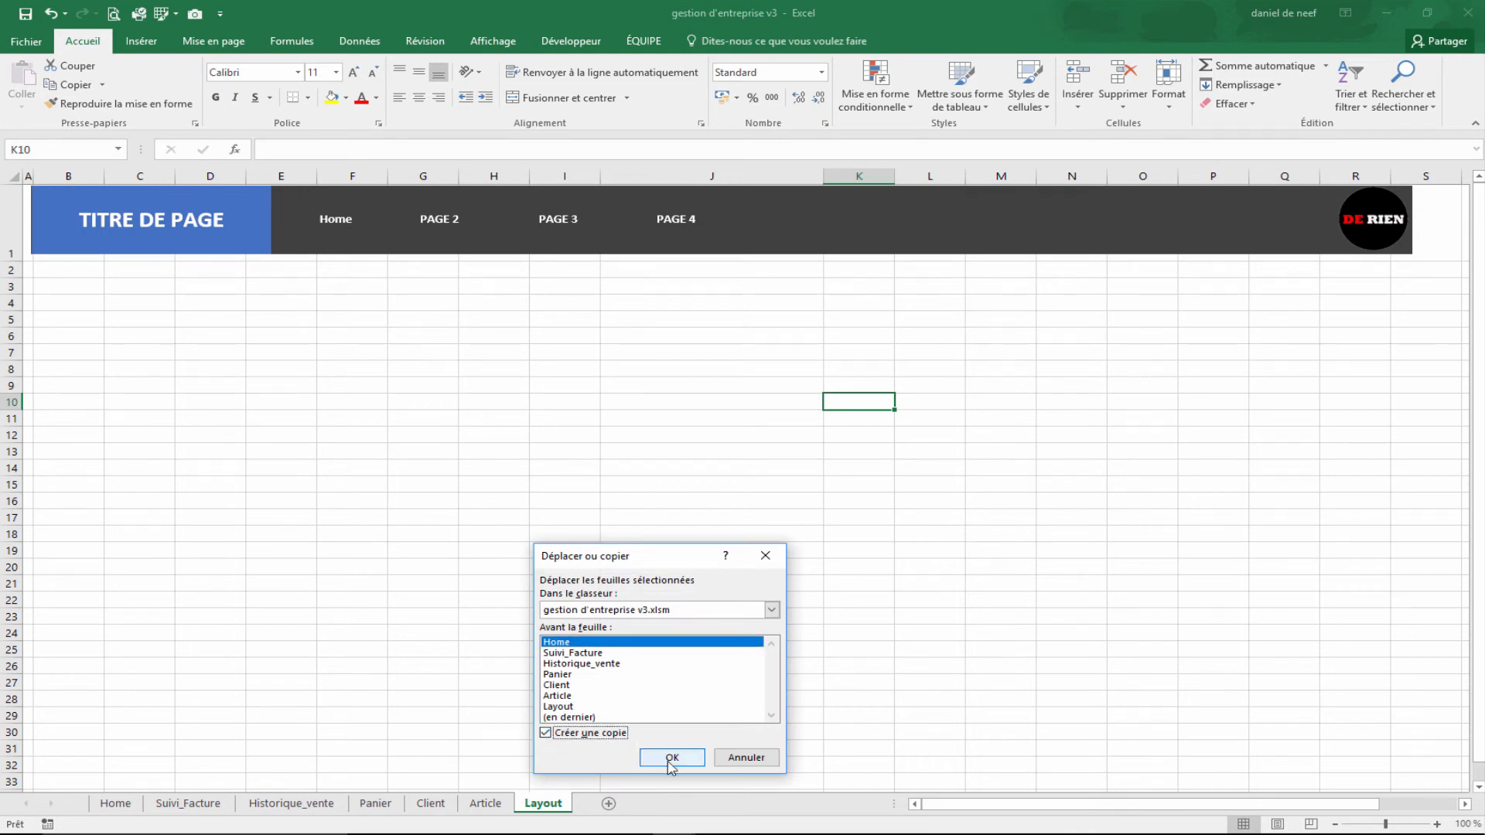
click(672, 757)
Step: Rename the copied Layout sheet as Fidélisation
right_click(128, 803)
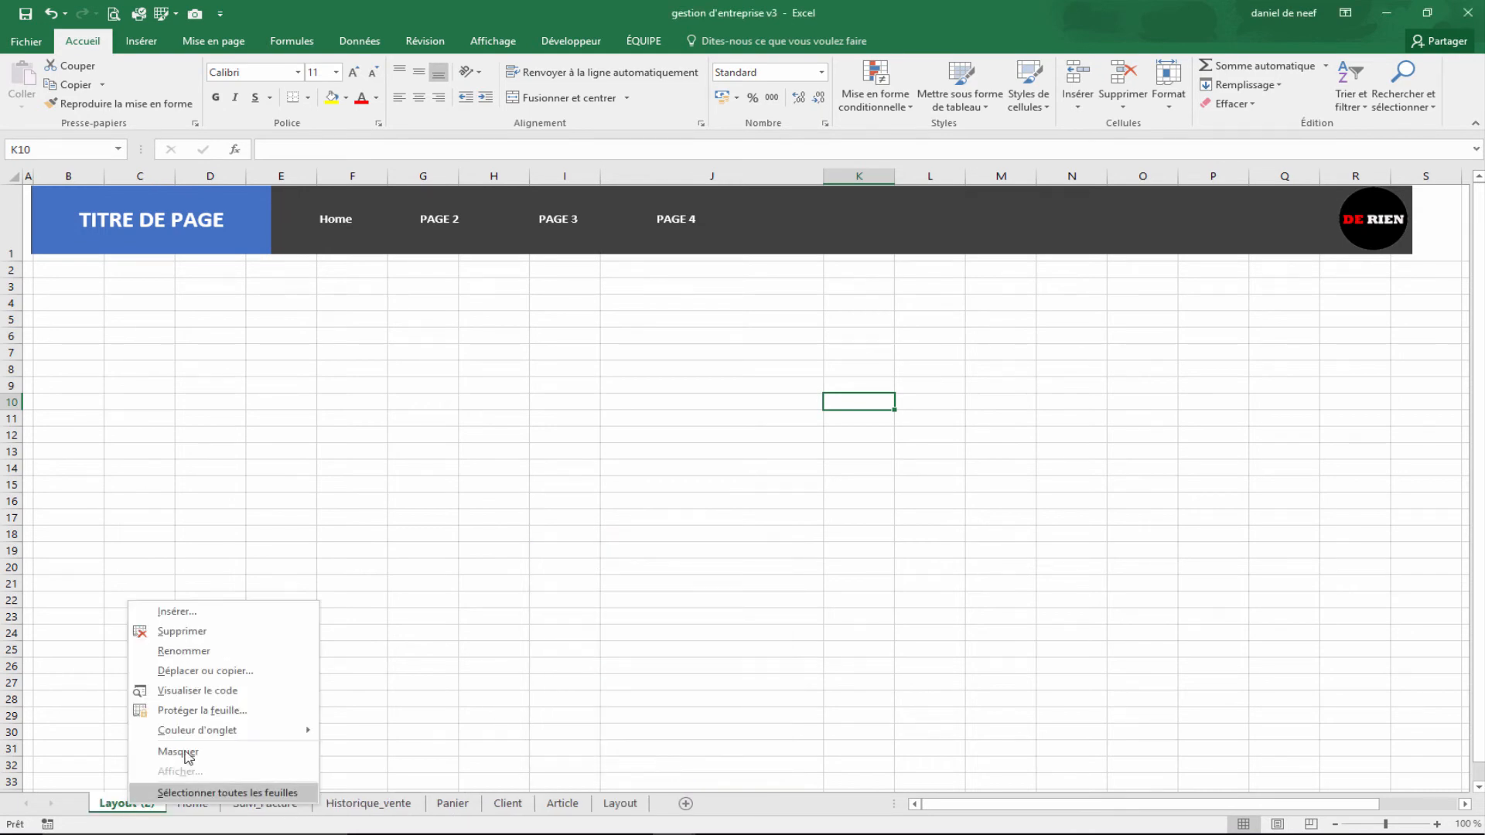
click(209, 651)
text(Fidélisation)
click(208, 652)
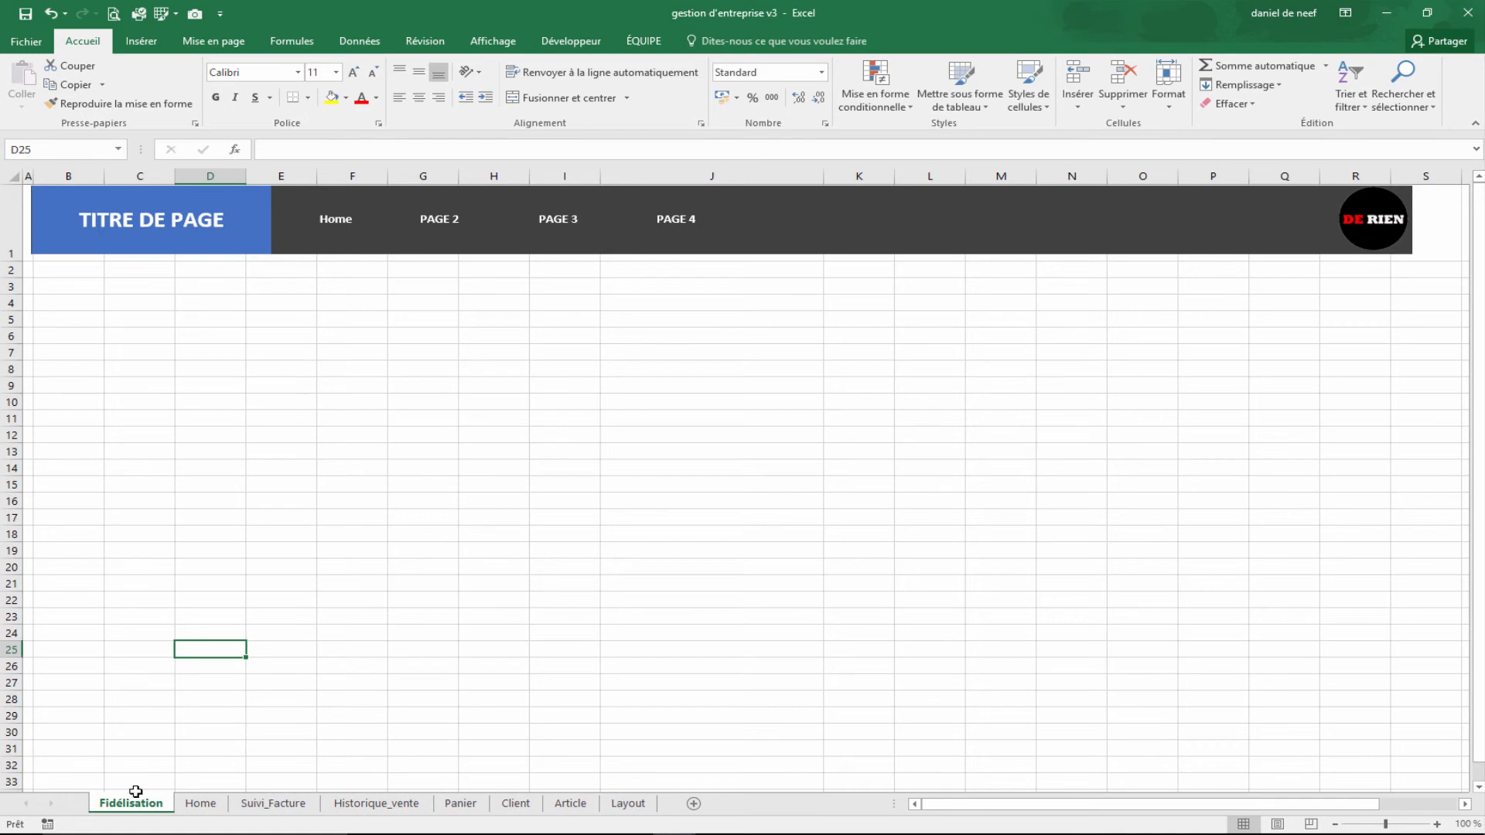
Step: Replace the banner title TITRE DE PAGE with Fidélisation on the new sheet
click(223, 222)
click(224, 221)
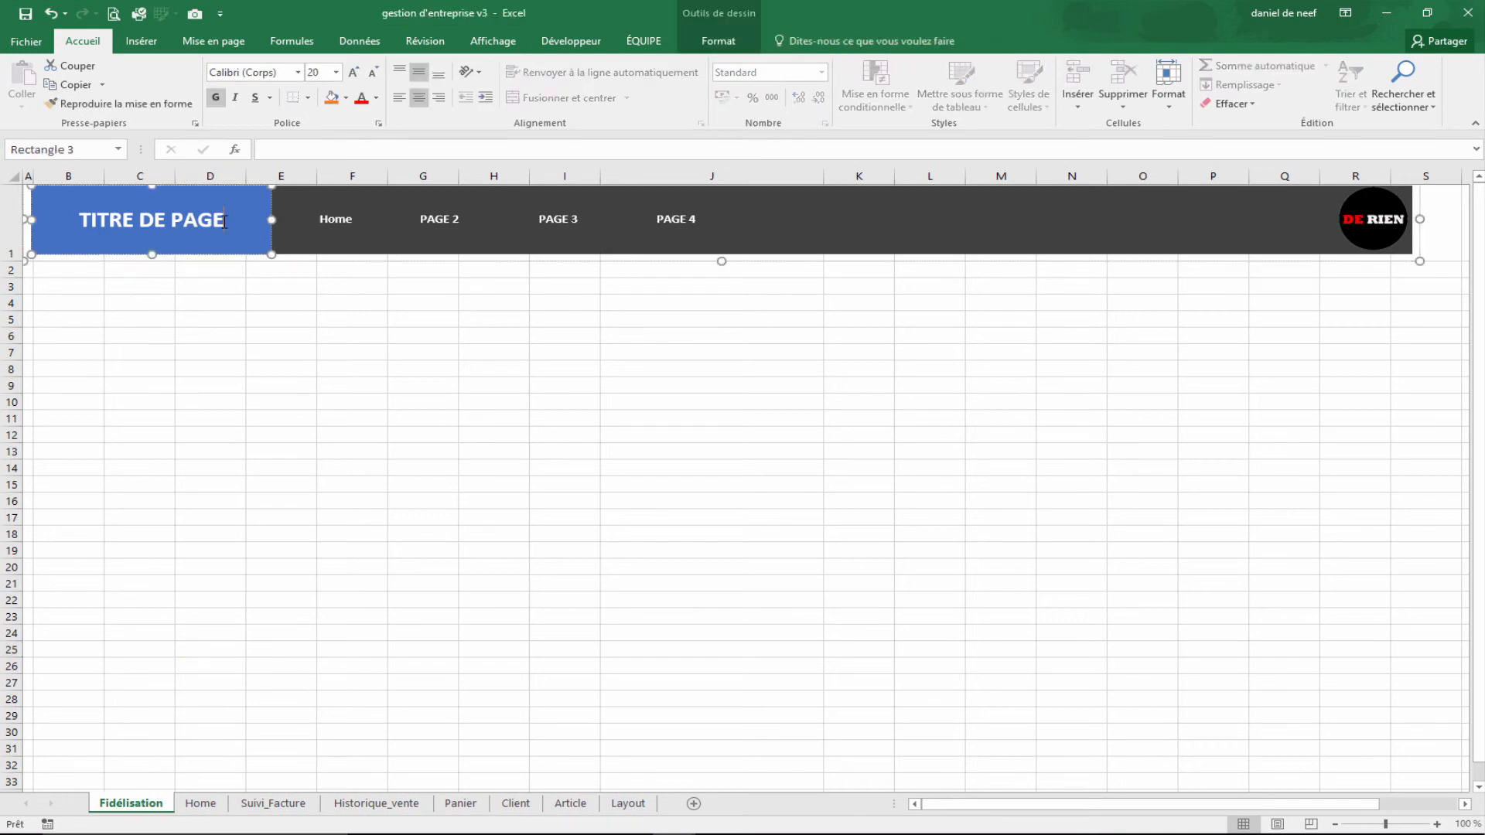
key(BackSpace)
key(BackSpace)
key(BackSpace)
key(BackSpace)
key(BackSpace)
key(BackSpace)
key(BackSpace)
key(BackSpace)
key(BackSpace)
key(BackSpace)
key(BackSpace)
key(BackSpace)
key(BackSpace)
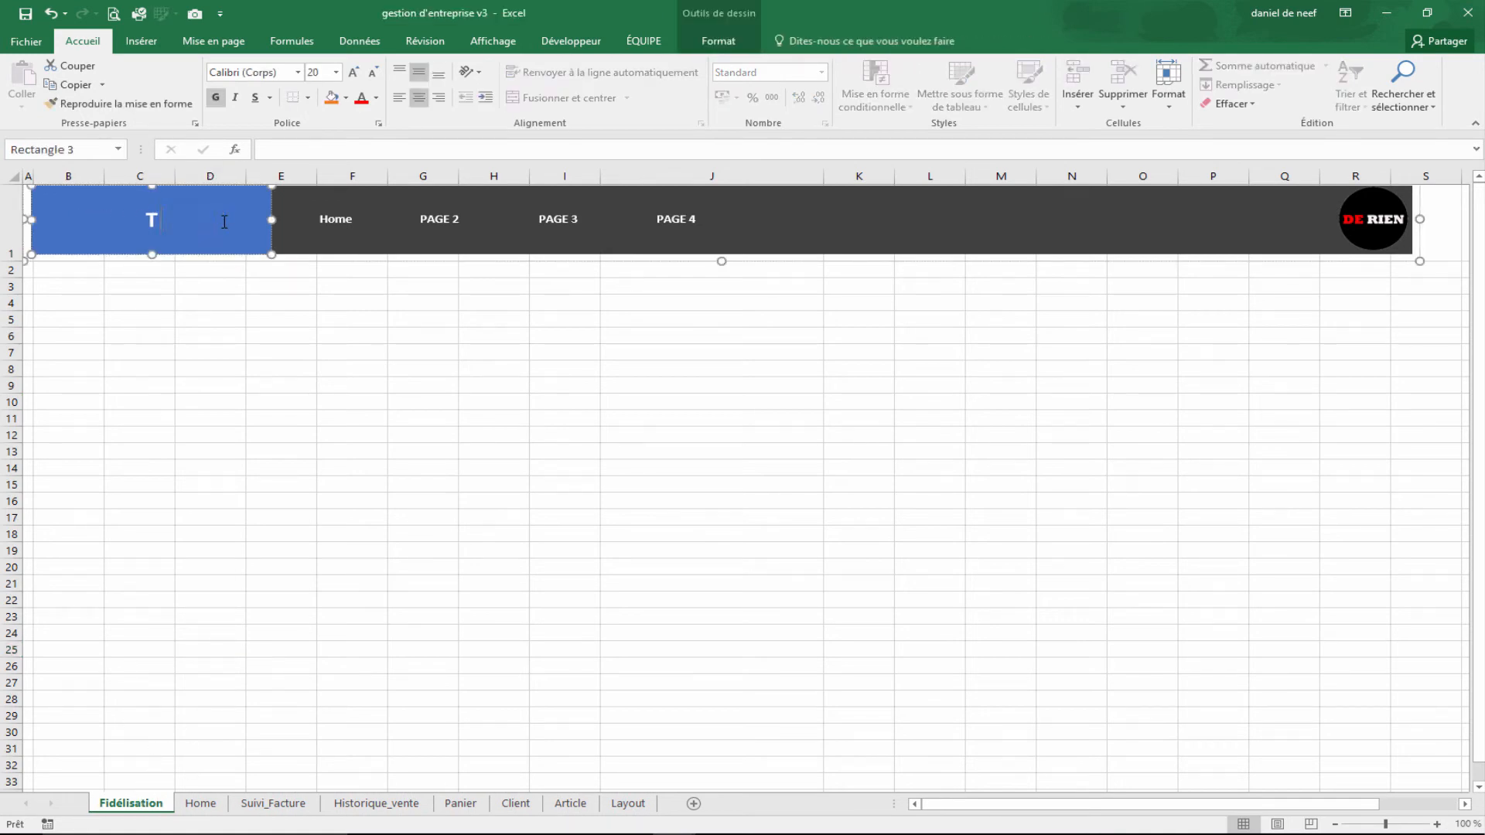
text(Fidélisation)
click(506, 418)
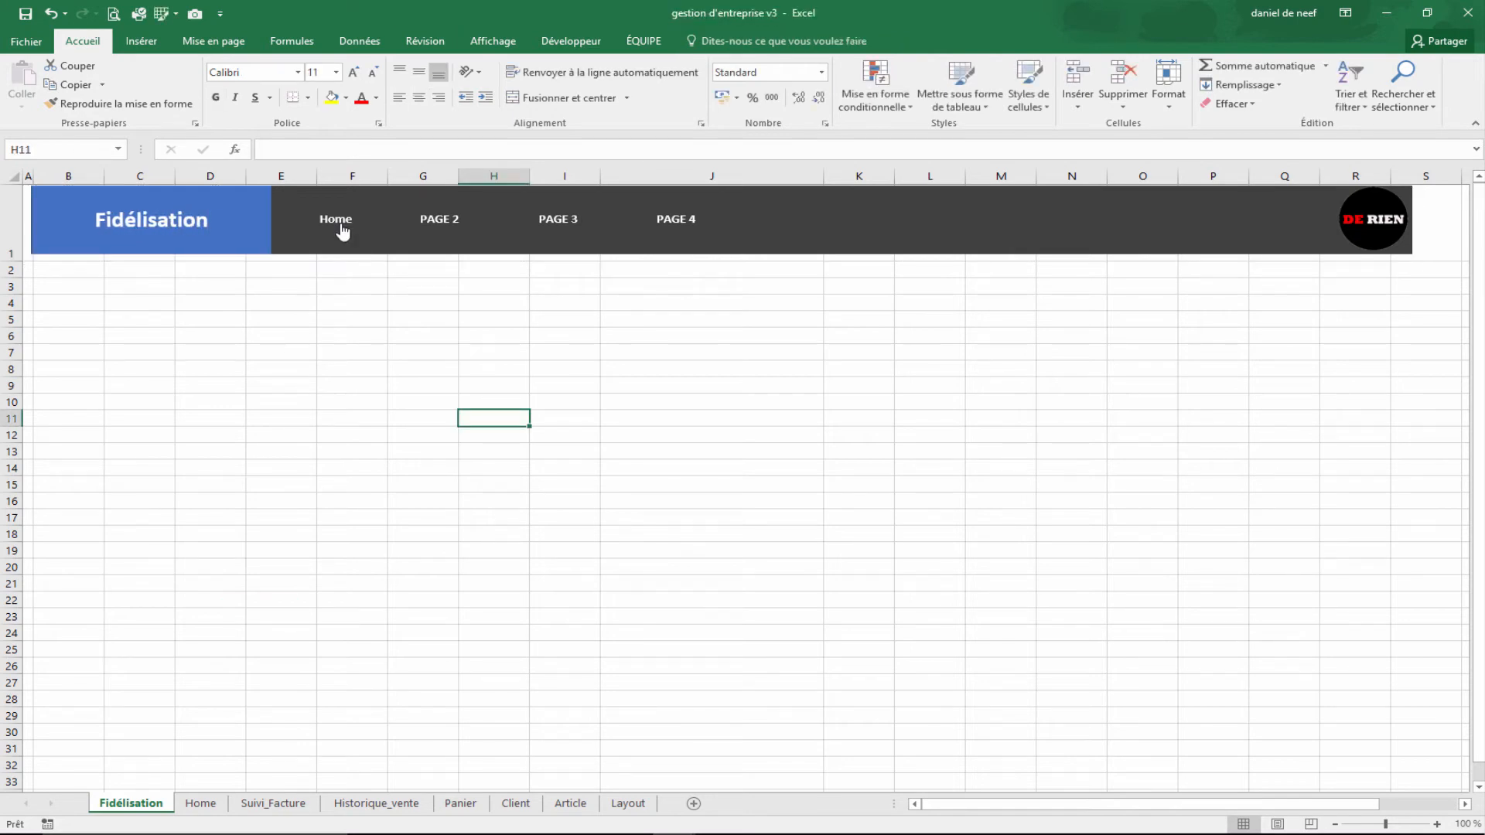
Step: Delete the PAGE 2, PAGE 3 and PAGE 4 text boxes from the Fidélisation sheet's banner
click(447, 229)
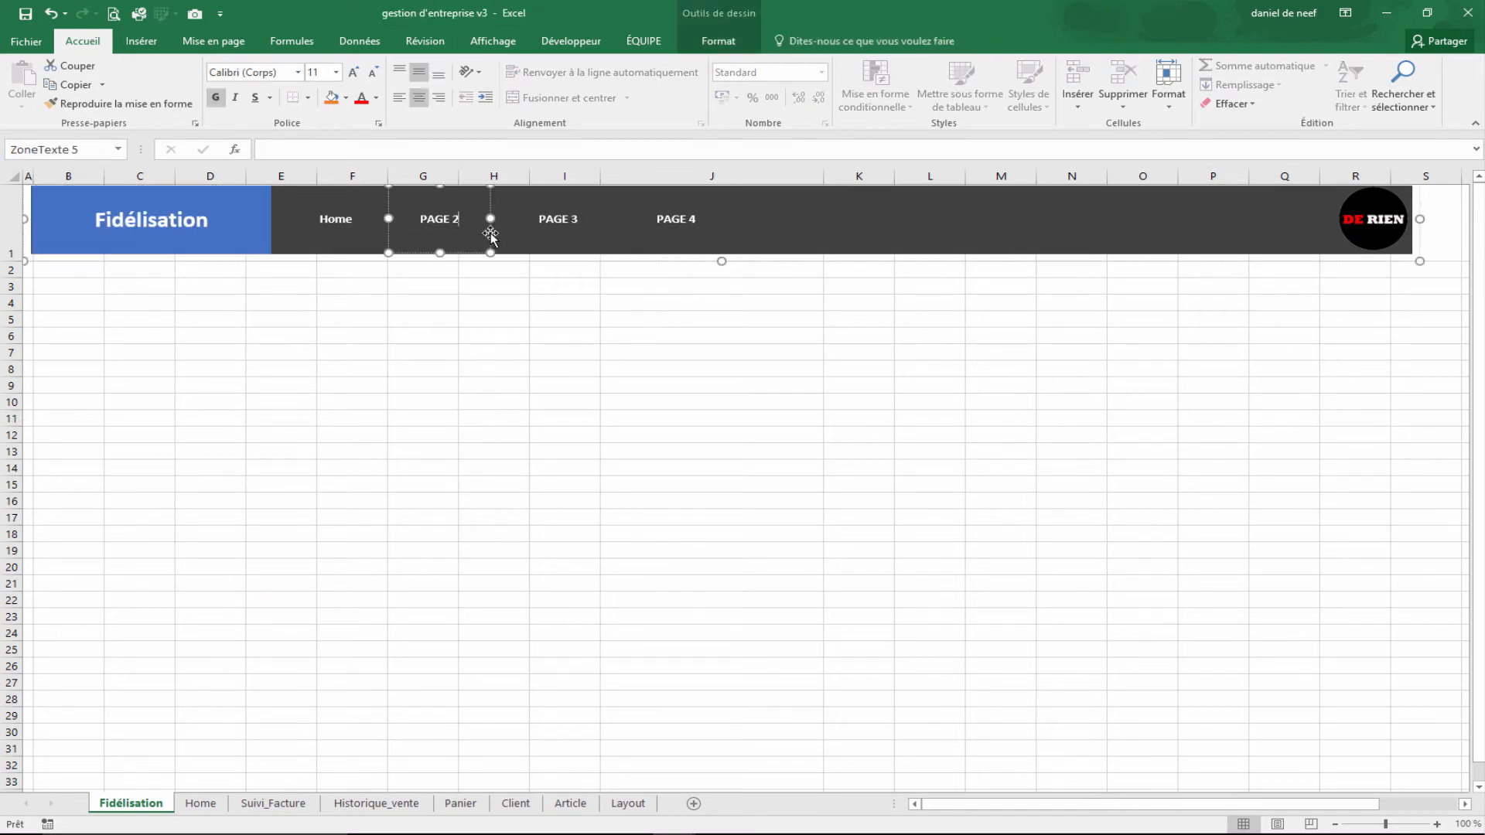
key(Delete)
click(593, 228)
click(607, 236)
key(Delete)
click(686, 222)
click(727, 234)
key(Delete)
click(595, 430)
Step: Remove the hyperlink from the Home label in the Fidélisation banner and change its text to Client
click(346, 224)
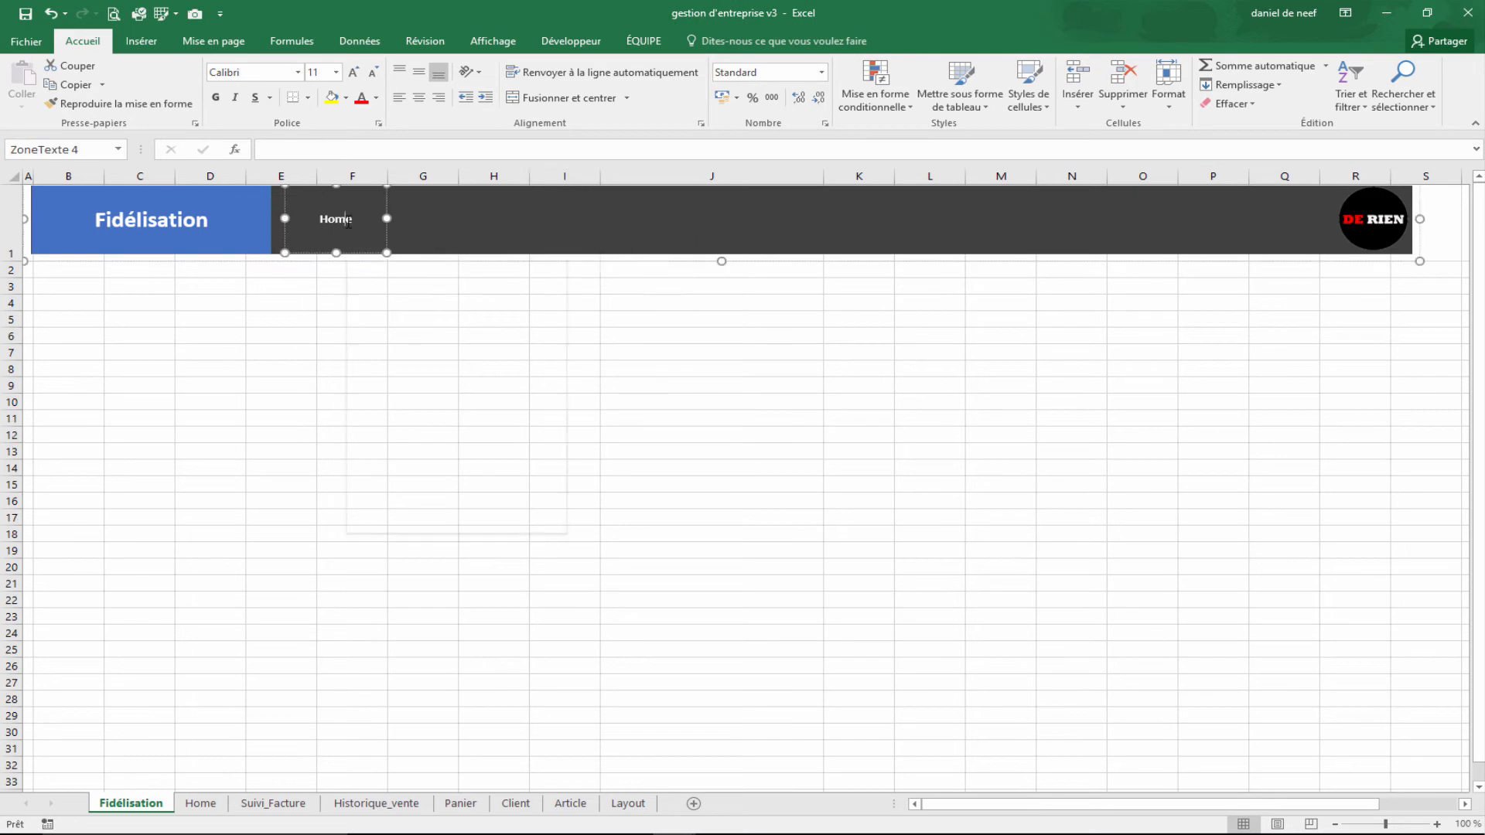
right_click(347, 224)
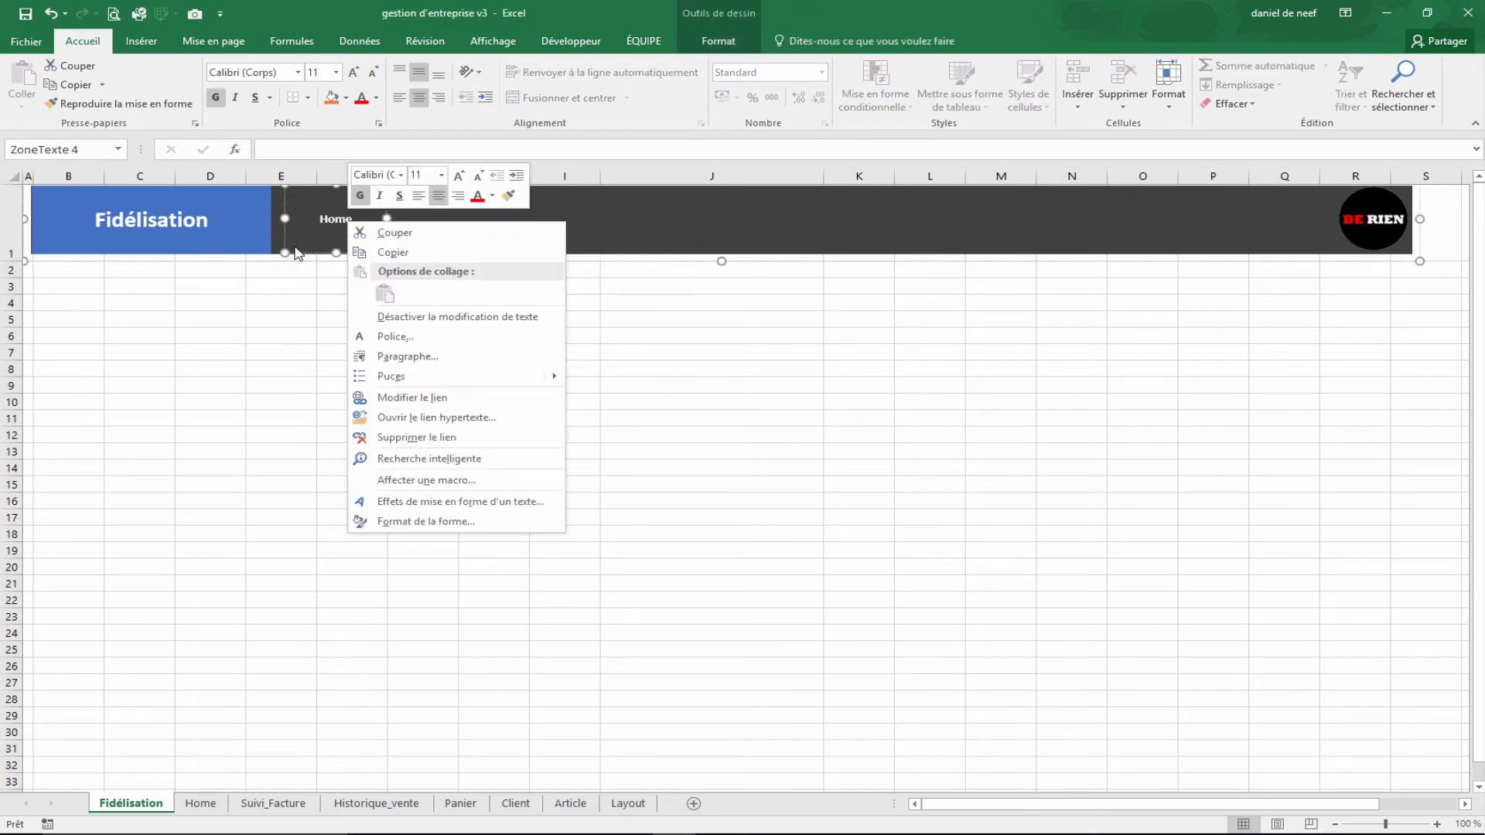
click(413, 436)
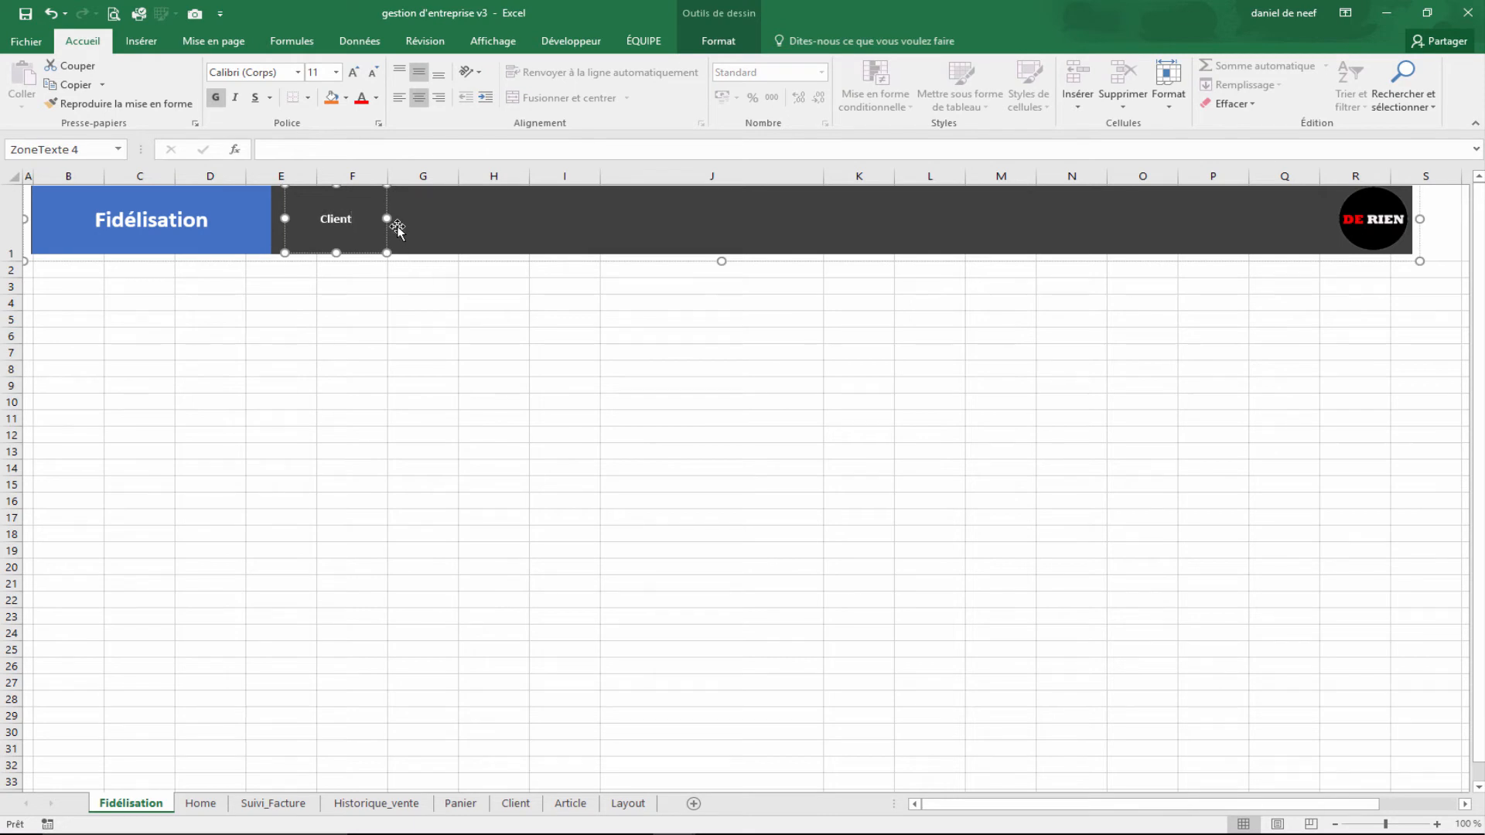
Step: Insert a hyperlink on the banner's Client text box that leads to cell A1 of the Client sheet
click(389, 235)
click(383, 235)
right_click(387, 233)
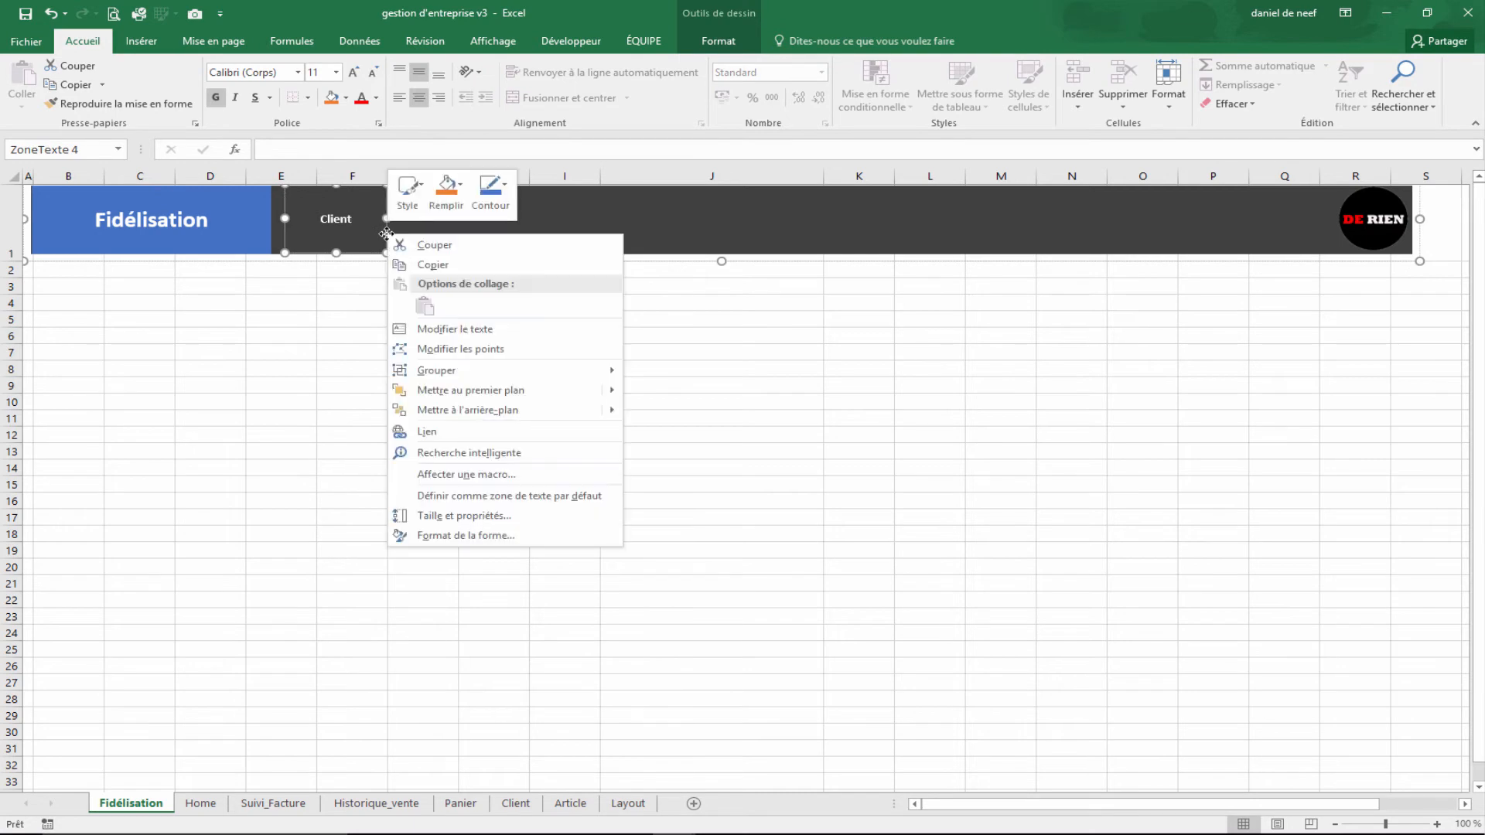
click(141, 41)
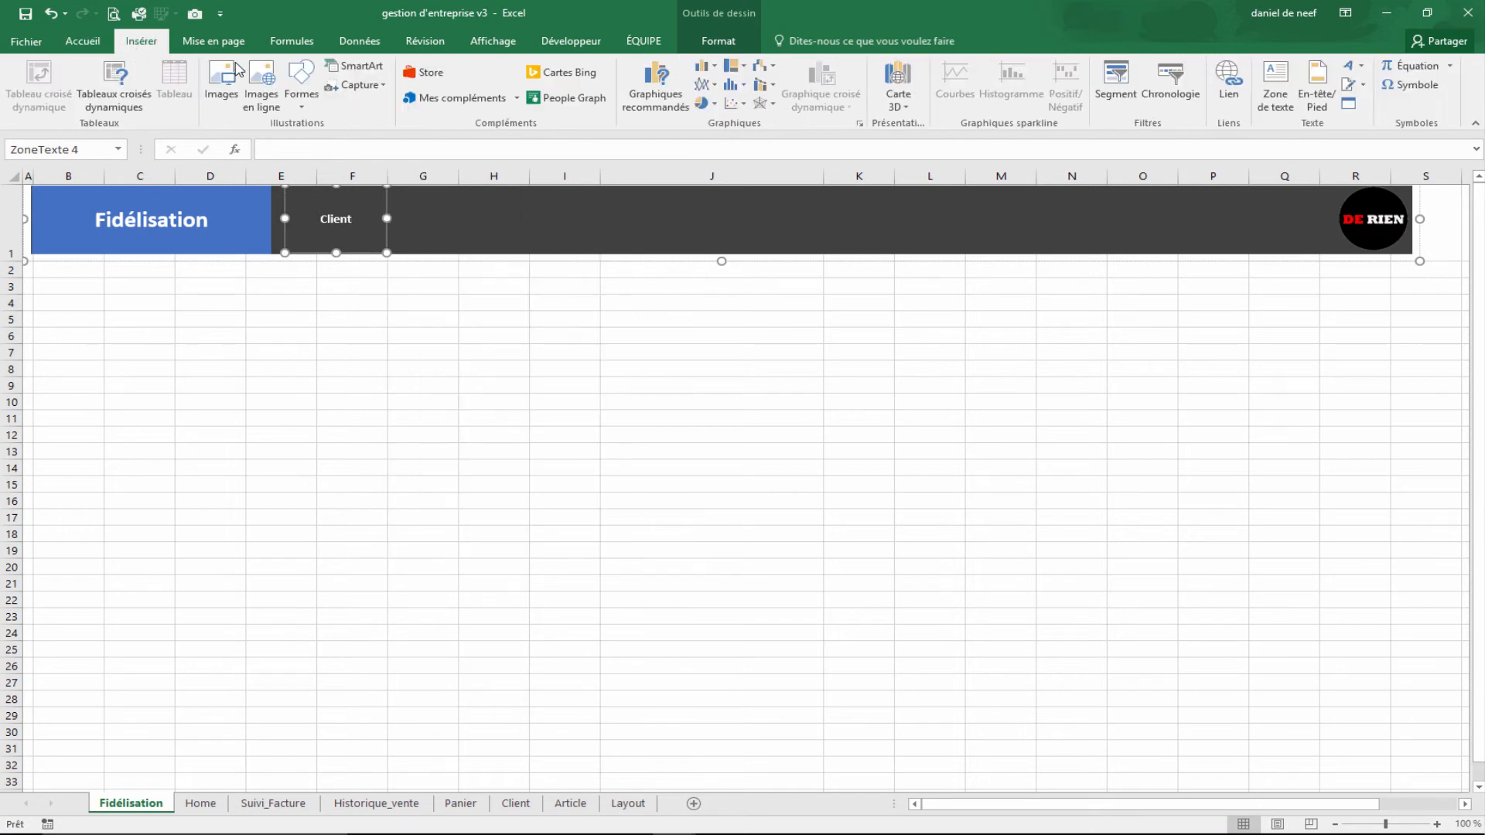
click(1228, 85)
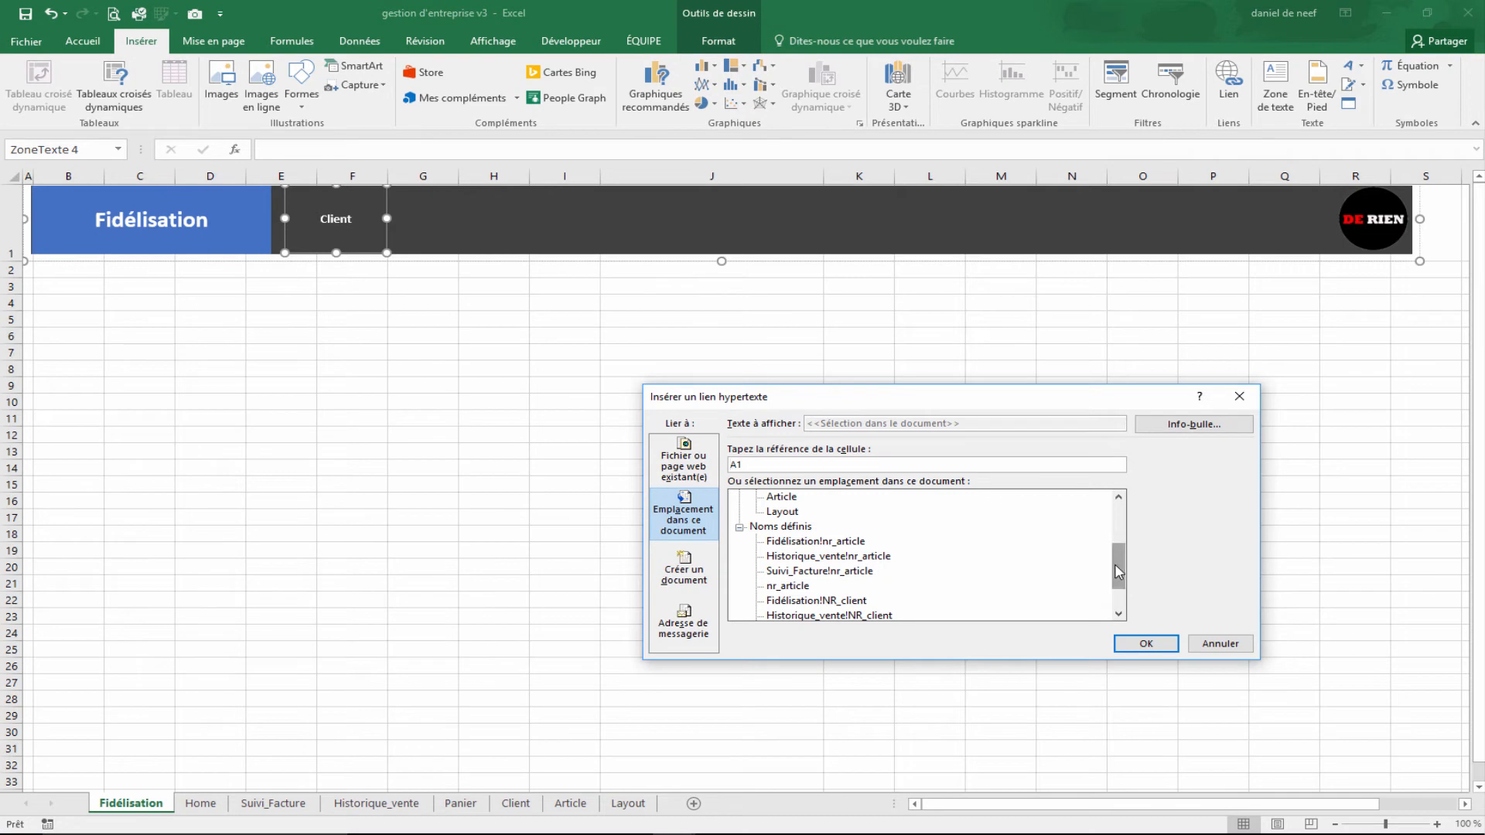
drag(1119, 572, 1119, 533)
double_click(804, 588)
click(356, 500)
click(341, 355)
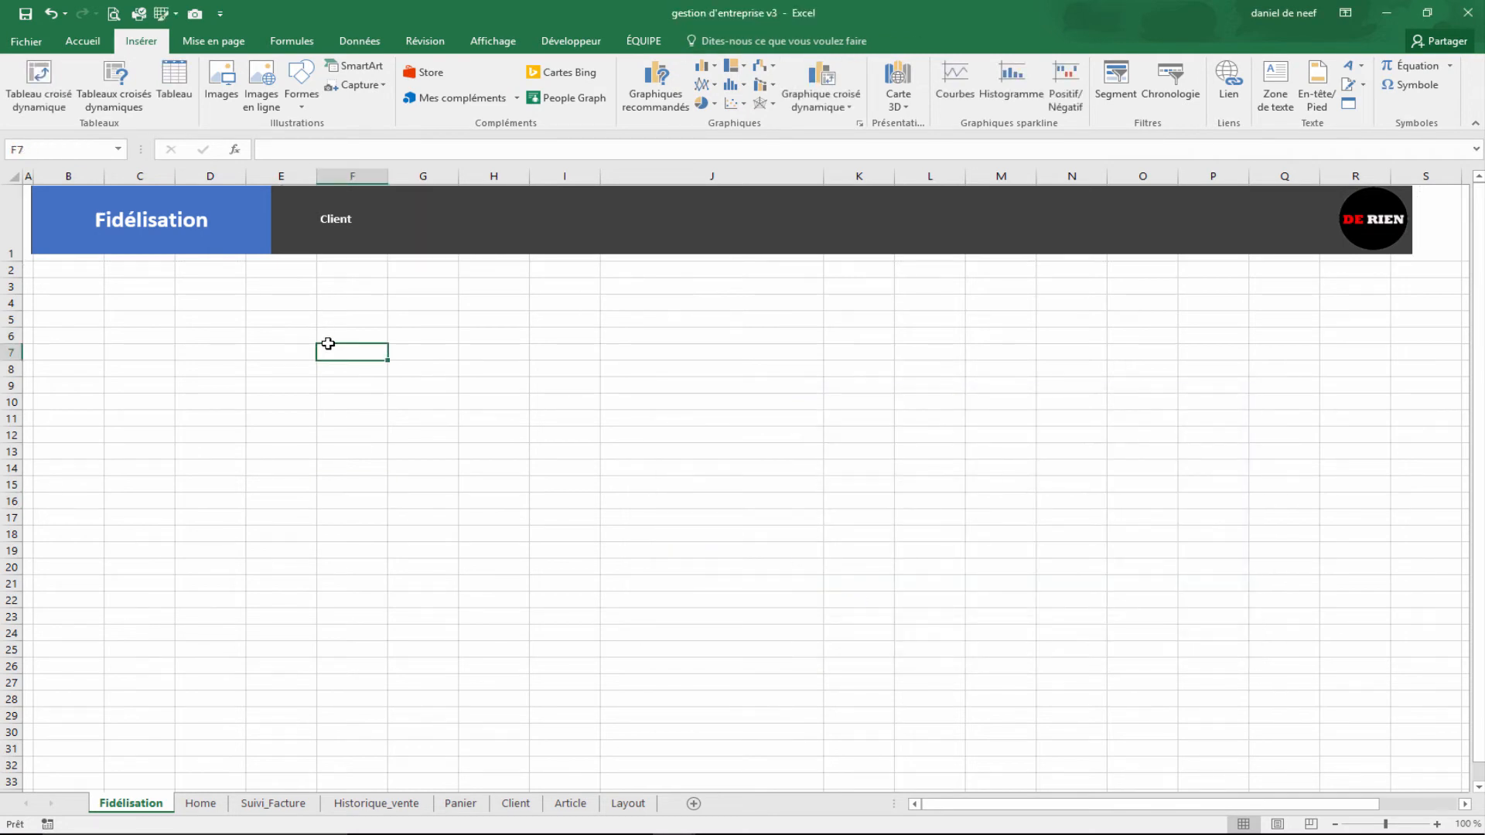
Step: Go to the Client sheet through the new link and hyperlink its Fidélisation label to the Fidélisation sheet
click(338, 223)
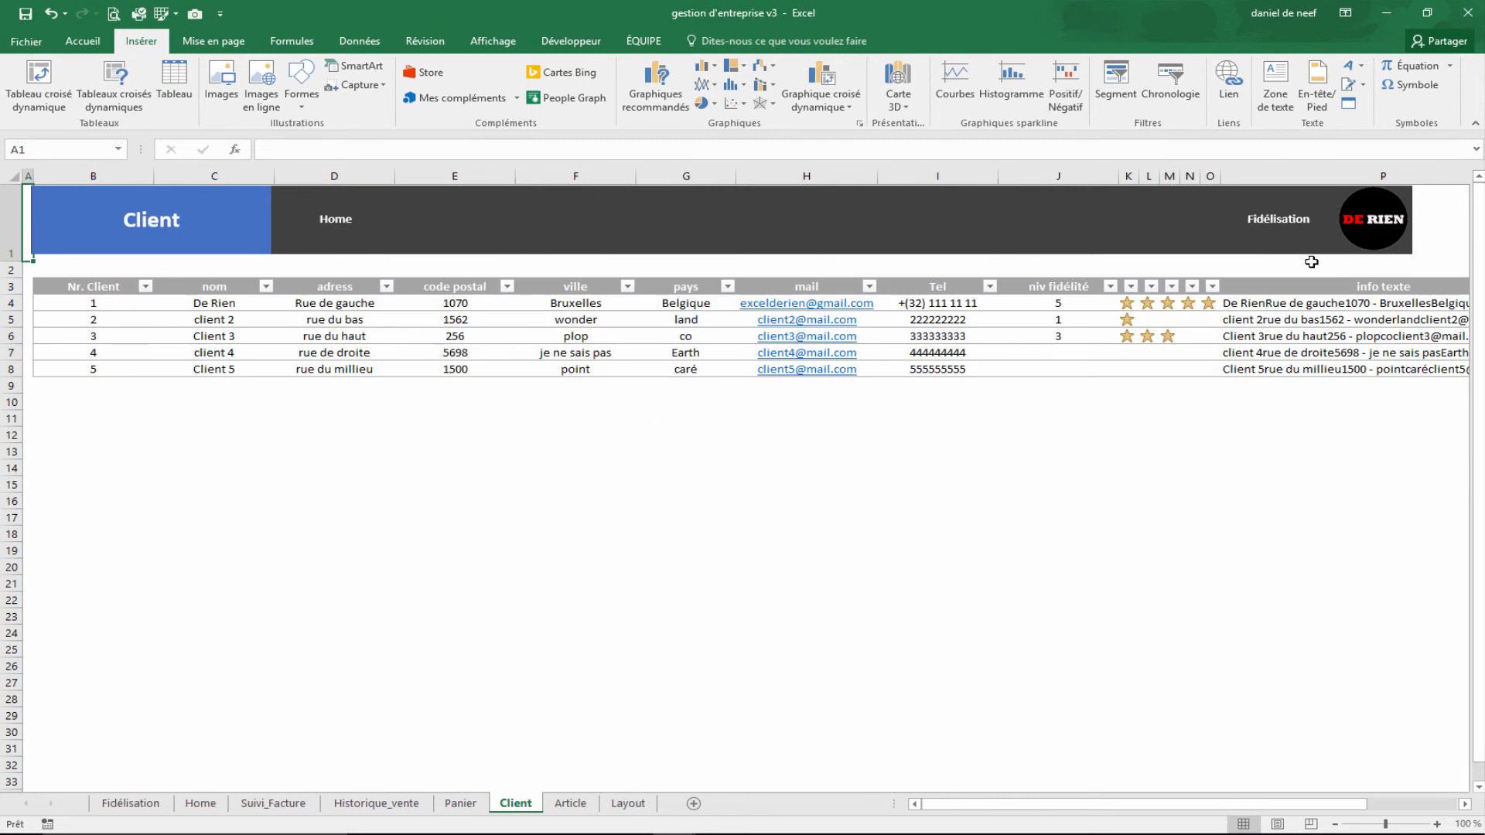
click(1301, 232)
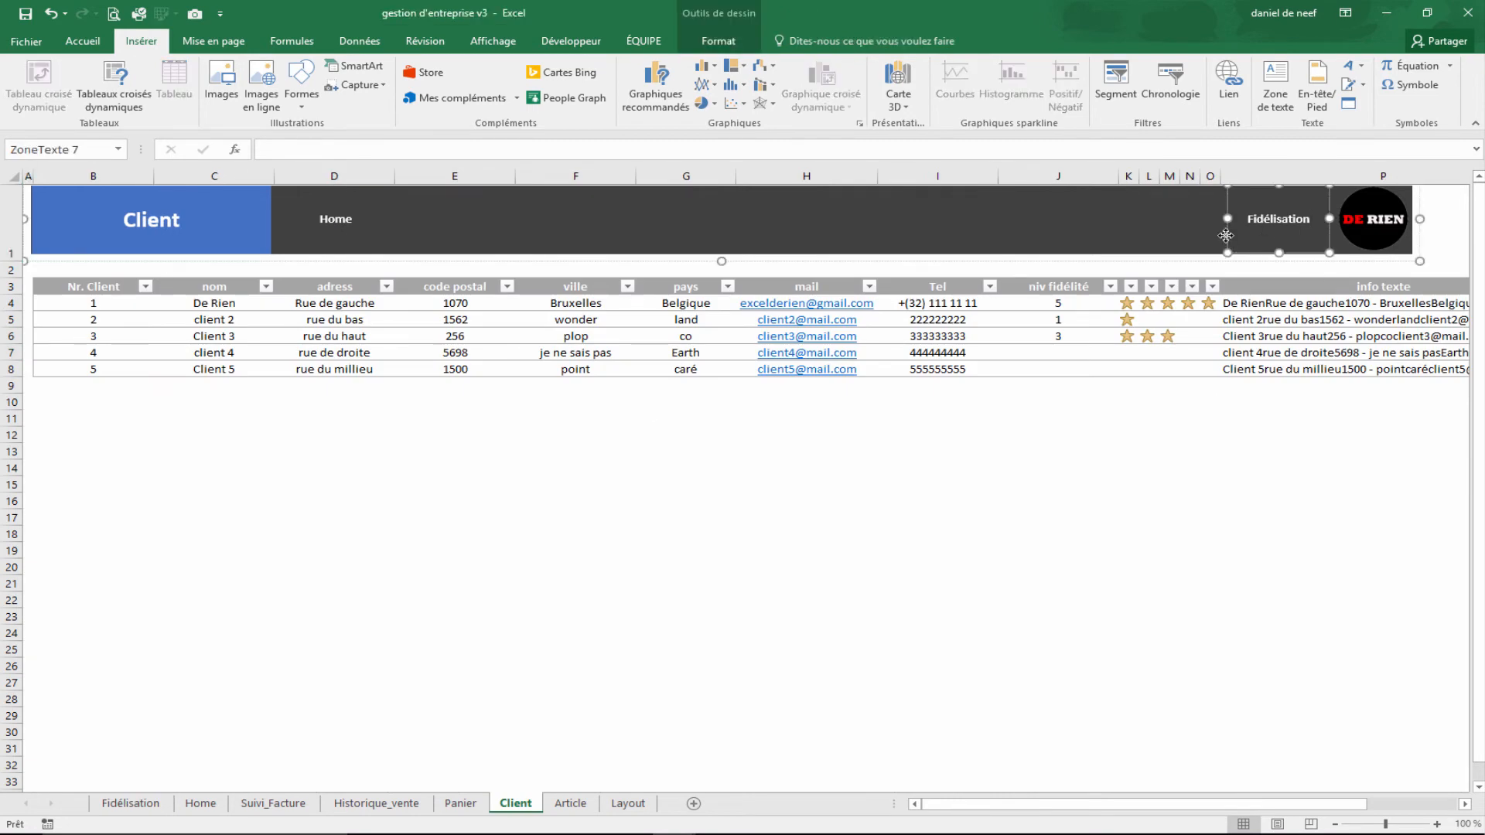
click(1228, 82)
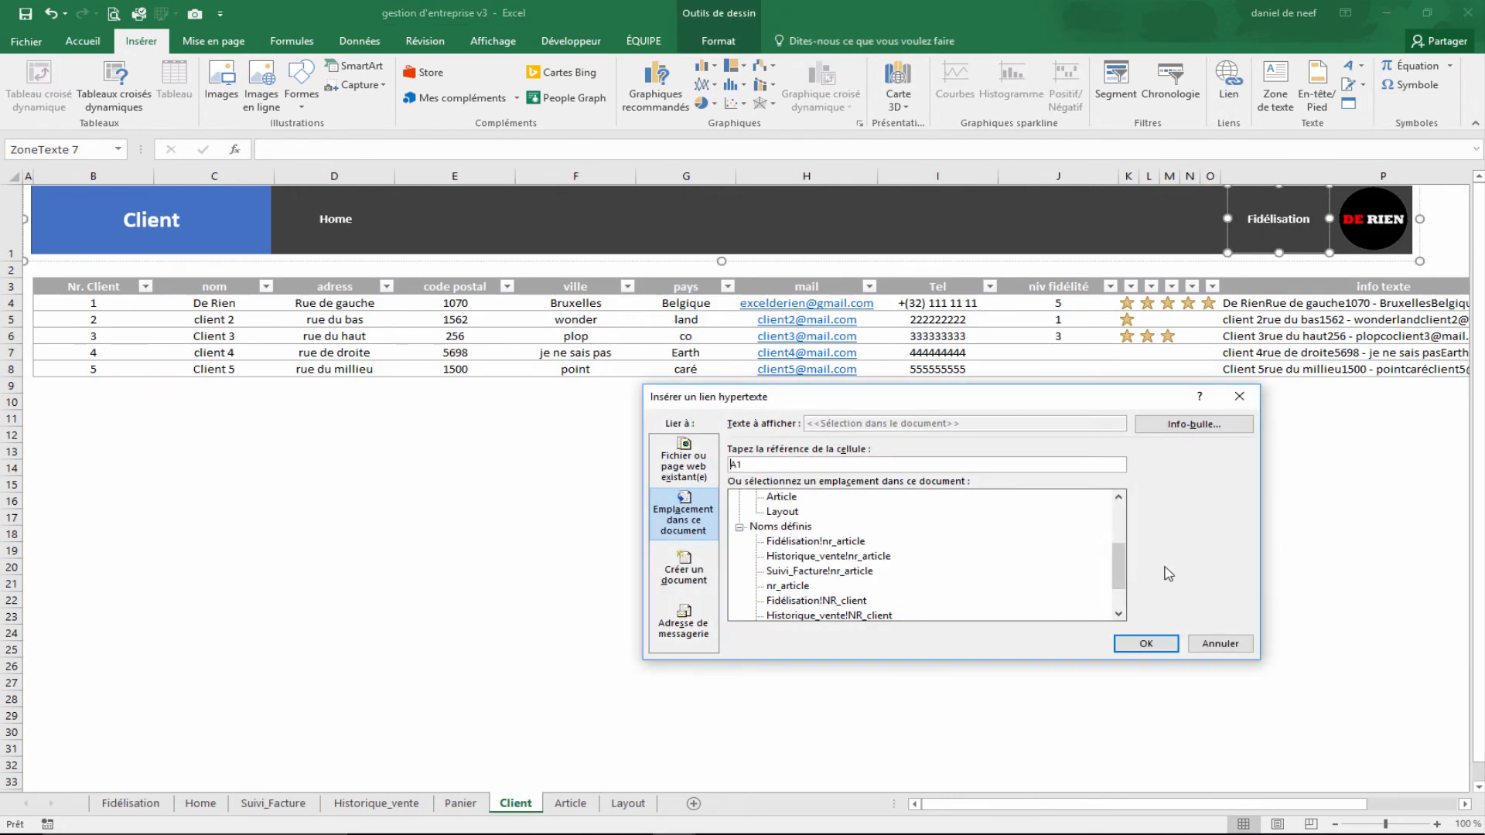
drag(1121, 565, 1115, 505)
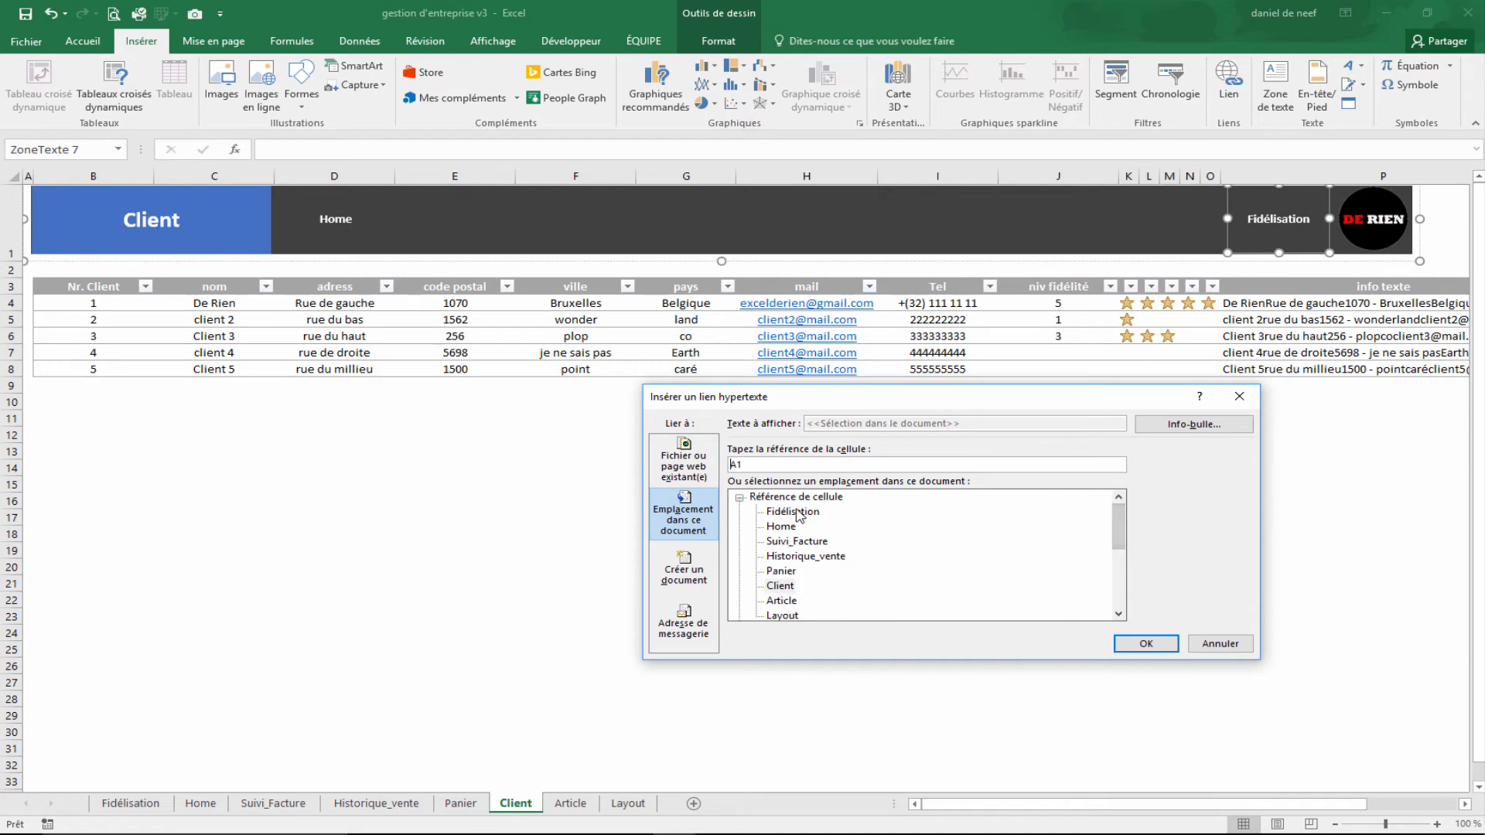
double_click(799, 517)
click(716, 567)
Step: Test the banner links by going back and forth between the Client and Fidélisation sheets
click(1273, 224)
click(334, 226)
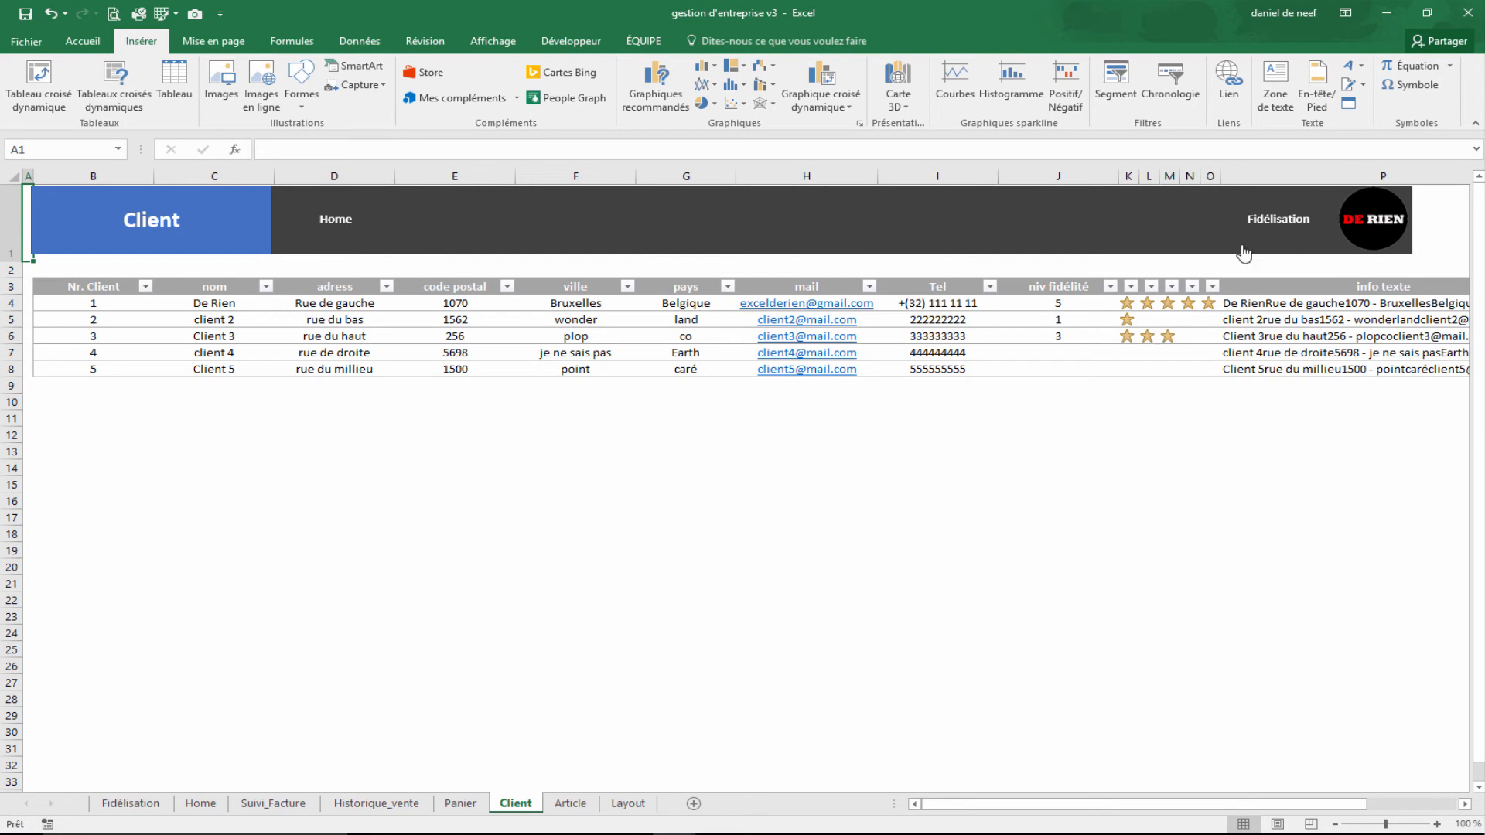
click(1278, 219)
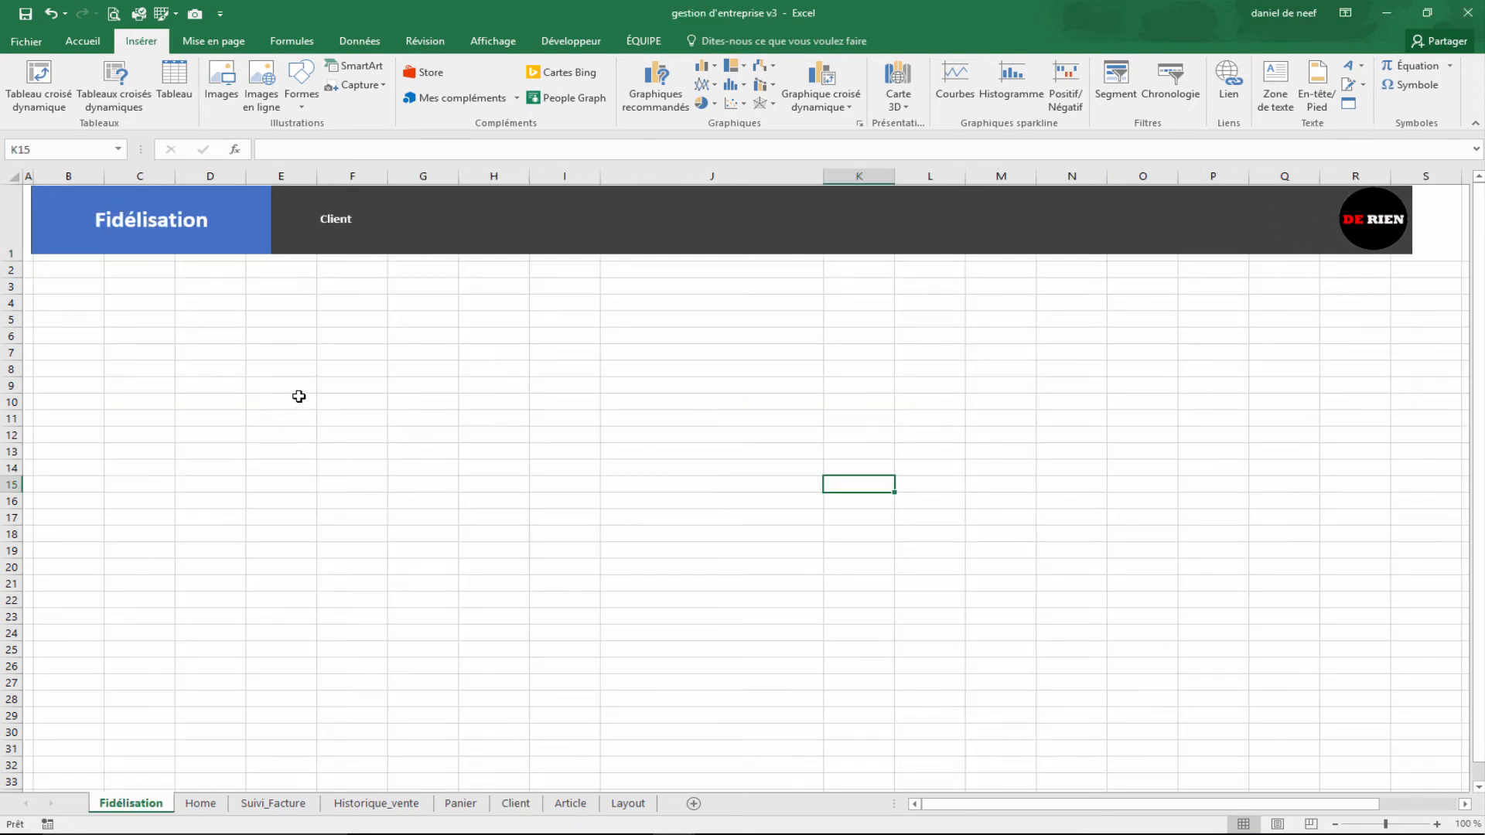
Step: Enter the column header Level in cell B3 of the Fidélisation sheet
click(51, 291)
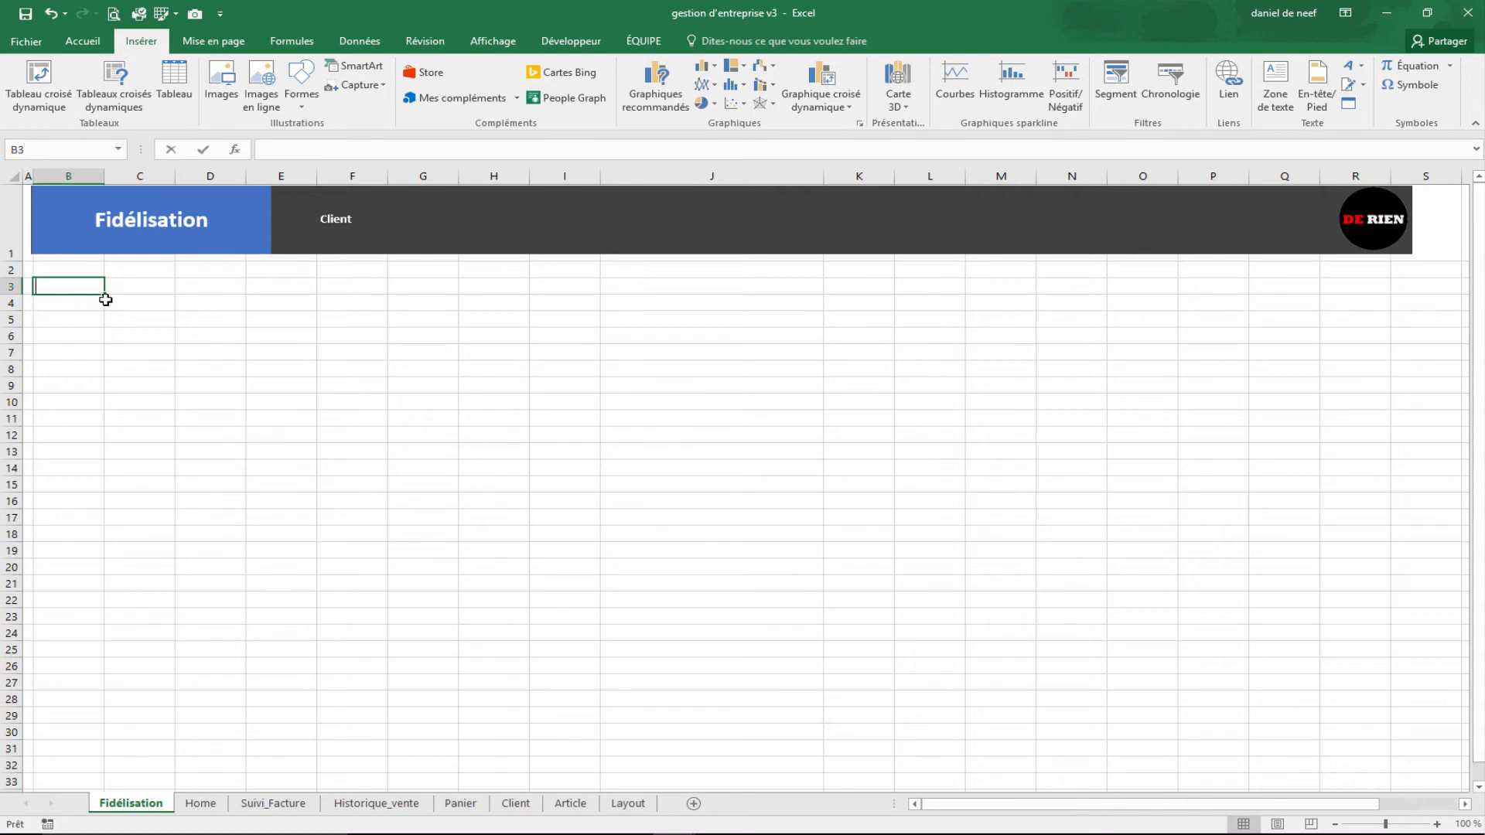
text(Level)
key(Tab)
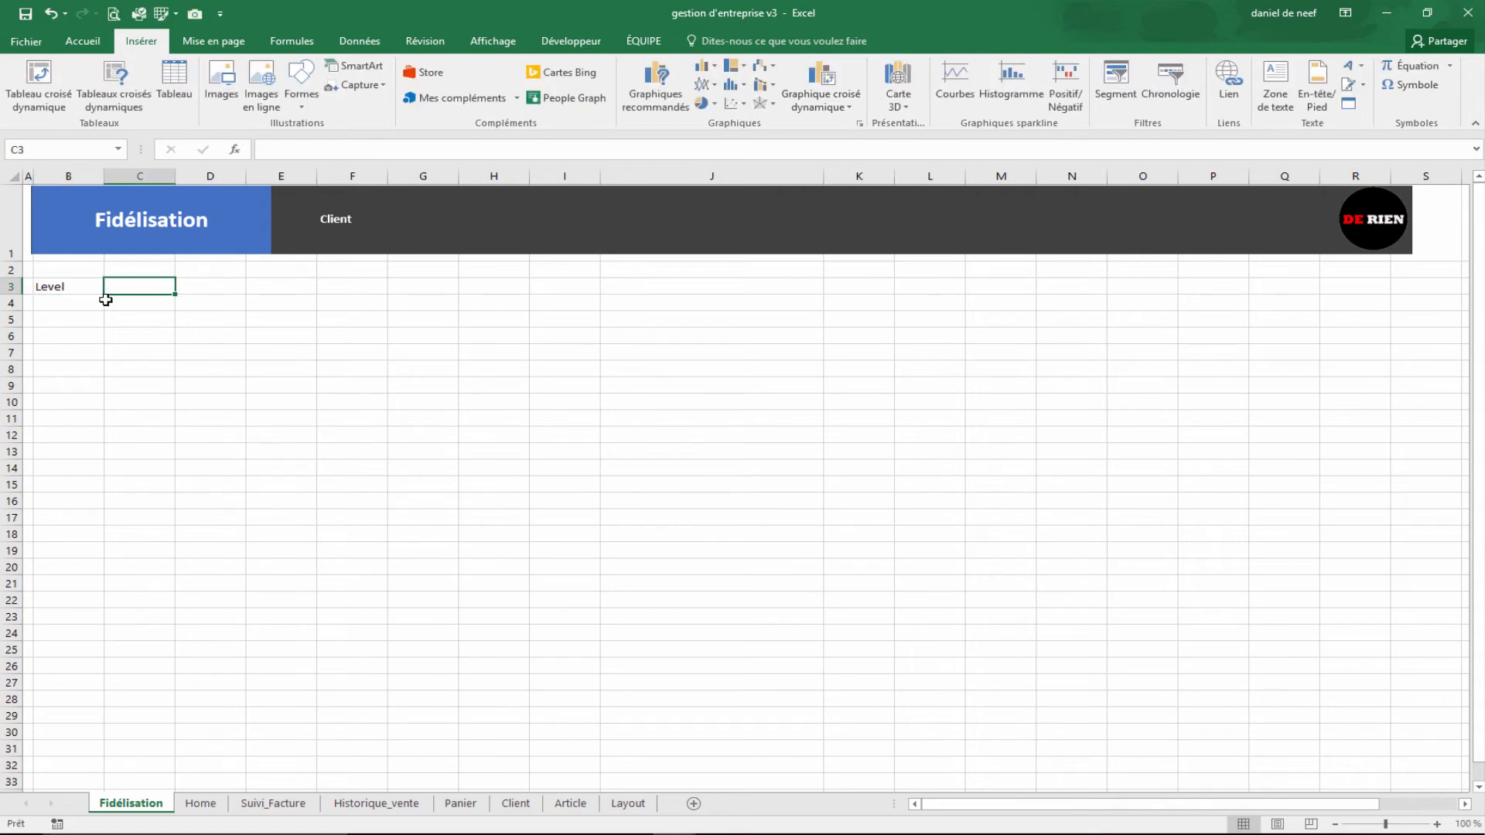
Step: Enter the column headers Condition in C3 and Réduction in D3
text(Condition)
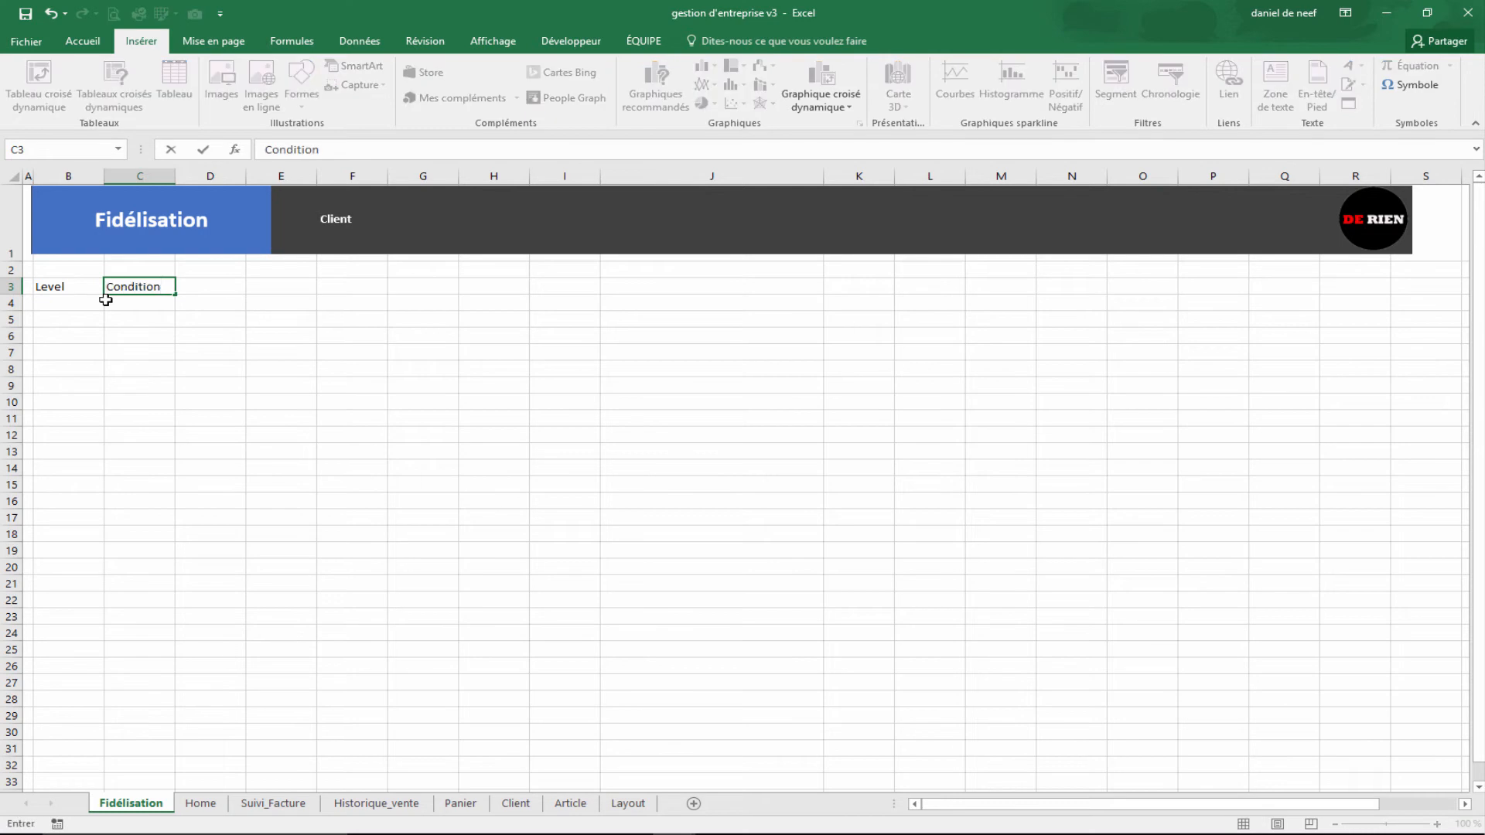
key(Tab)
text(Réductio)
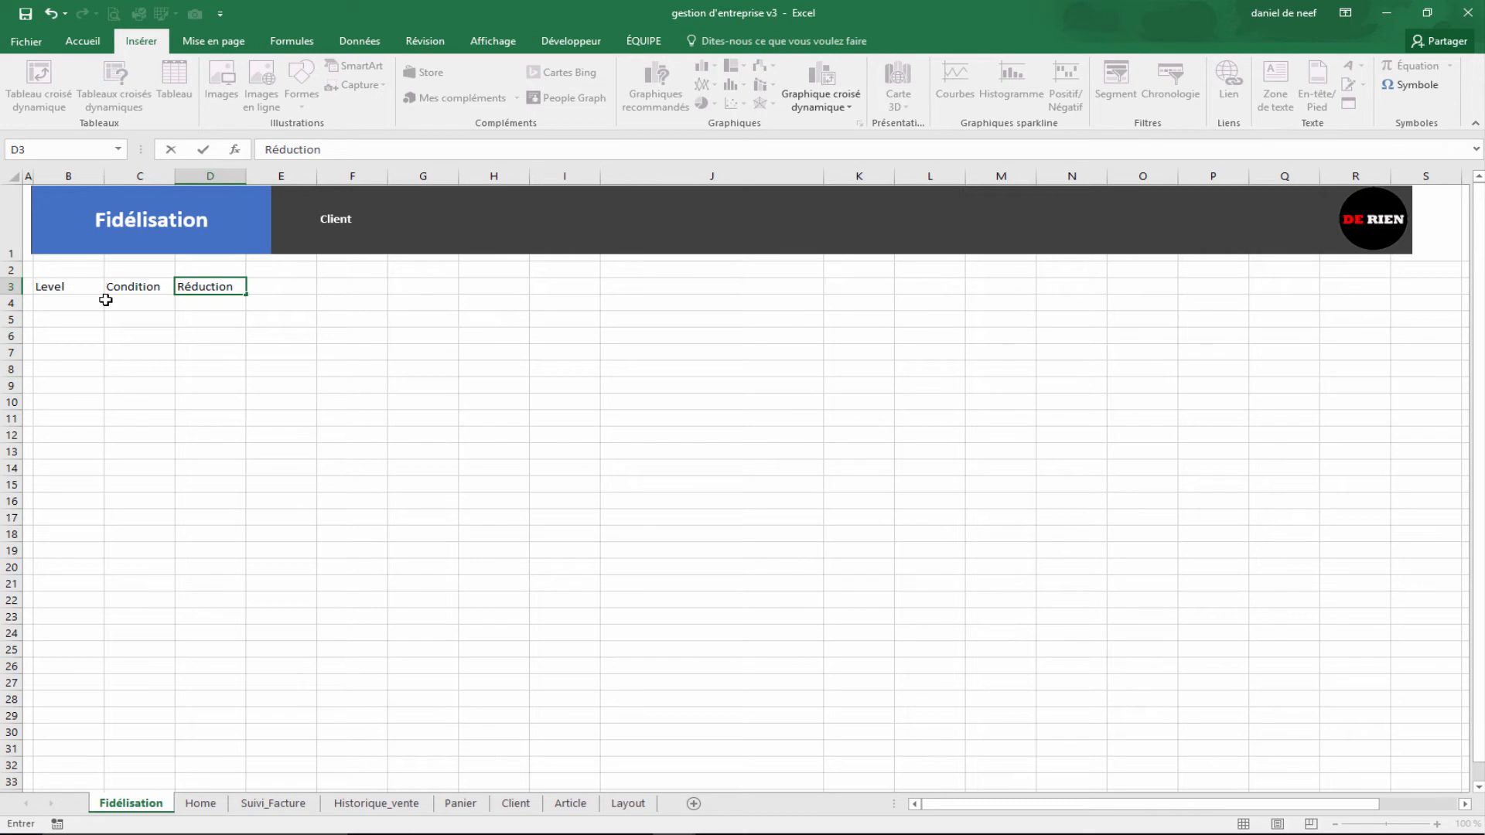
click(774, 452)
Step: Number the levels 1 to 5 in cells B4 to B8 of the Level column
click(78, 309)
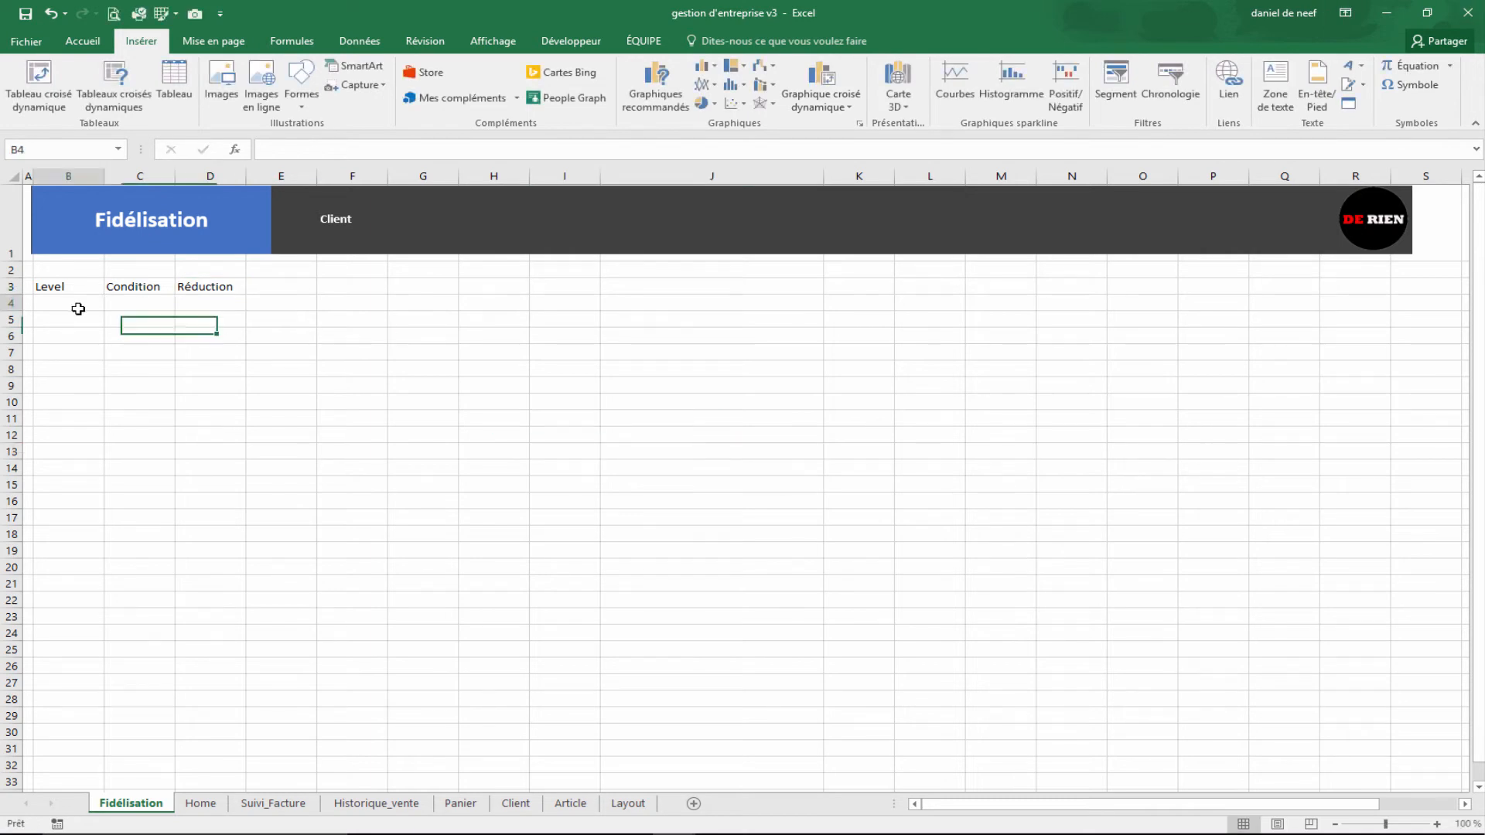
text(1)
key(Return)
text(5)
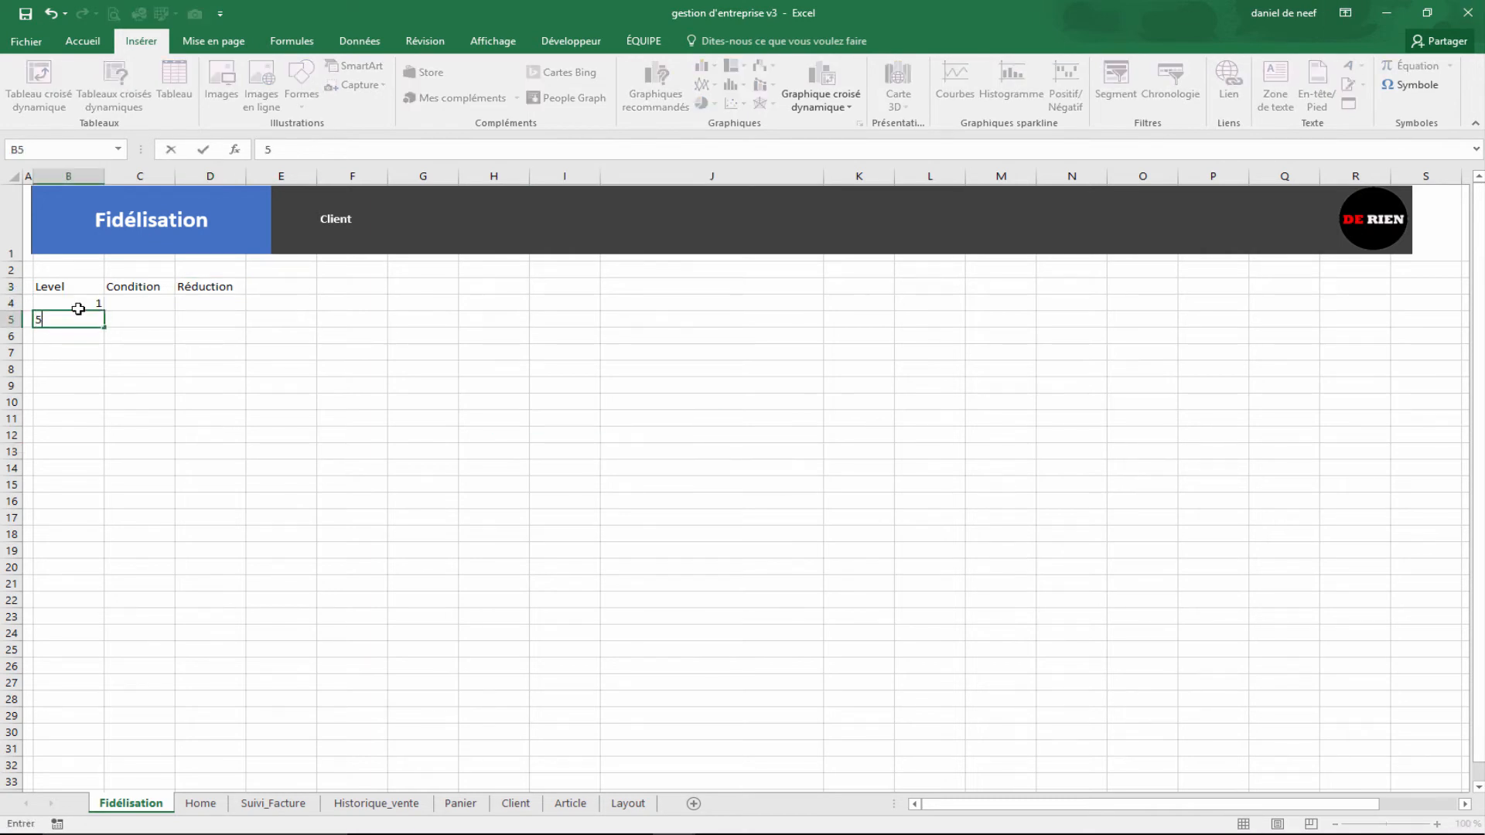
key(BackSpace)
key(Return)
click(78, 303)
drag(101, 338, 109, 375)
click(87, 317)
text(2)
click(185, 398)
Step: Enter the values 1 to 5 in cells C4 to C8 of the Condition column
click(154, 304)
text(1)
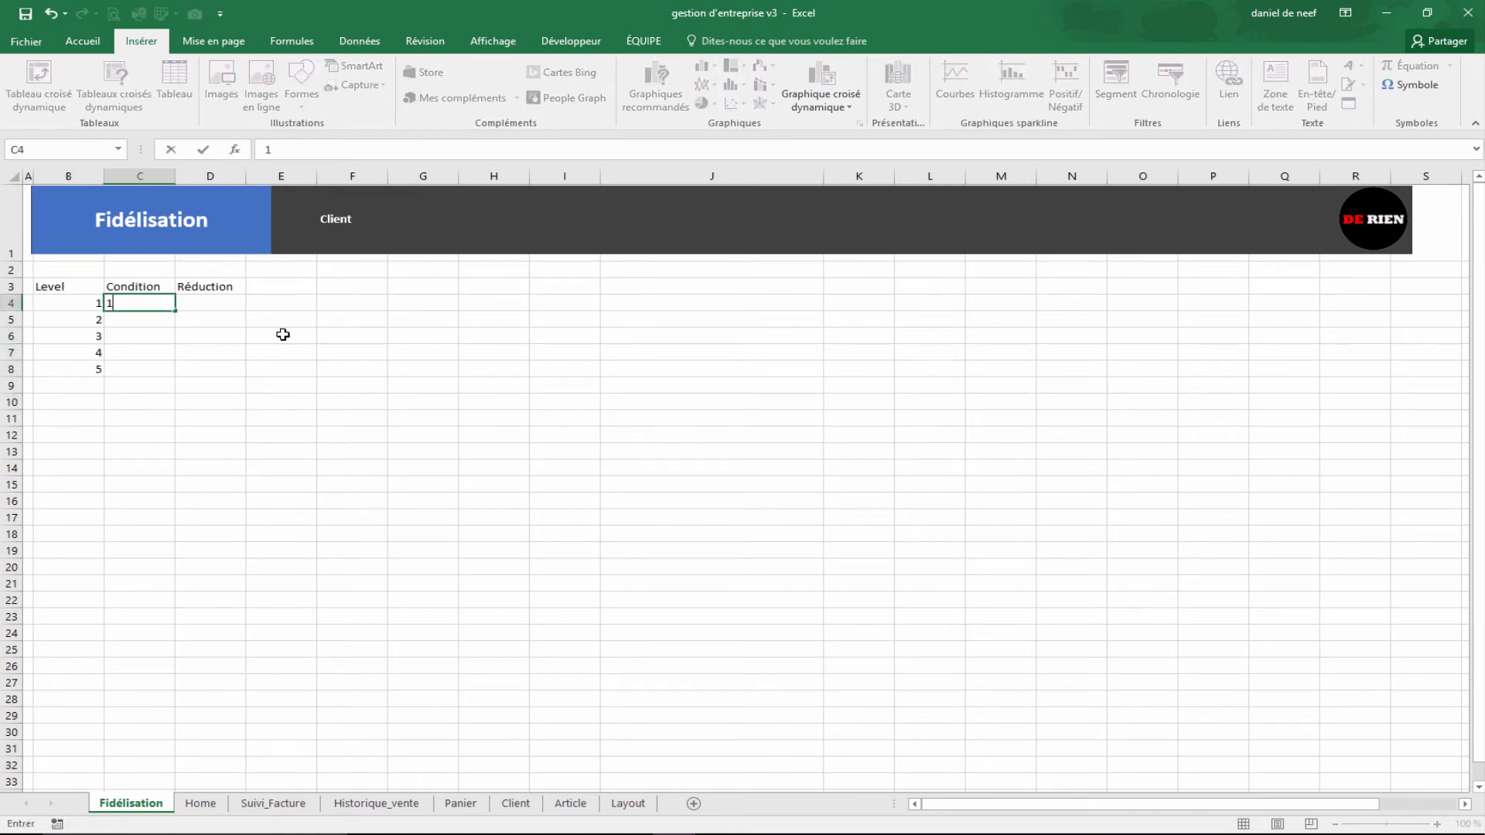
key(Return)
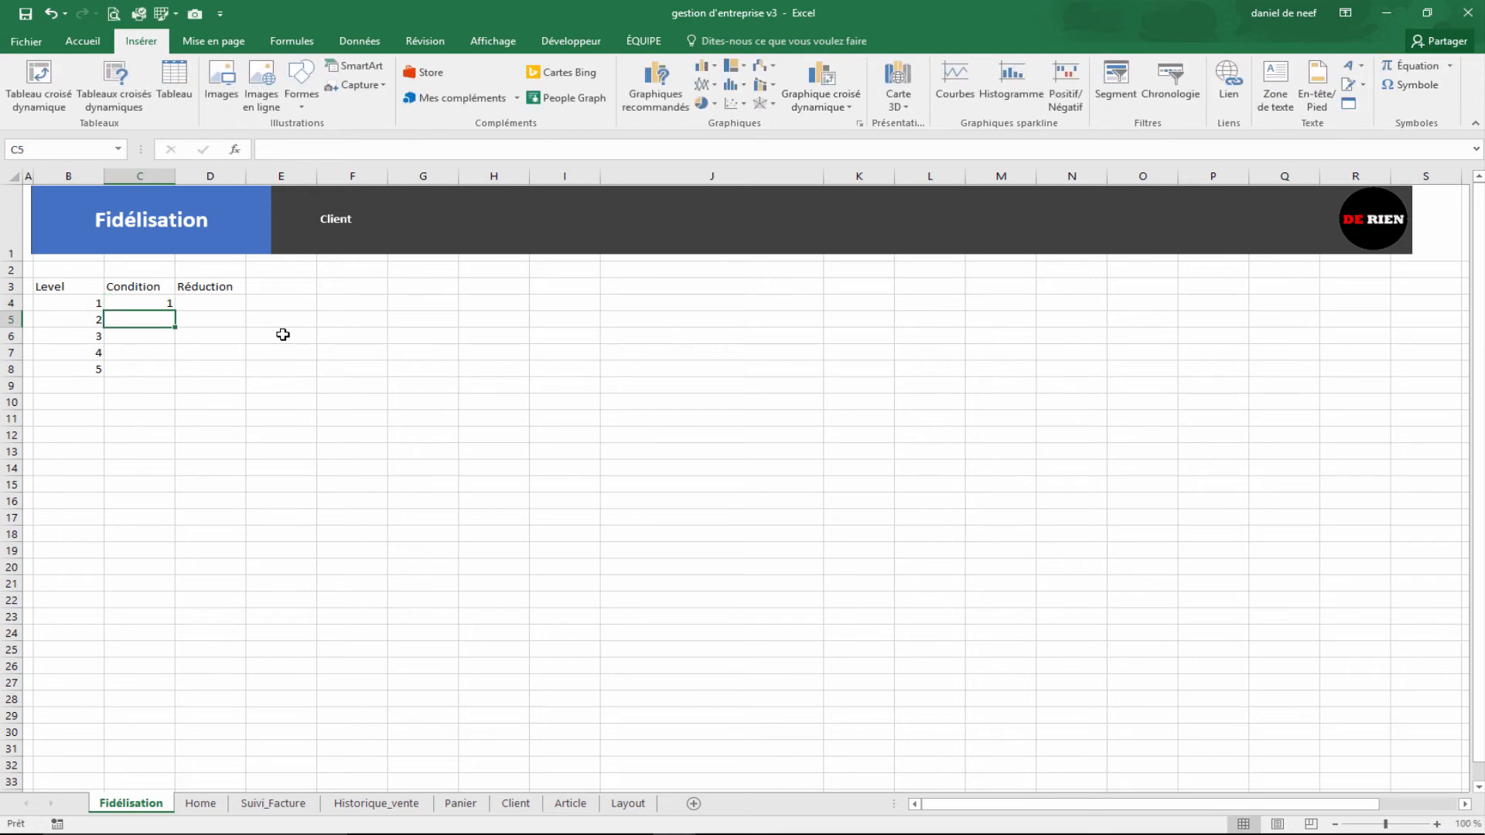
text(2)
key(Return)
text(3)
key(Return)
text(4)
key(Return)
text(5)
key(Return)
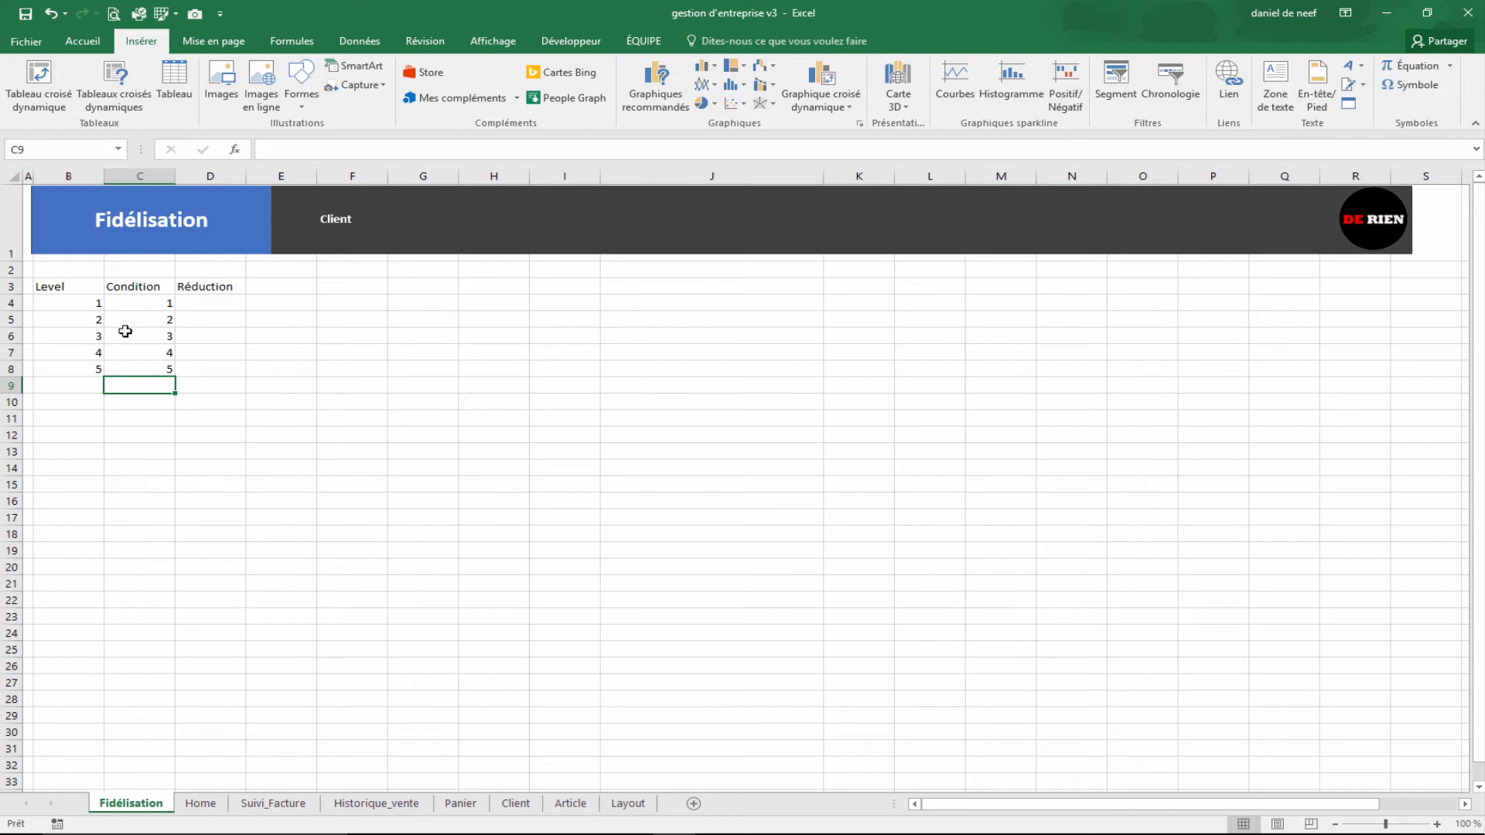
drag(117, 306, 125, 370)
click(325, 392)
drag(124, 303, 132, 371)
Step: Enter the reductions 5%, 10, 15 and 20 in cells D4 to D7 of the Réduction column
click(205, 305)
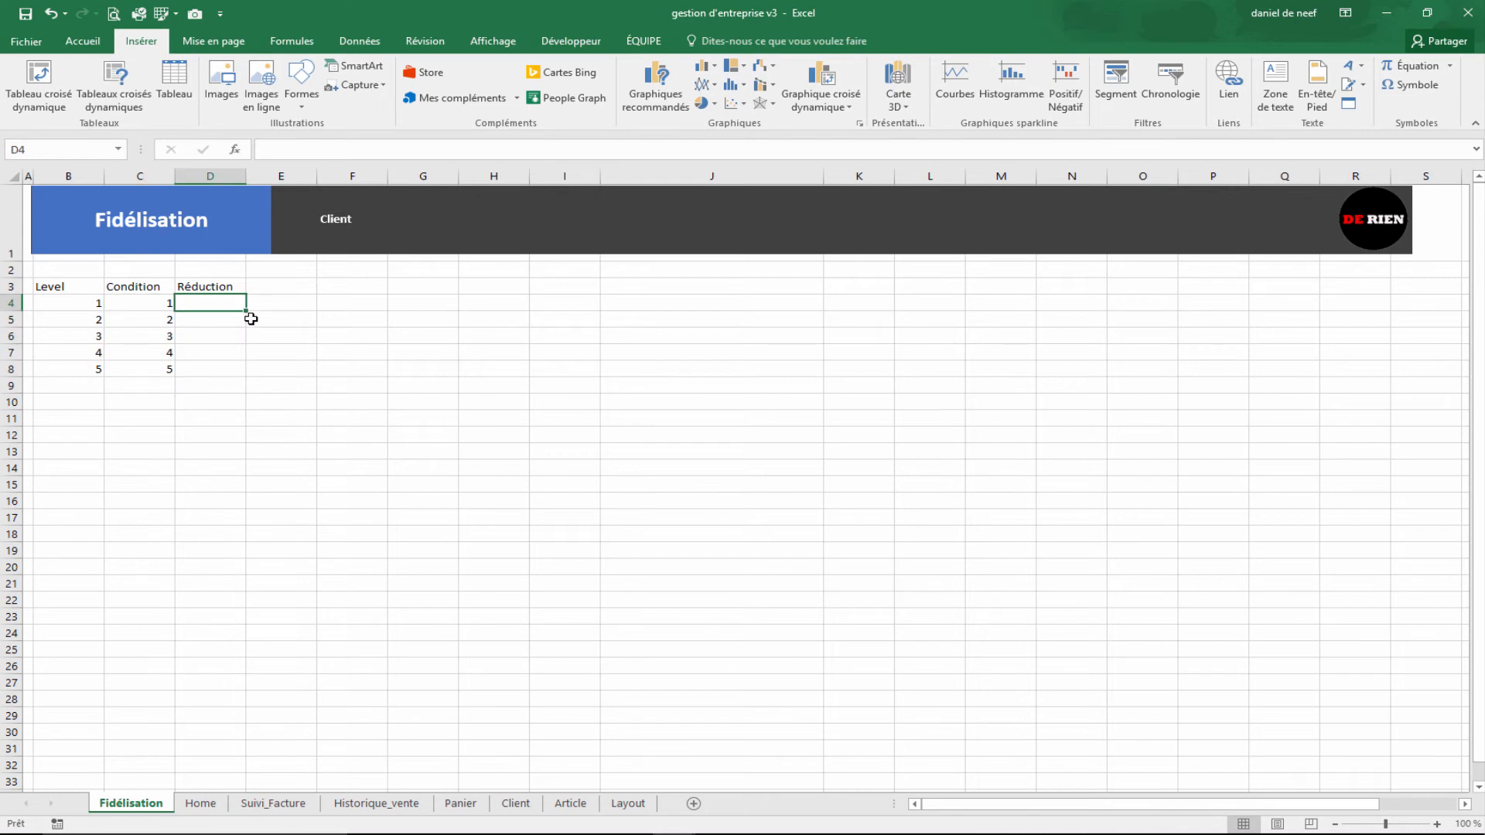
text(5)
key(Return)
key(Up)
text(58%)
key(Return)
key(Up)
text(5)
key(Return)
text(10)
key(Return)
text(15)
key(Return)
text(20)
key(Return)
Step: Turn the reductions in D5:D7 into 10%, 15% and 20%, and enter 25% in D8
key(Up)
key(Up)
key(Up)
text(10)
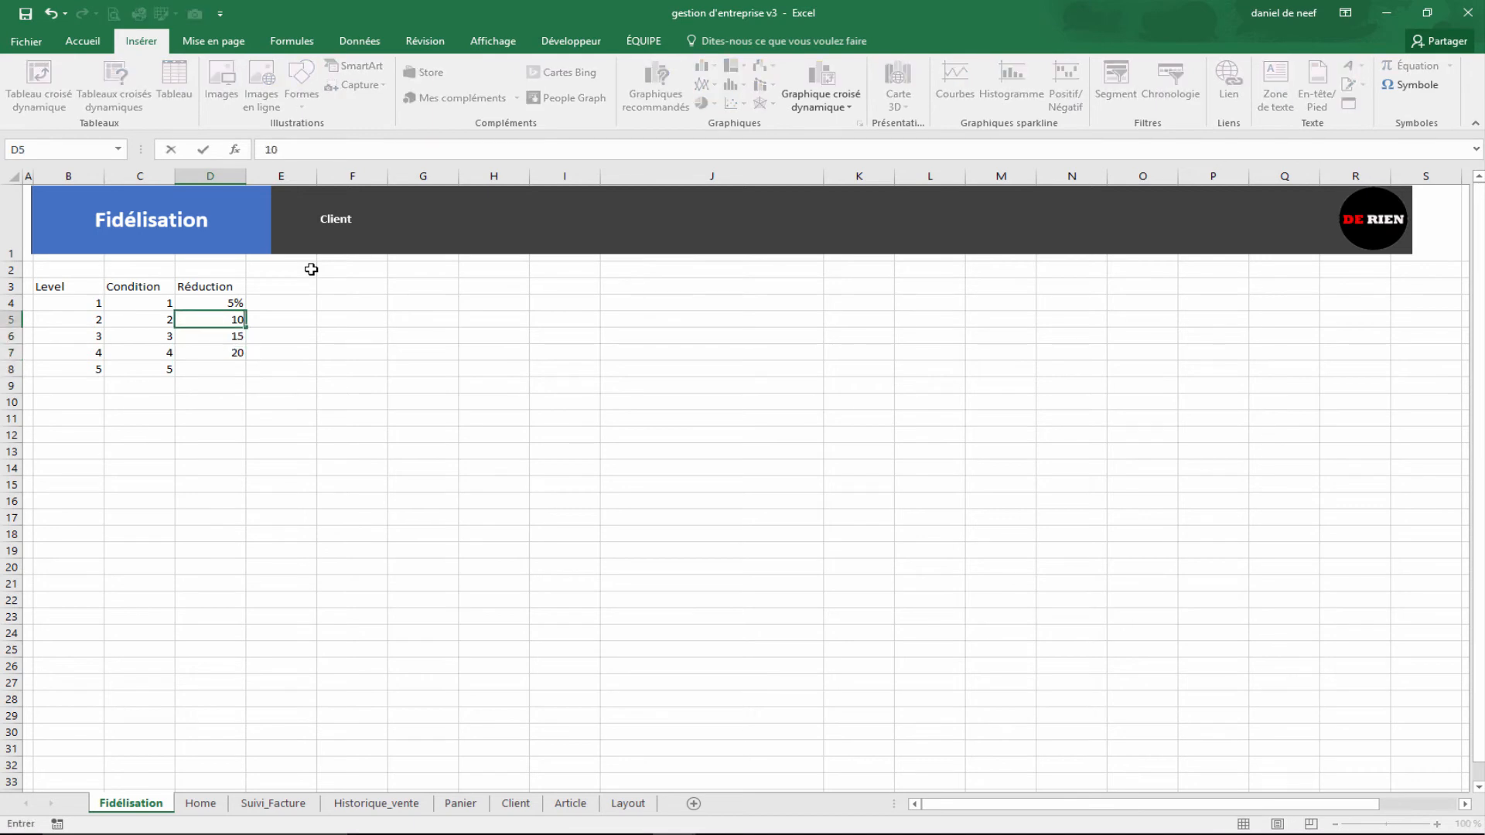
text(%)
key(Return)
key(F2)
text(%)
key(Return)
key(F2)
text(%)
key(Return)
text(25%)
key(Return)
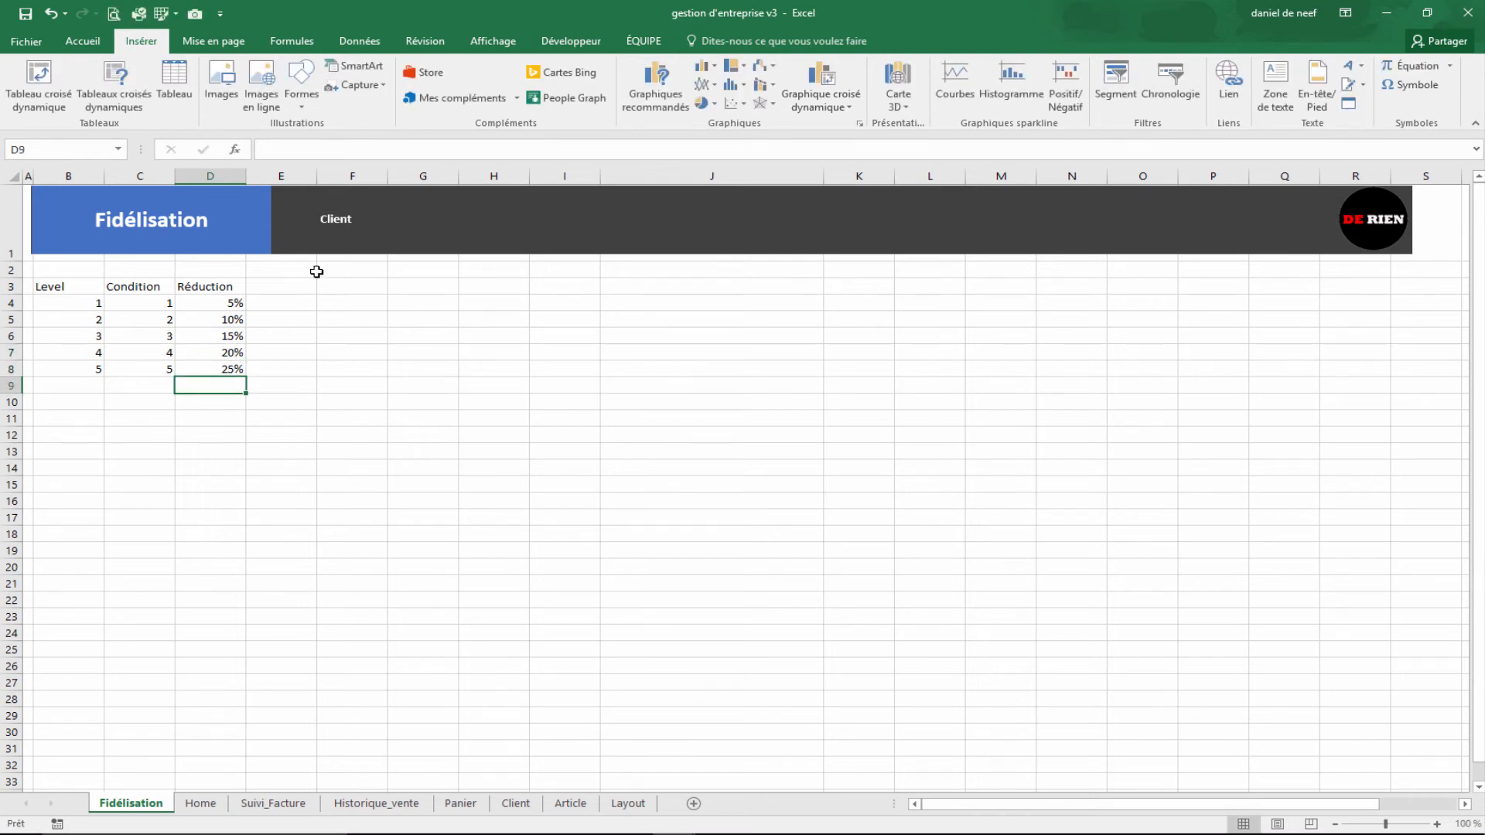
Step: Convert the range B3:D8 into a table with headers and apply the grey medium table style
click(399, 400)
drag(36, 287, 219, 369)
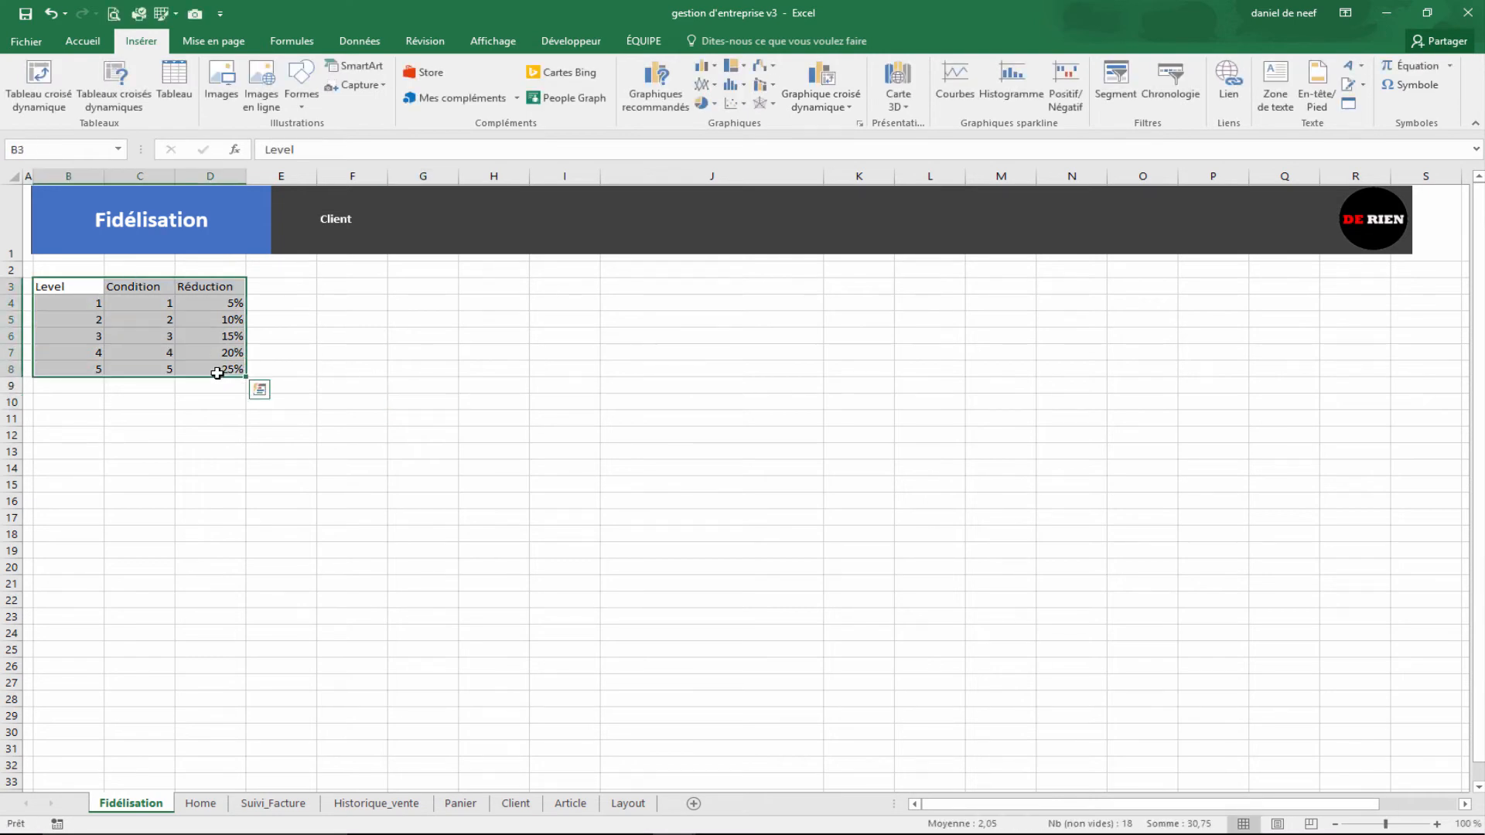
click(174, 77)
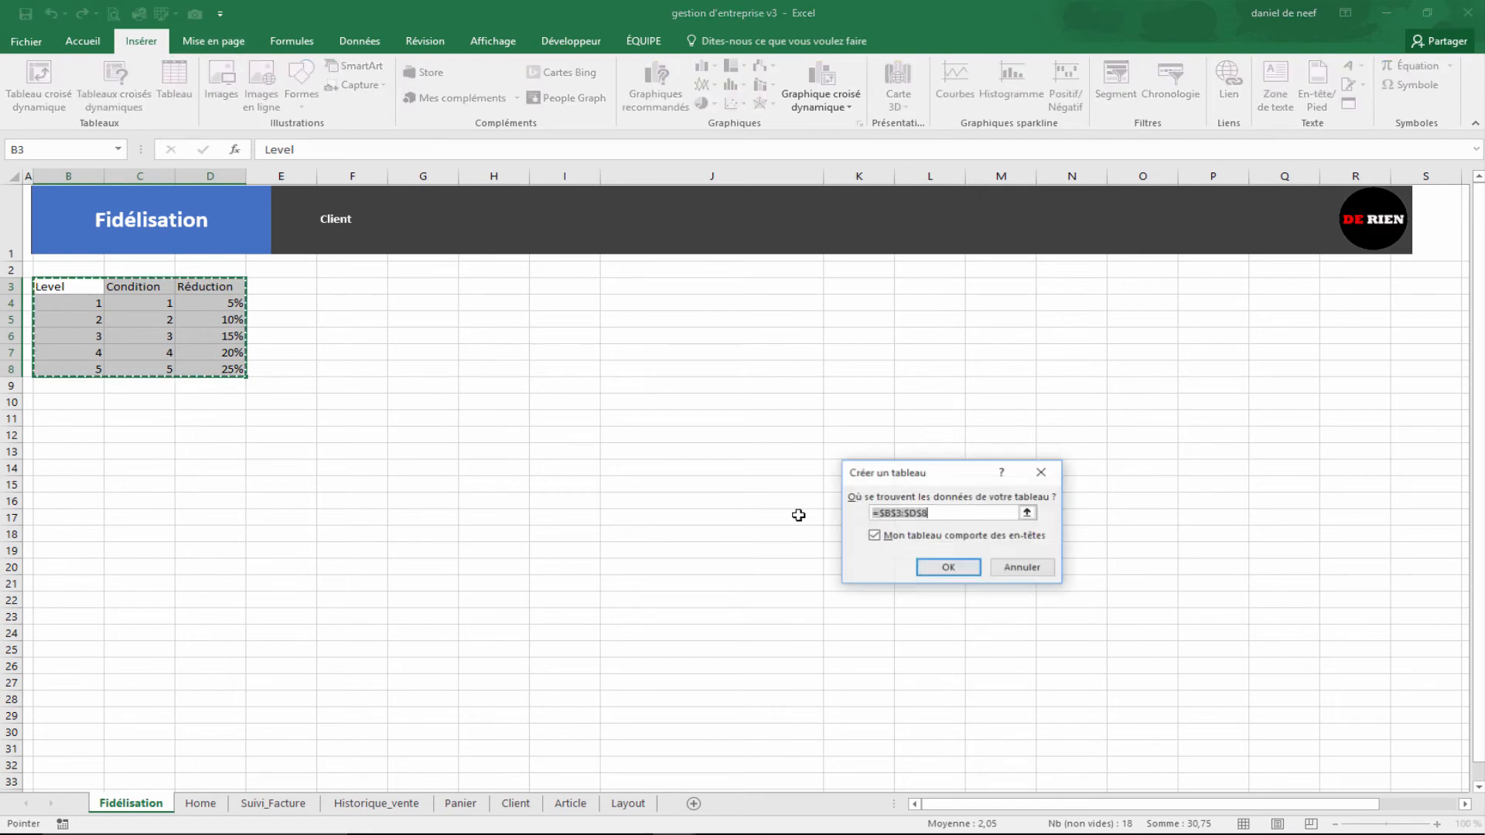
click(938, 566)
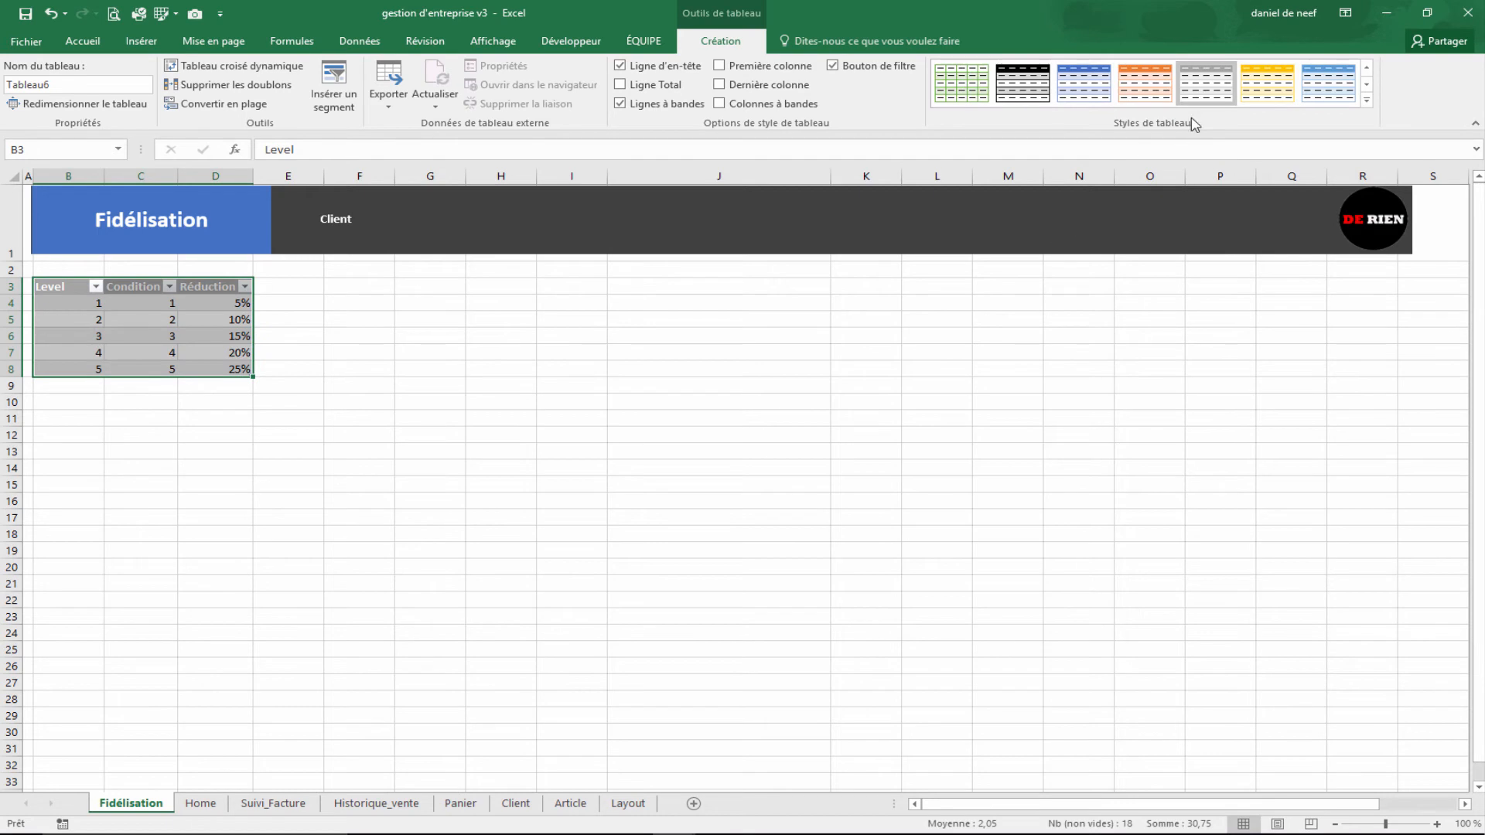
click(1367, 99)
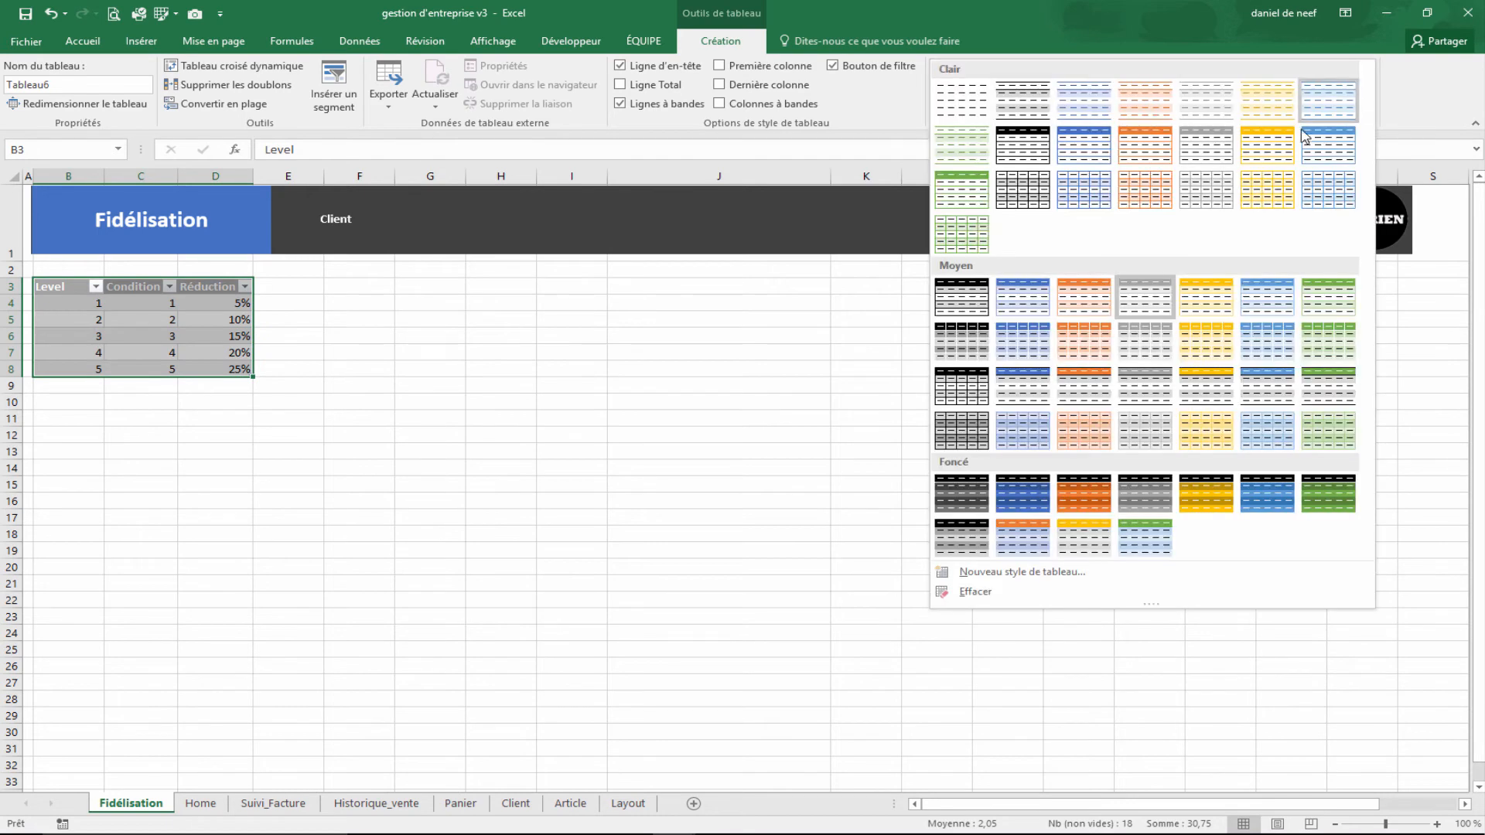
click(1146, 297)
click(719, 467)
Step: Increase the font size of the whole level table and widen columns B to D together
drag(74, 284, 222, 368)
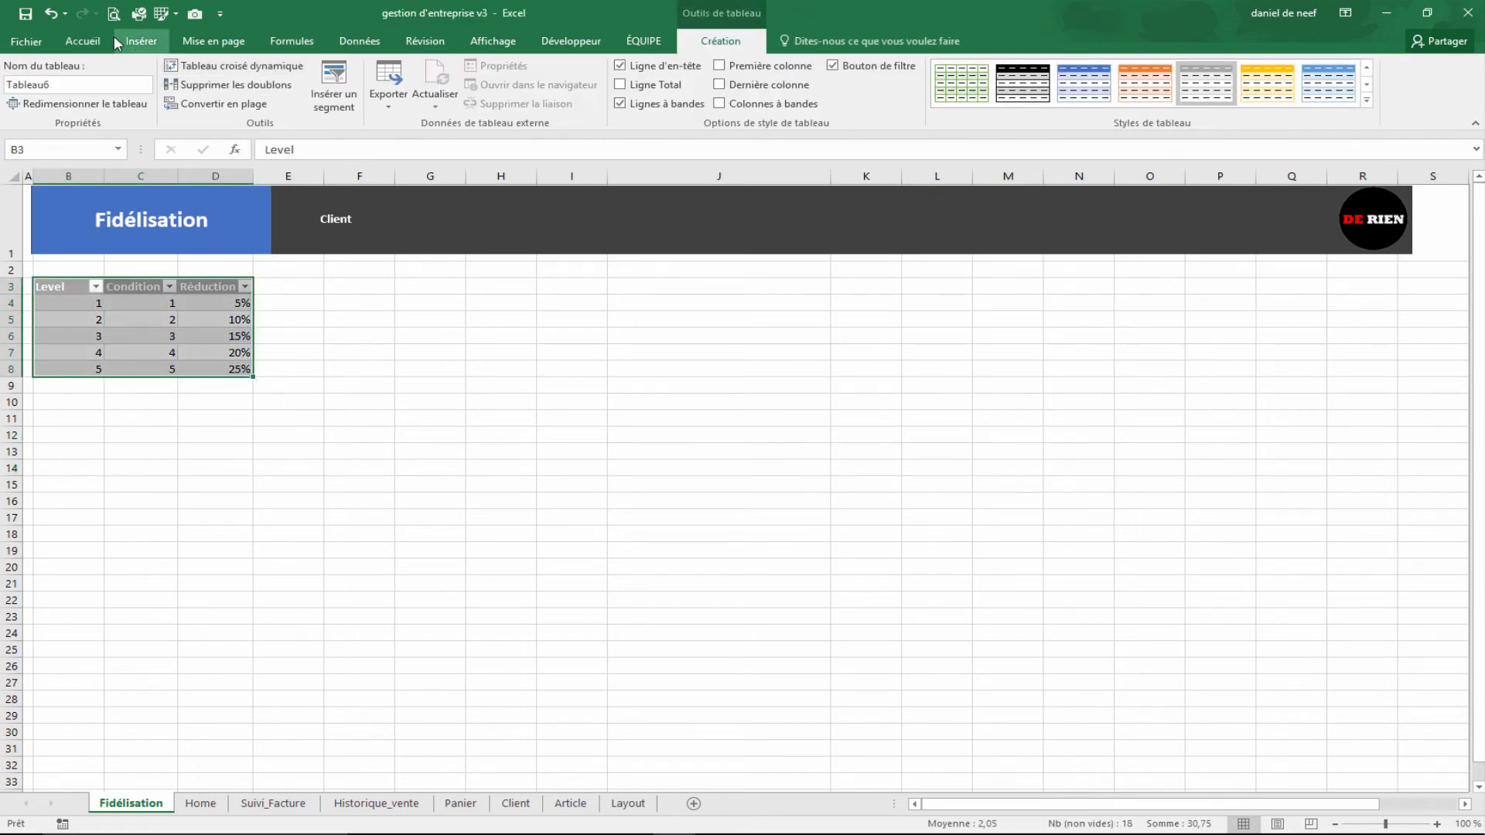
click(82, 41)
click(353, 72)
click(352, 72)
click(353, 72)
click(352, 72)
click(476, 499)
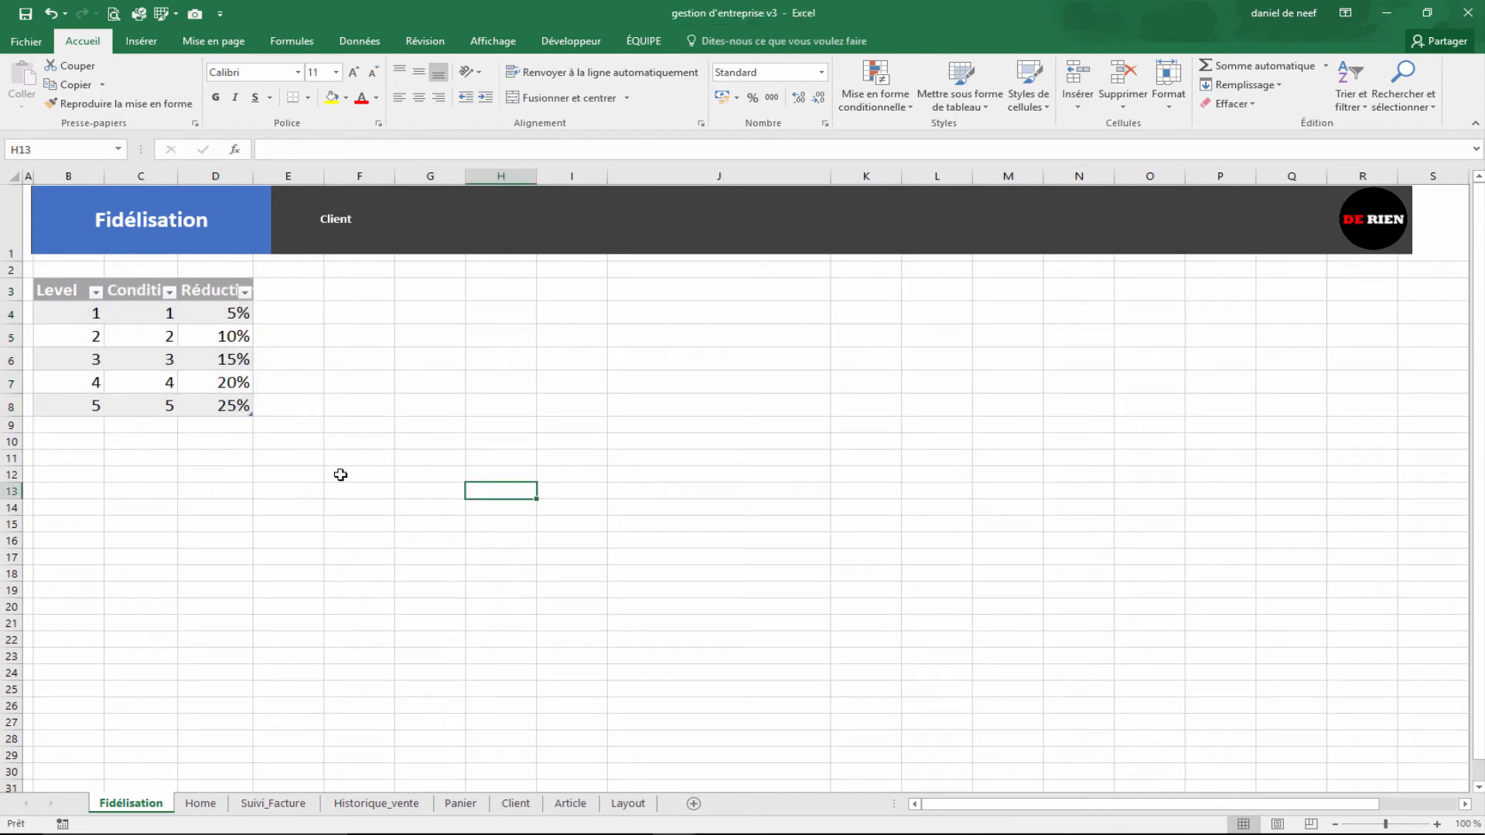
drag(68, 176, 198, 177)
click(487, 418)
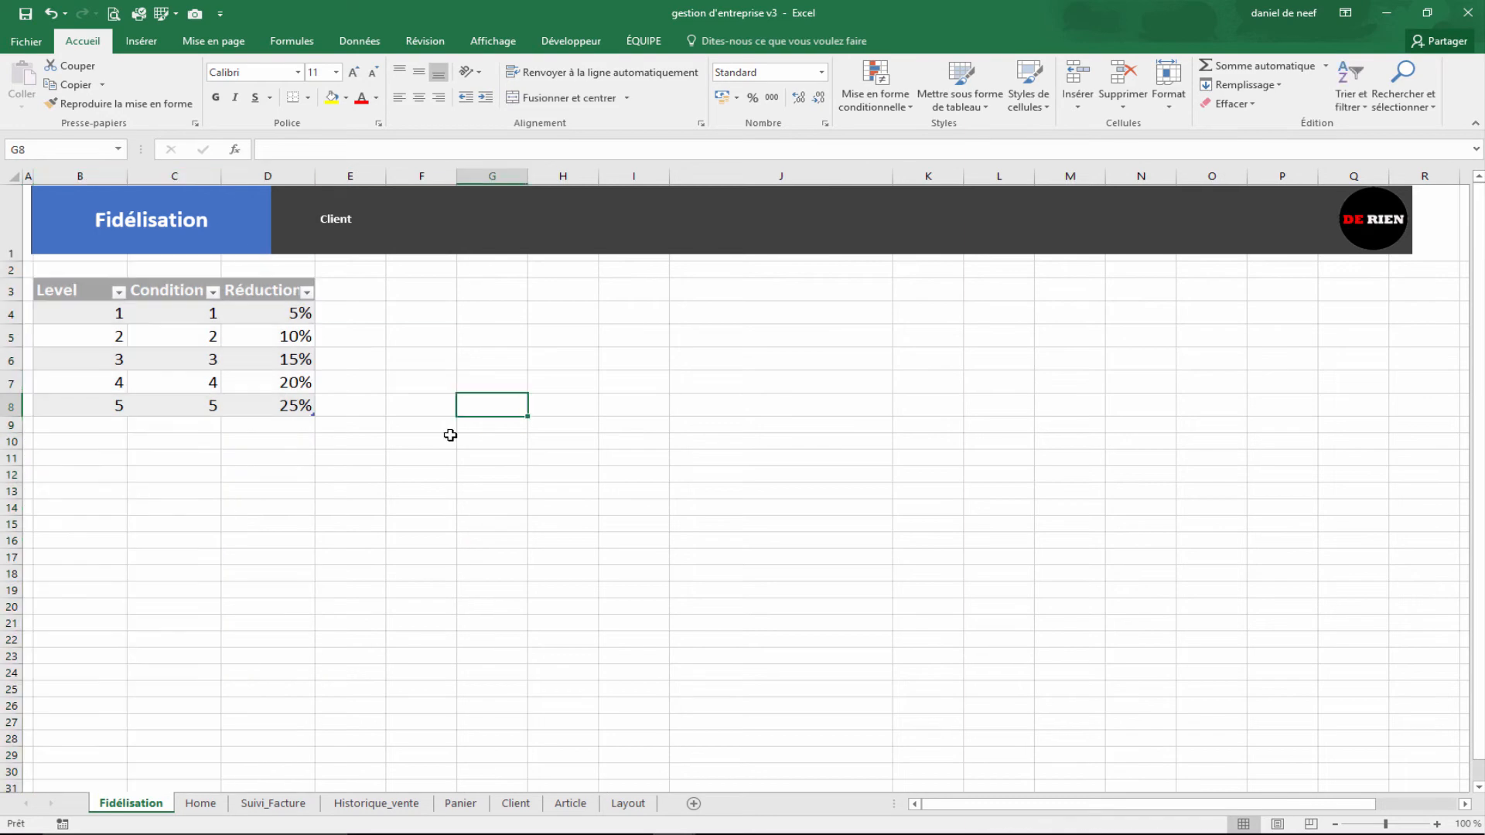
Step: Centre the contents of the level table horizontally and widen column D to fit the Réduction header
drag(93, 299, 291, 418)
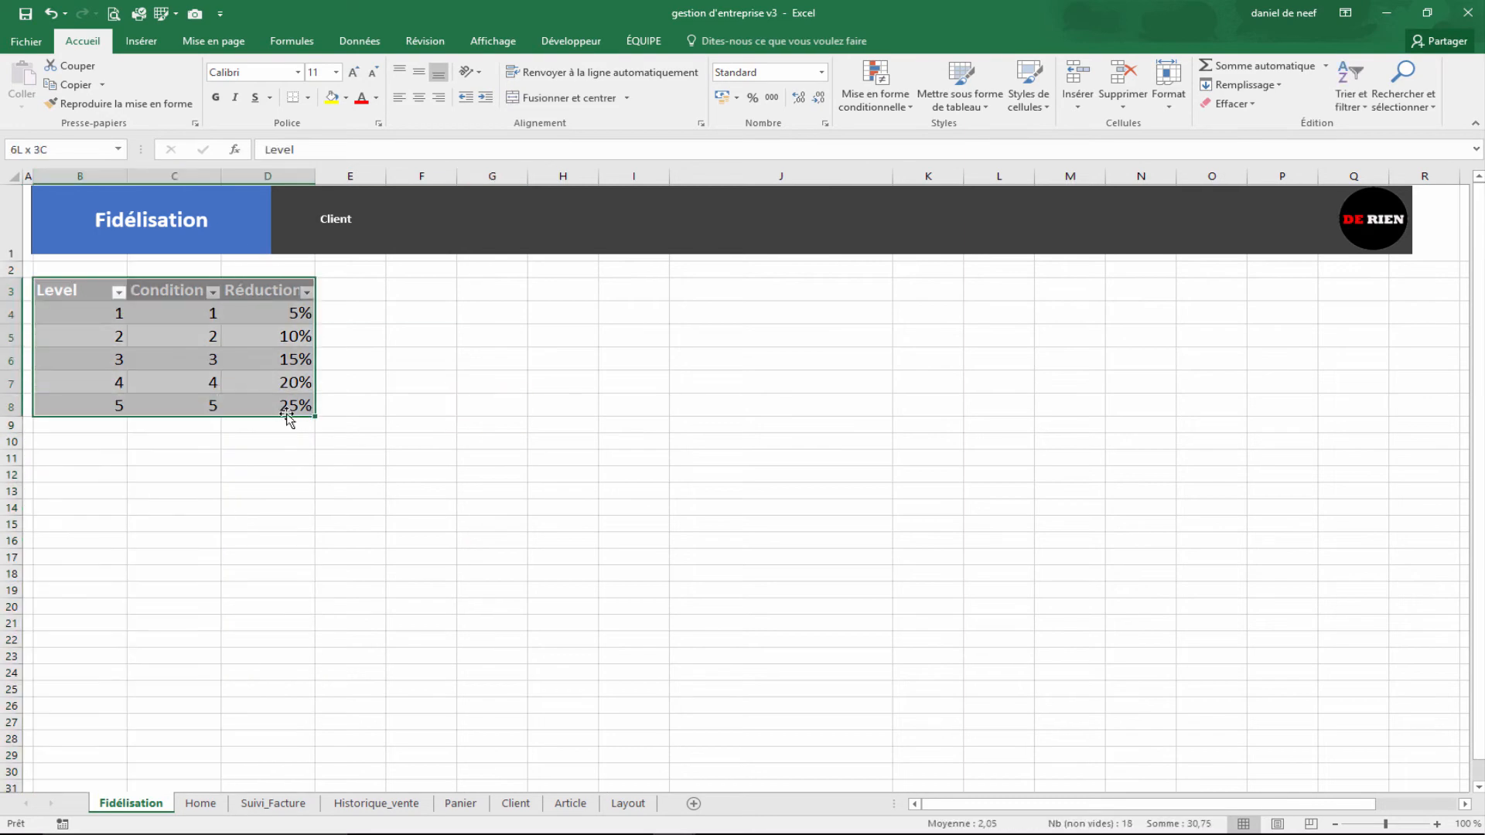
click(399, 98)
click(419, 98)
click(508, 577)
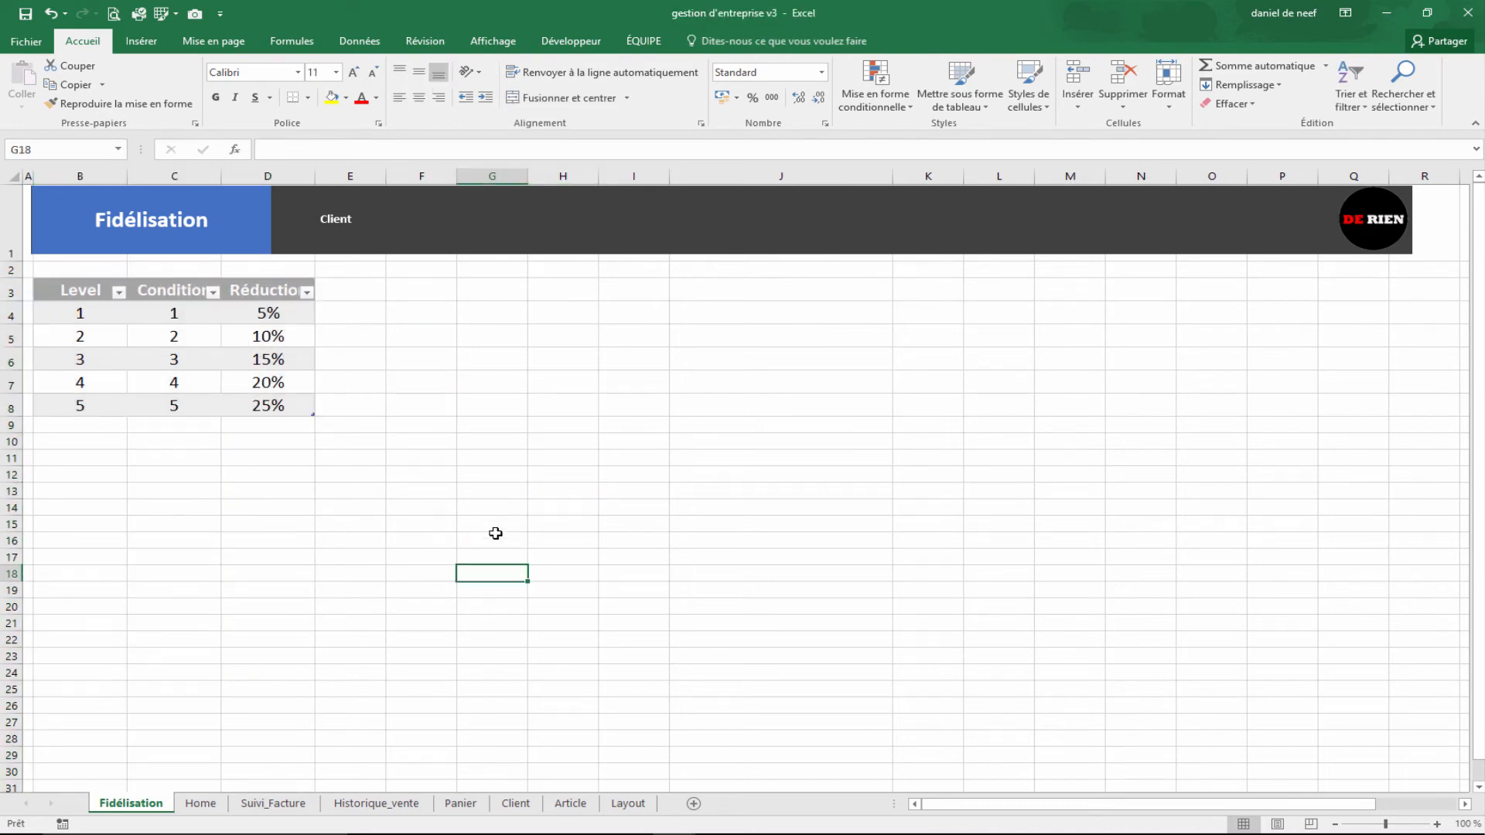
drag(315, 176, 330, 177)
click(560, 542)
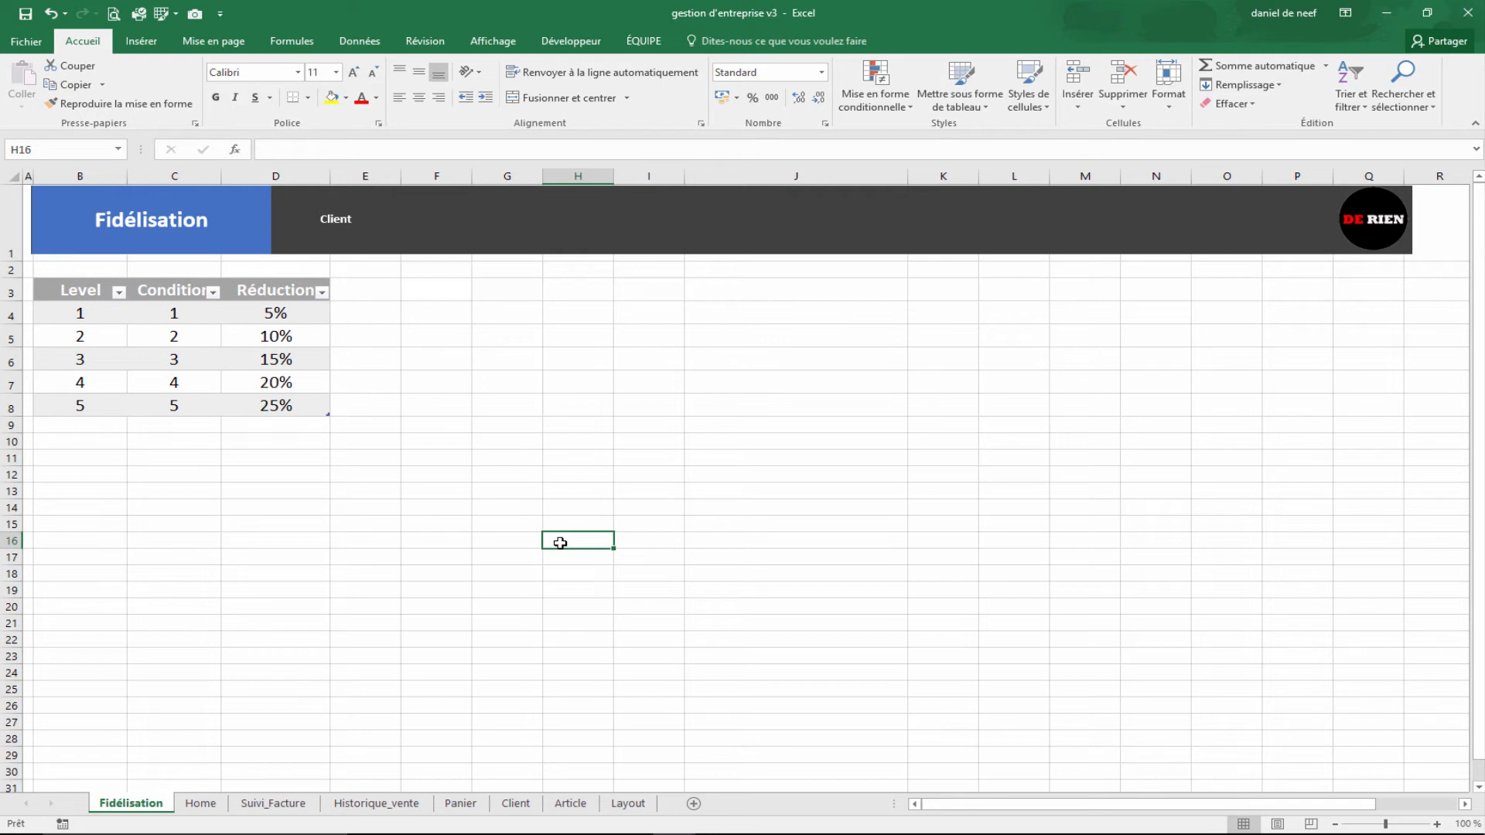
click(347, 492)
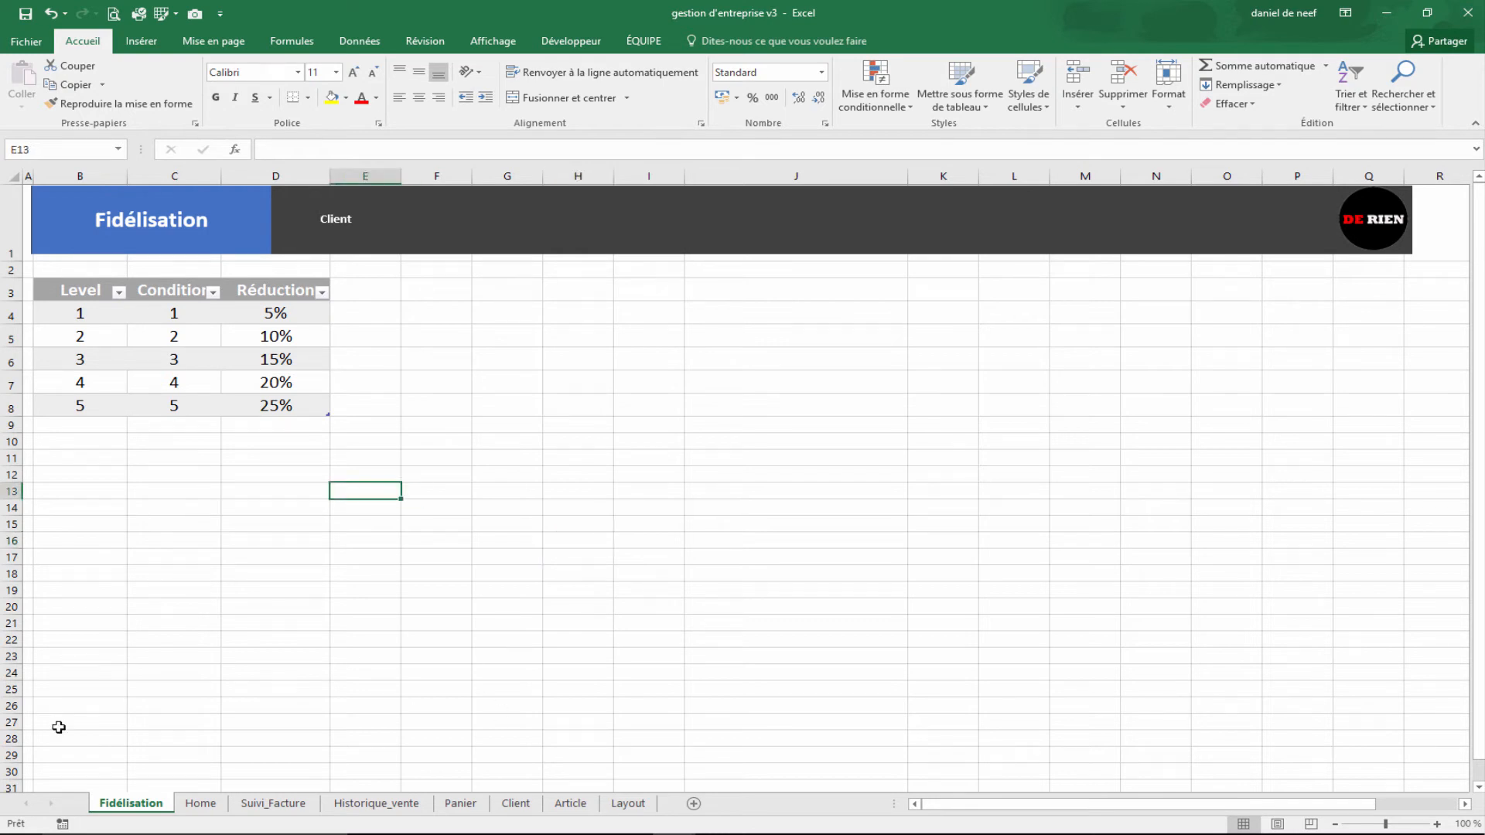
Step: On the Client sheet, insert a table column before niv fidélité and give it the header Nb
click(362, 220)
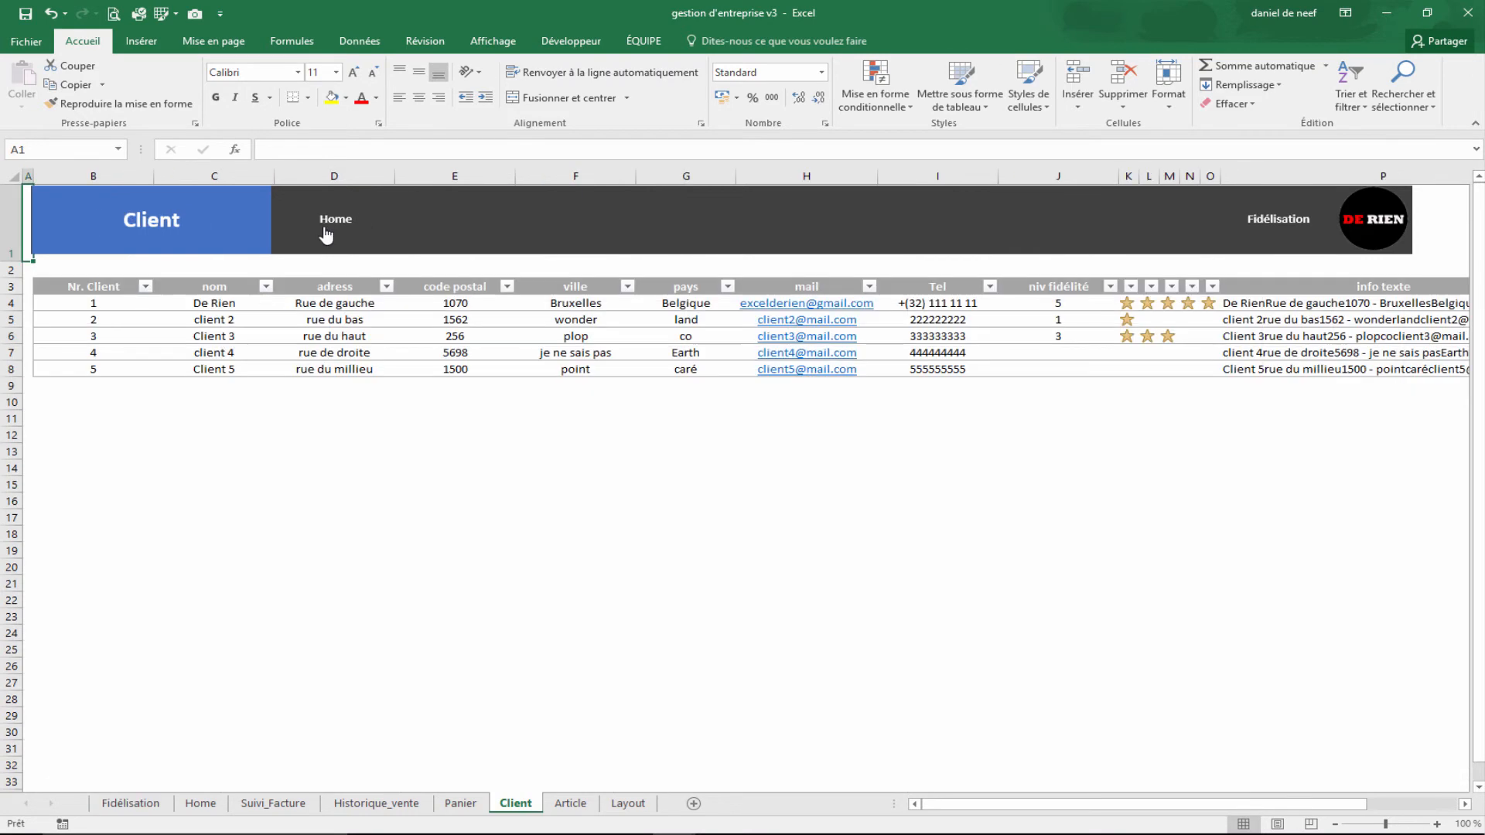
click(1067, 169)
click(1067, 171)
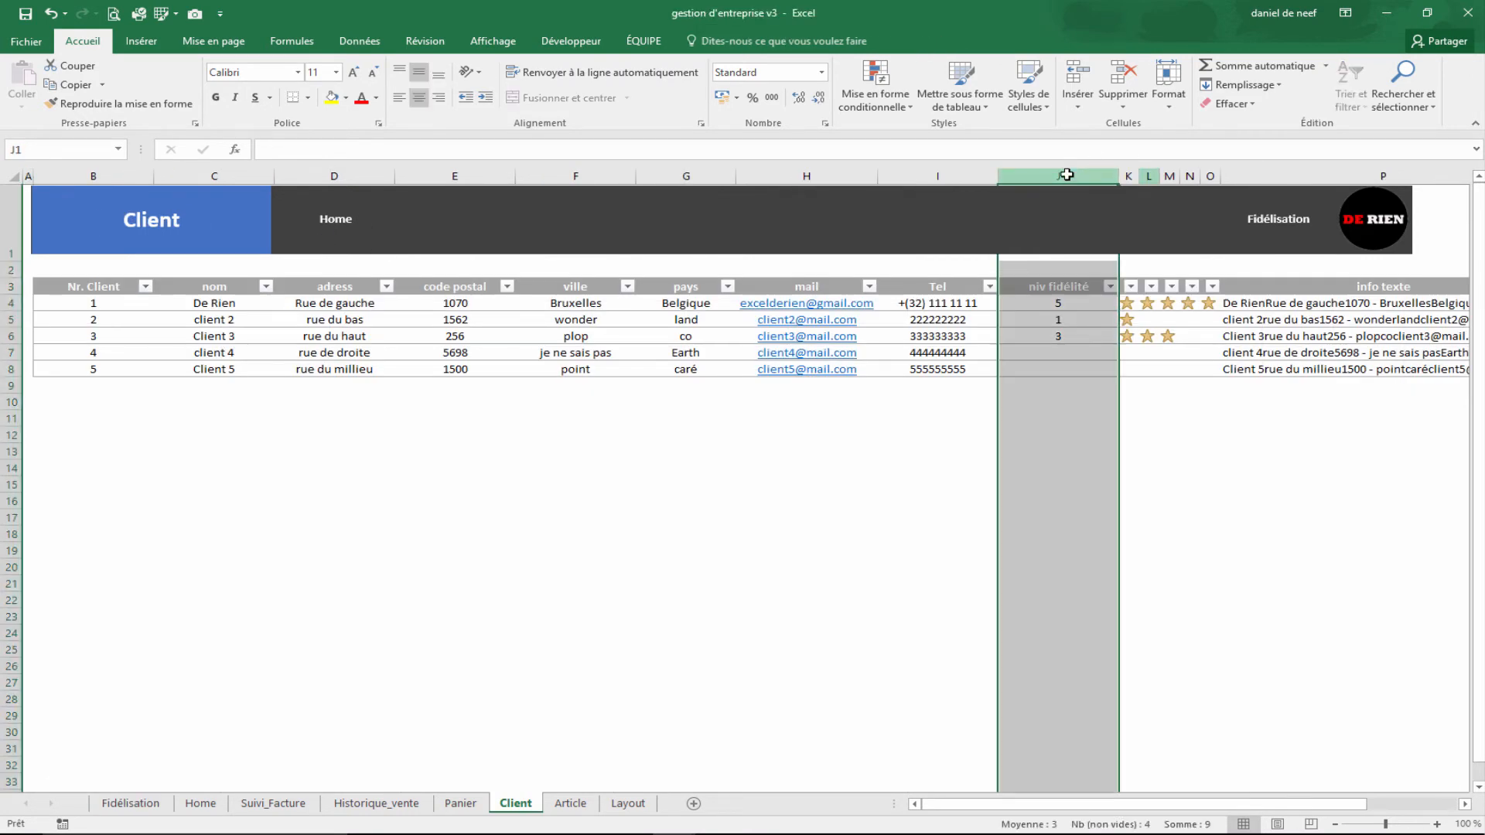
right_click(1067, 175)
click(1117, 289)
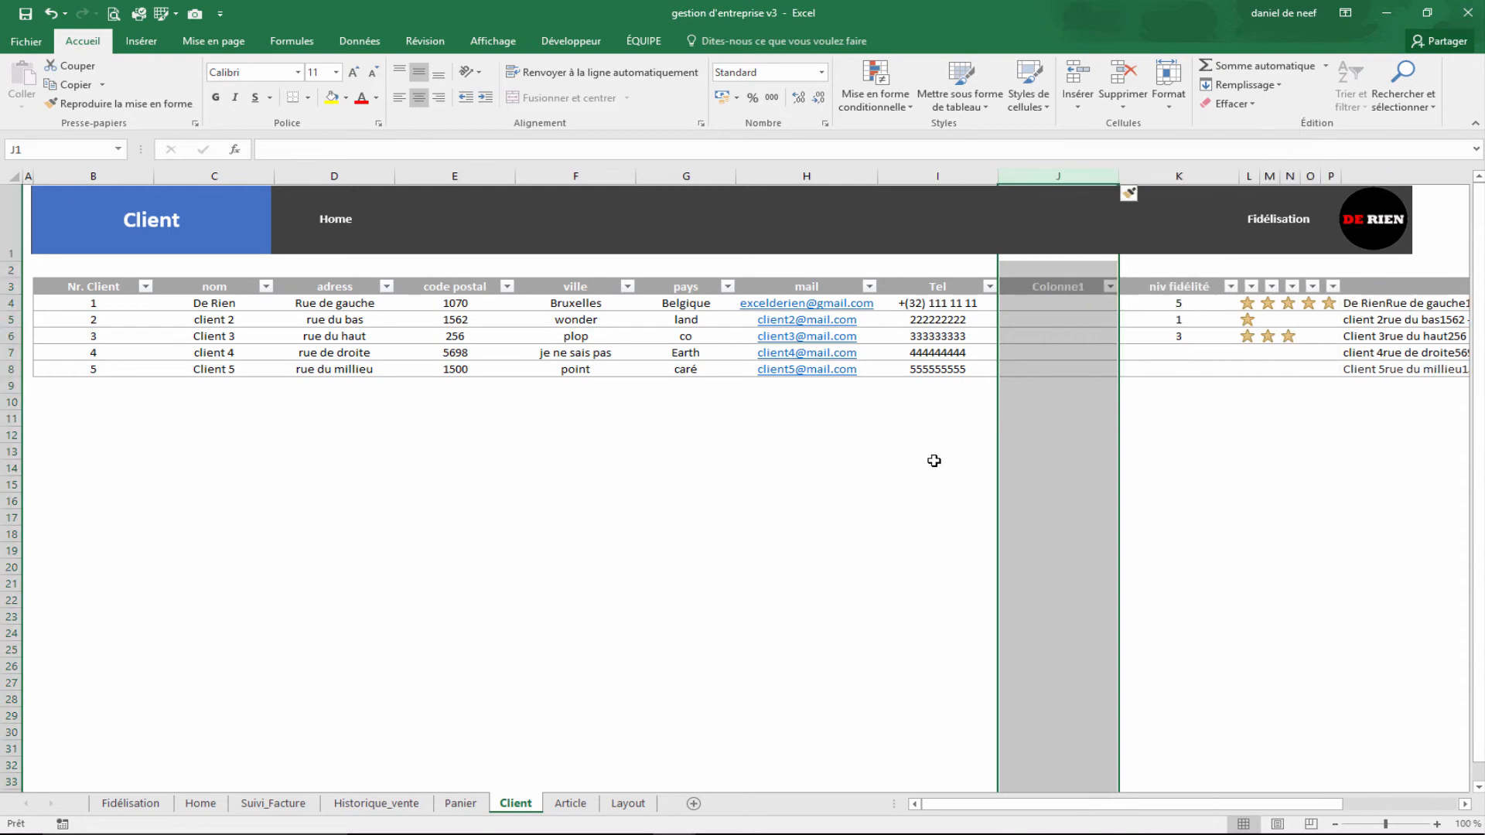
click(938, 460)
click(1081, 289)
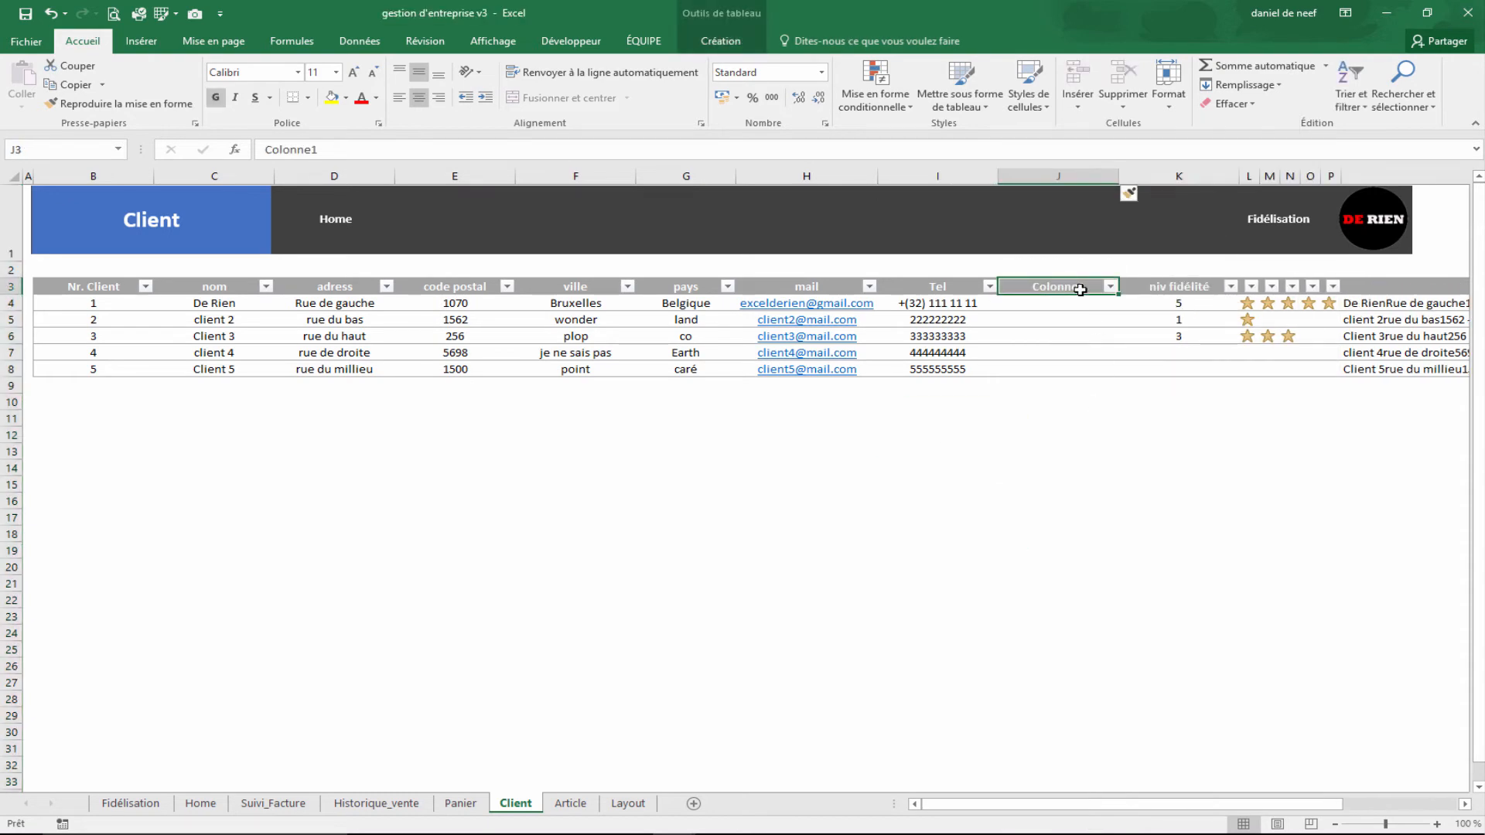
text(Nb)
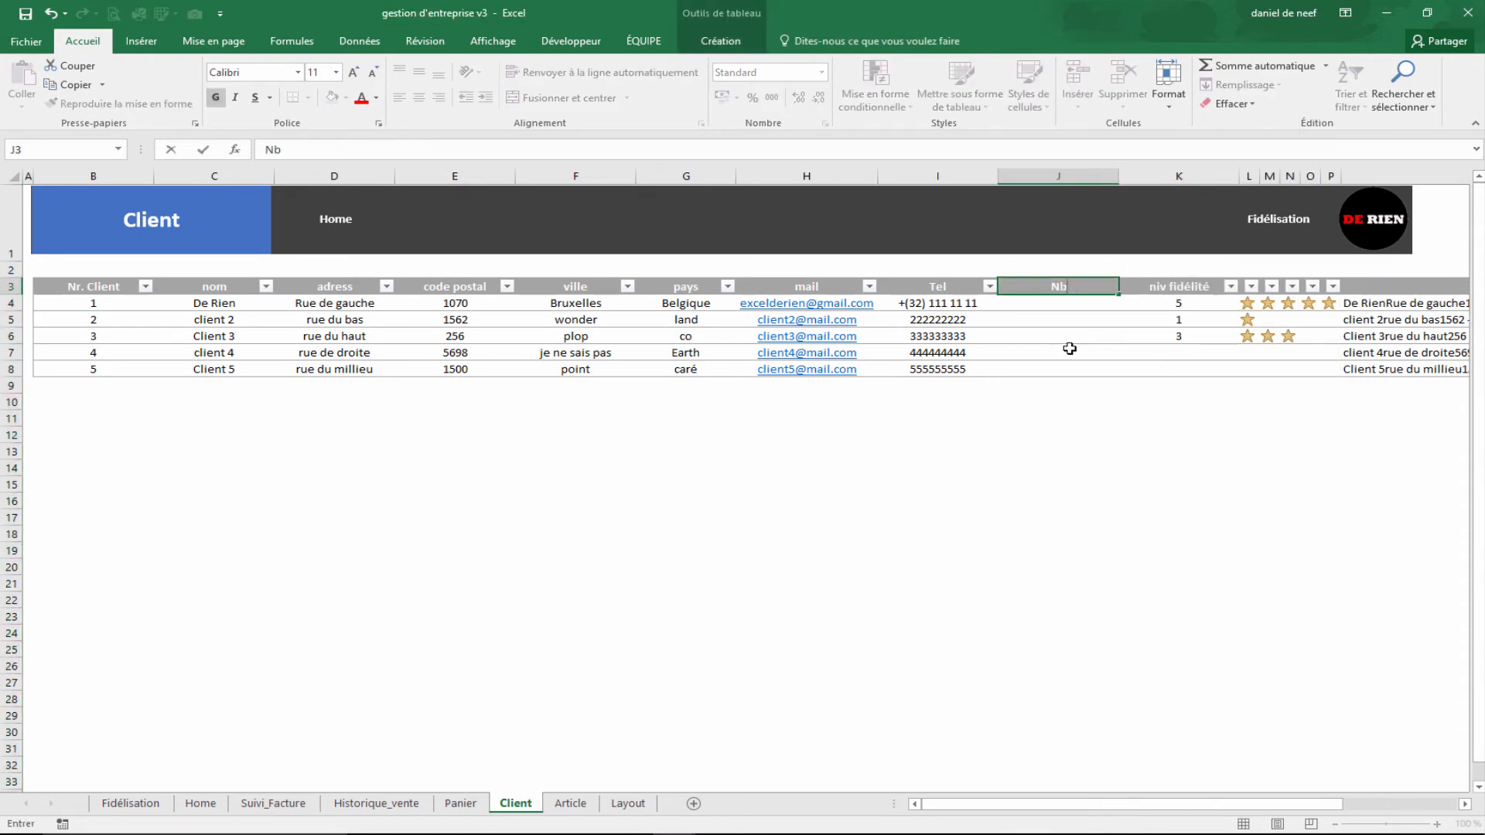
click(1056, 446)
Step: Begin an NB.SI.ENS formula in J4 that matches Suivi_Facture!C4:C8 against the row's Nr. Client
click(1079, 300)
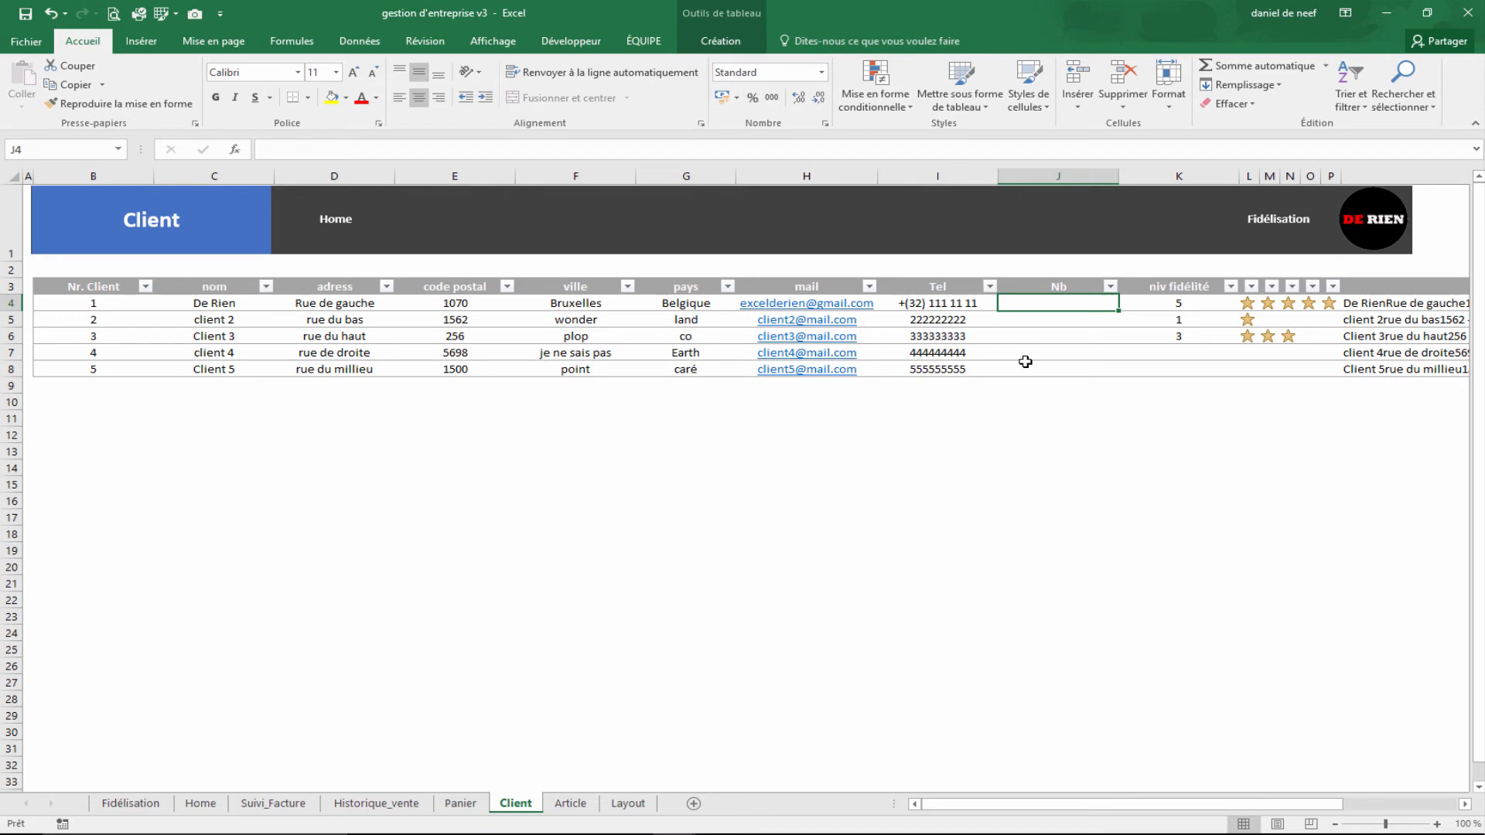
text(=nb.si.ens)
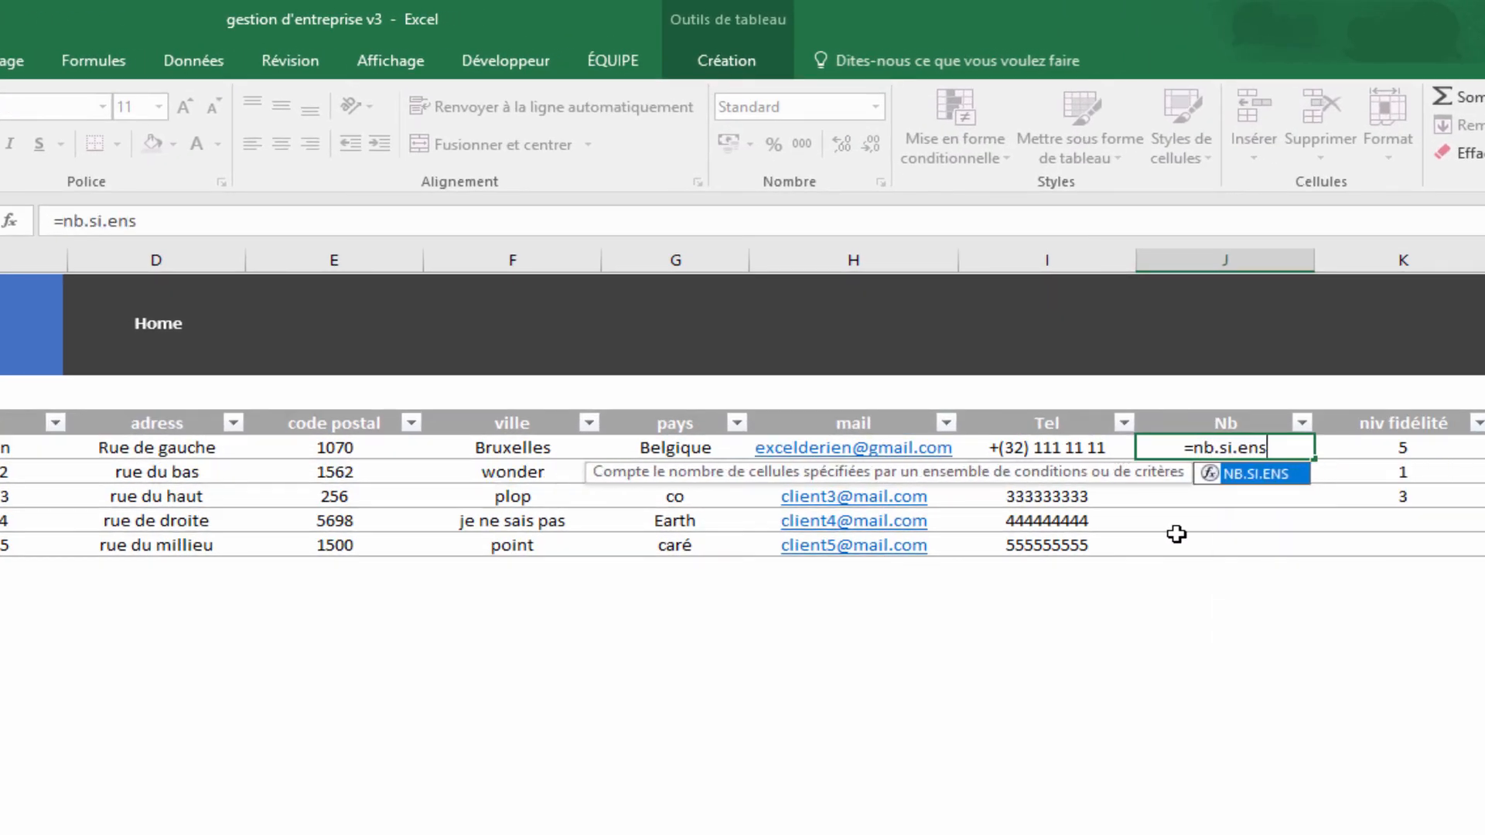
key(Tab)
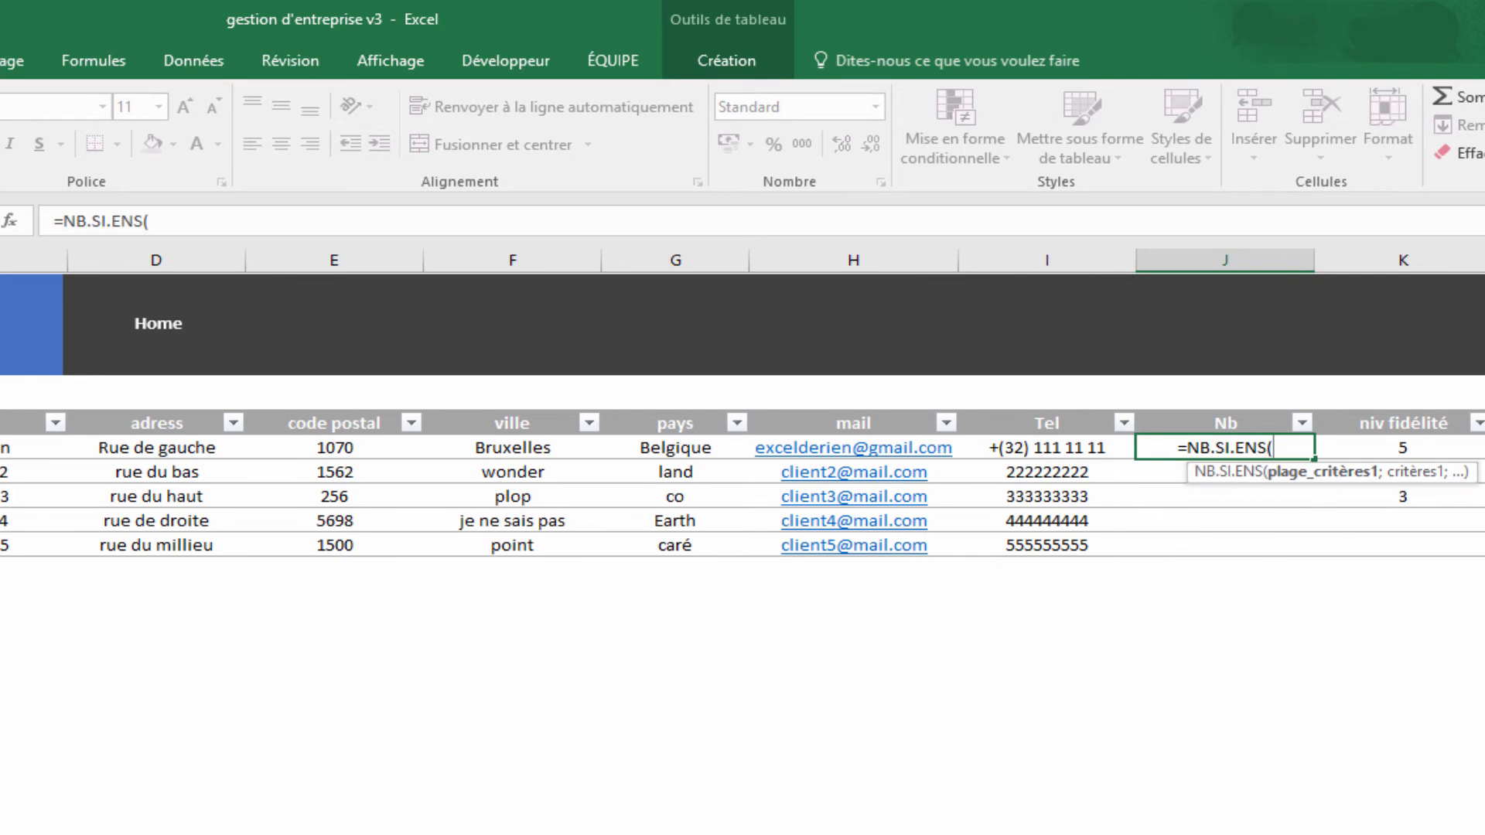
key(ctrl+Page_Down)
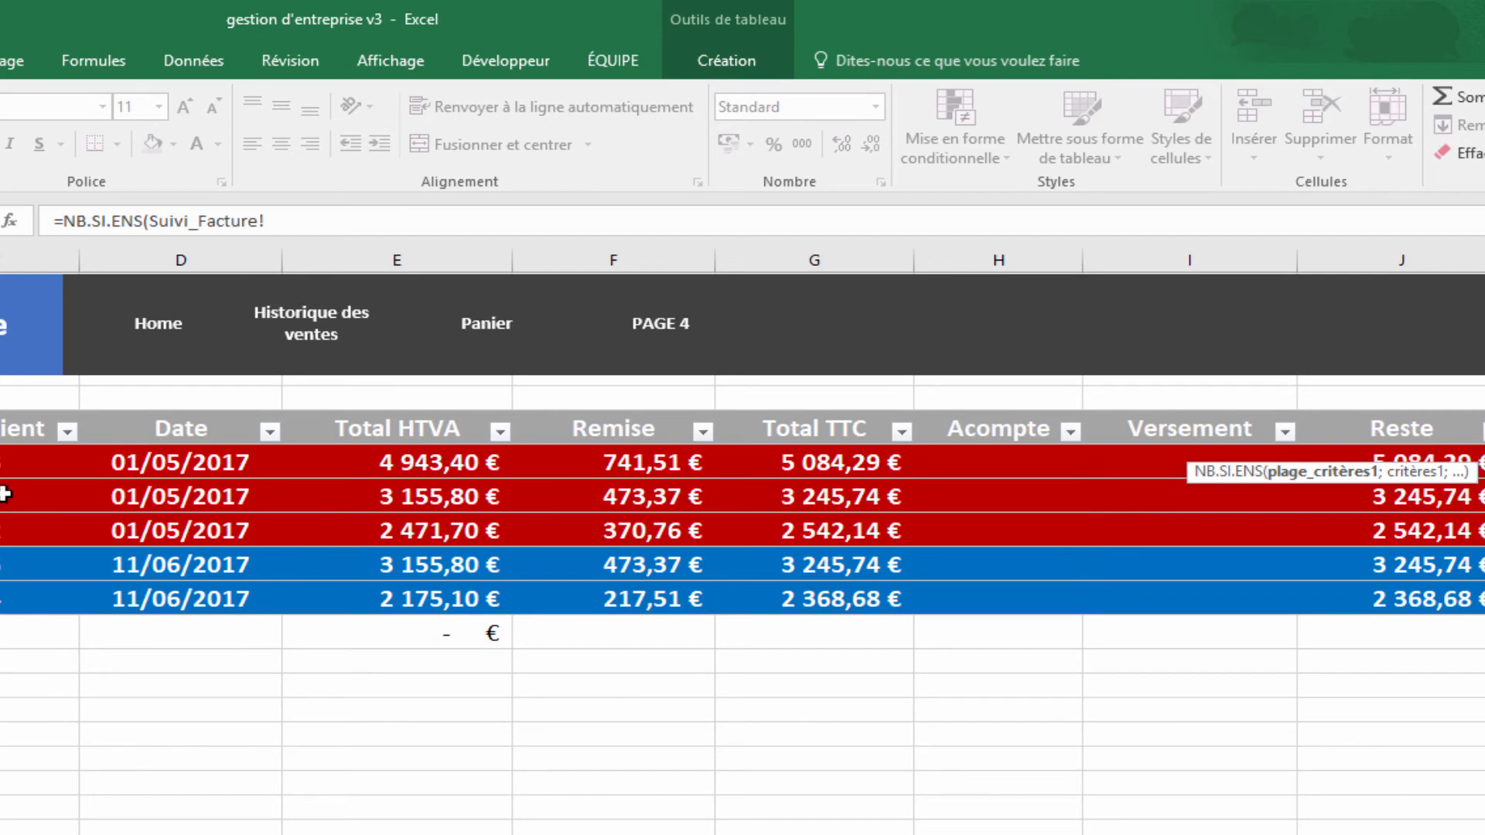
drag(334, 465, 328, 595)
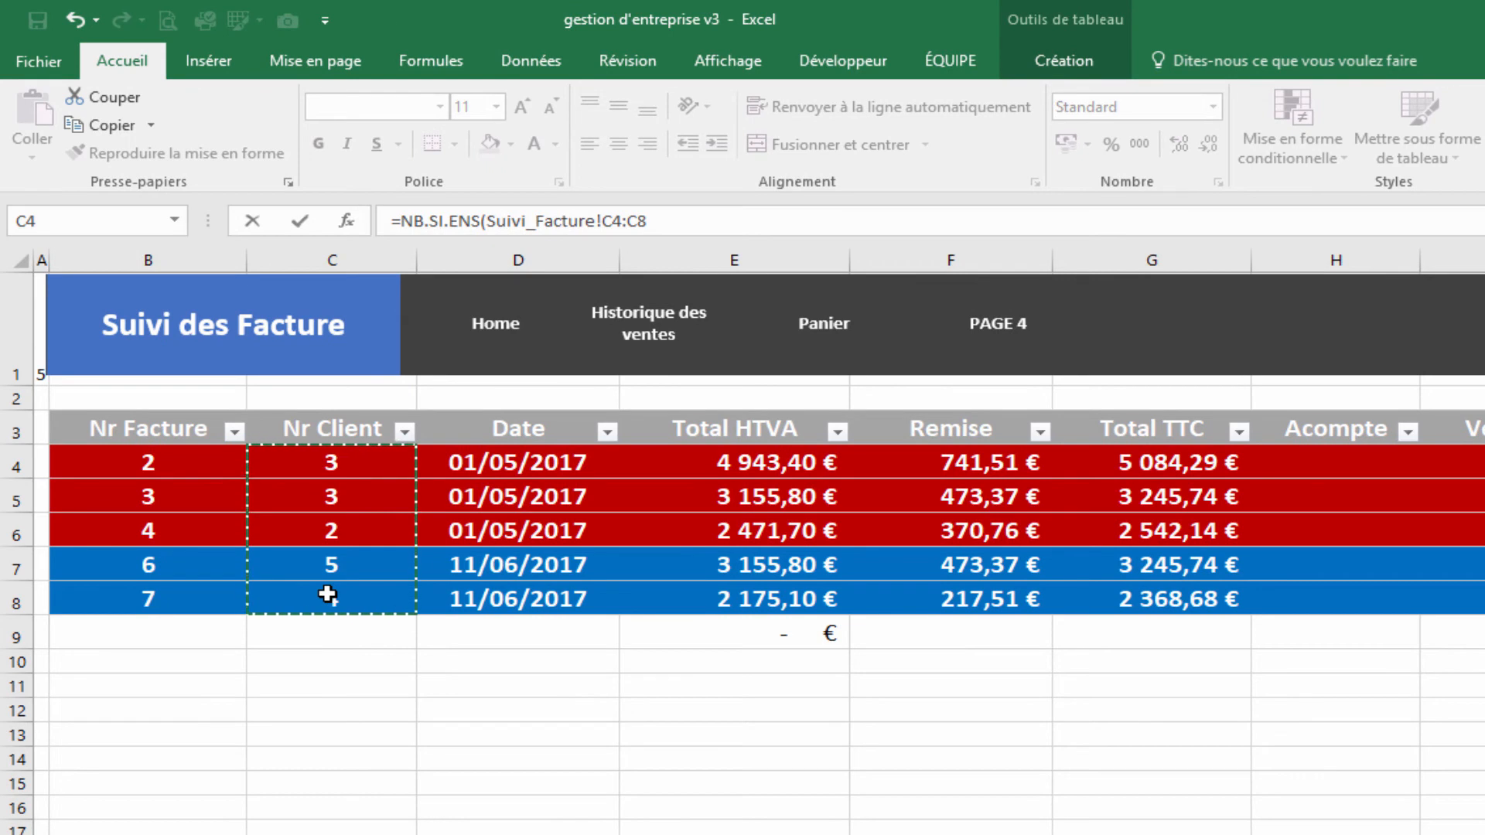
text(;Client!)
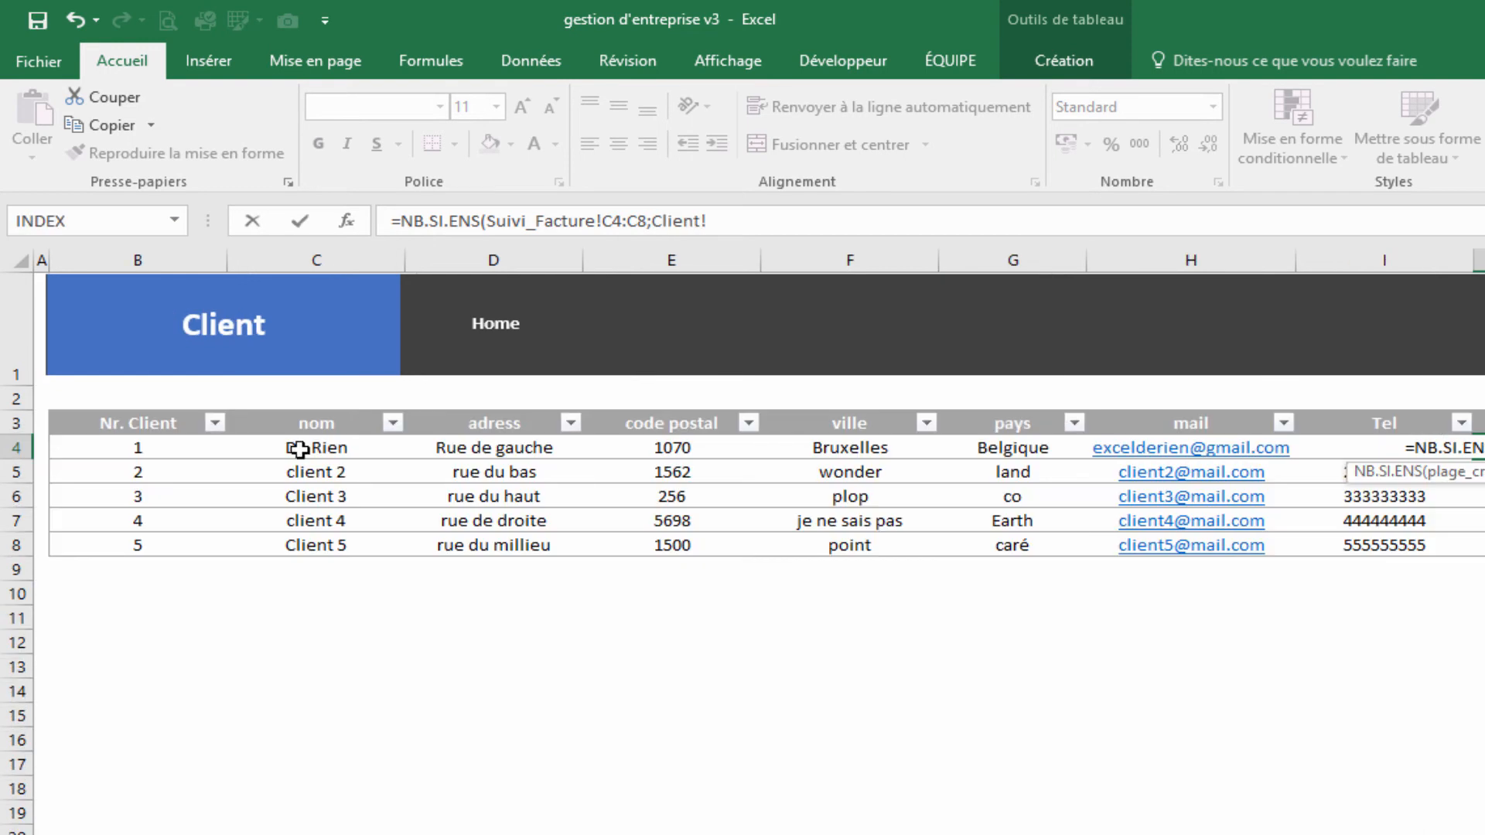
click(180, 449)
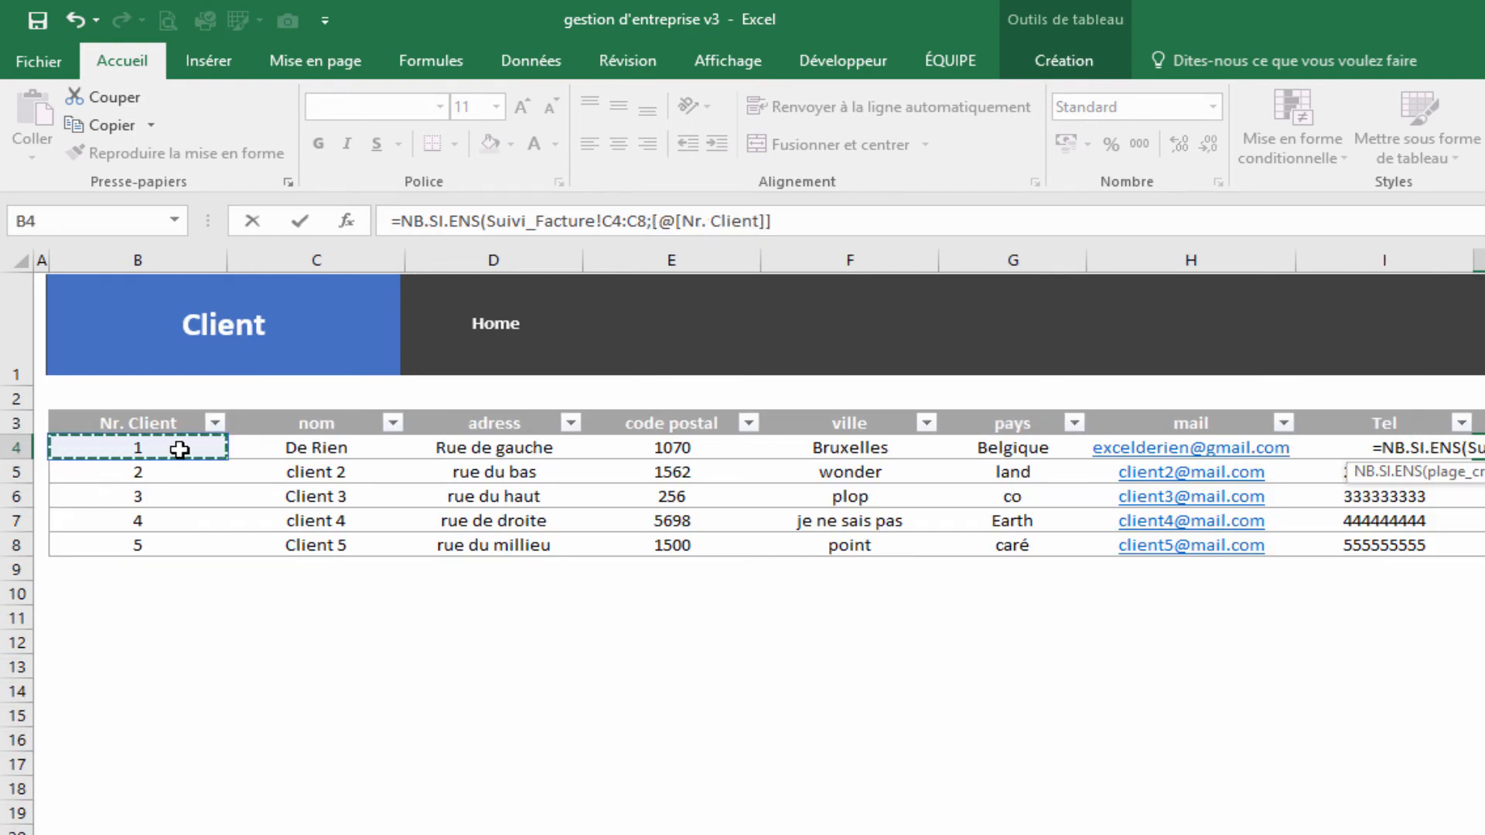
Step: Complete the NB.SI.ENS formula in J4 with a second criterion requiring Suivi_Facture!J4:J8 to equal 0
text(;)
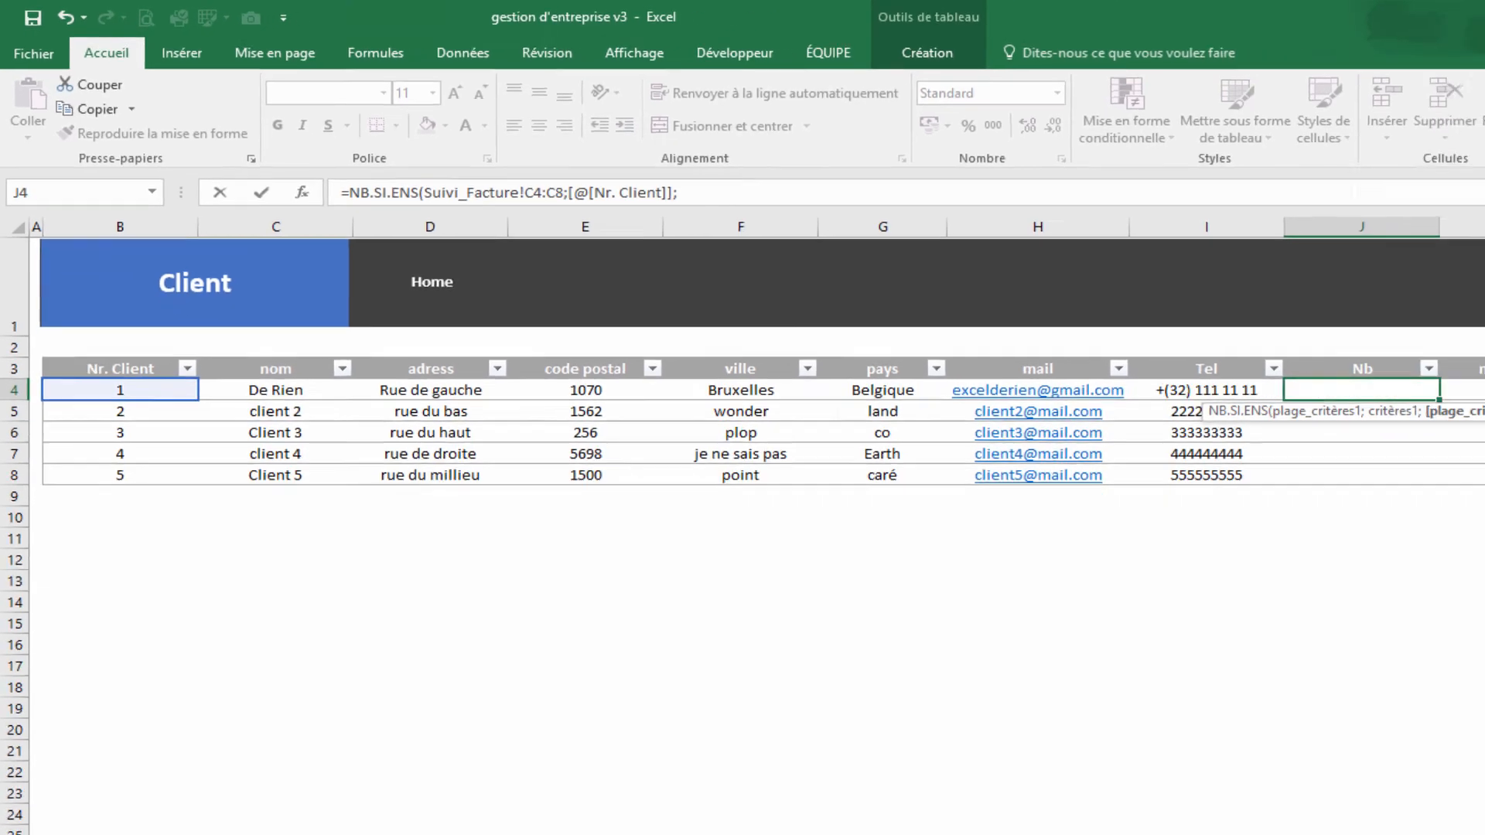
click(285, 833)
click(1235, 321)
drag(1235, 320, 1229, 418)
text(;0)
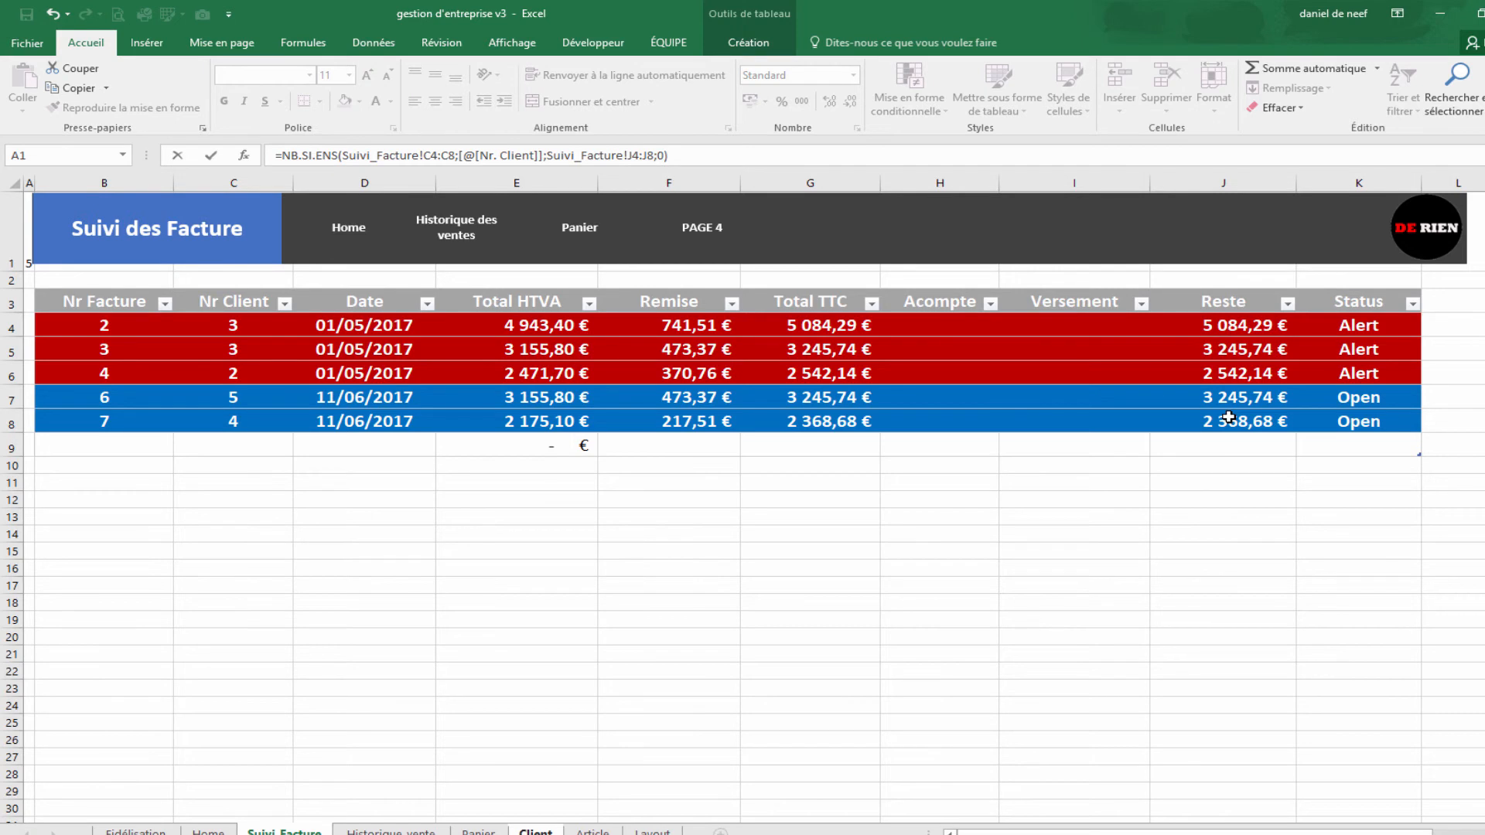
key(Return)
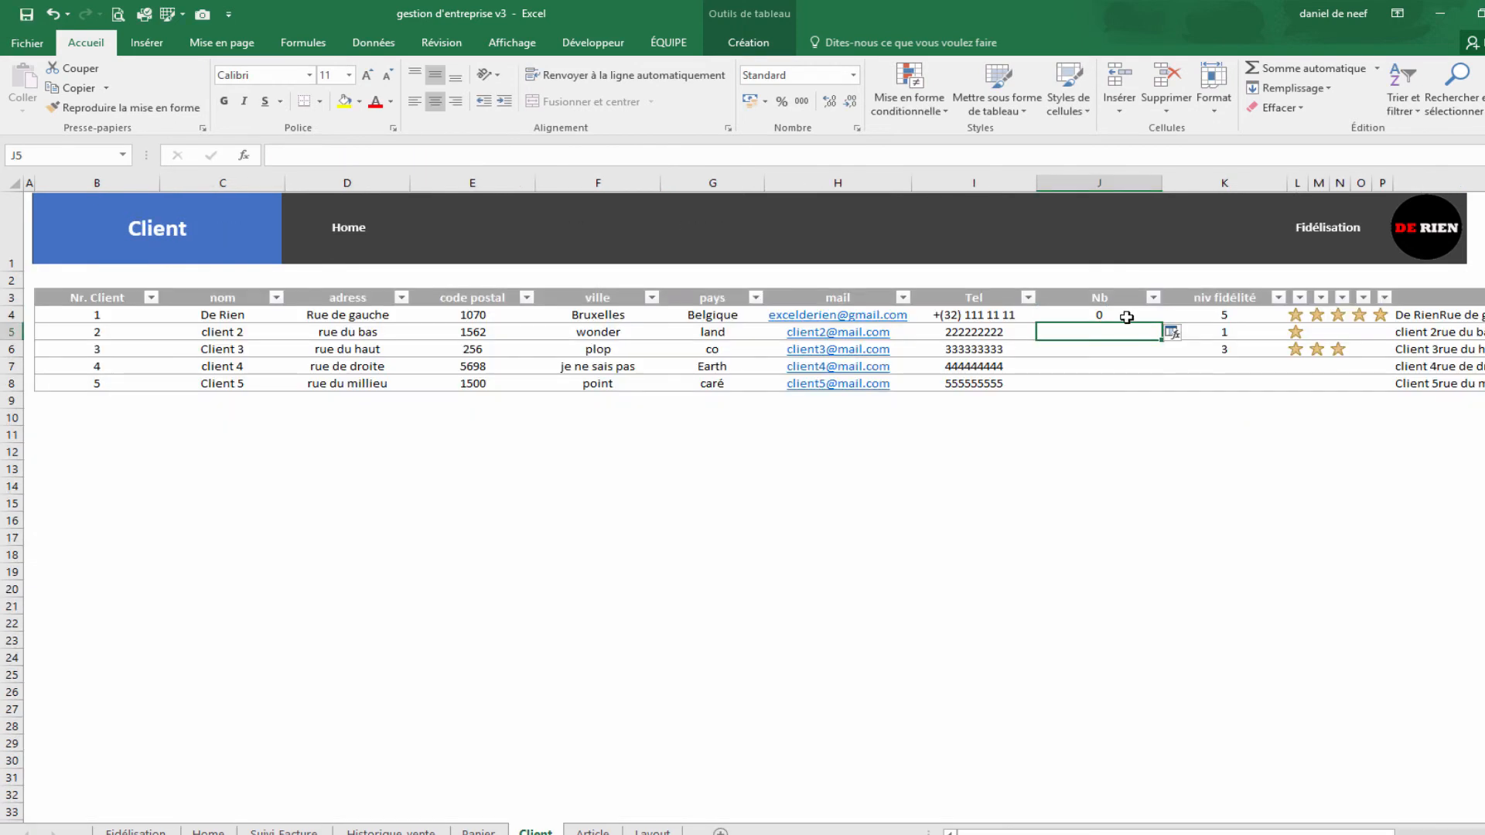
Step: Apply the NB.SI.ENS formula to every row of the Nb column
click(1176, 333)
click(1196, 357)
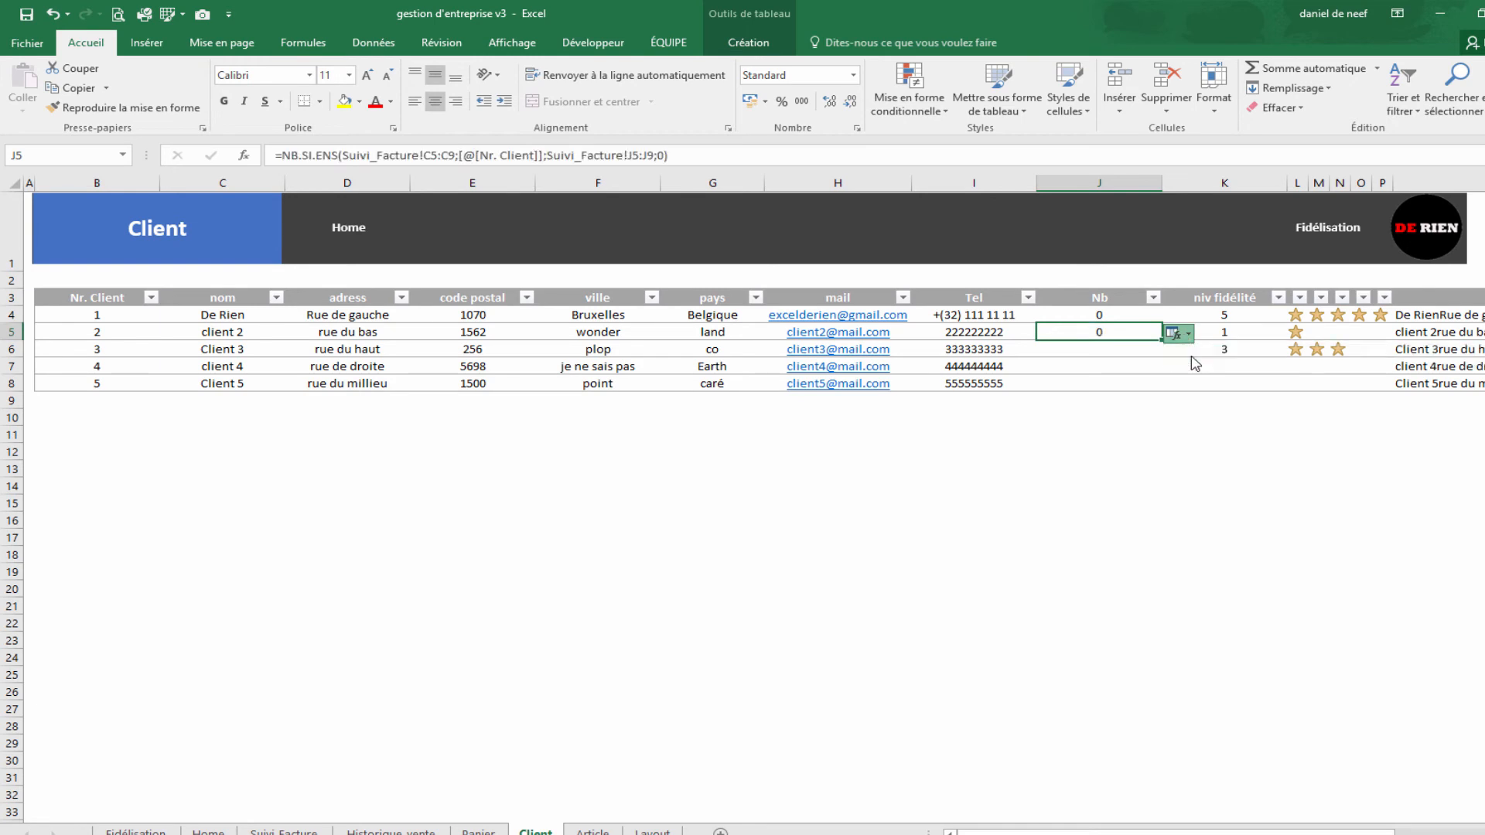
click(1175, 485)
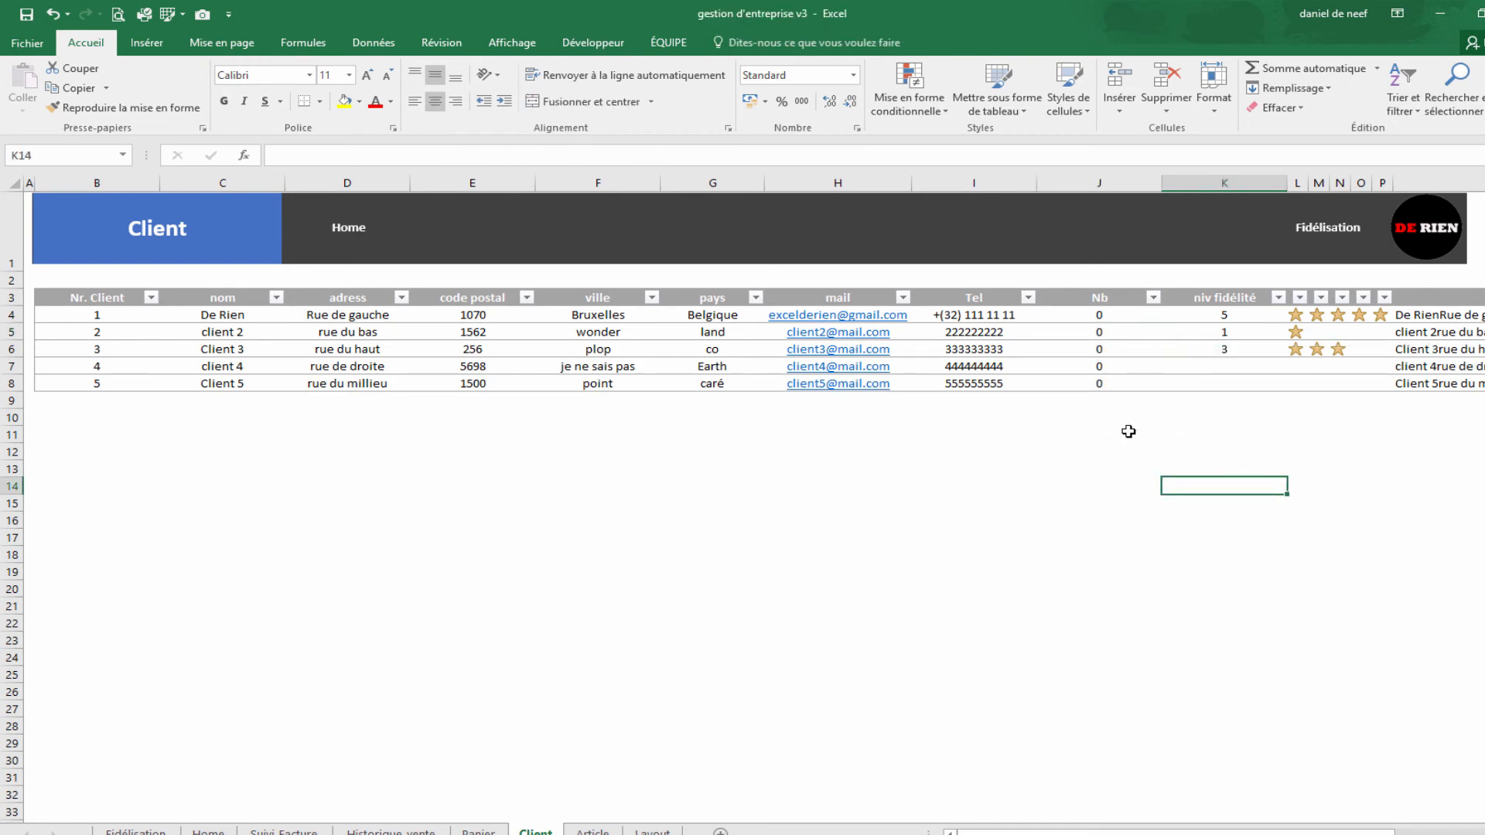
Step: On the Suivi_Facture sheet, enter a Versement of 2542,14 for invoice 4
click(186, 830)
click(135, 832)
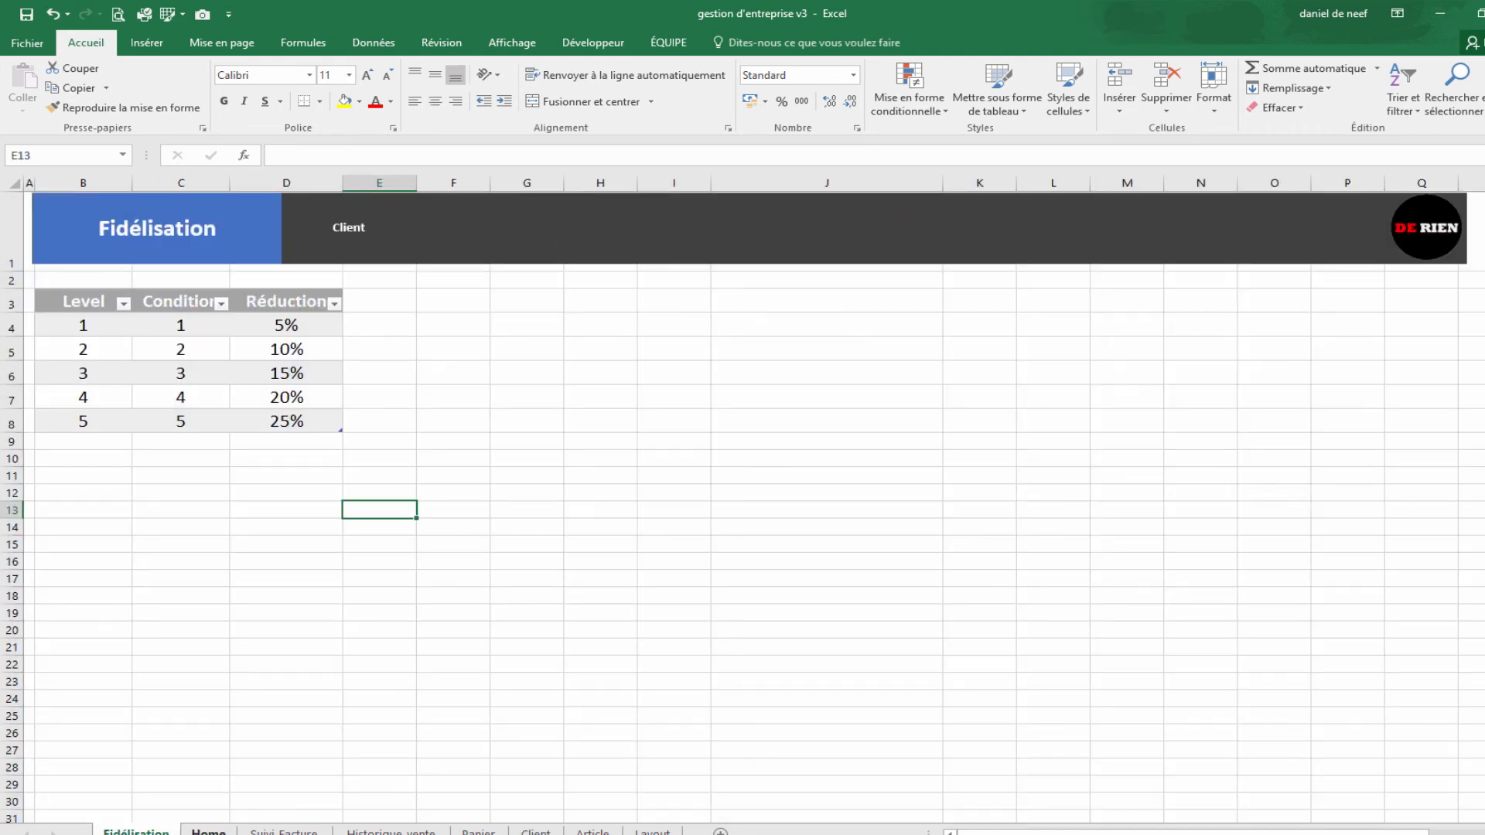
click(284, 832)
click(1210, 574)
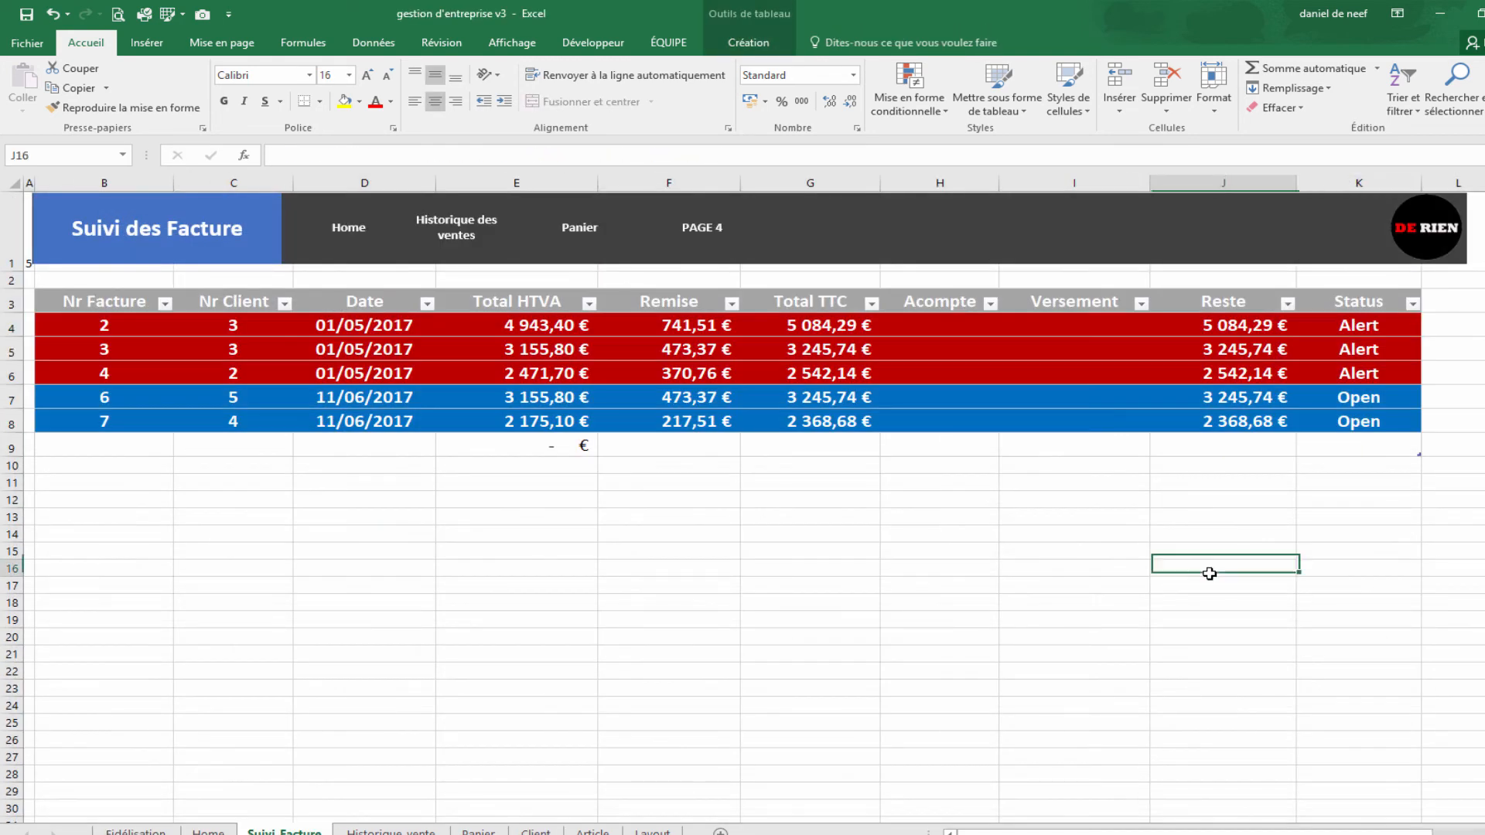
click(1084, 376)
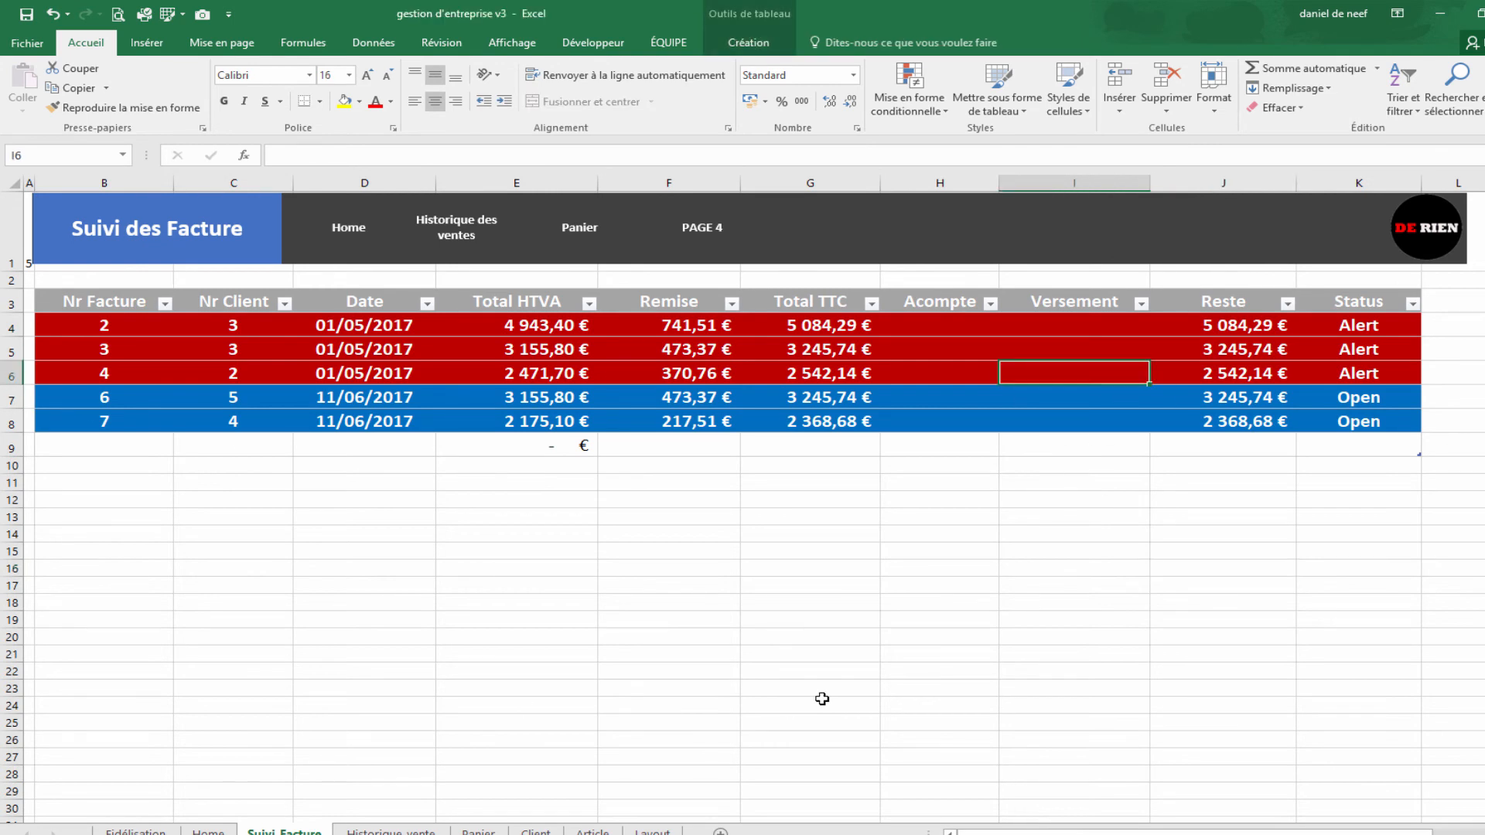
text(245)
key(BackSpace)
key(BackSpace)
text(542,14)
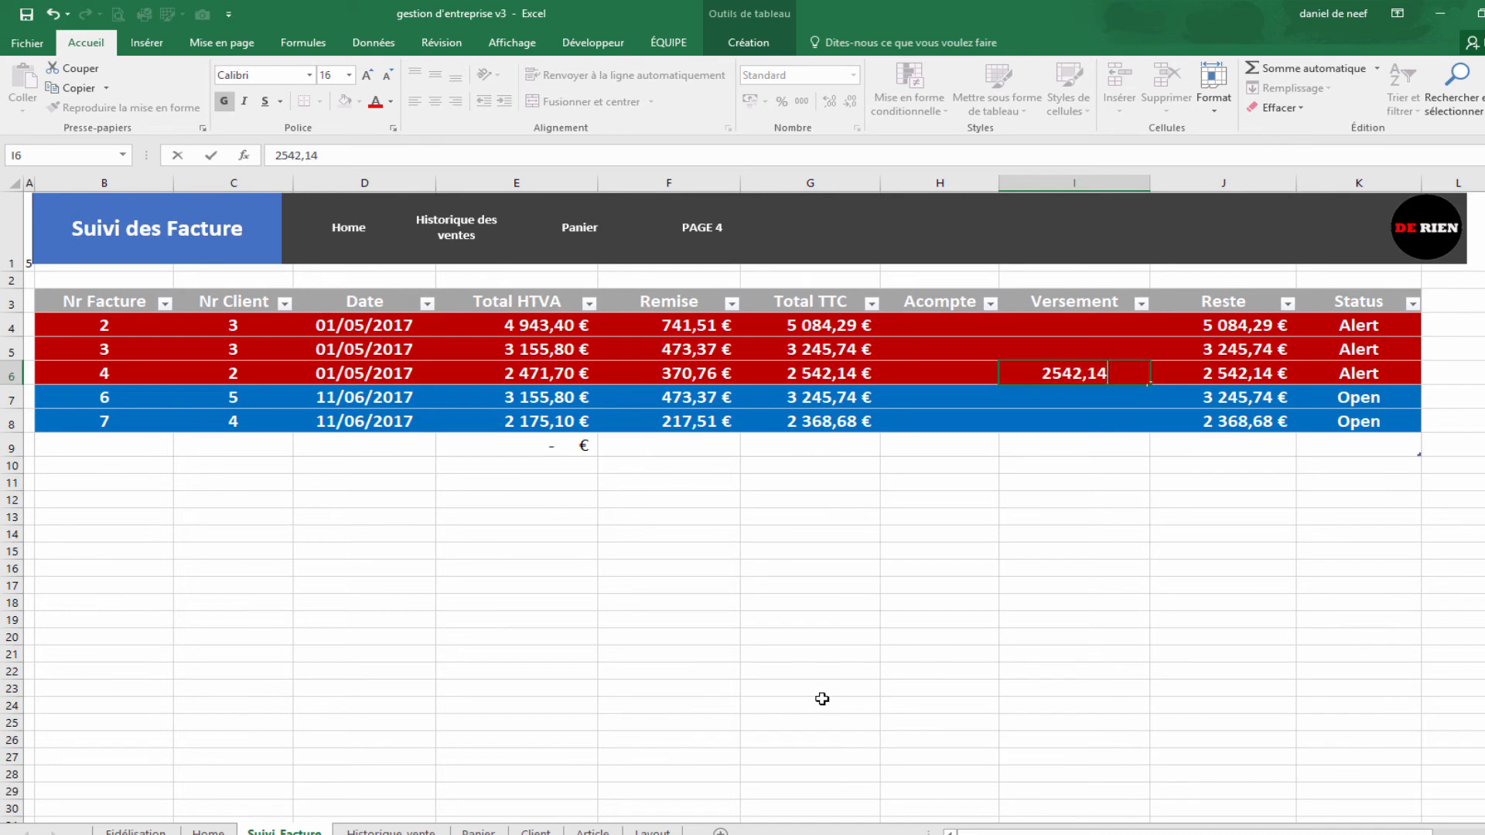
key(Return)
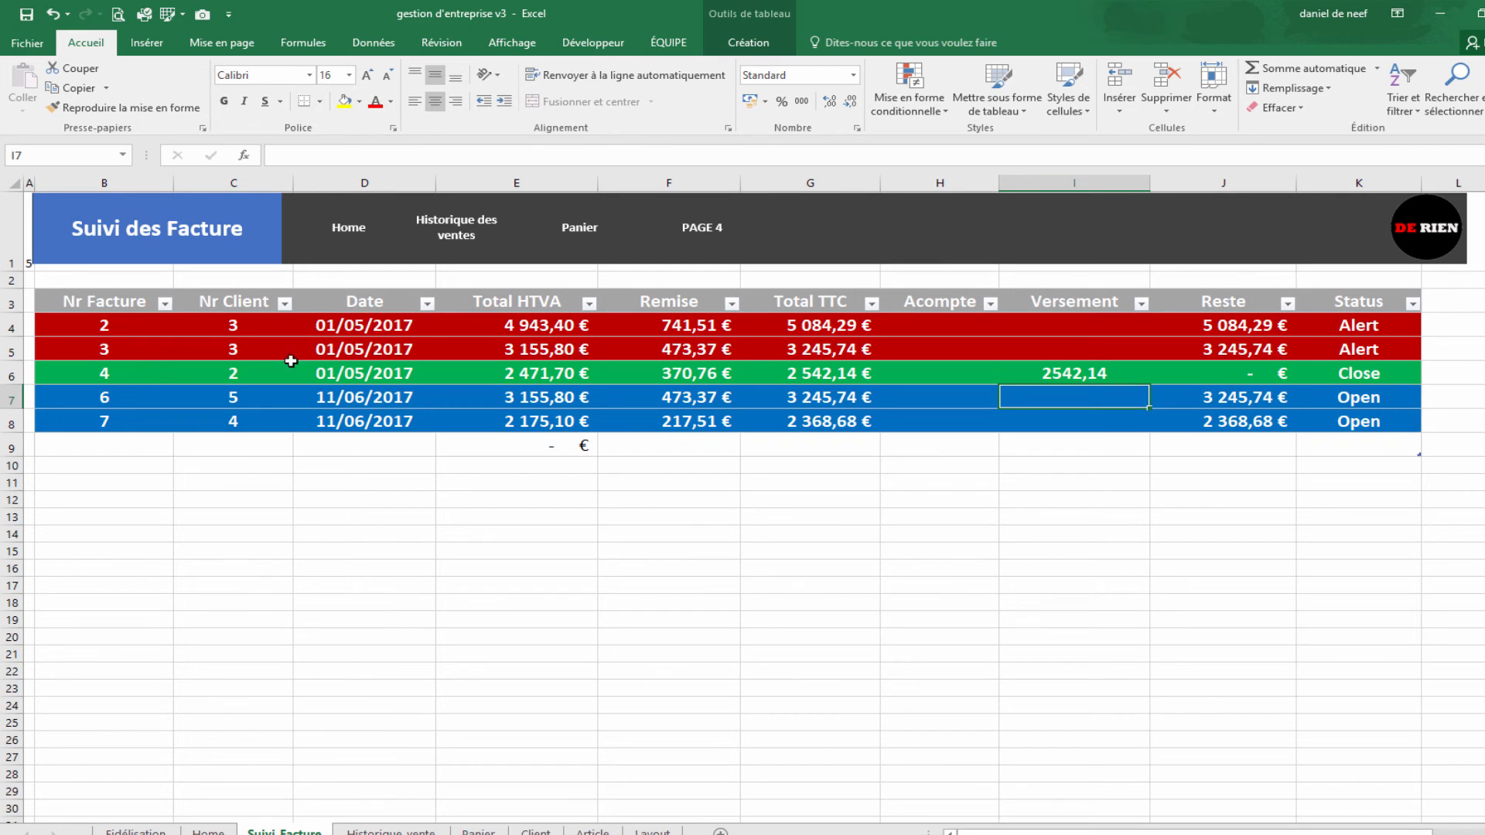
Step: On the Client sheet, examine client 2's Nb count, the niv fidélité values and the star column formulas
click(209, 833)
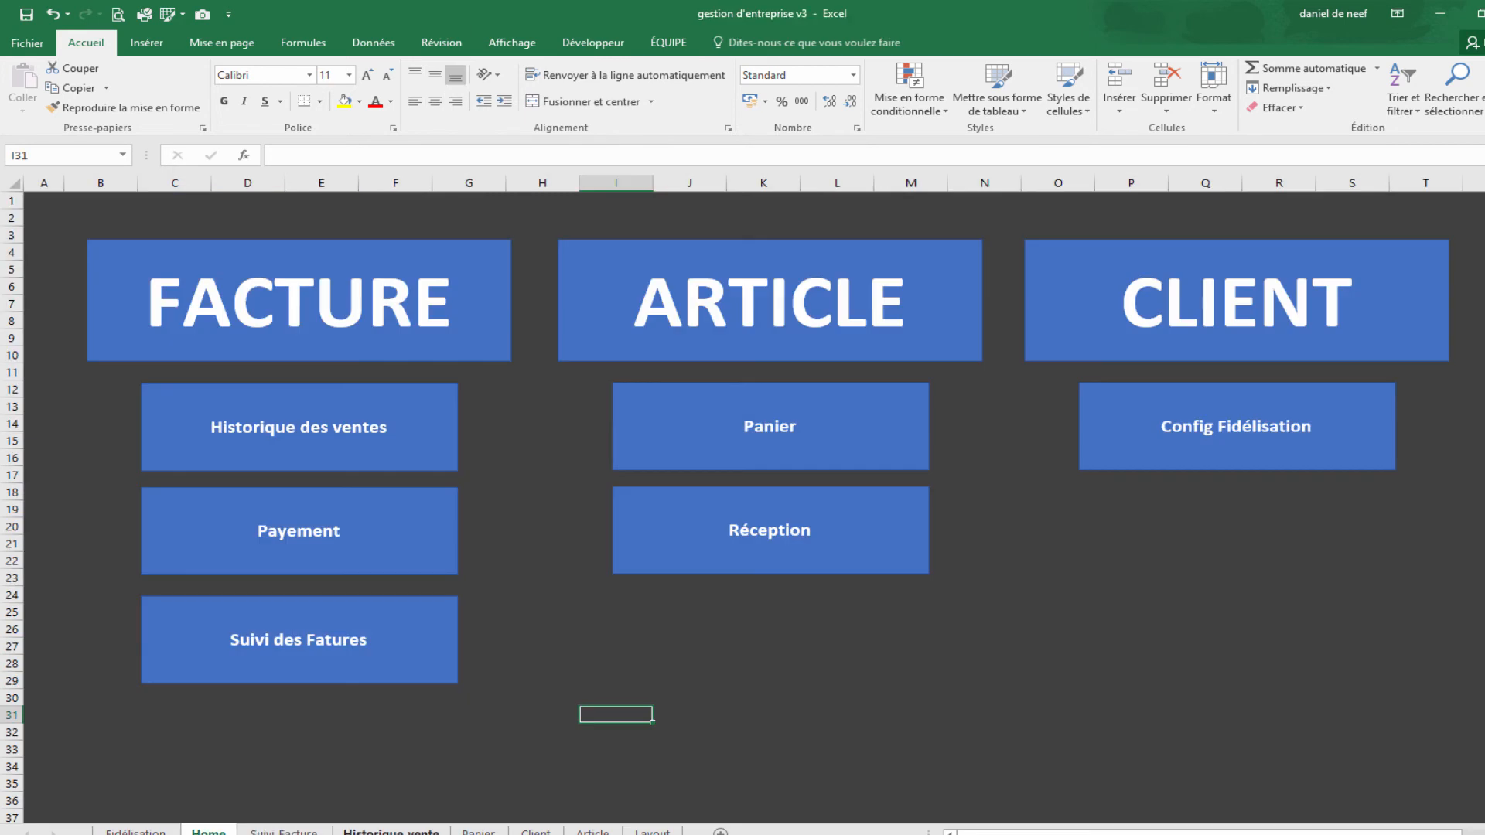
click(535, 832)
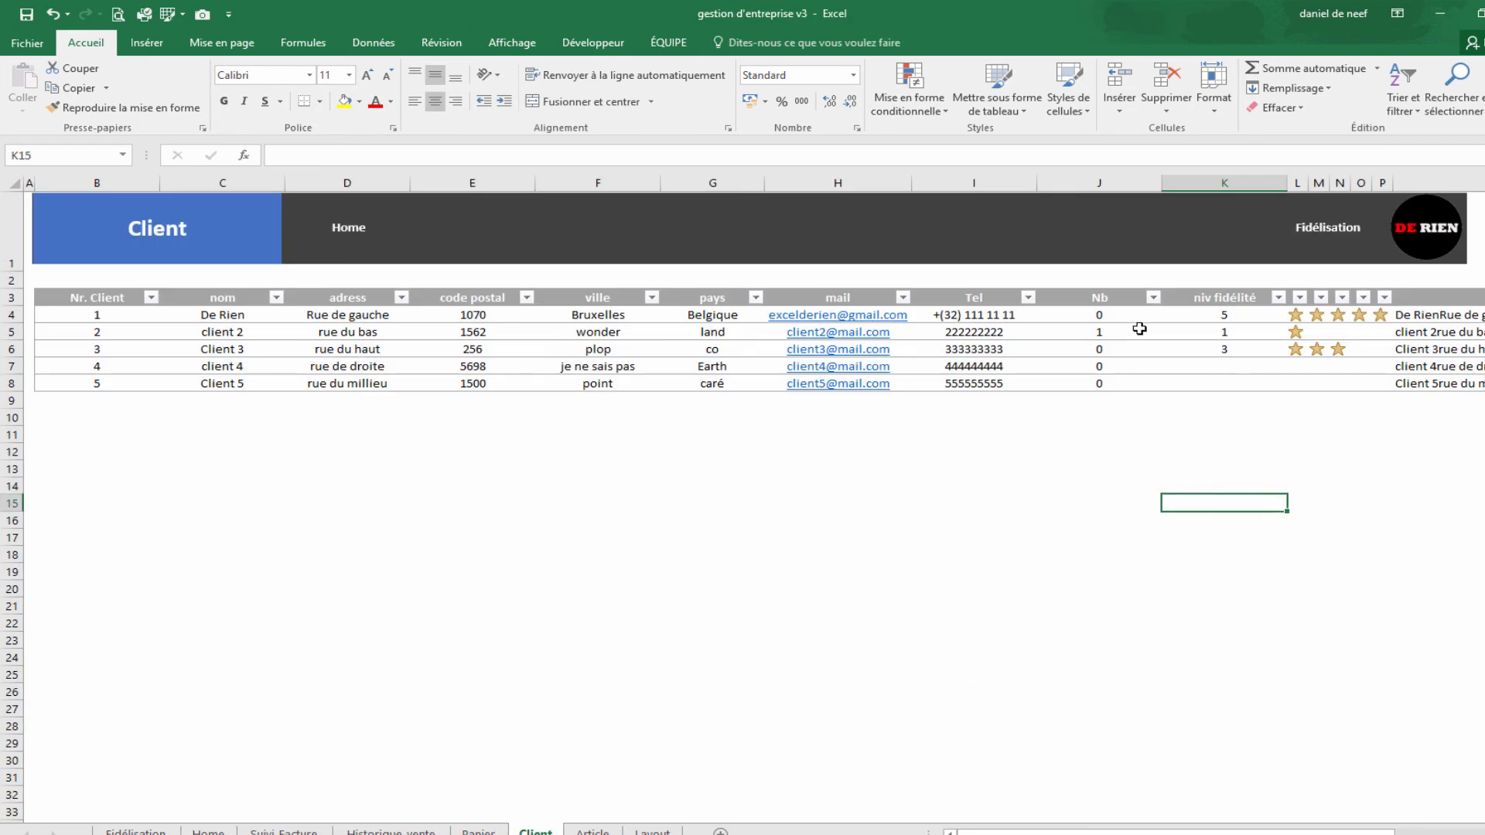
click(1089, 331)
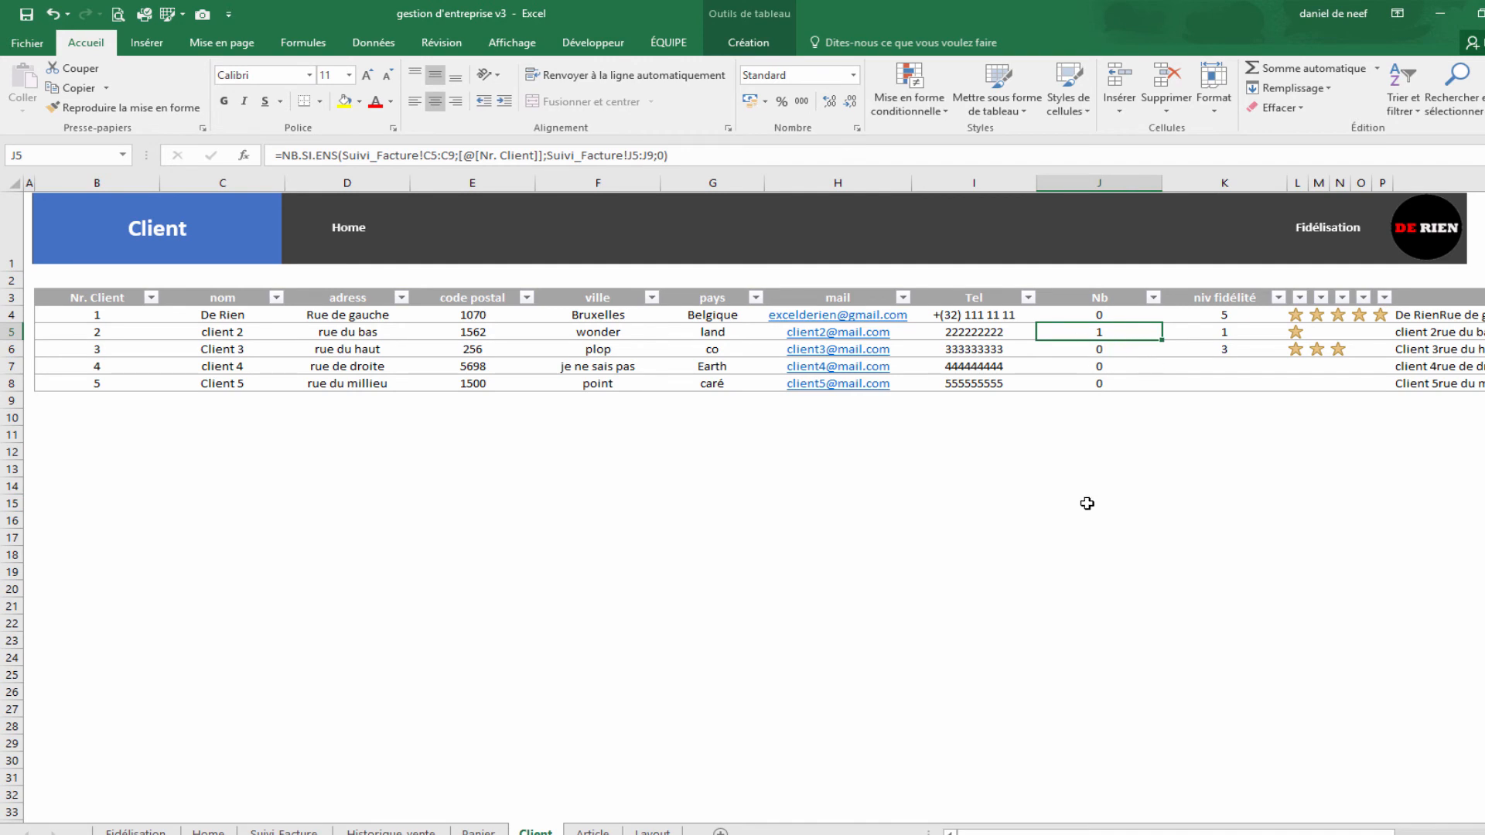
click(1225, 486)
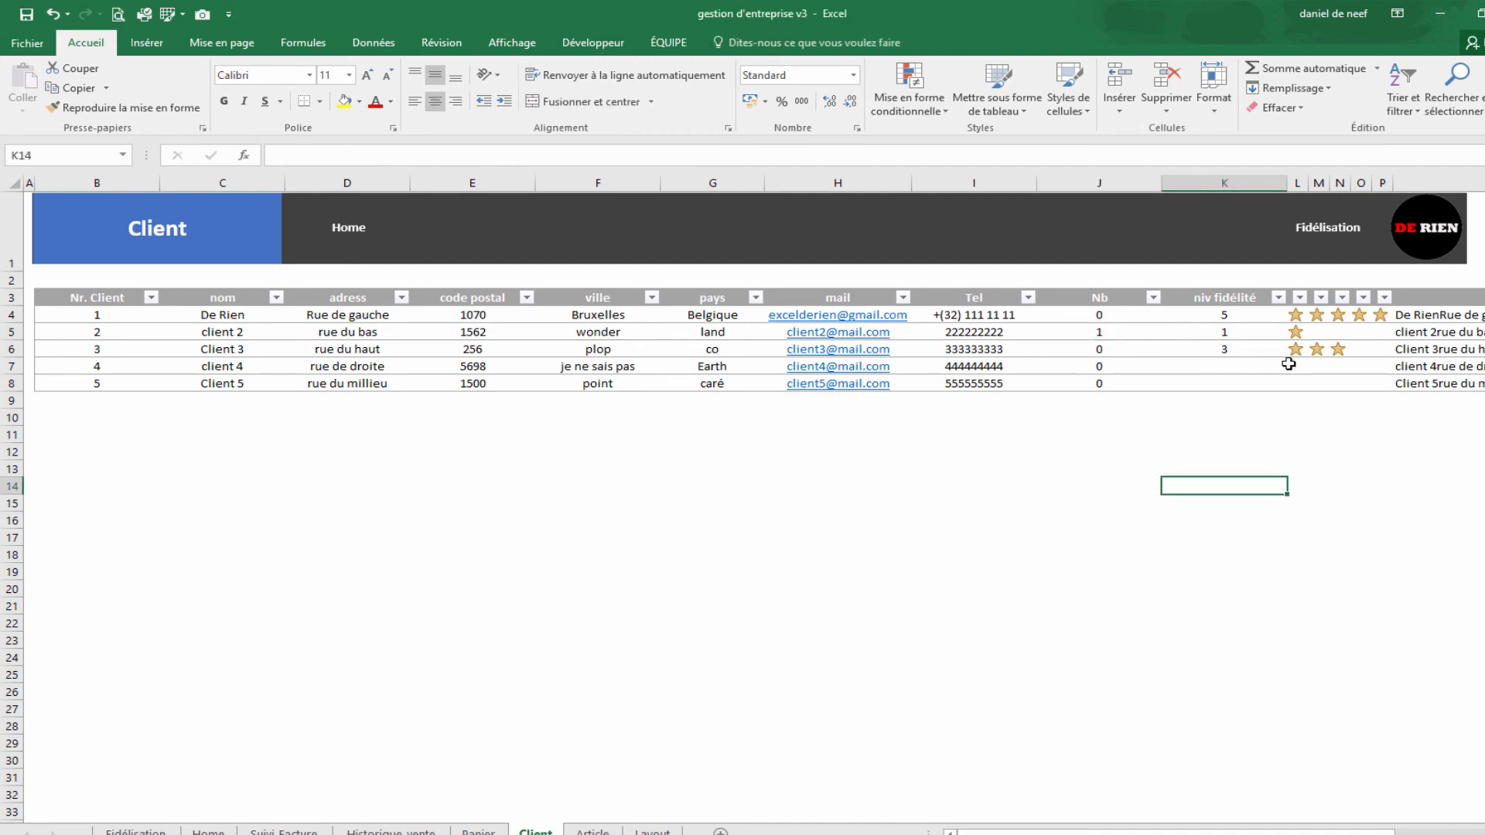
click(1211, 334)
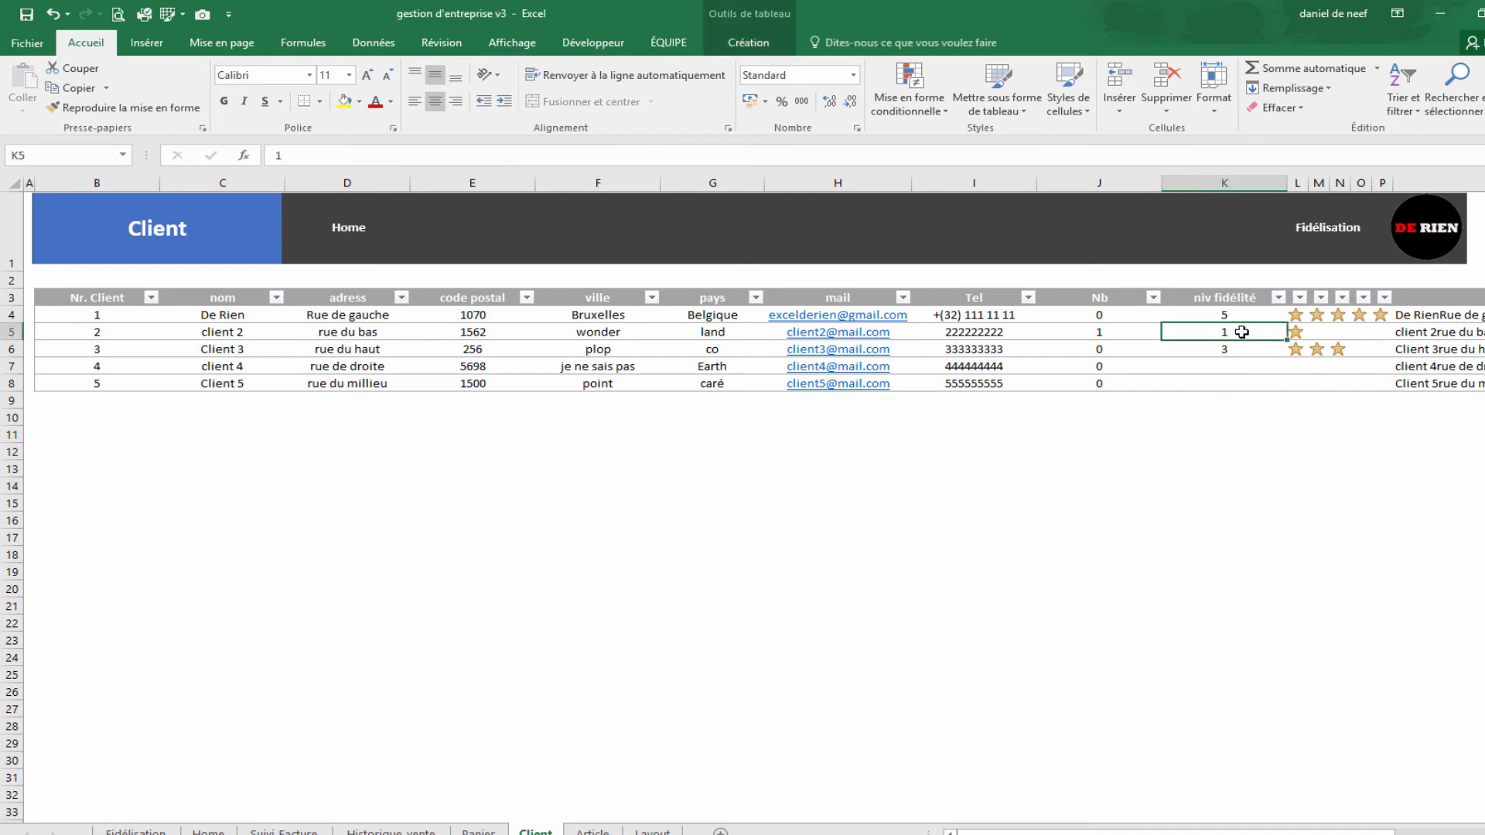
click(1307, 315)
click(1361, 317)
click(1319, 316)
click(1297, 316)
click(1346, 317)
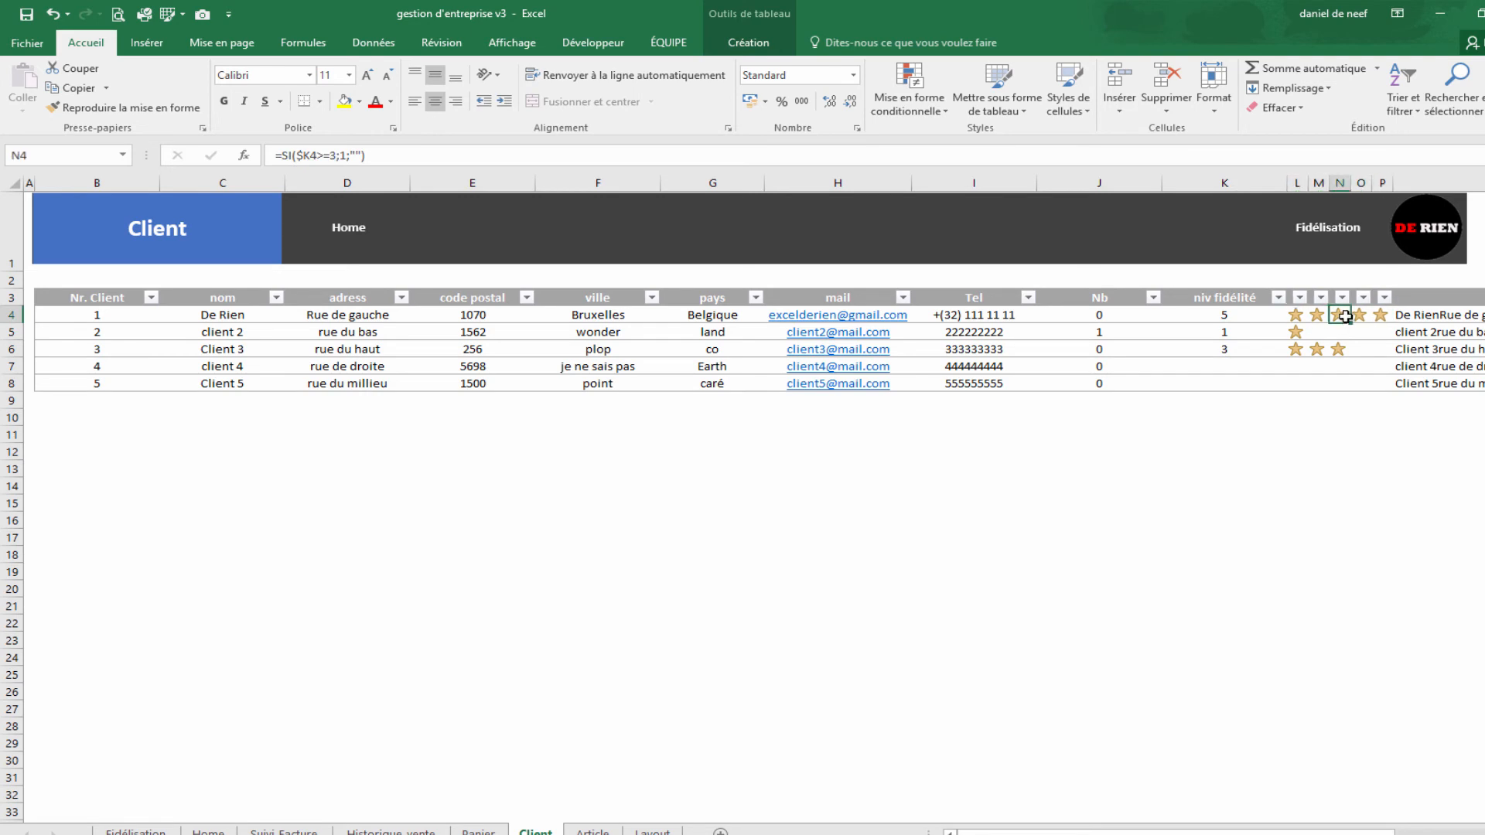
drag(1230, 315, 1215, 346)
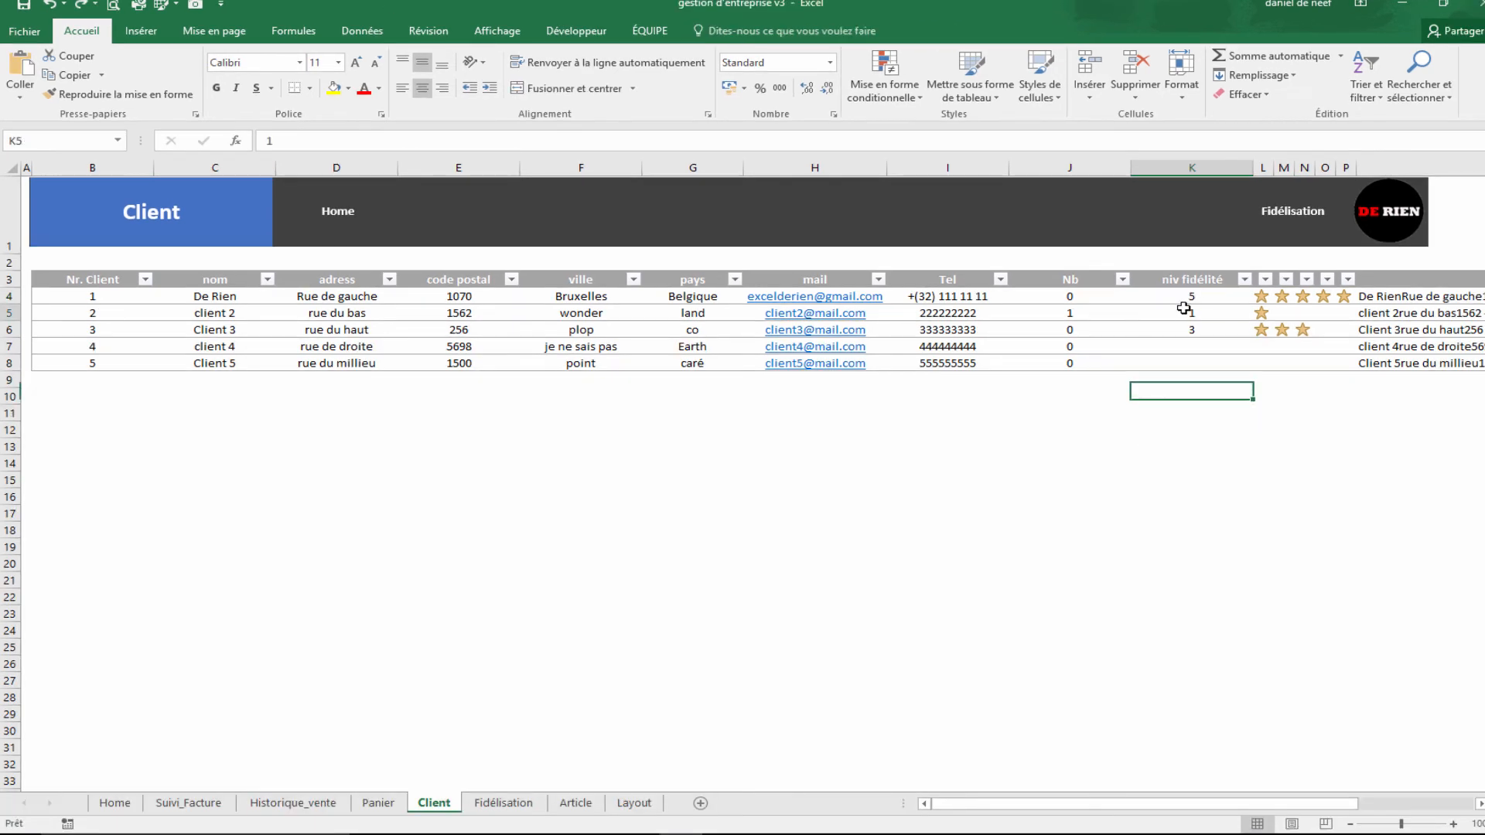
click(1207, 300)
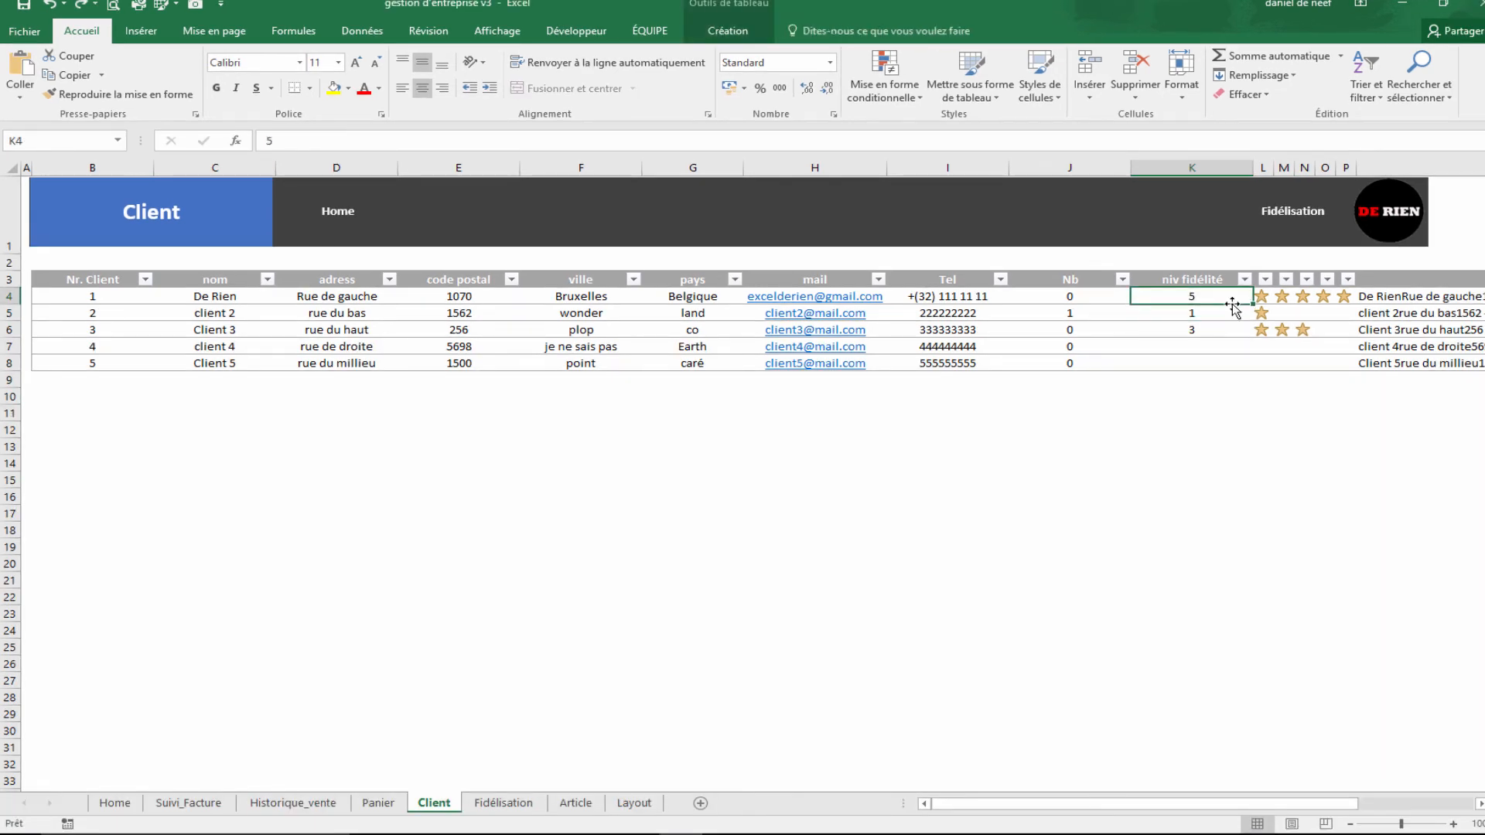
text(=si(et()
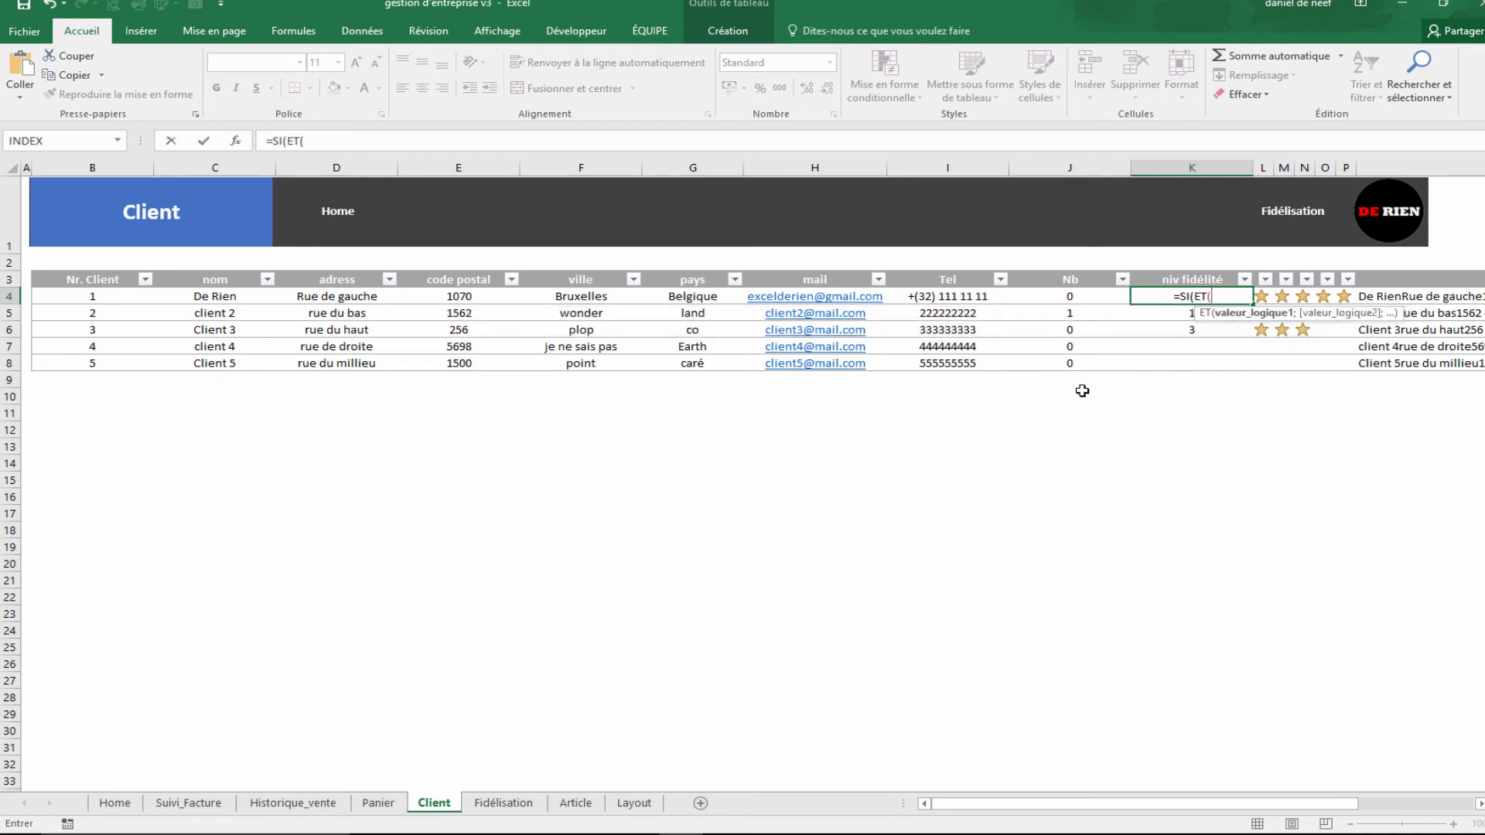
click(1059, 289)
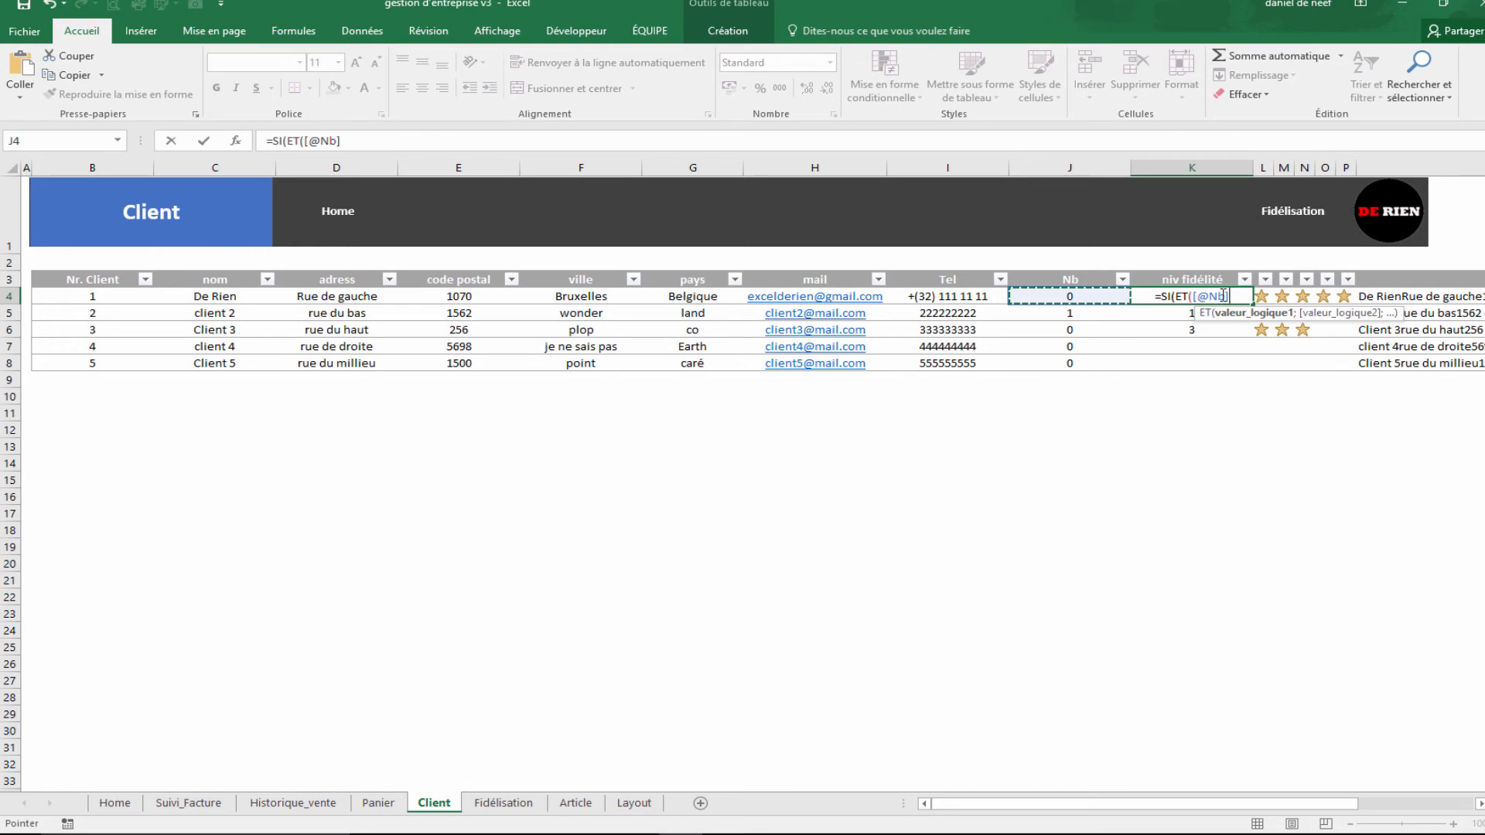
drag(1232, 295, 1192, 297)
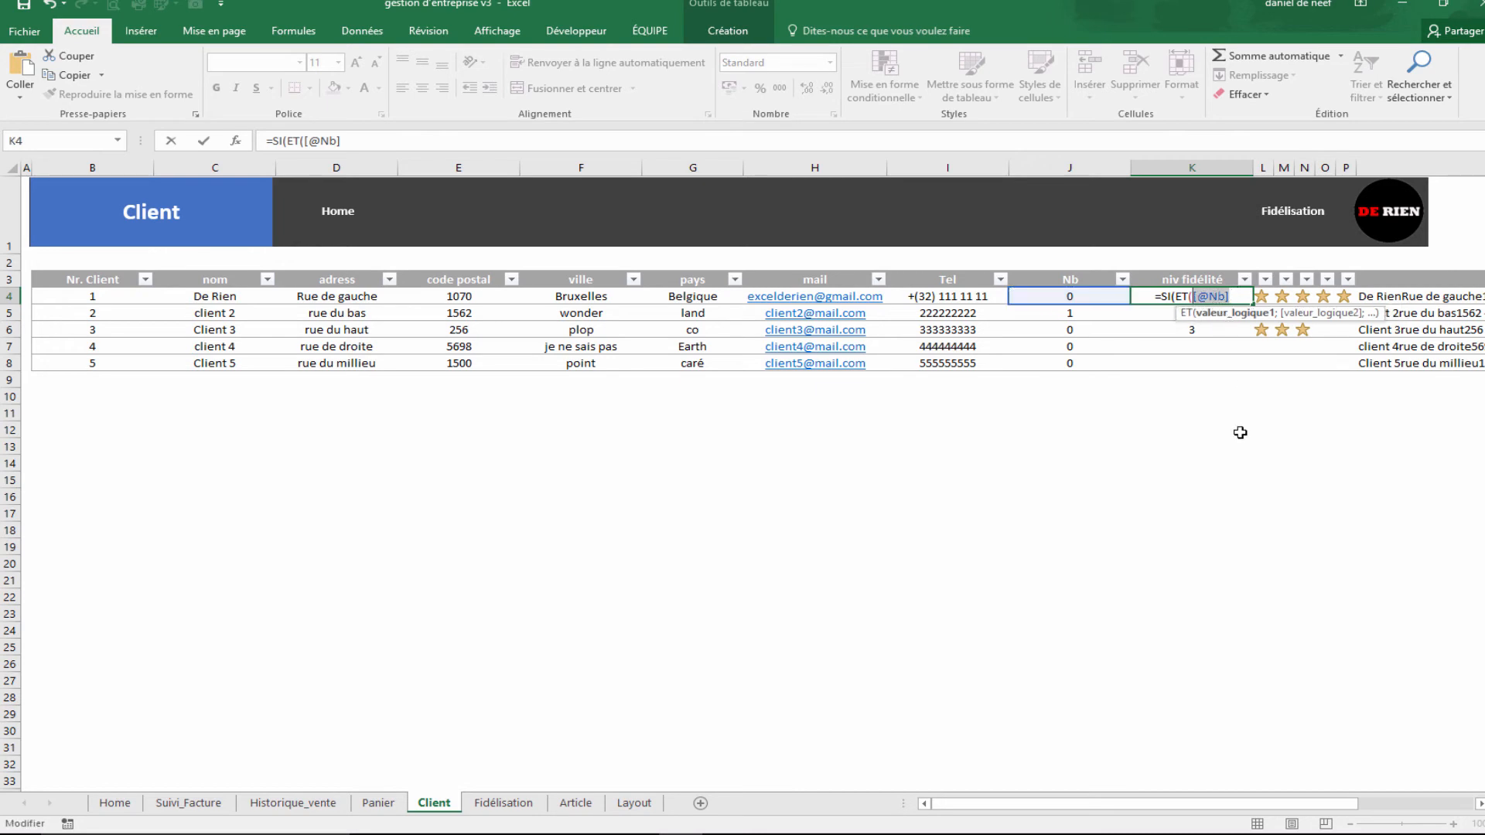
click(1244, 293)
text(<)
key(BackSpace)
text(>=)
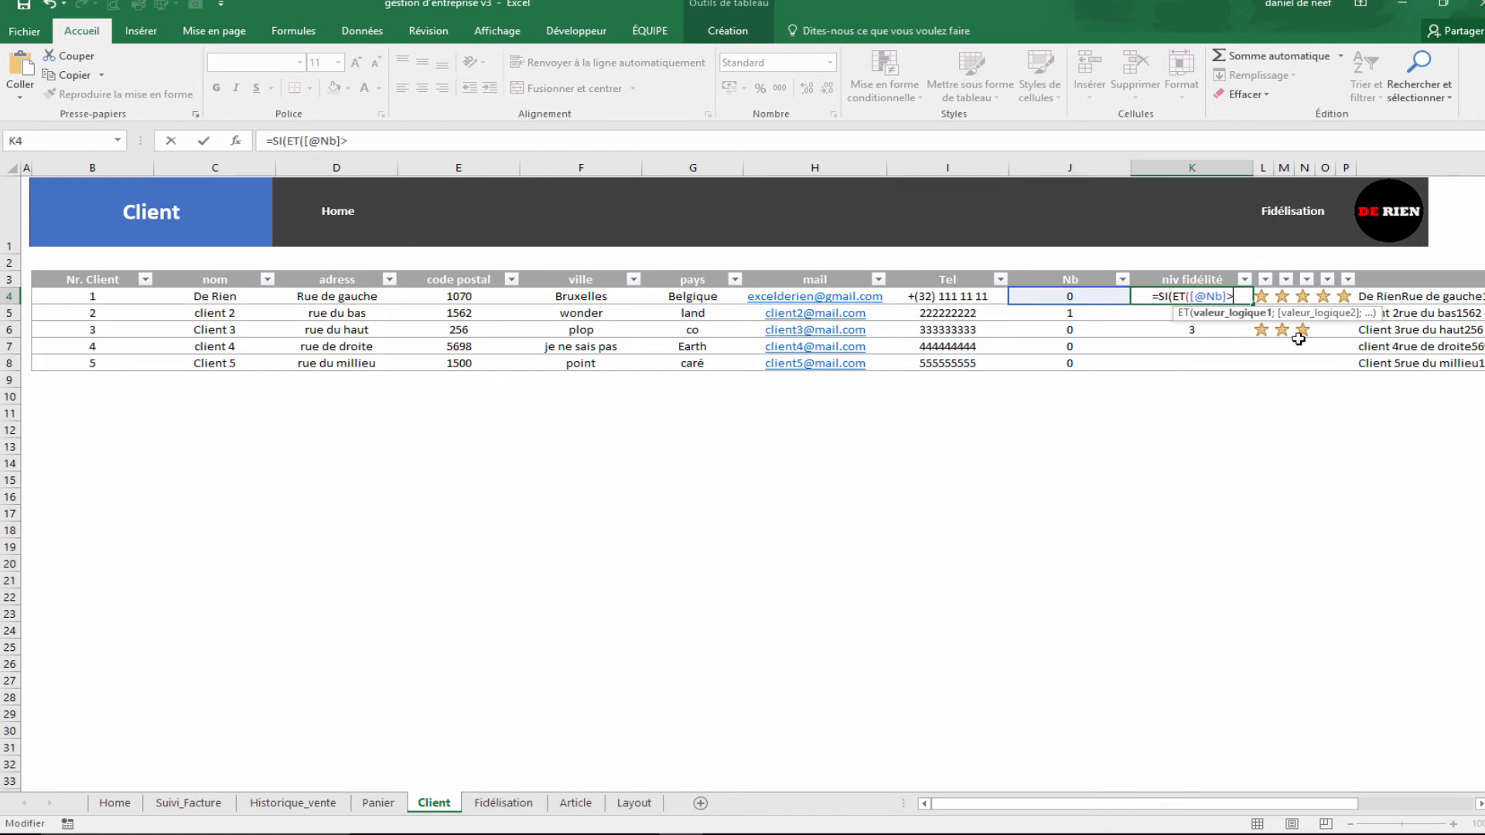
Step: Complete the first ET condition with the plain cell reference Fidélisation!C4 instead of the structured table reference
click(502, 803)
click(174, 309)
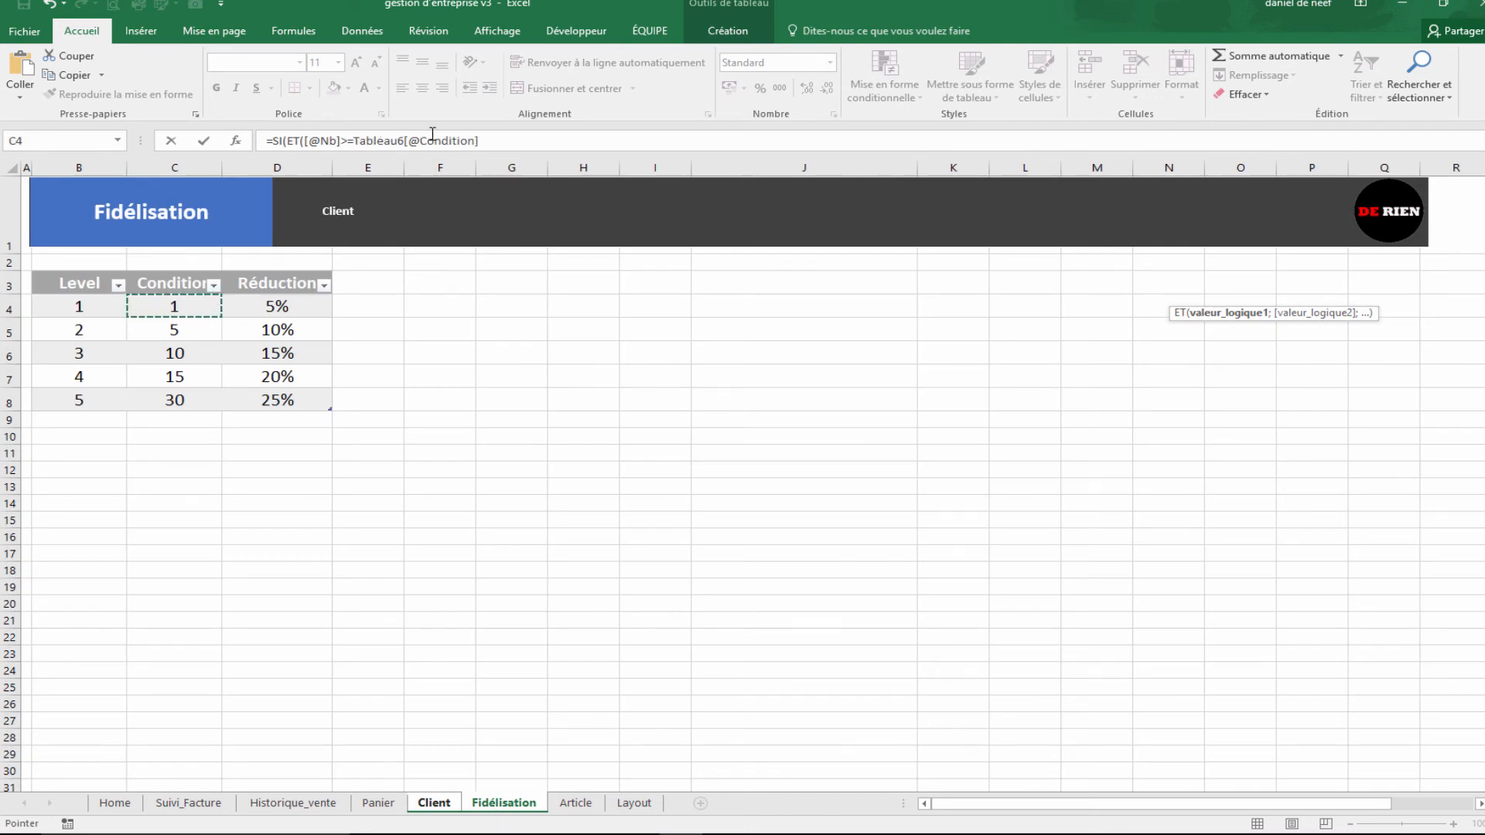
click(408, 140)
drag(487, 142, 353, 141)
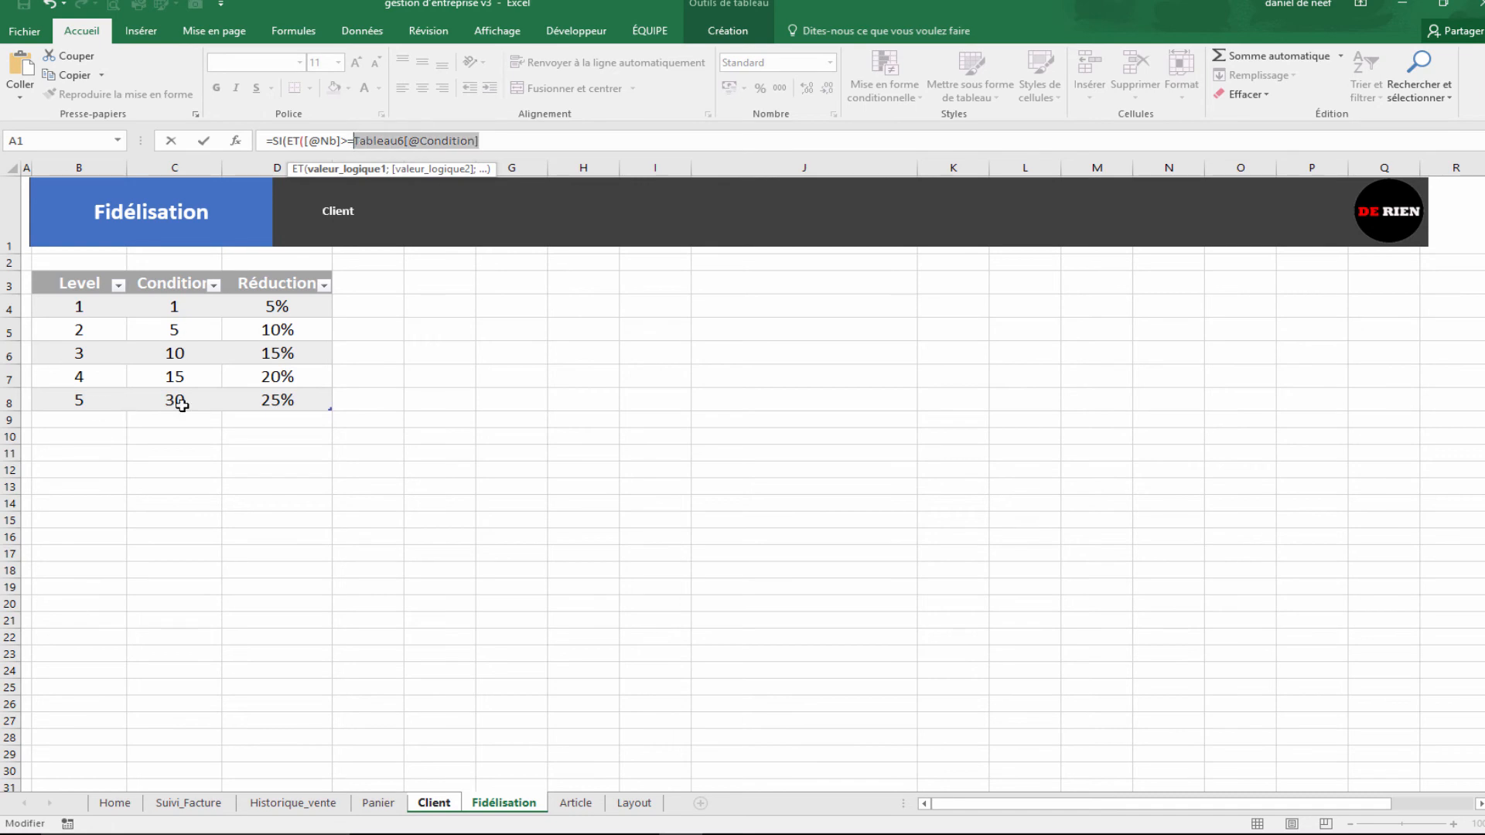
click(181, 323)
key(Up)
key(Down)
key(BackSpace)
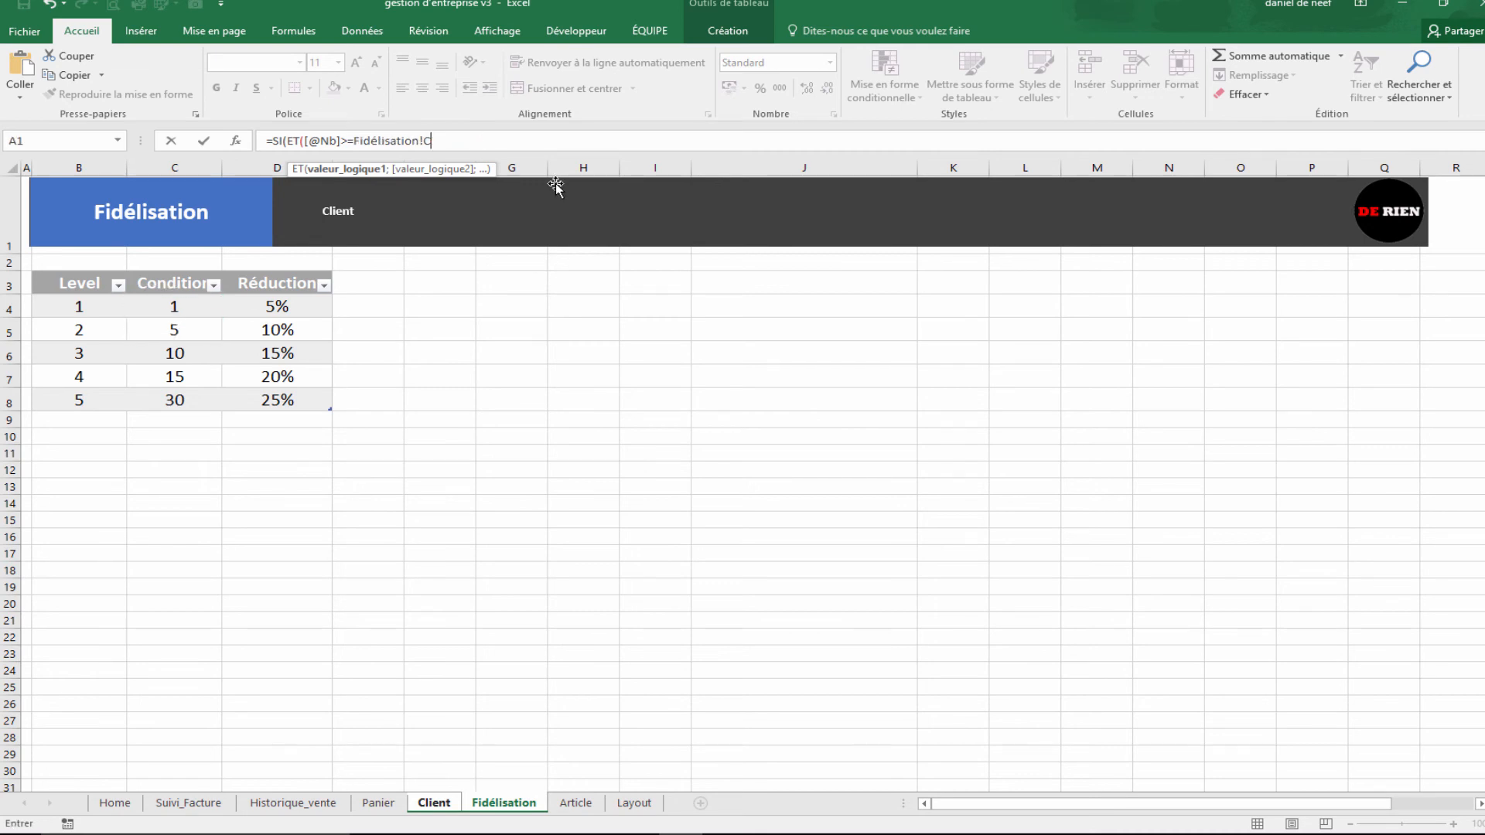
text(4;)
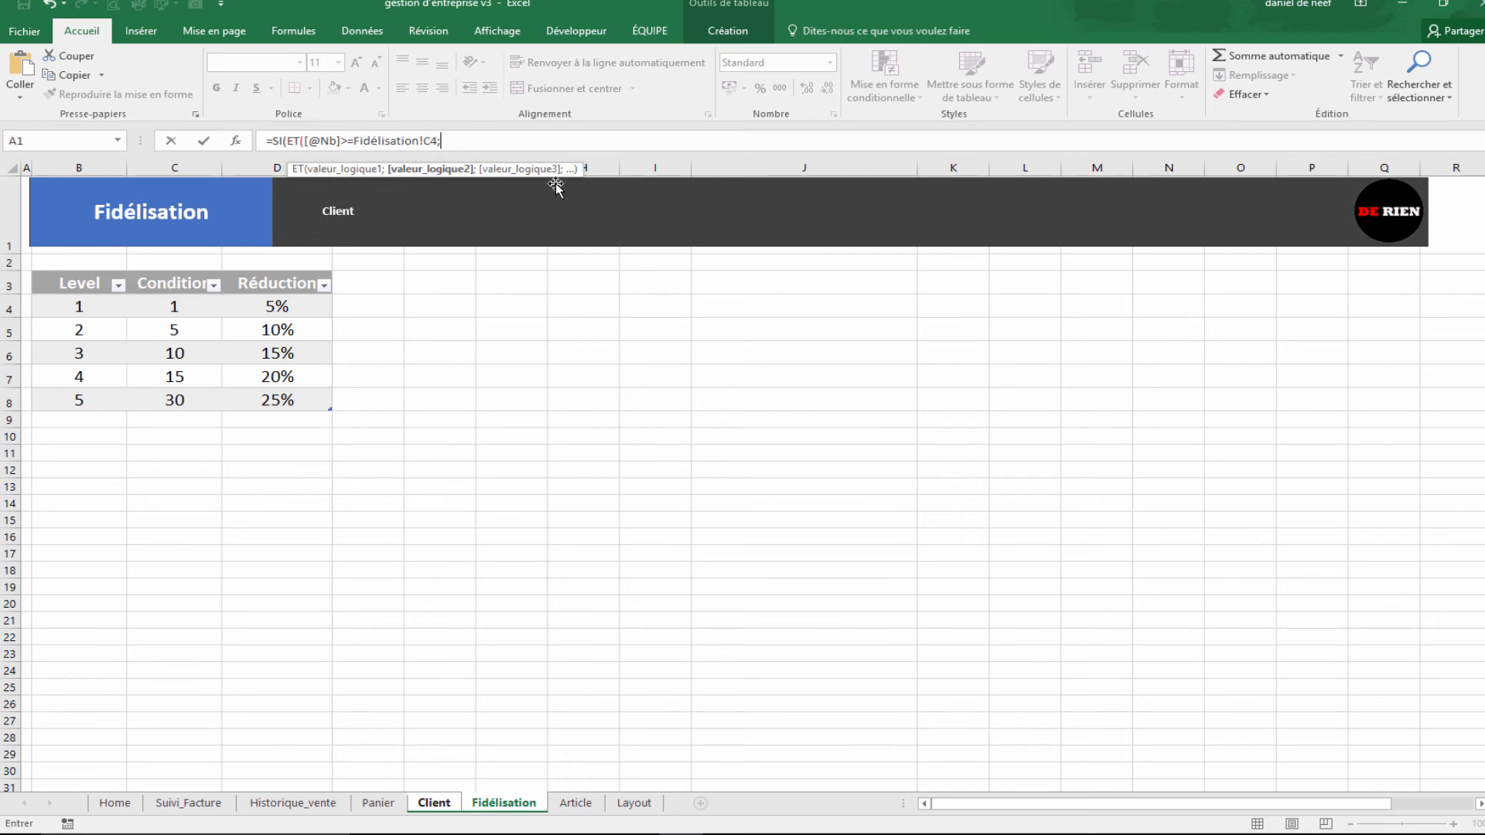
text([@Nb]<)
key(Down)
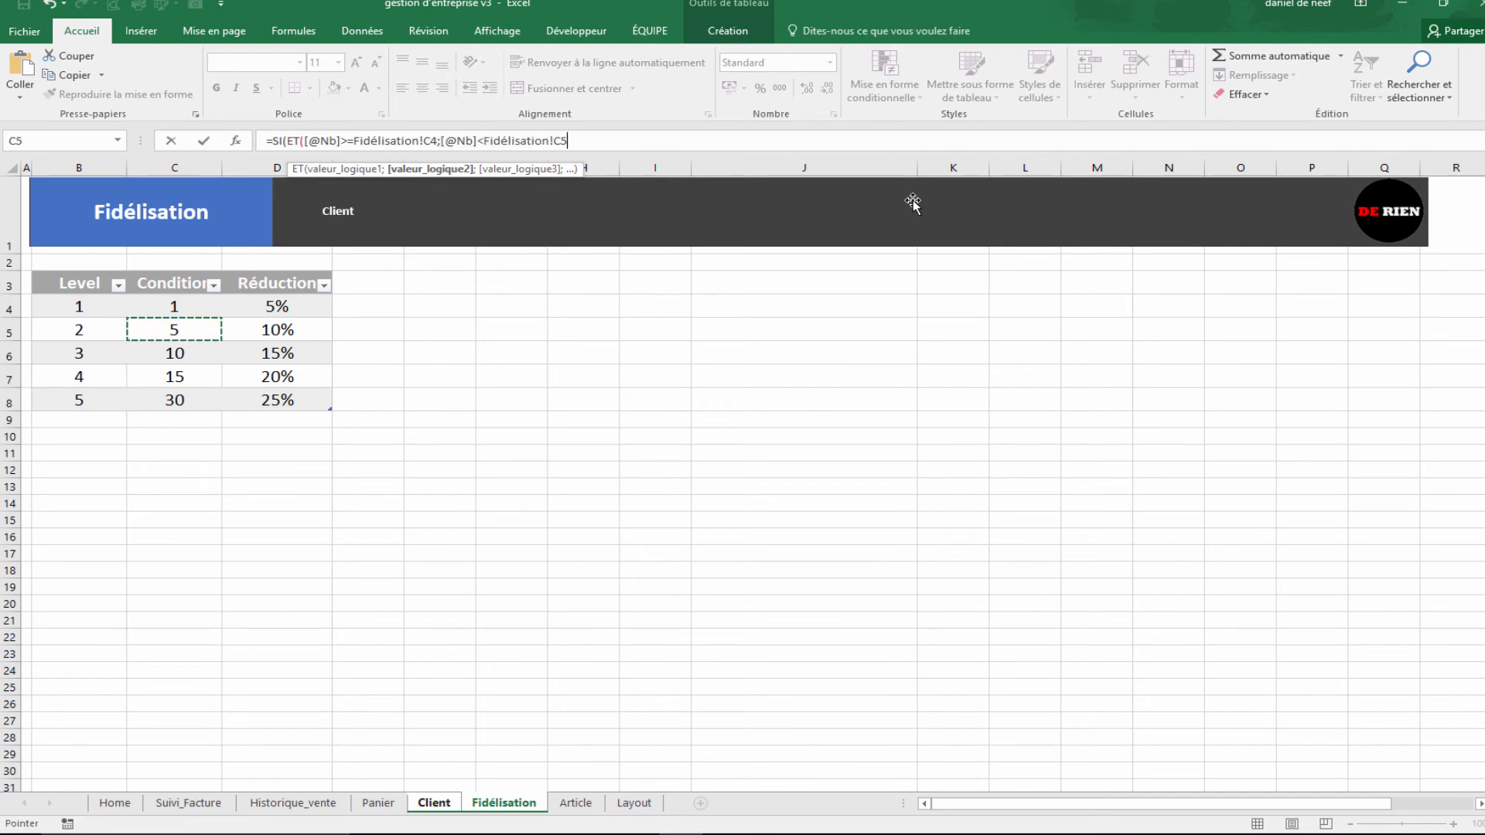
key(F4)
click(433, 142)
key(F4)
click(632, 146)
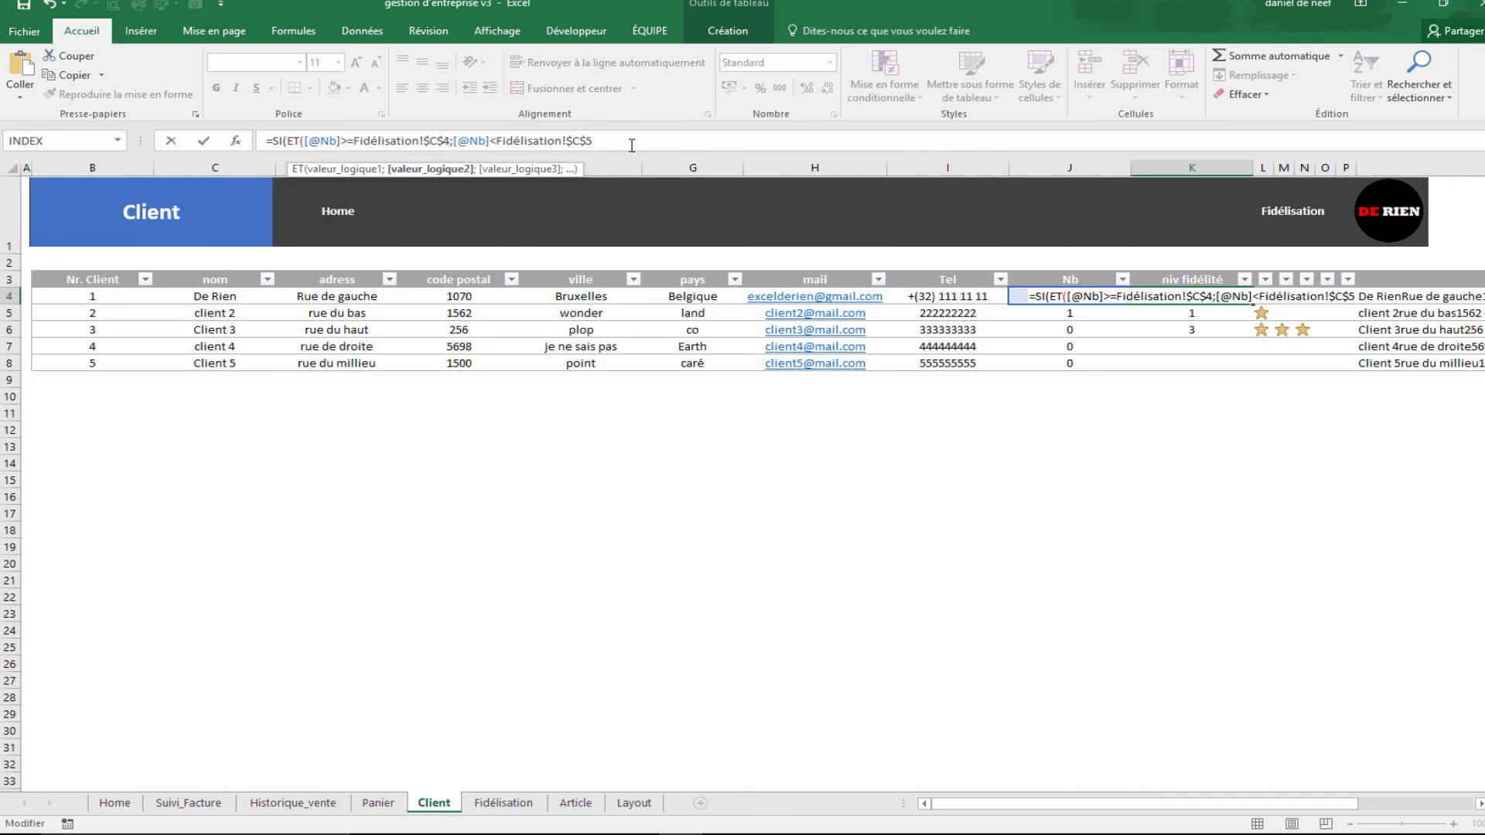
Step: Close the ET test and finish the SI formula with Fidélisation!$B$4 if true and 0 if false
text(;)
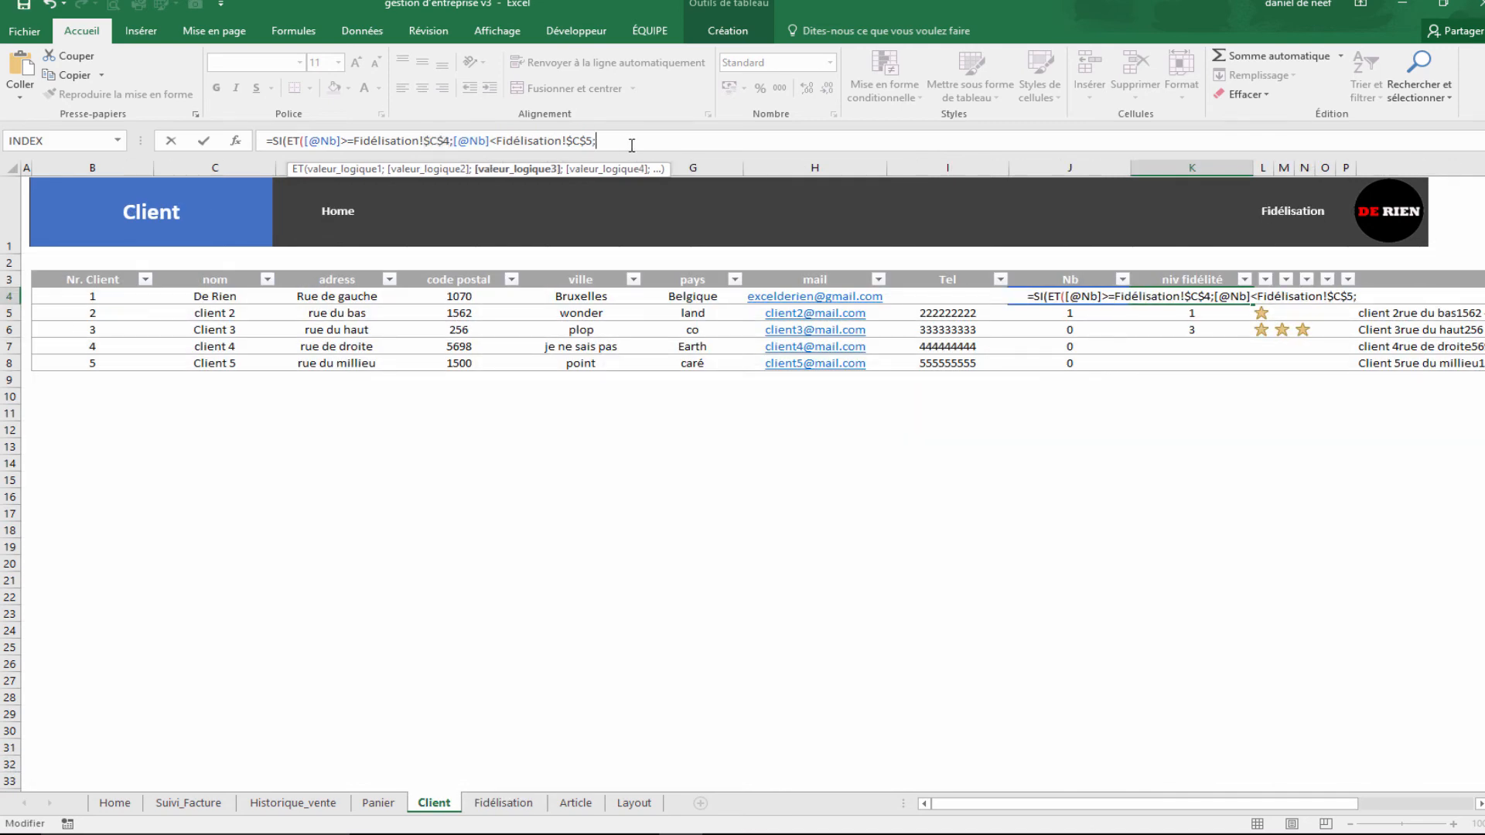
key(BackSpace)
text();)
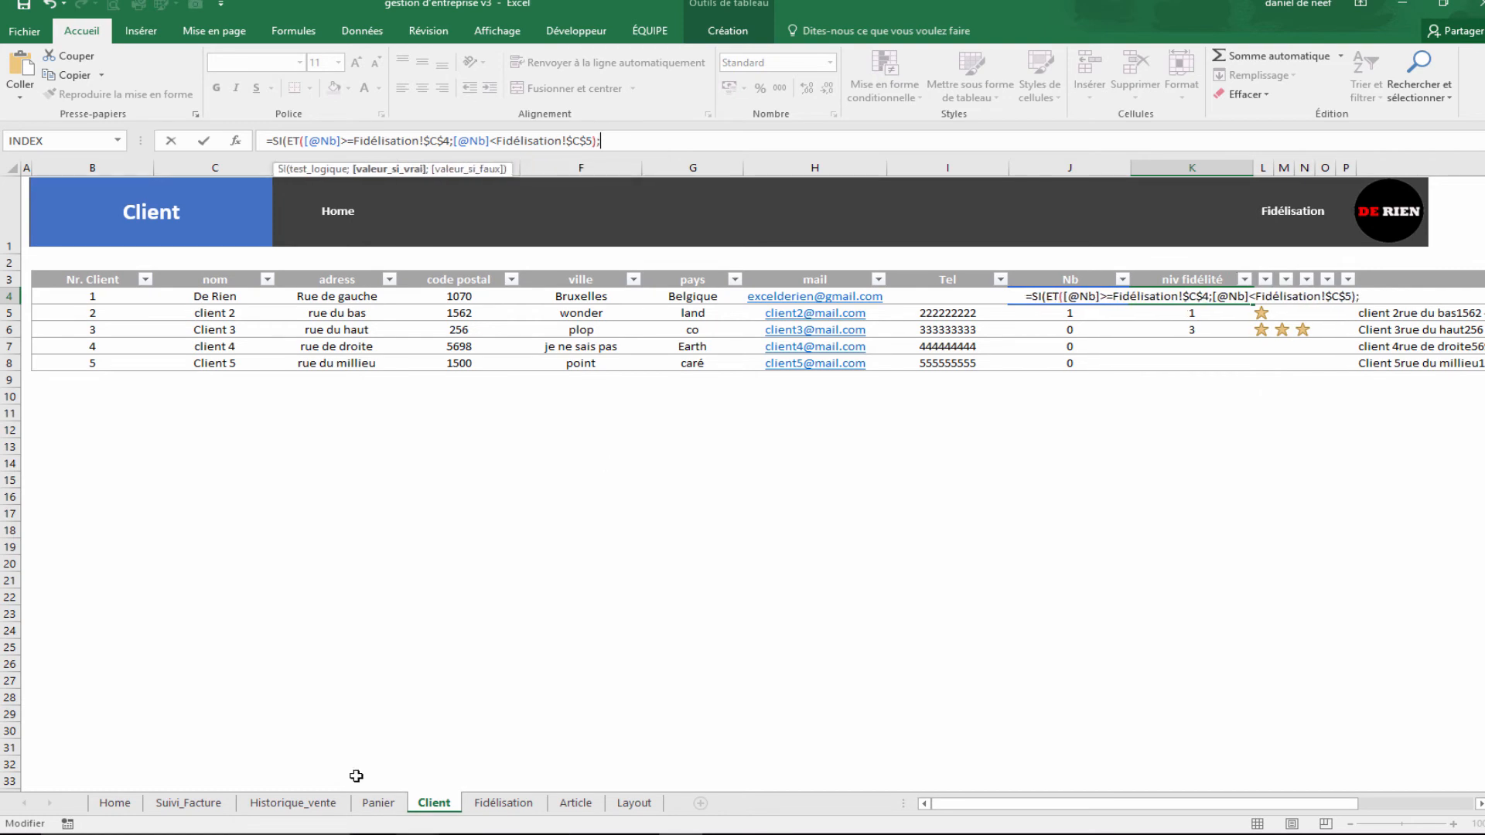
click(501, 802)
click(95, 333)
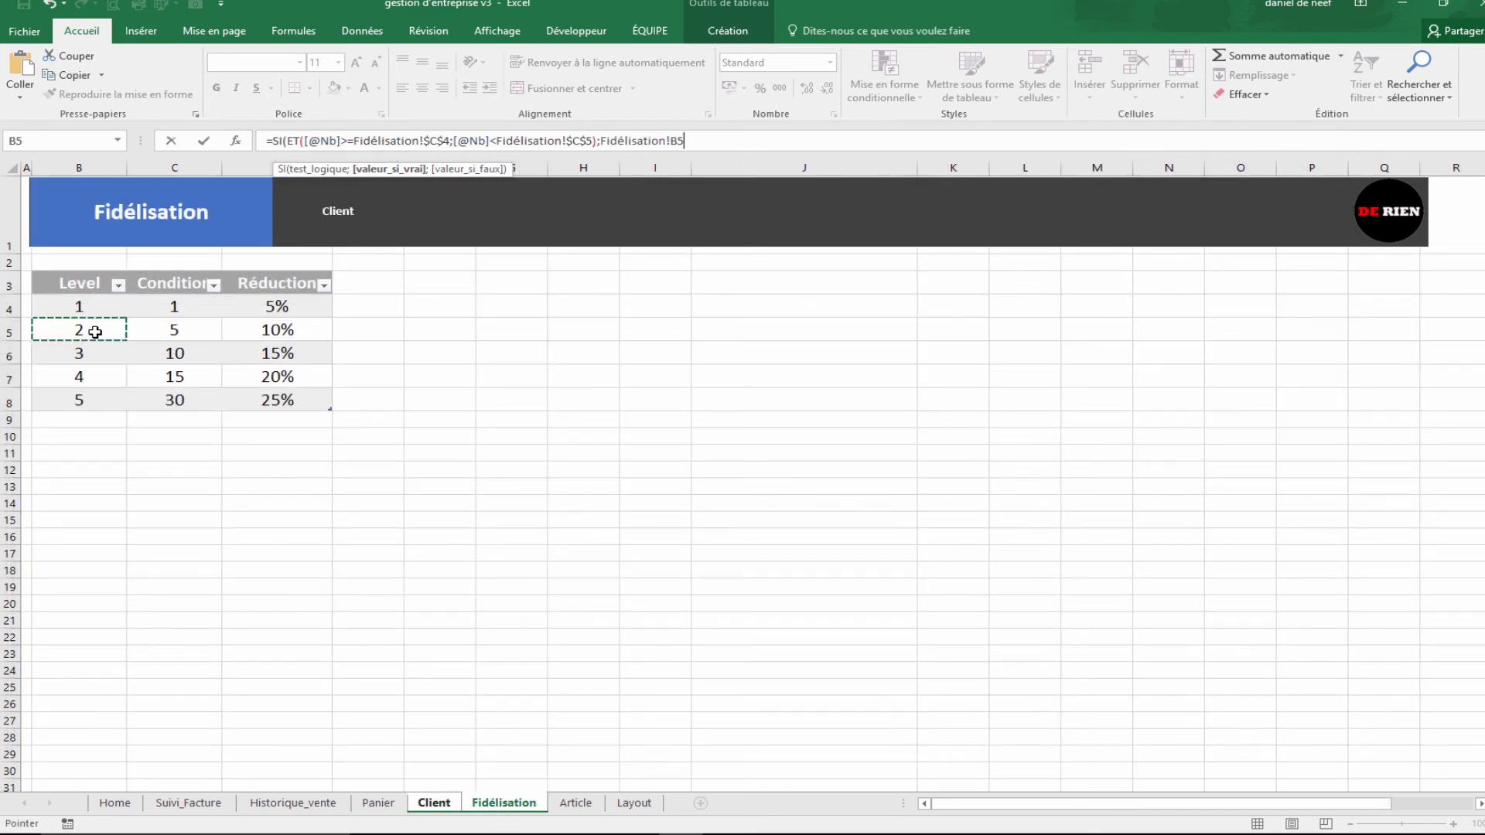
key(BackSpace)
key(F4)
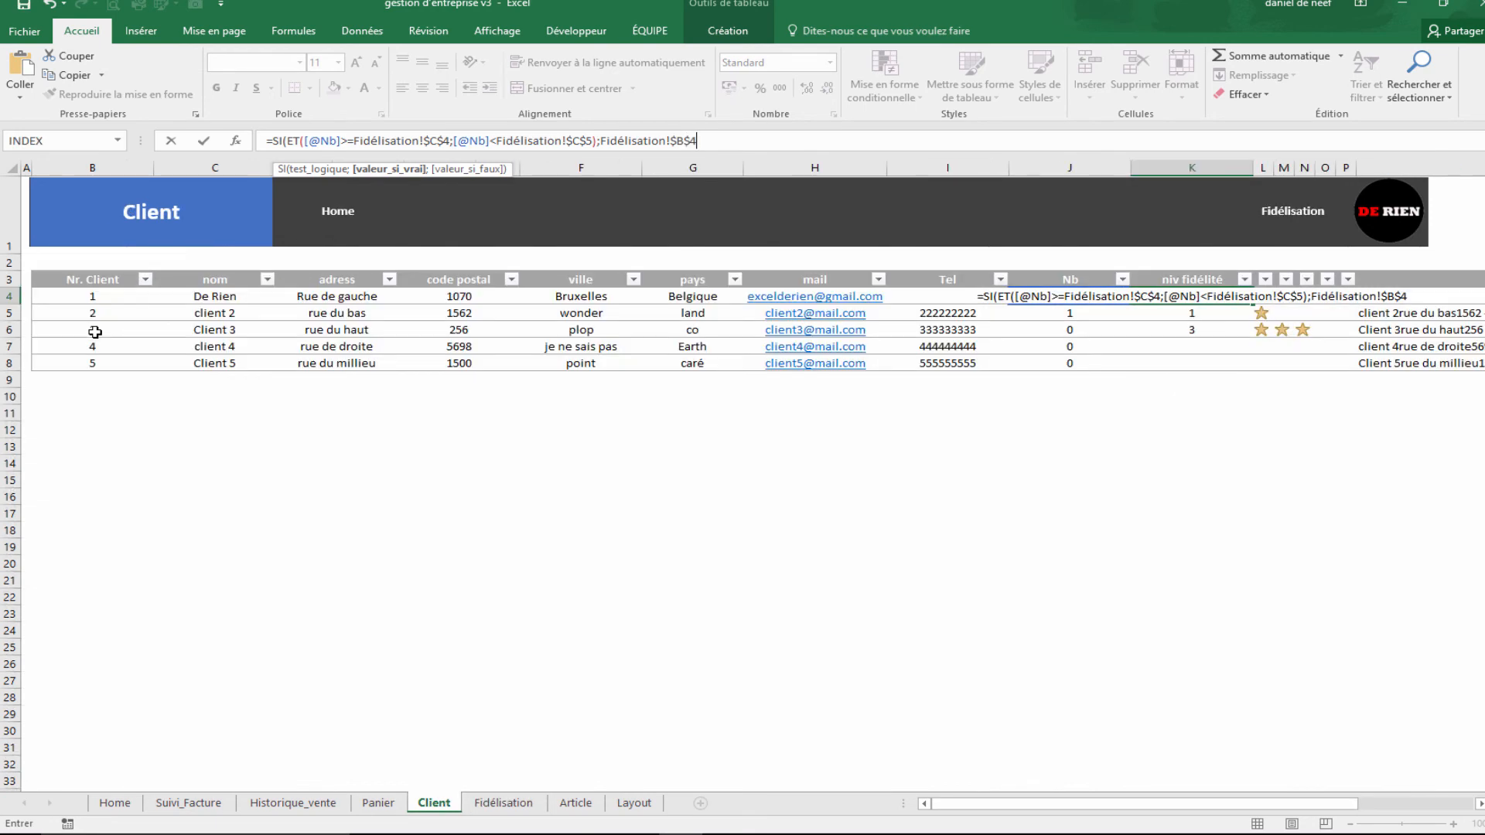
text(;0)
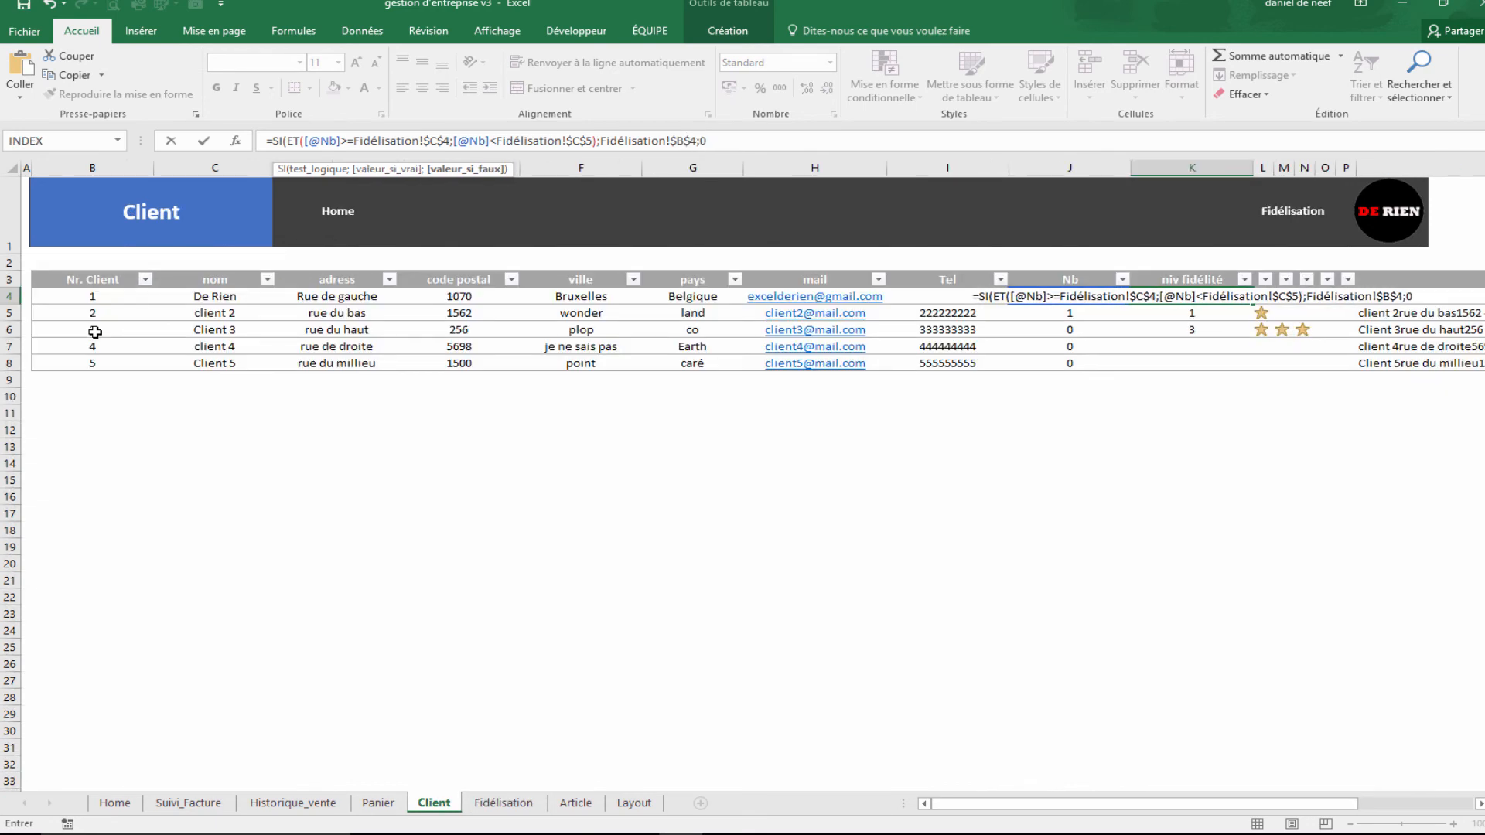
text())
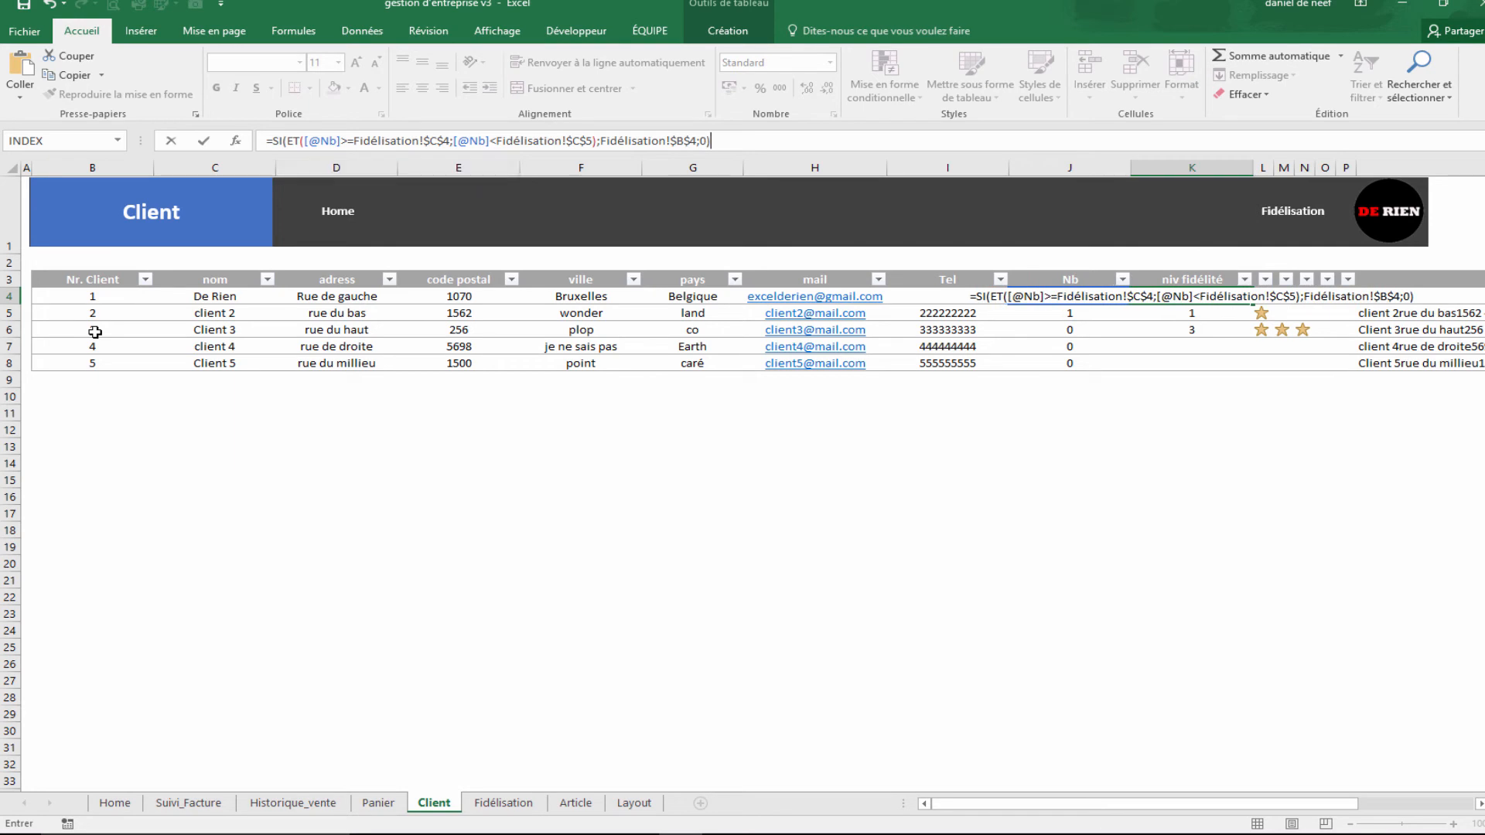
key(Return)
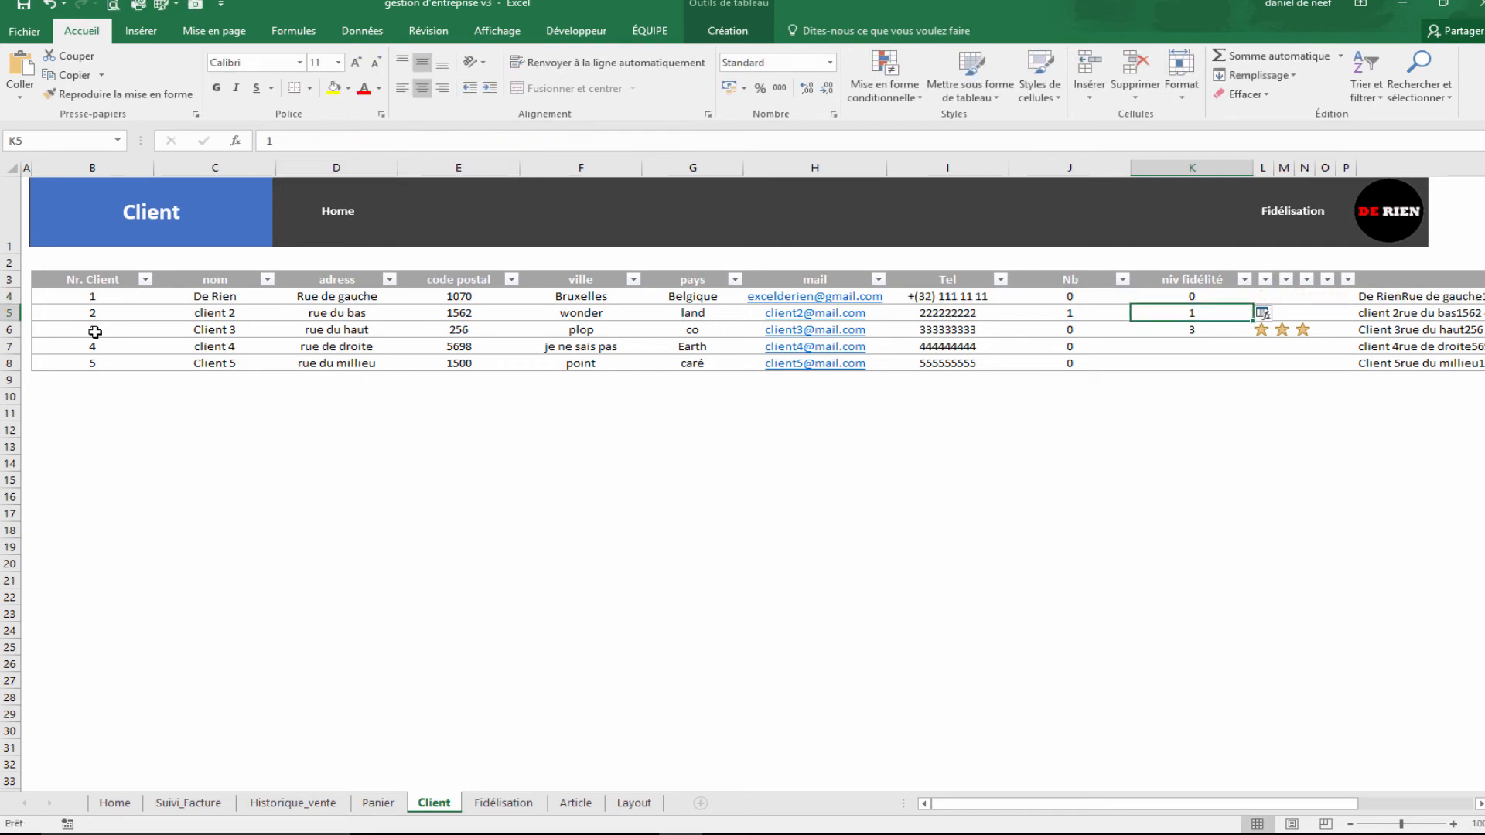
Step: Apply the new niv fidélité formula to every row of the table column, then check client 2's Nb and first star formulas
click(1263, 316)
click(1285, 338)
click(1283, 495)
click(1084, 310)
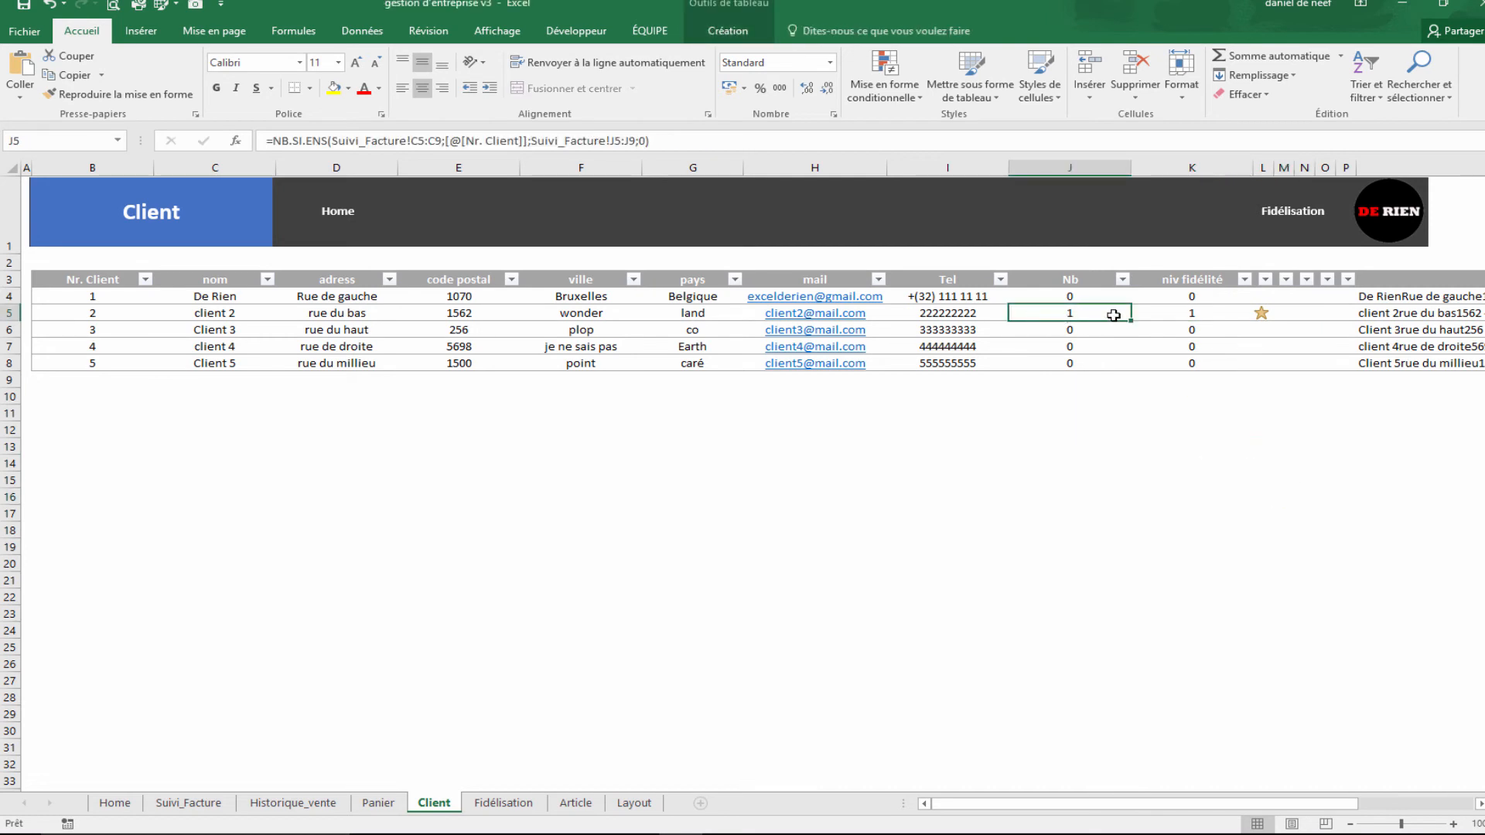
click(1263, 314)
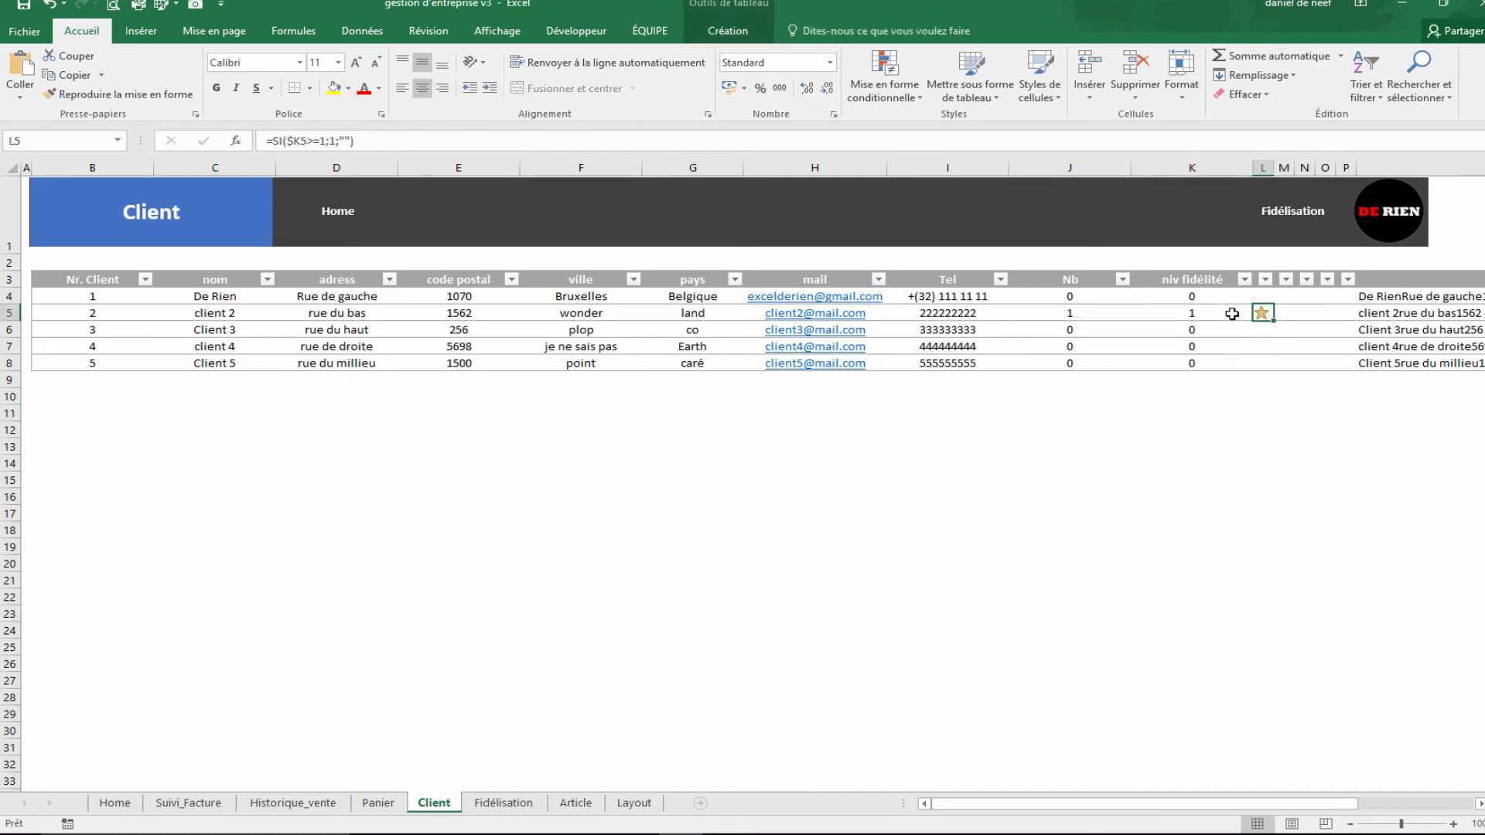
Step: Edit the K4 formula, replacing the final 0 with a nested SI that opens with an ET test
click(1194, 295)
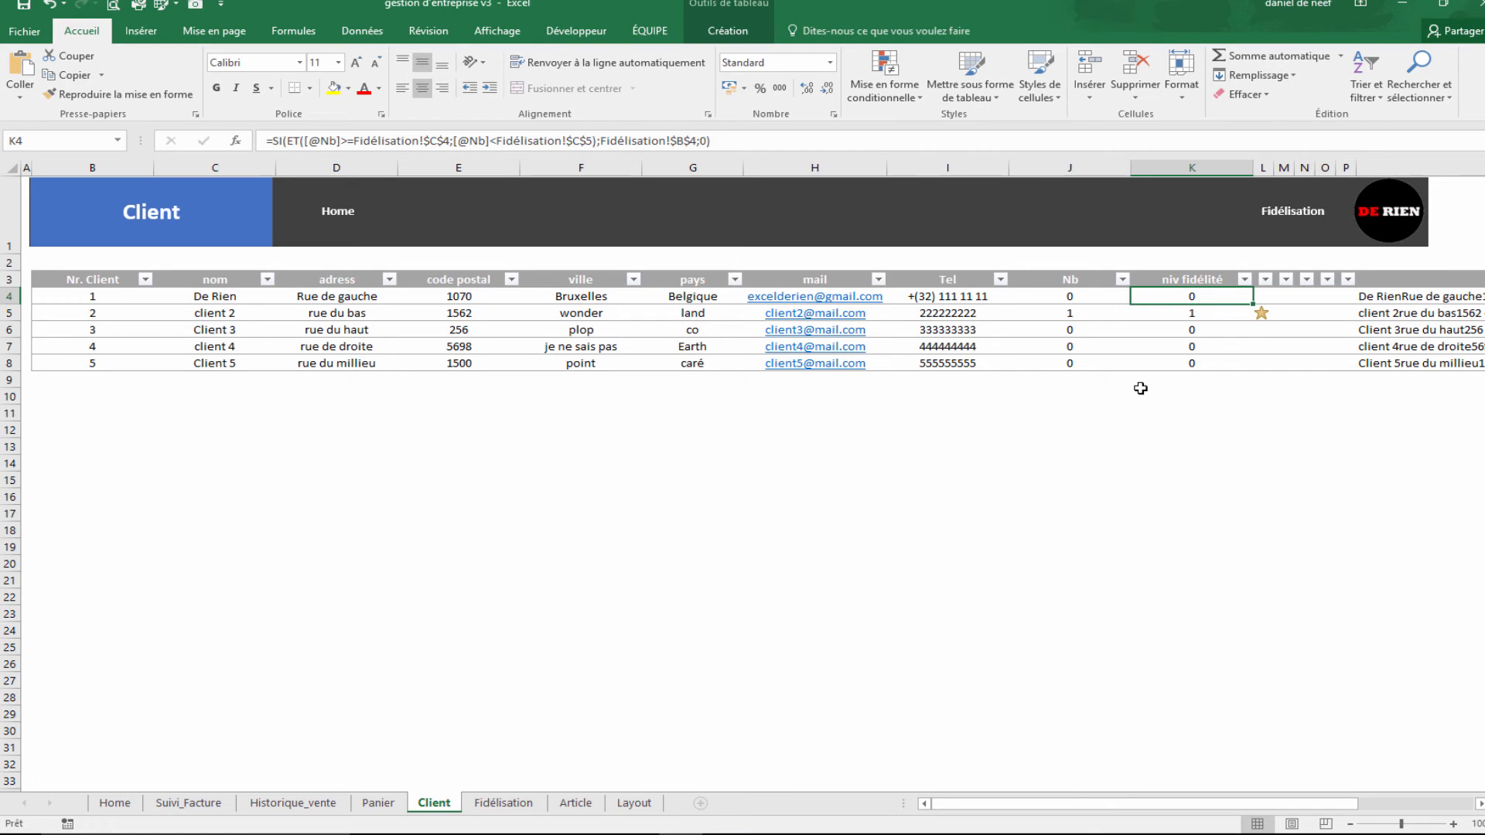
click(705, 140)
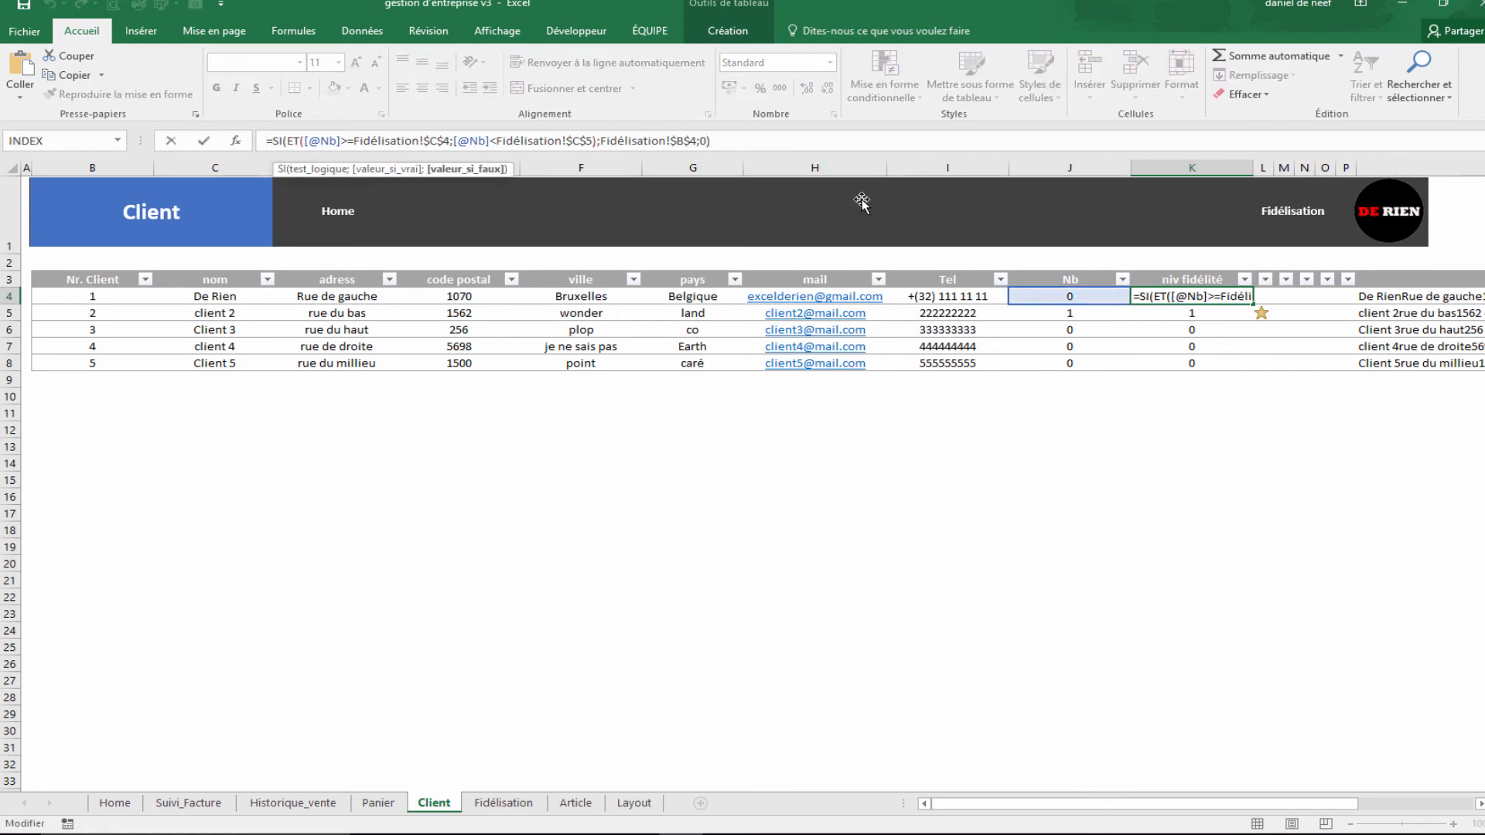
key(BackSpace)
text(si()
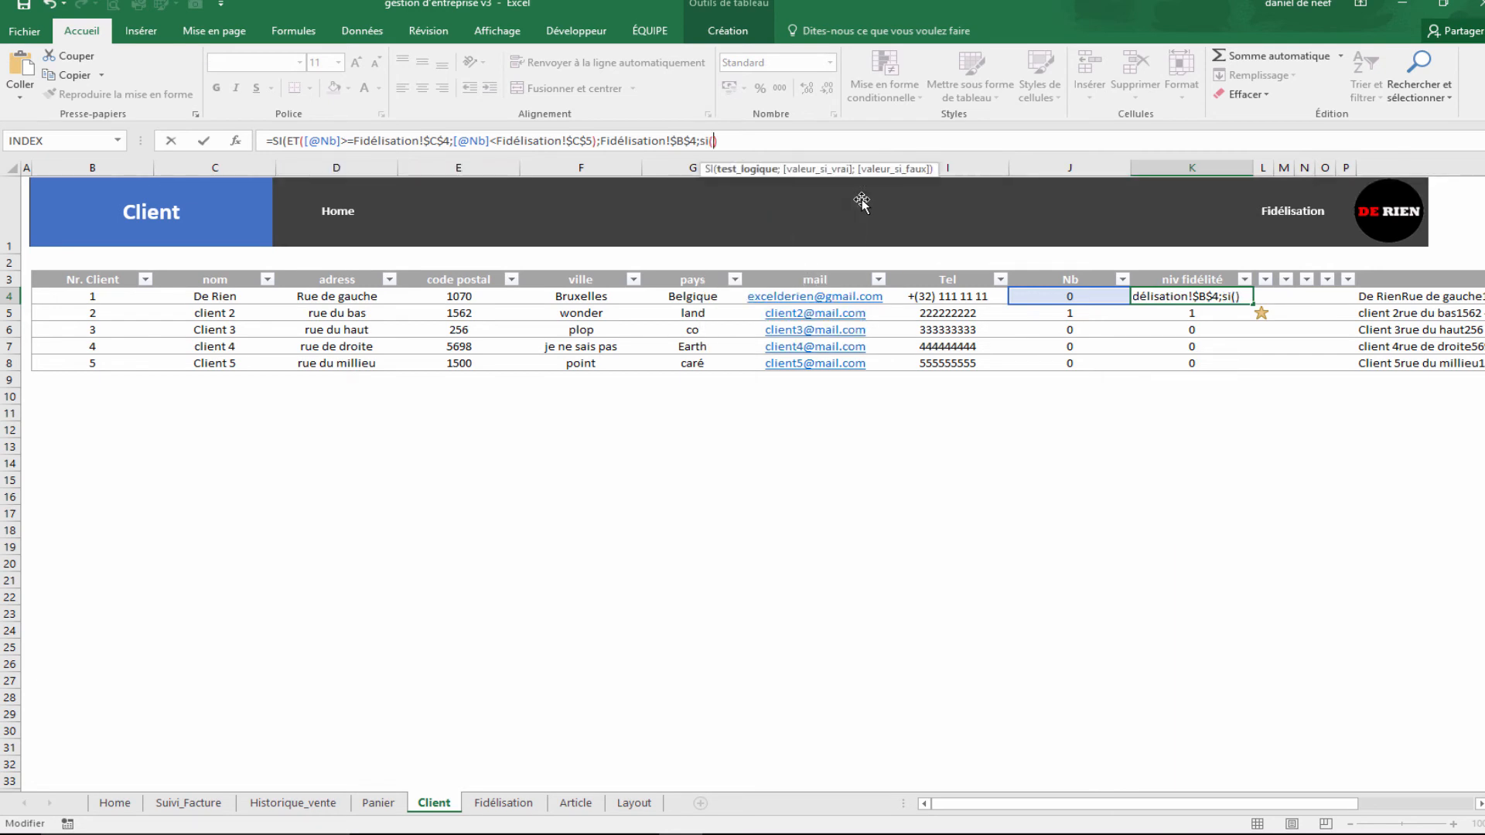
text(et)
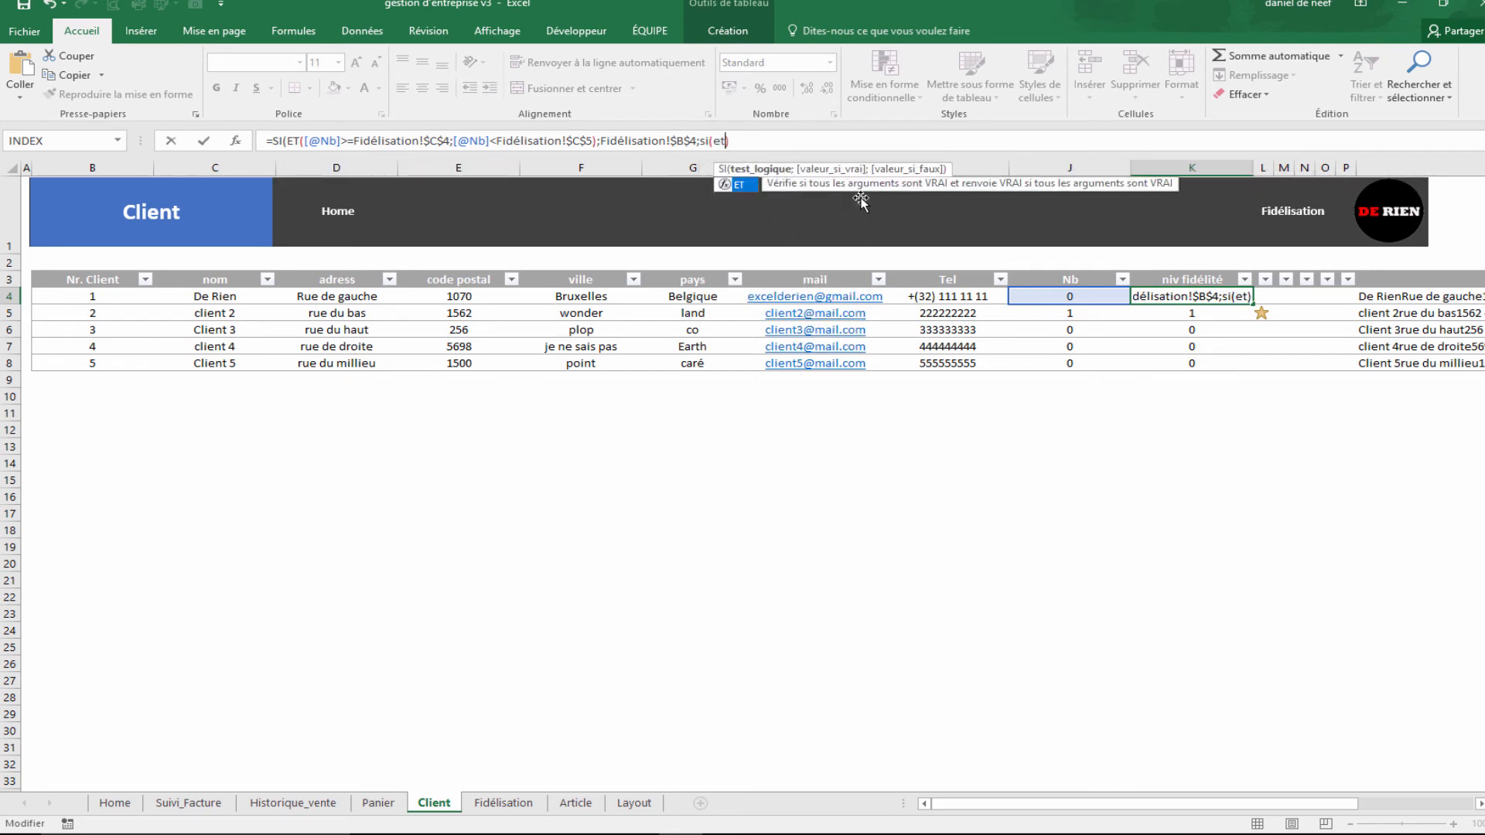
key(Tab)
text([@Nb]))
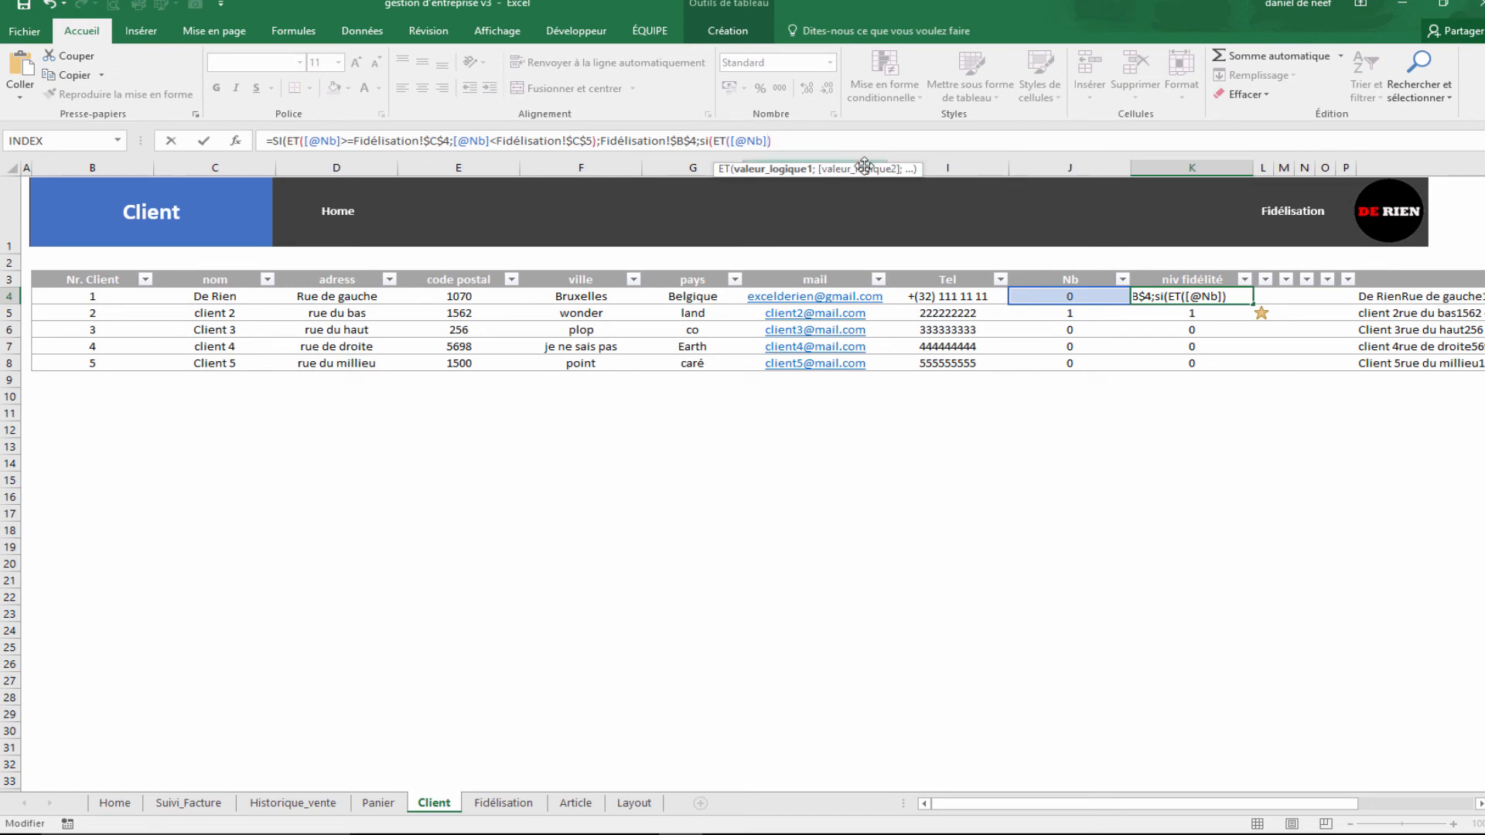
text(<)
text(=)
click(499, 806)
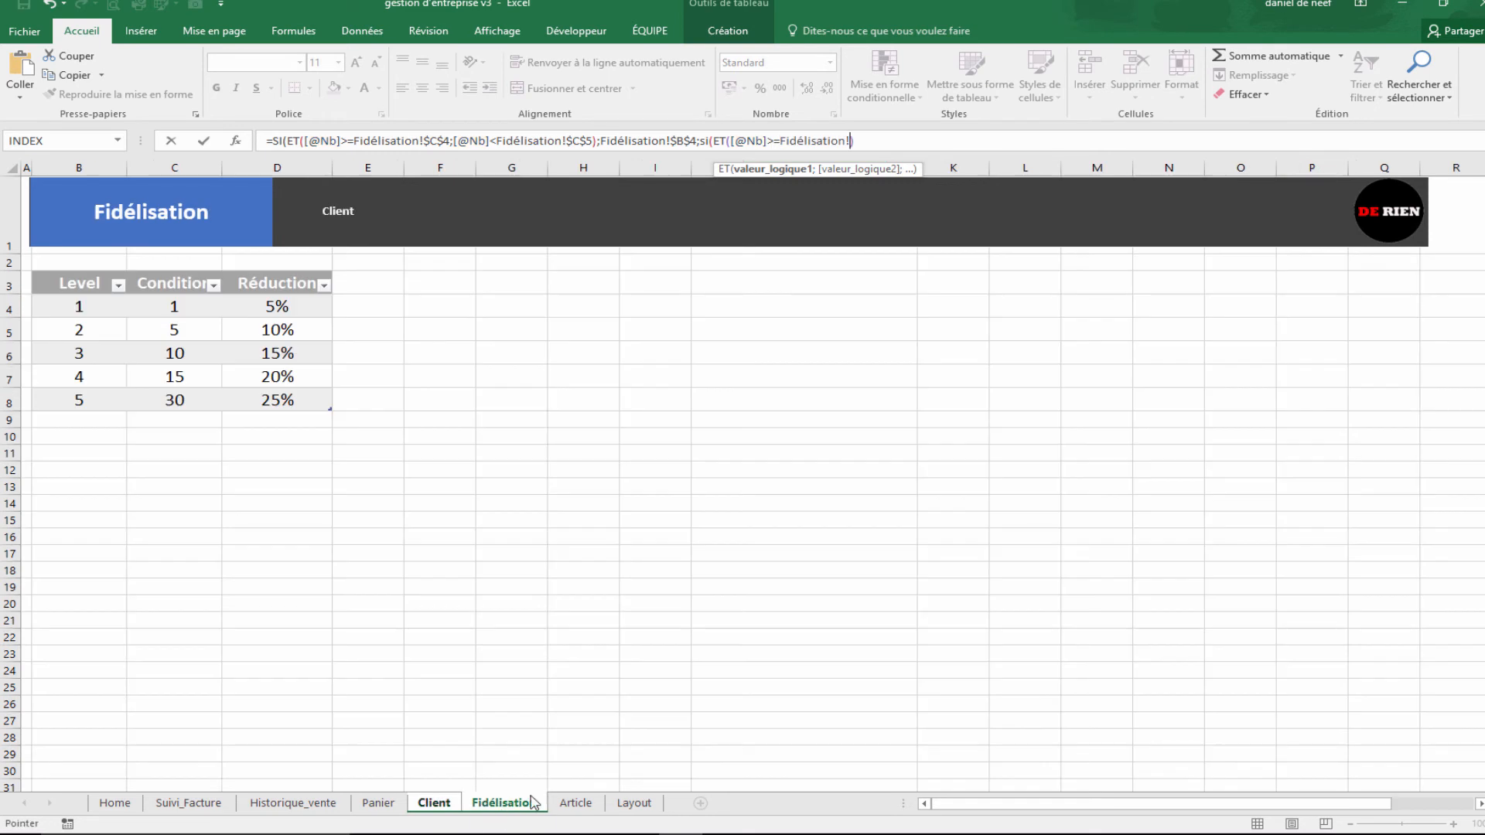
click(177, 334)
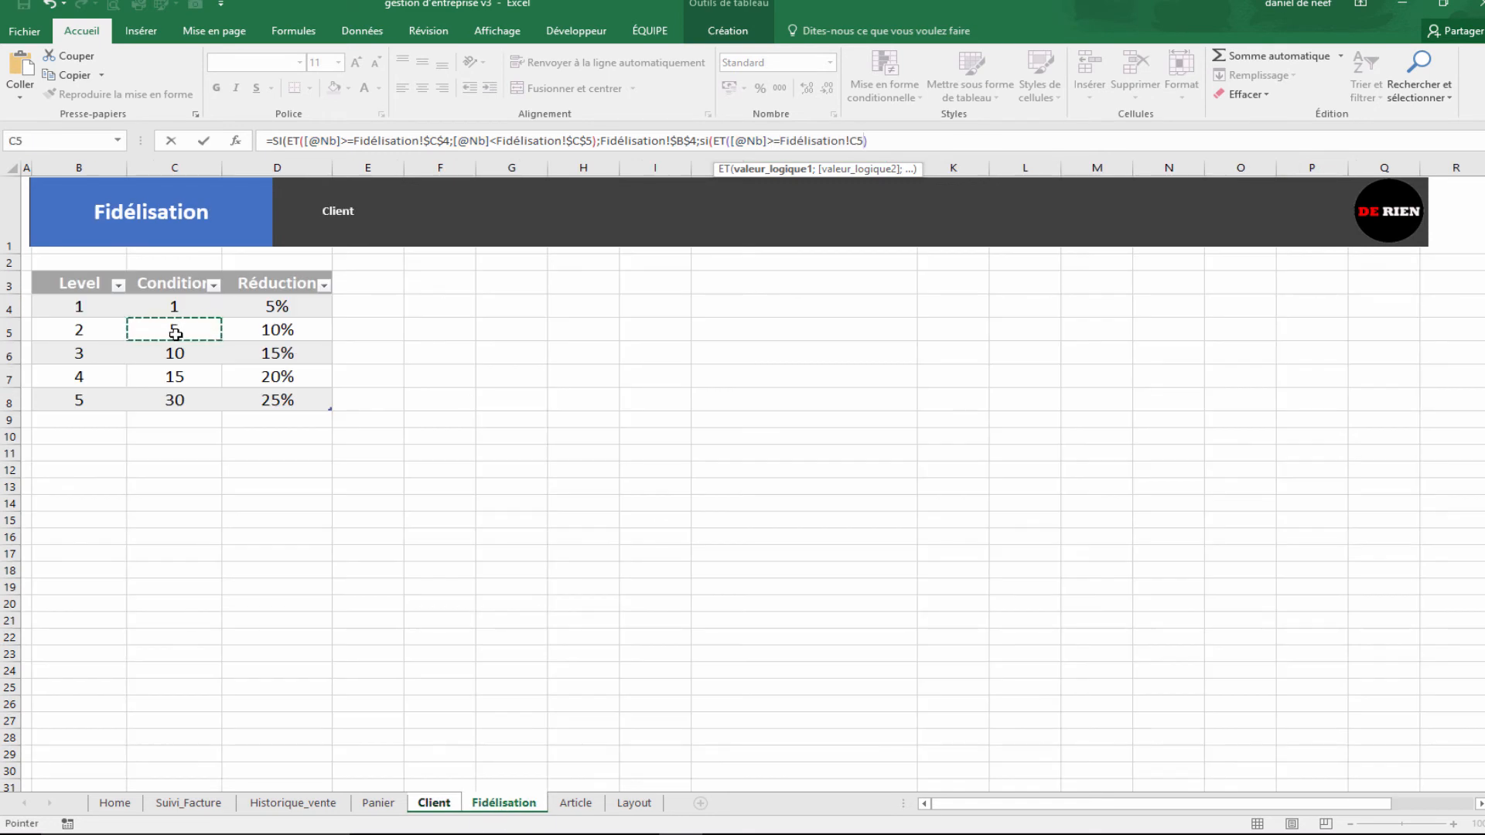
key(F4)
text();)
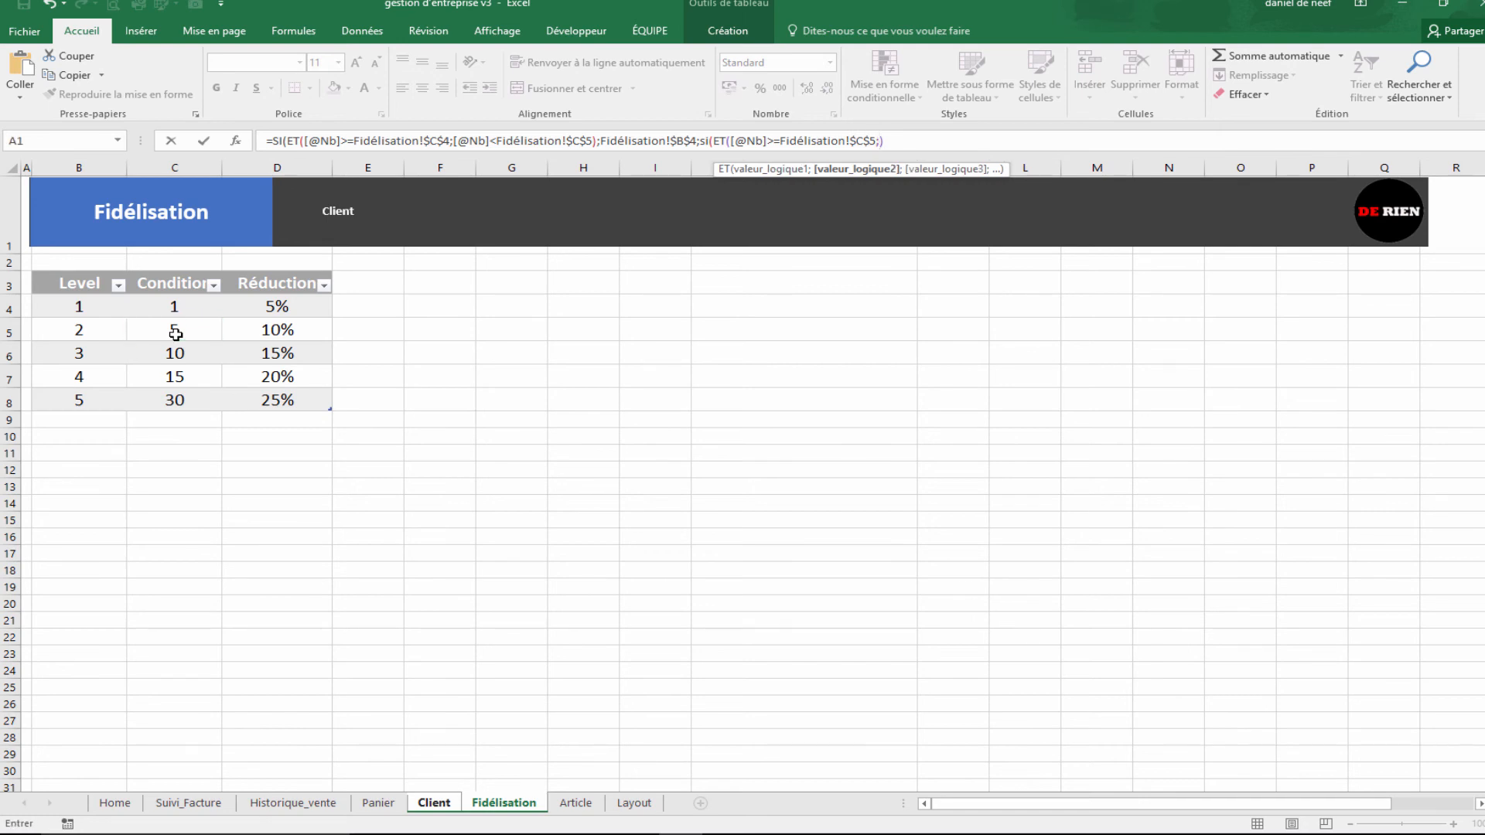
text([@Nb]<)
click(171, 357)
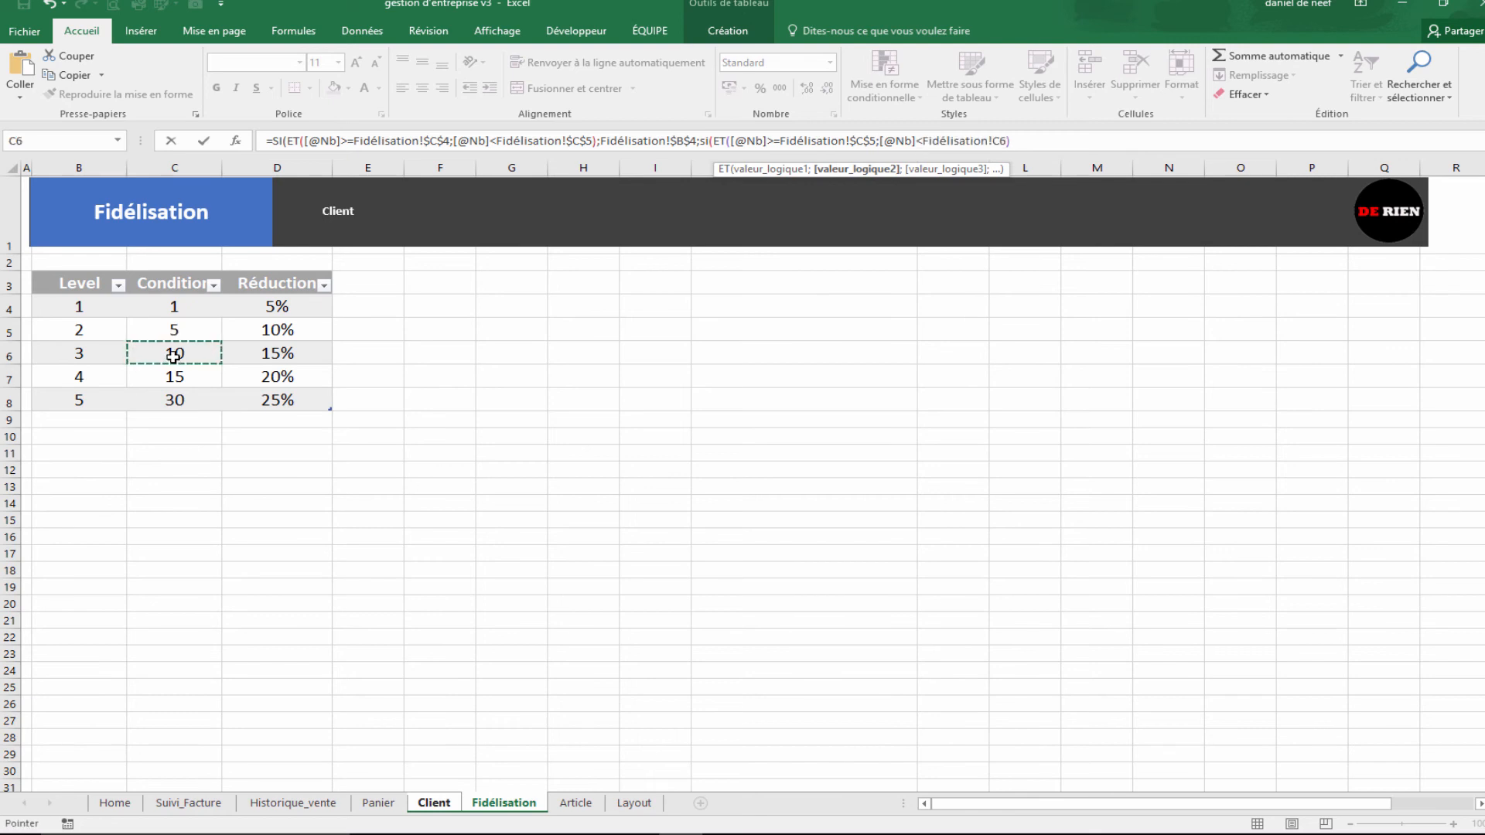
key(F4)
text())
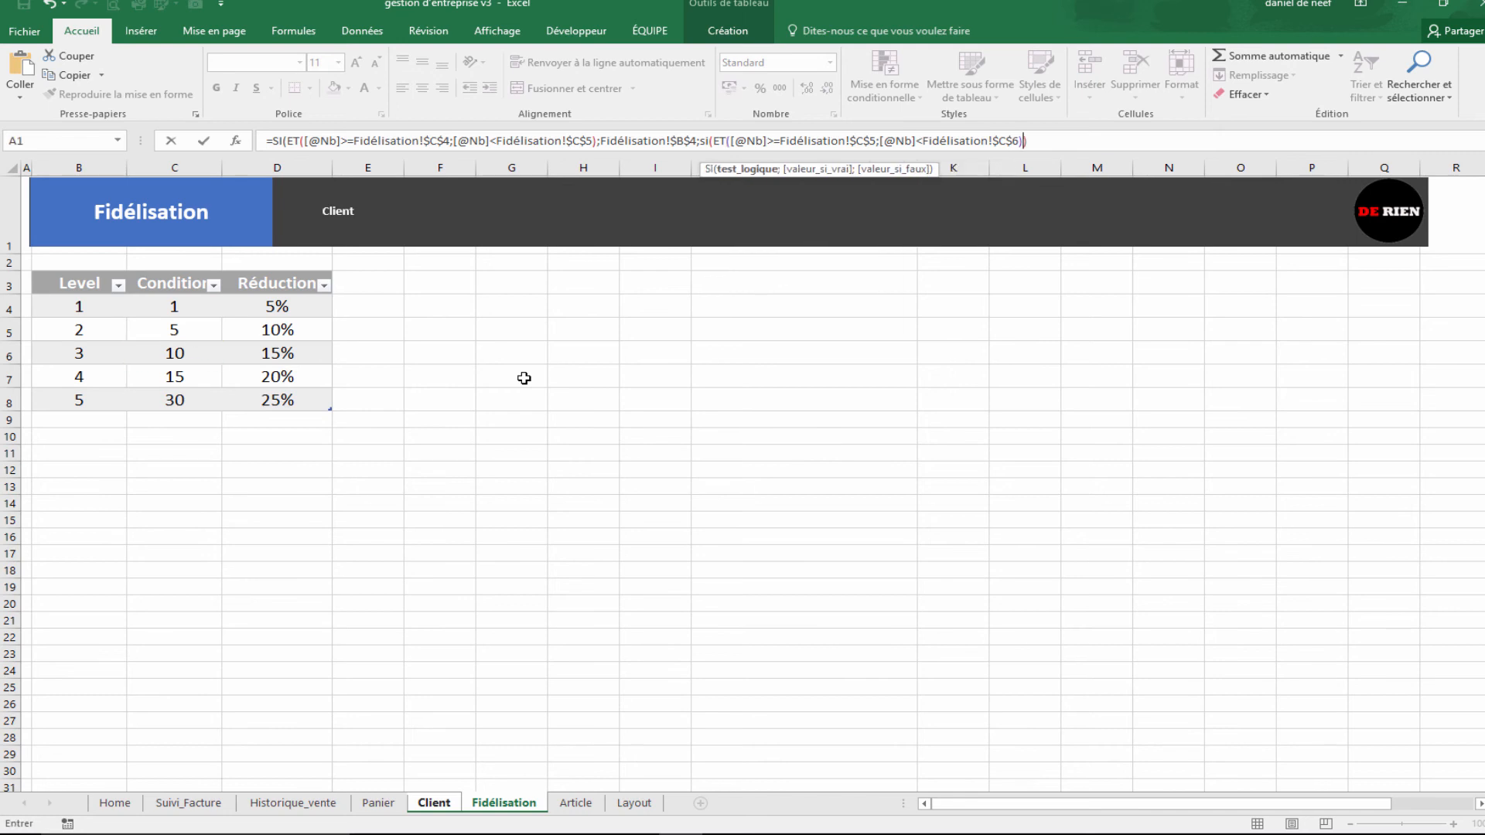
text(;)
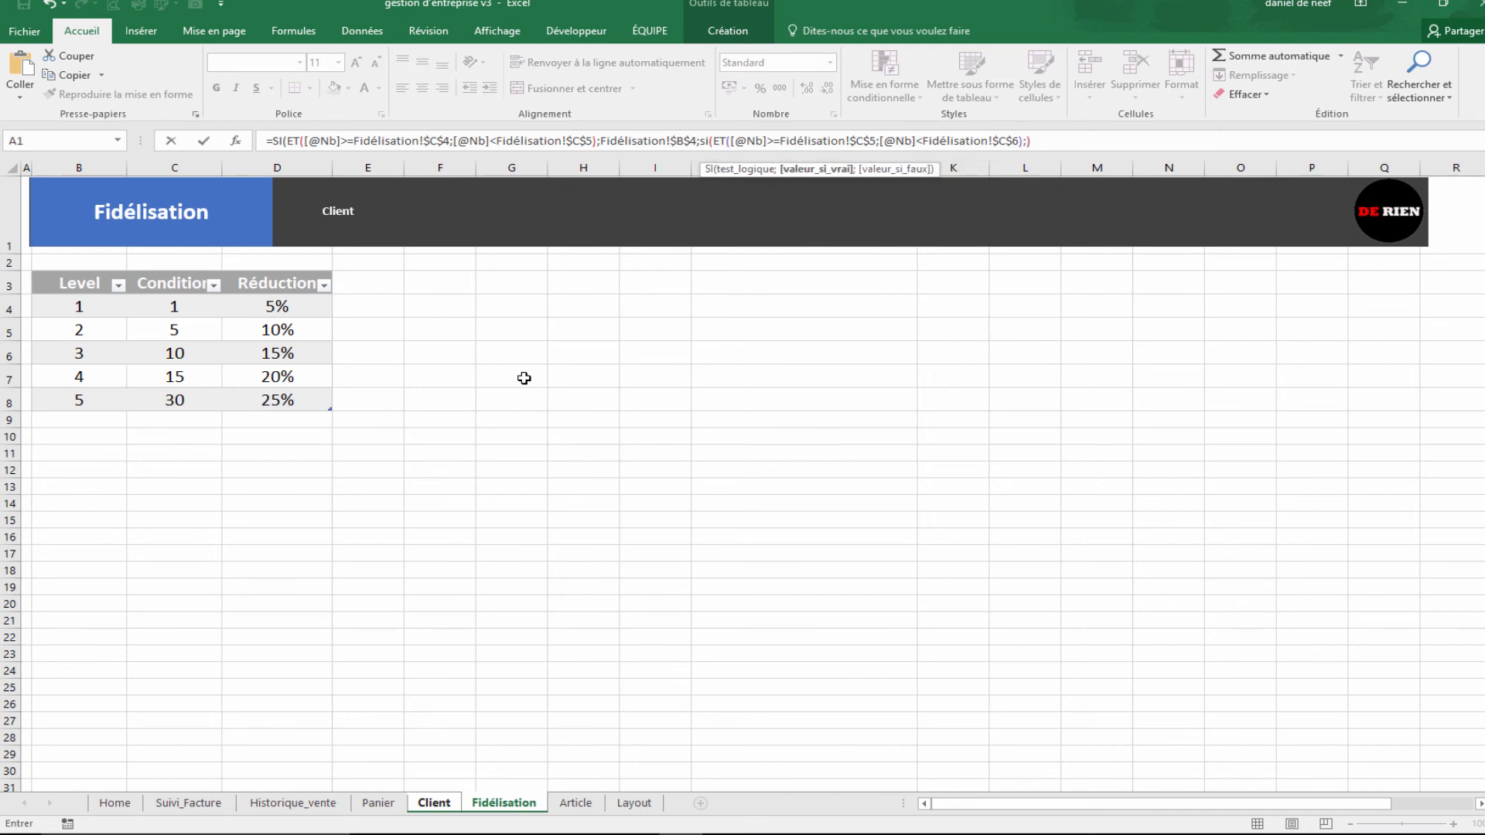
click(76, 333)
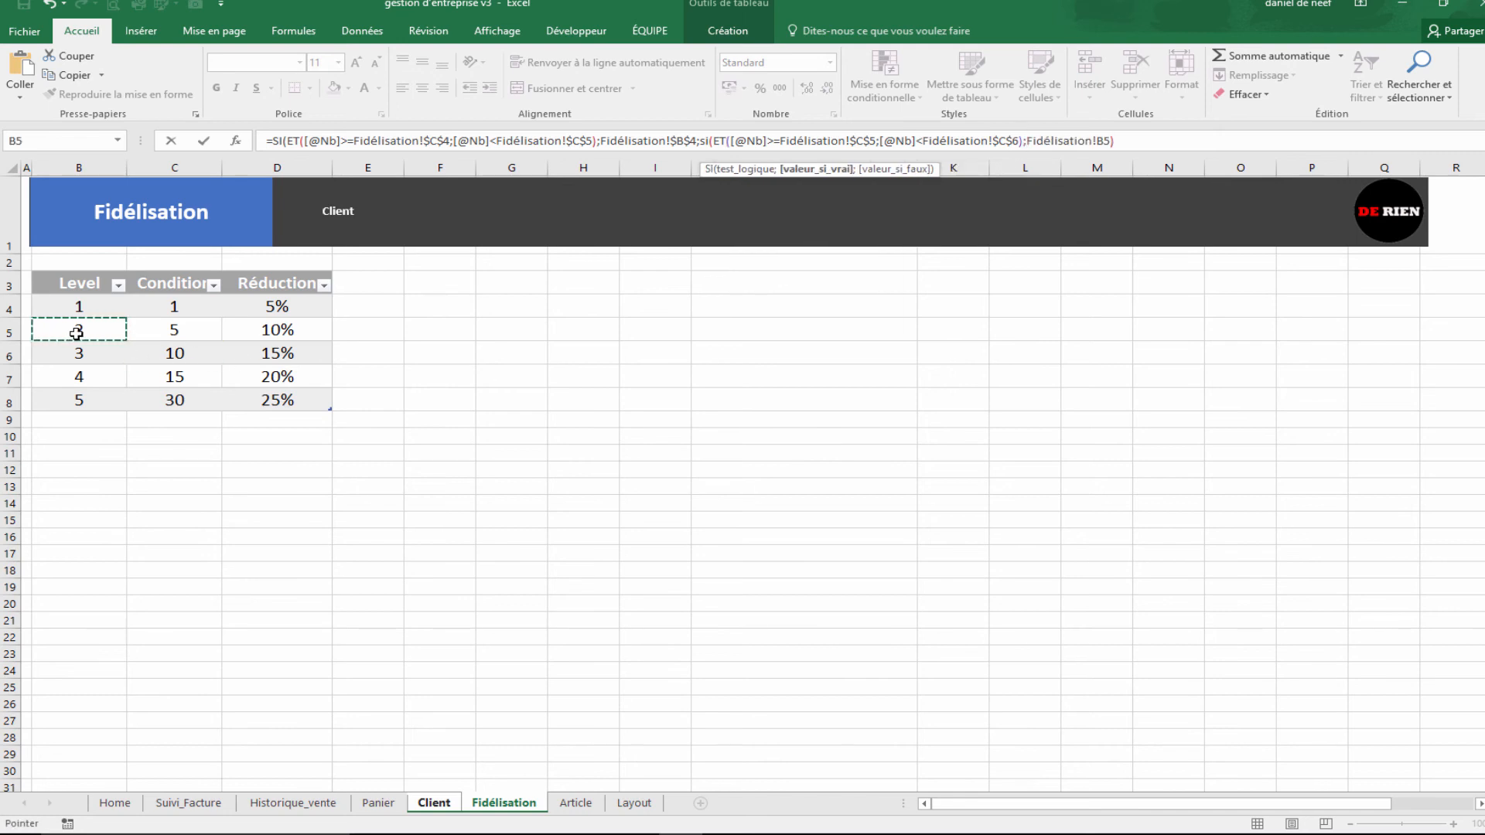
key(F4)
text(;si)
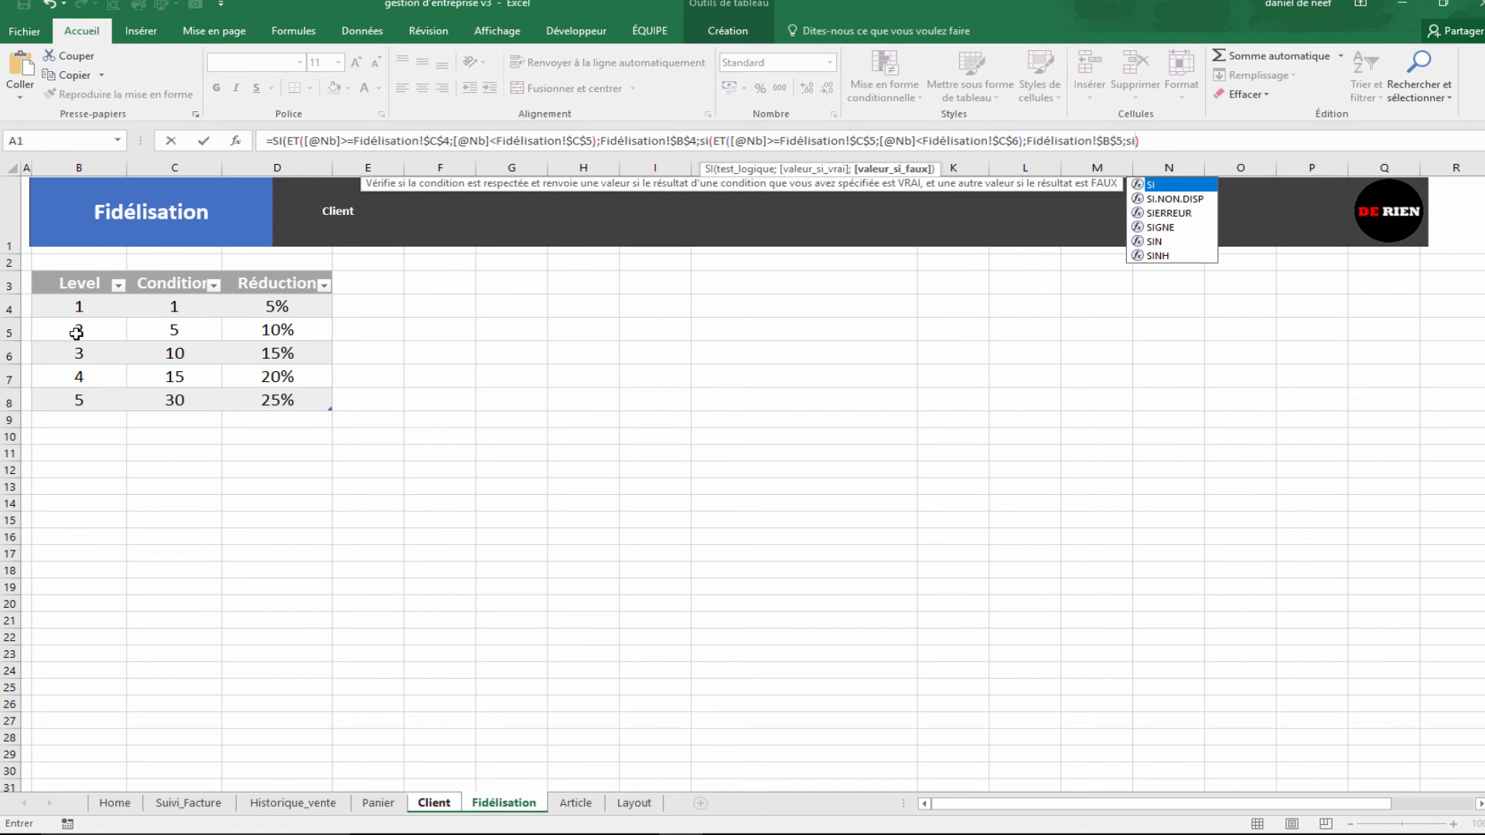
text((et()
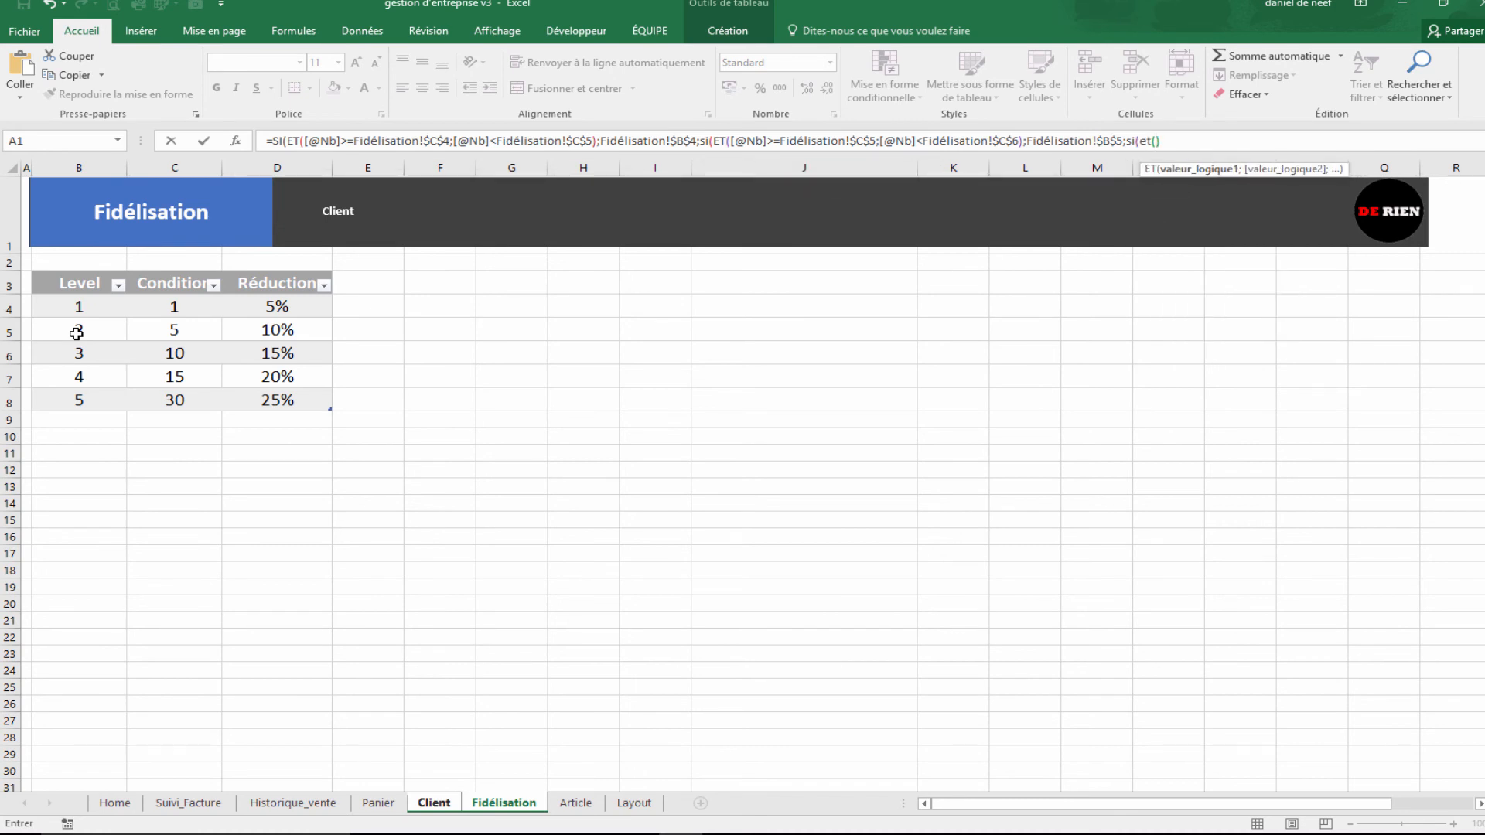
text([@Nb]<)
key(BackSpace)
text(>=)
click(167, 354)
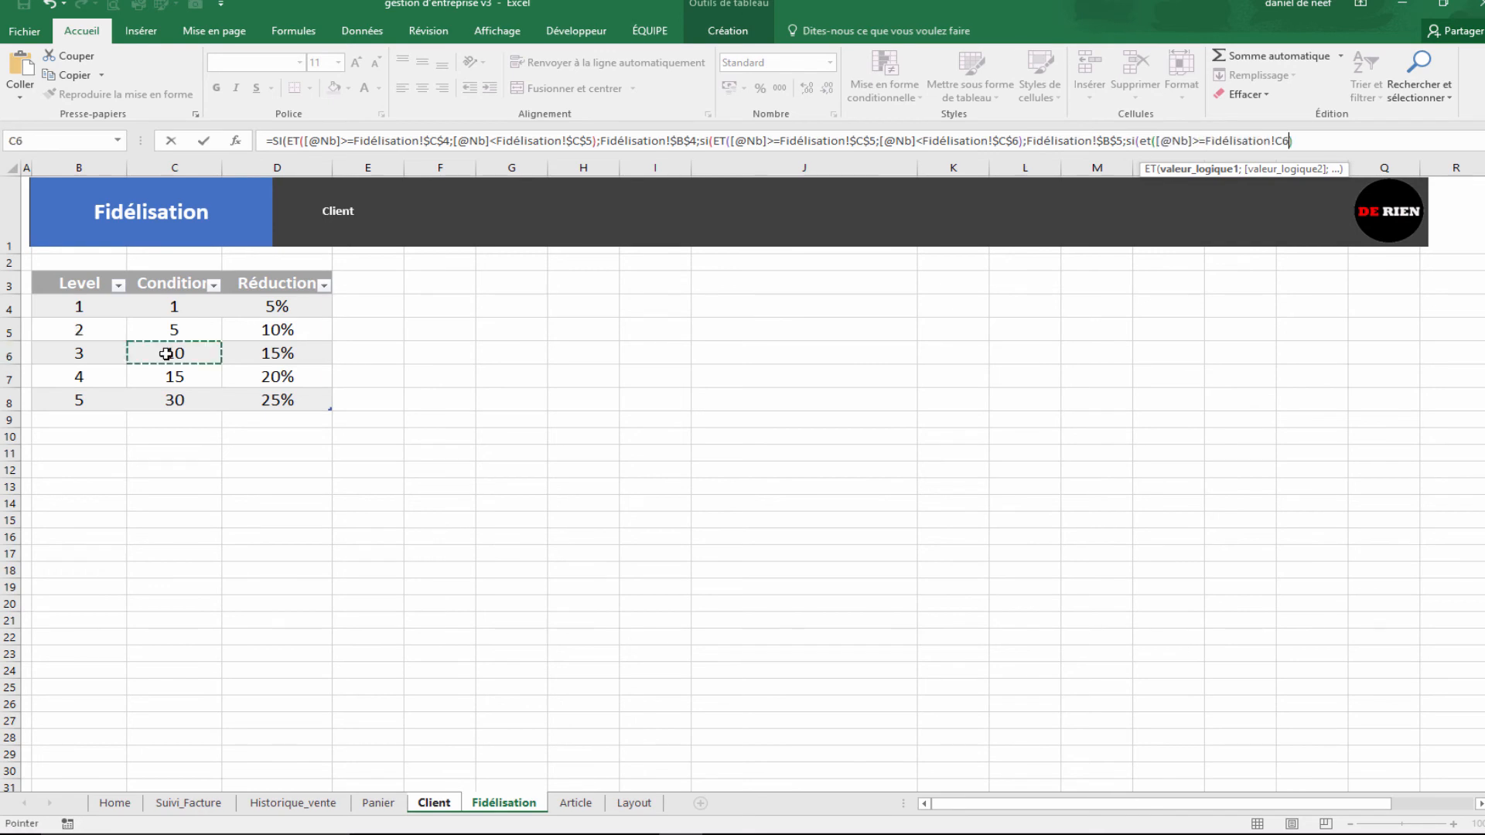
key(F4)
text(;[@Nb])
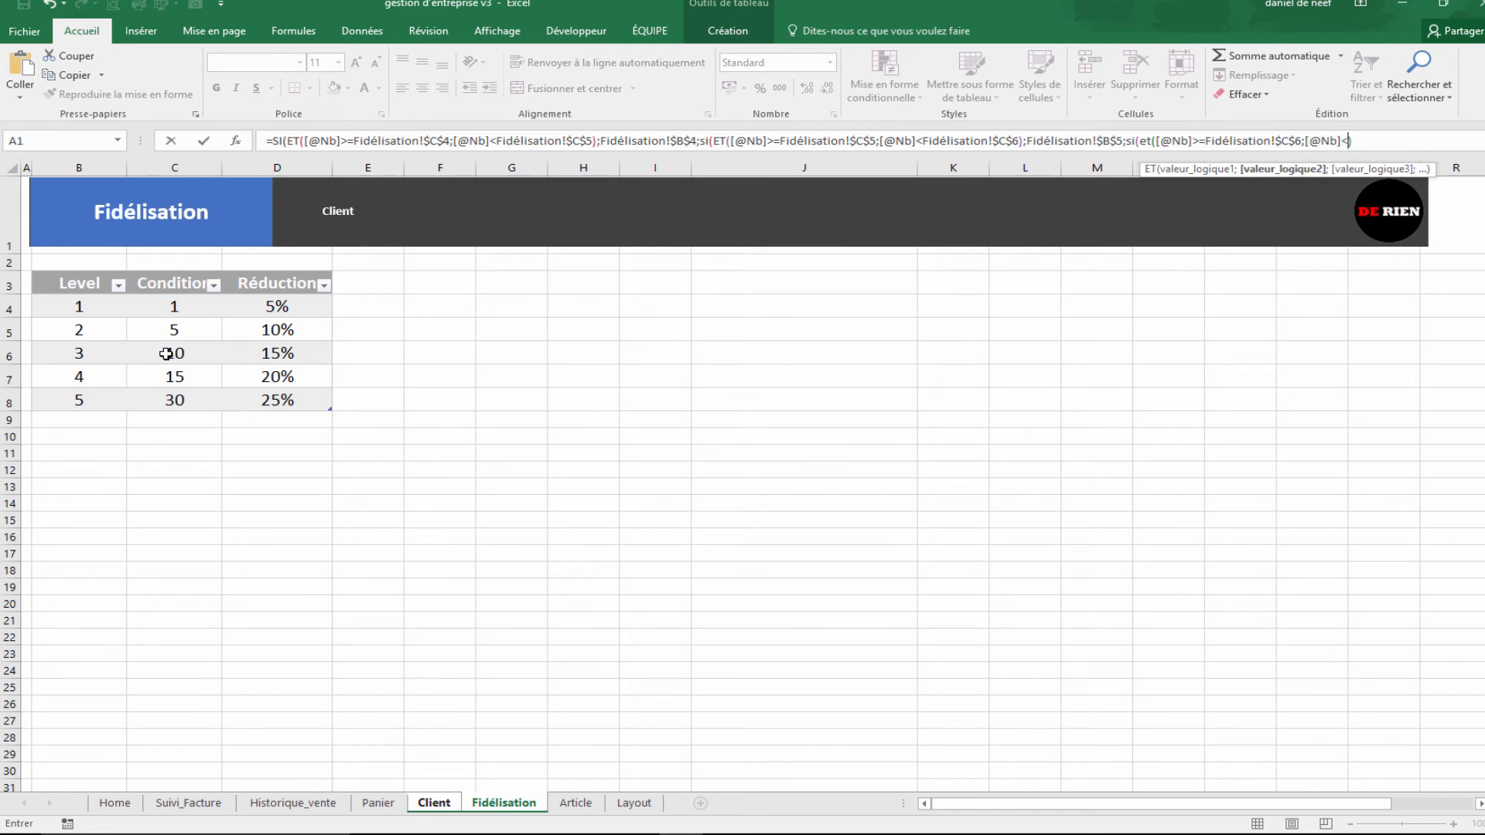
text(<)
click(172, 375)
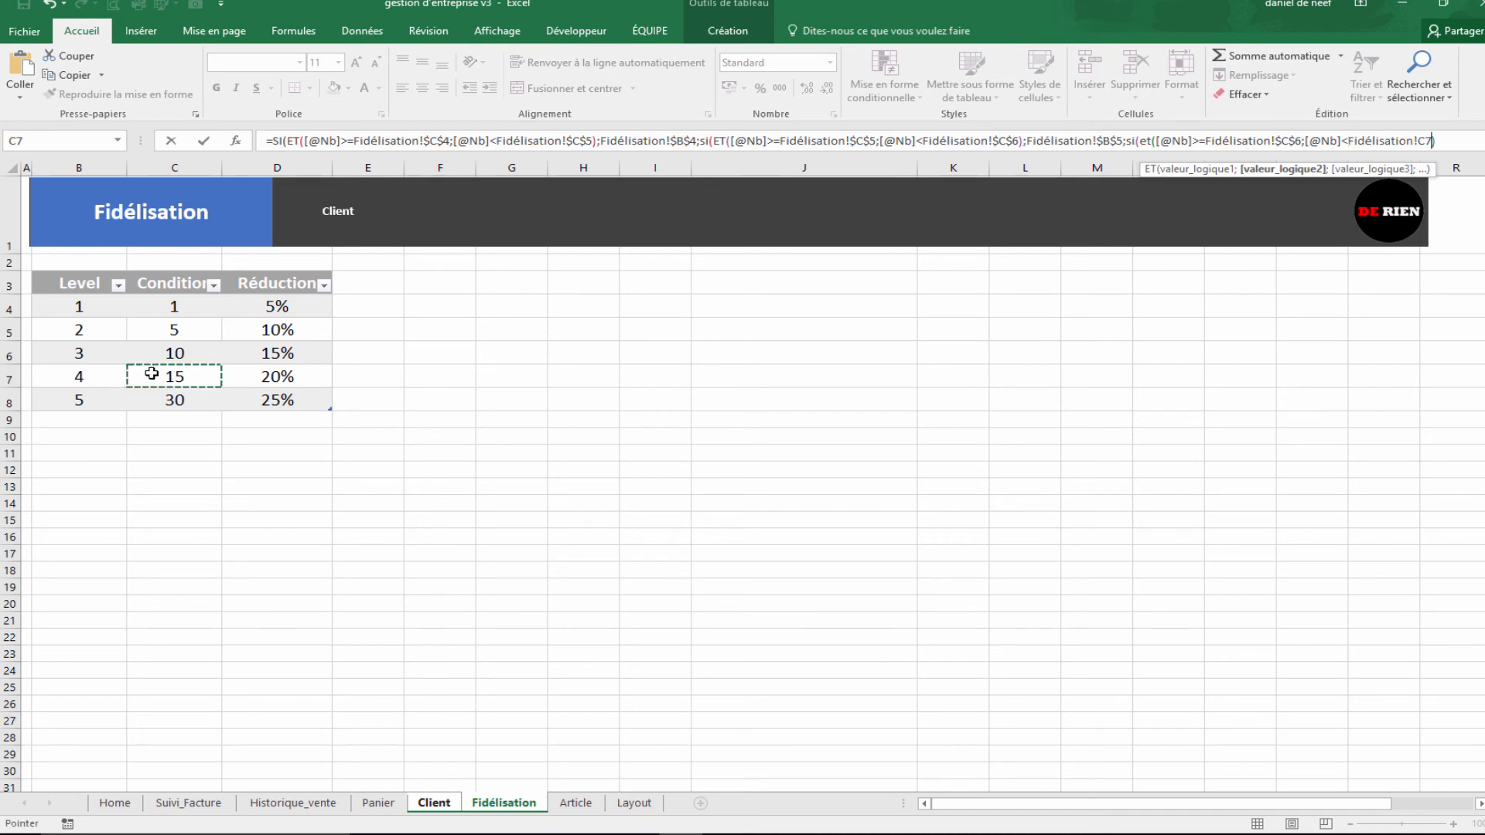
key(F5)
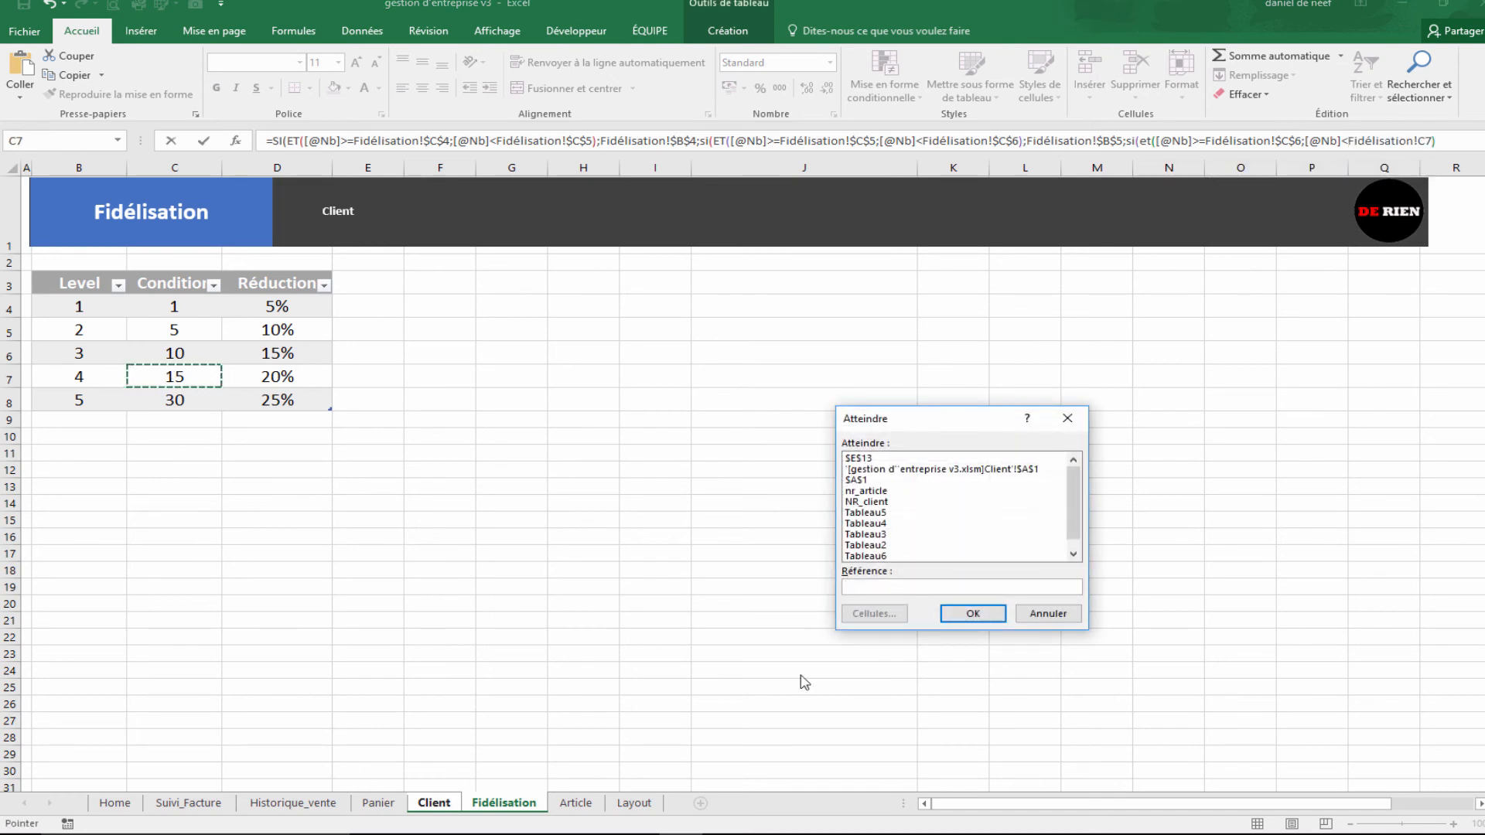
click(1068, 621)
key(F4)
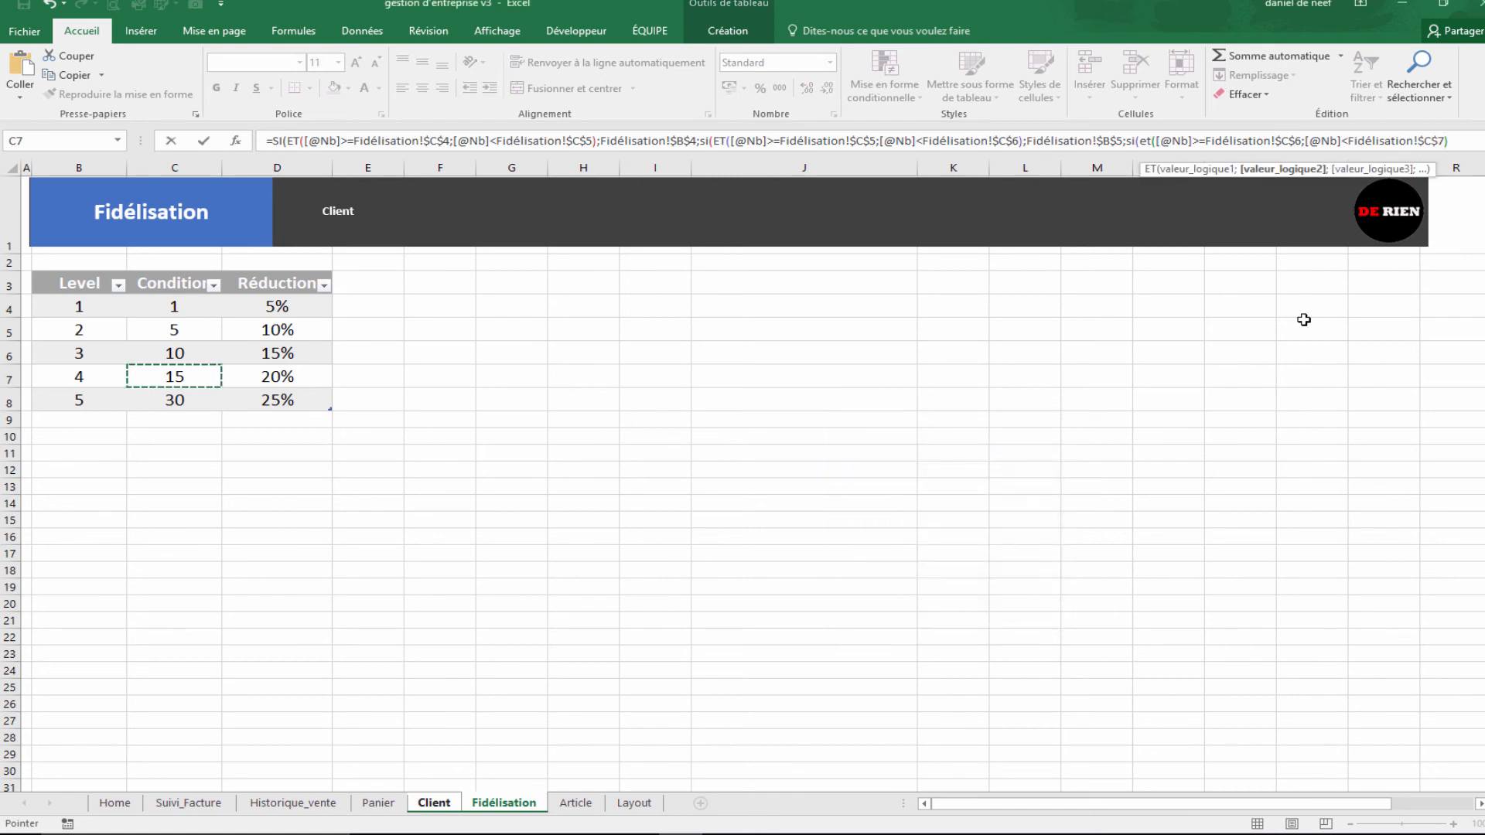
Step: Add the absolute reference Fidélisation!$B$6 as the level returned by the third SI
text(;)
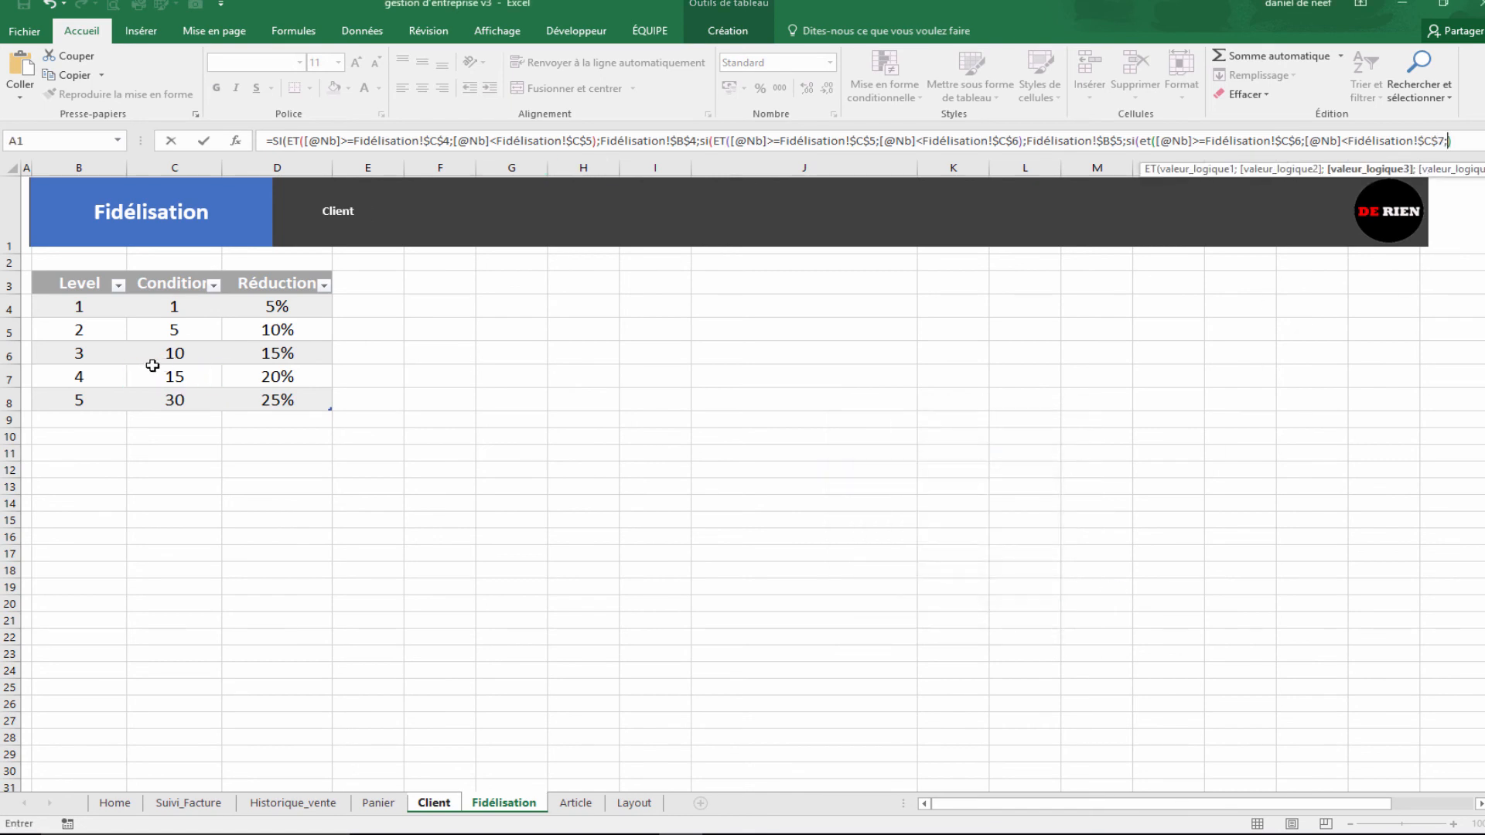
click(107, 358)
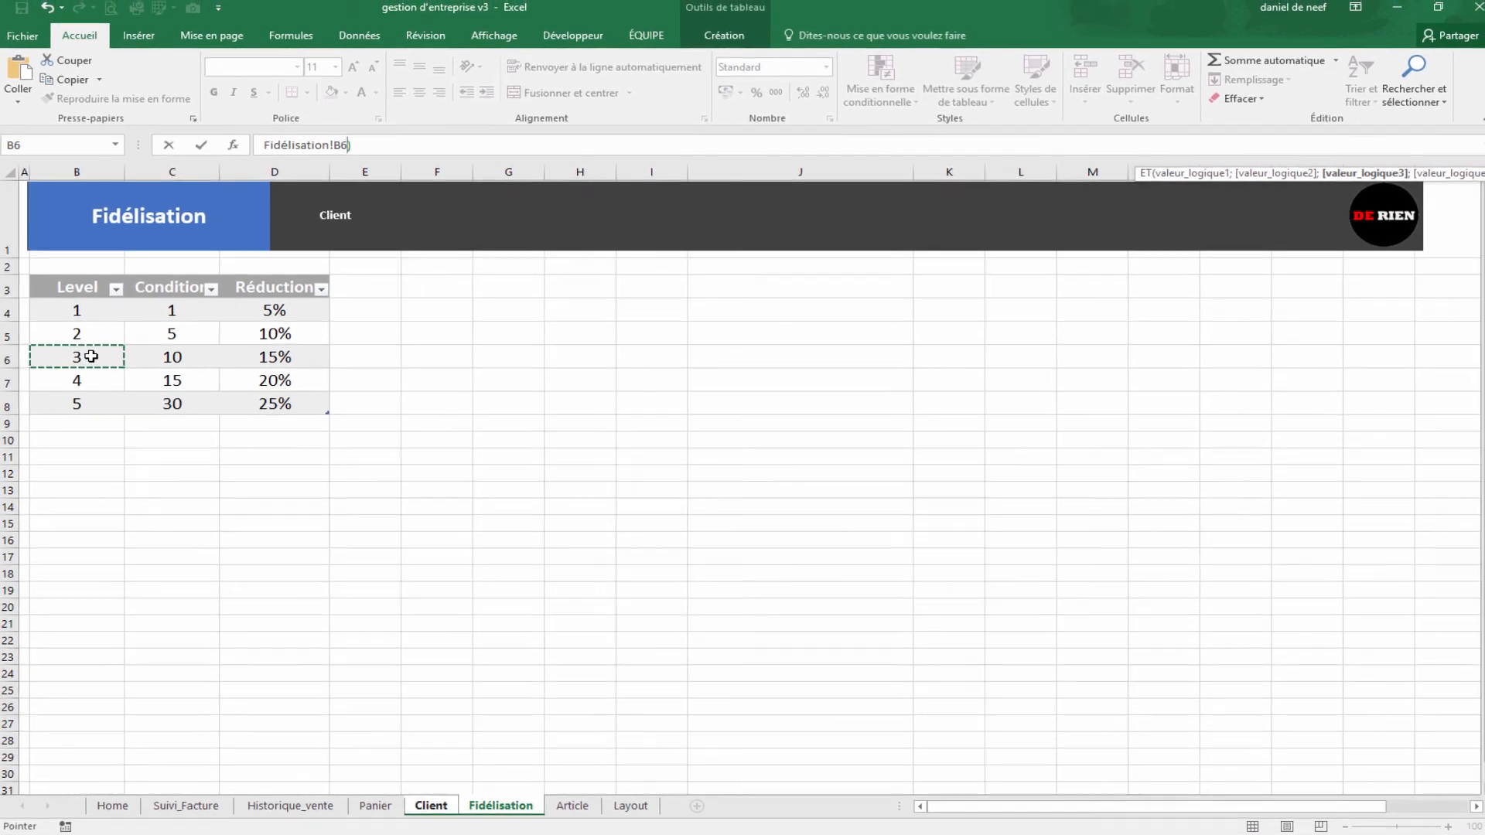
key(F4)
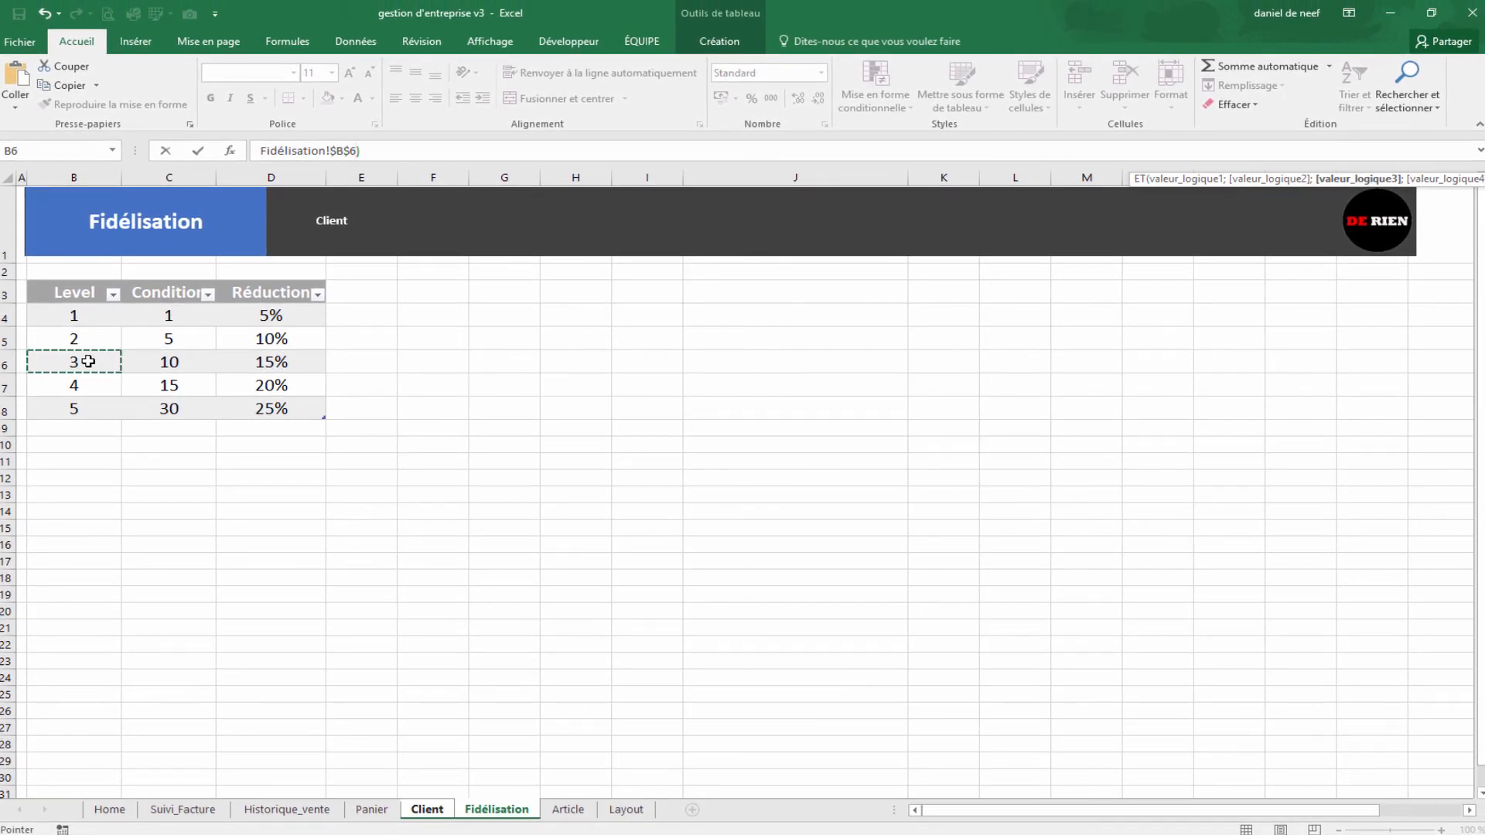
text(;)
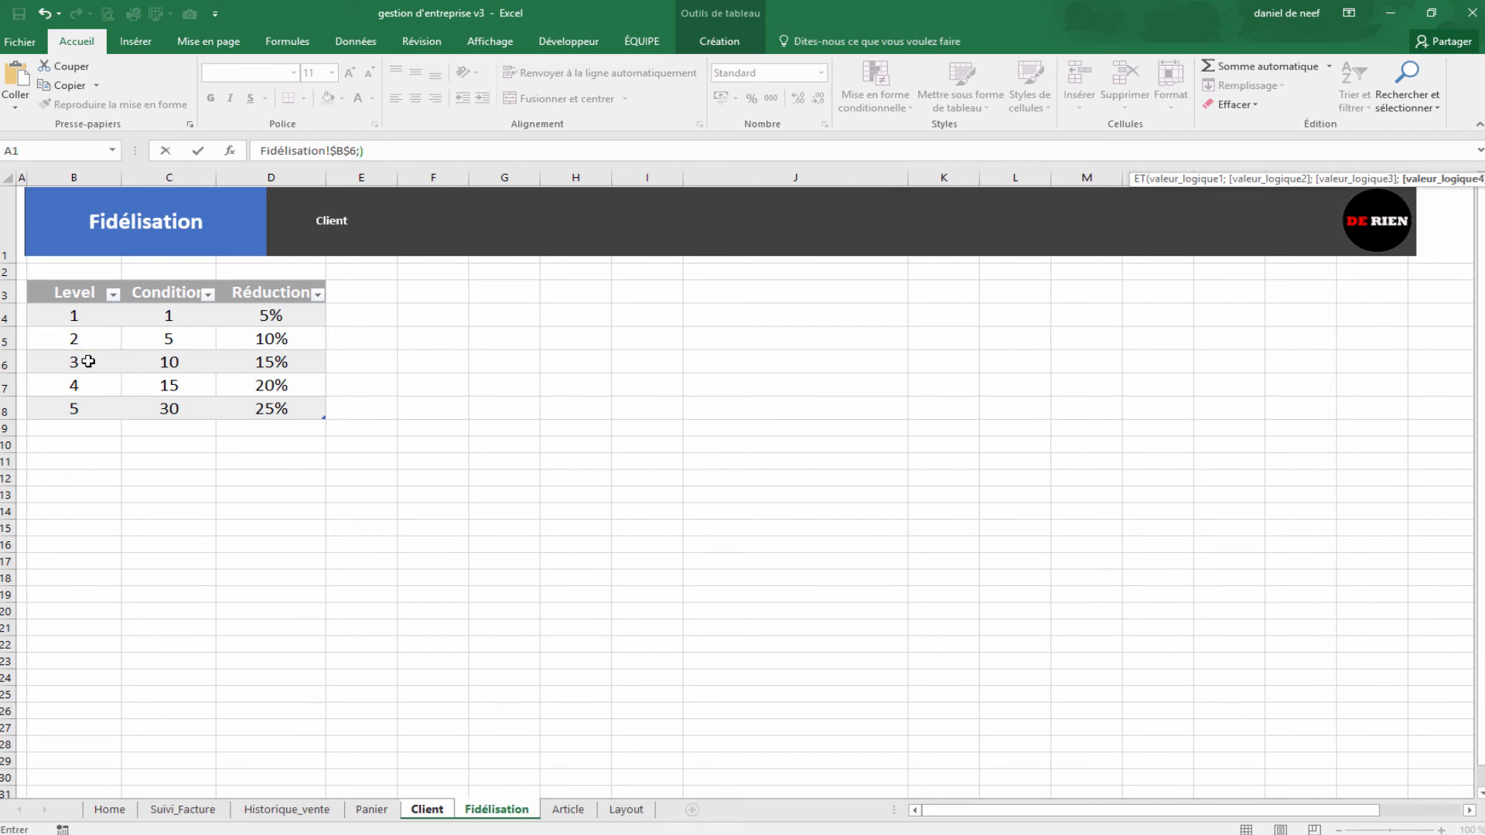
click(89, 361)
key(BackSpace)
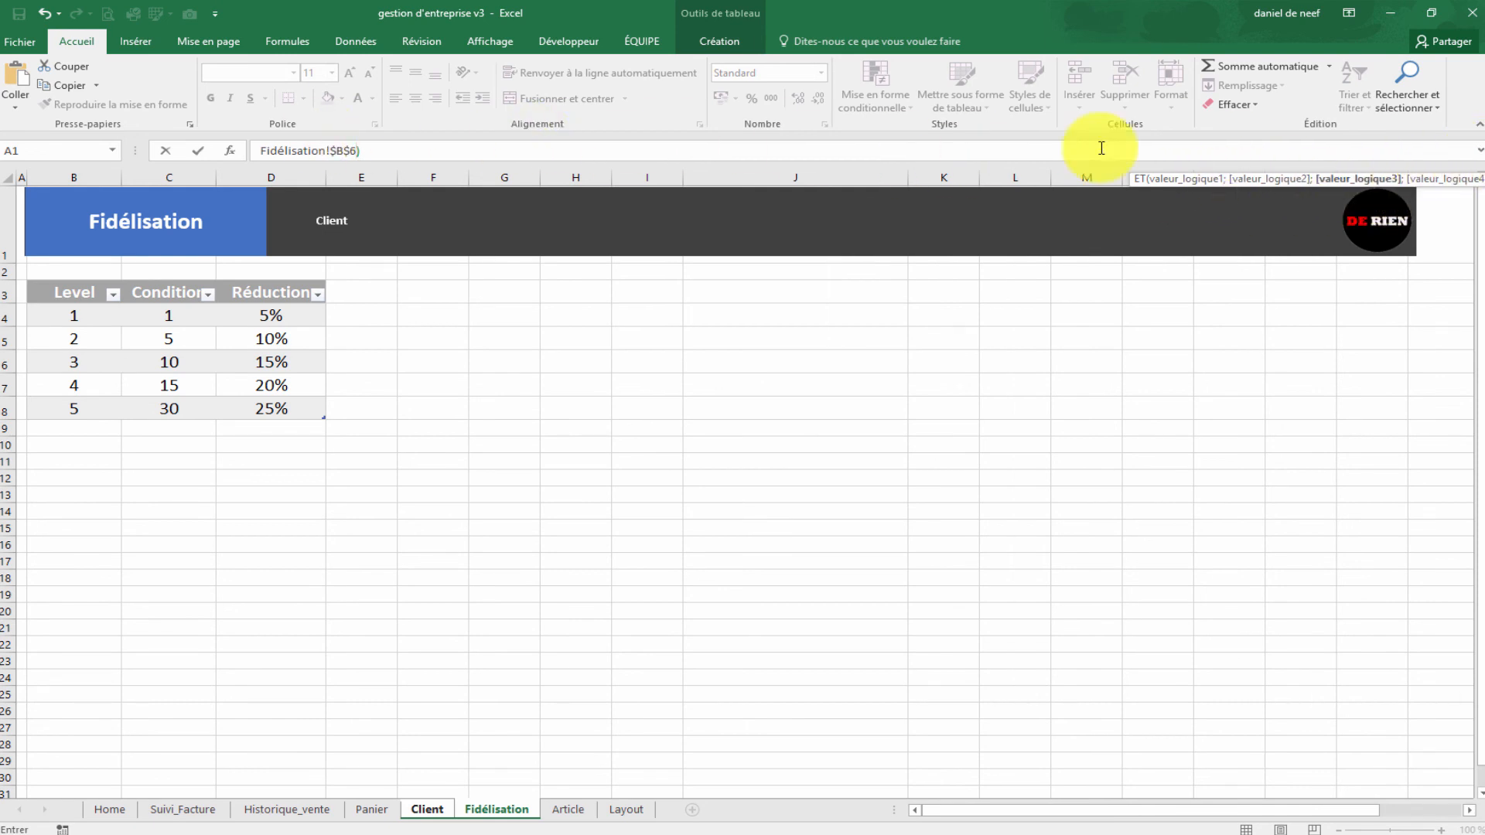
Step: Expand the formula display, close the third ET after Fidélisation!$C$7 and remove the misplaced closing parenthesis after Fidélisation!$B$6
click(1479, 151)
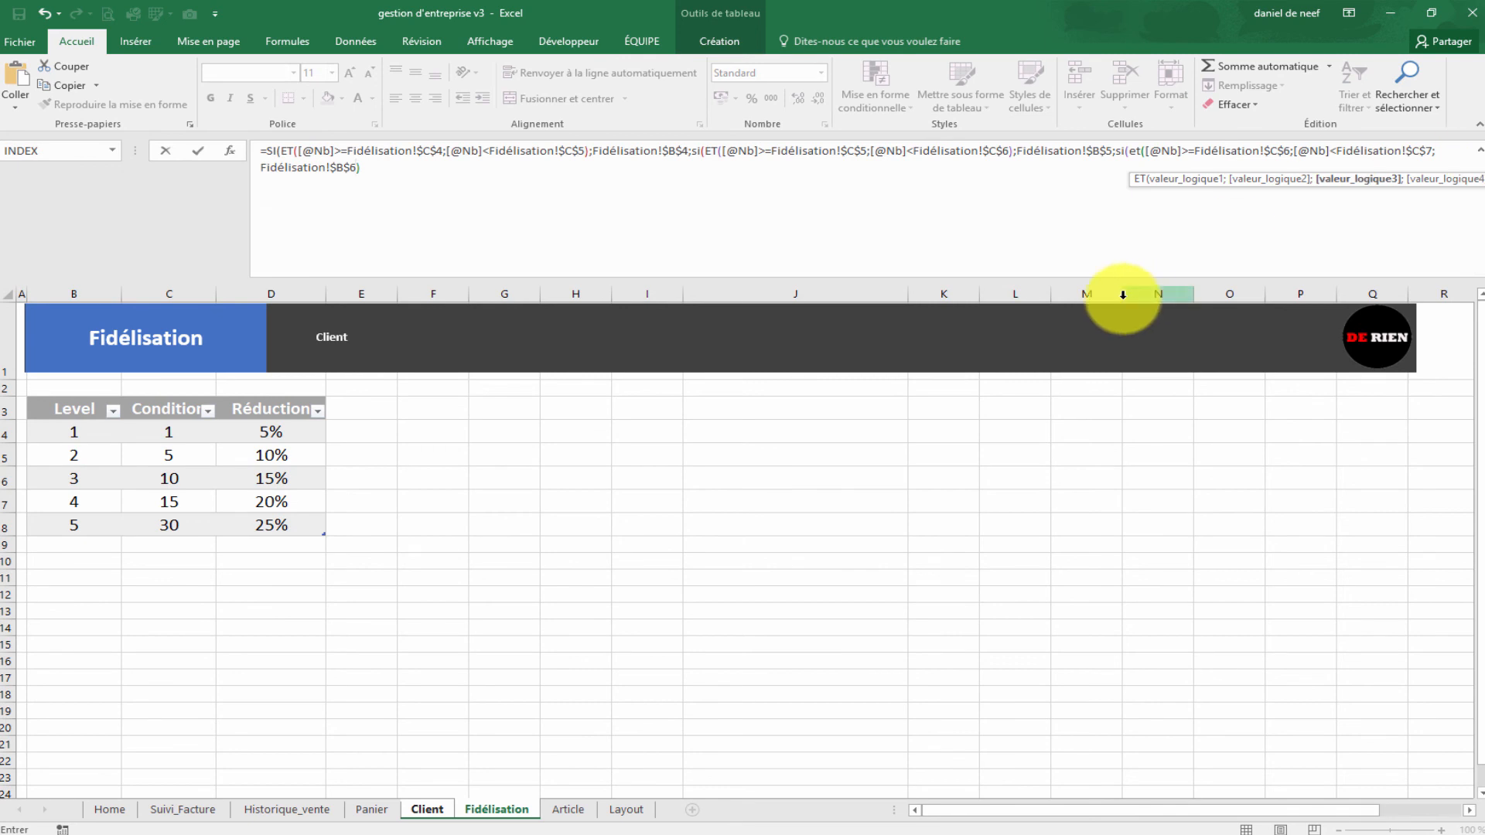
drag(1101, 284, 1073, 300)
click(1359, 147)
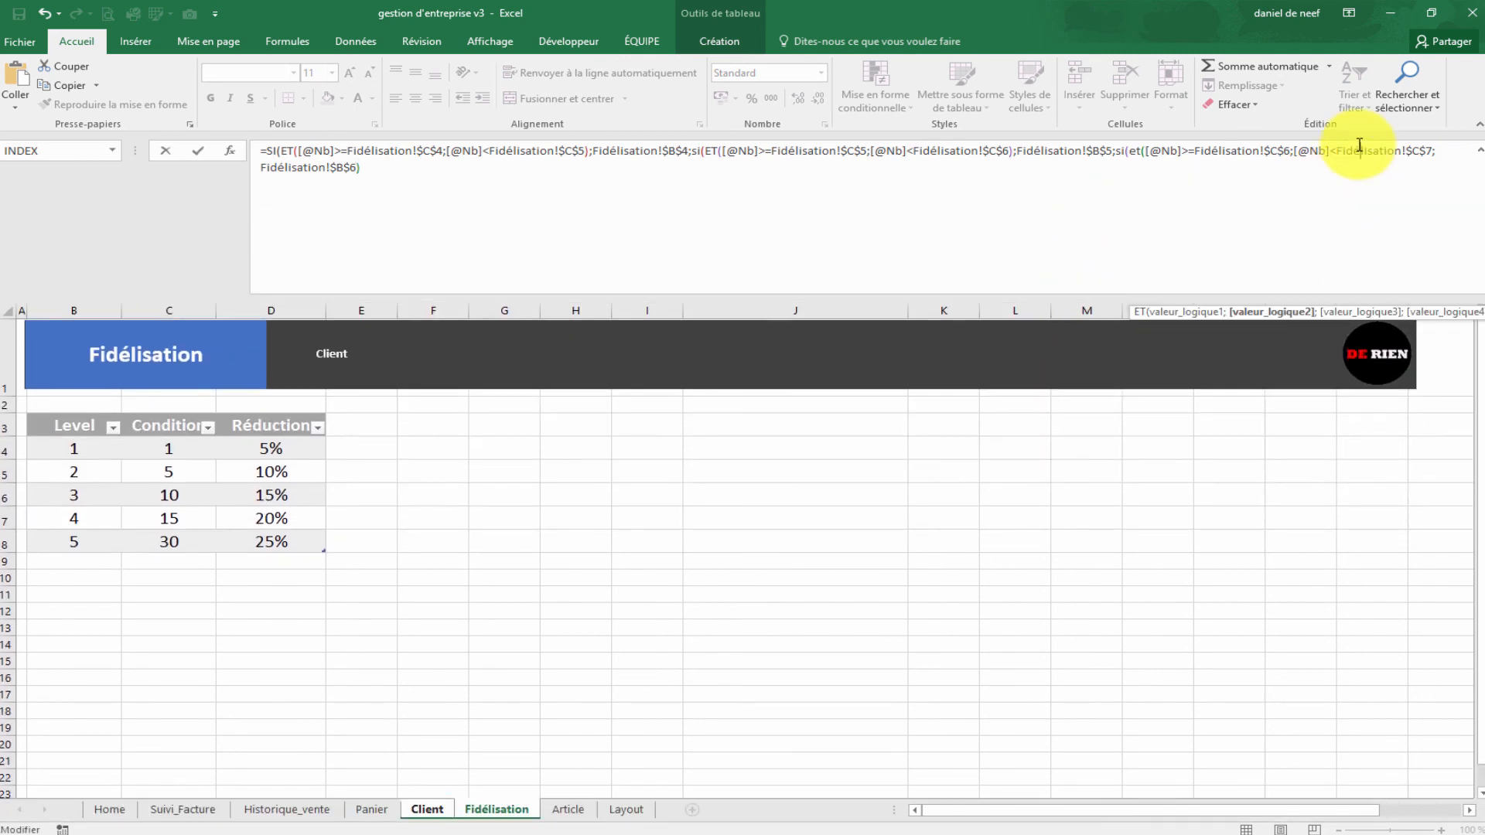
click(1429, 149)
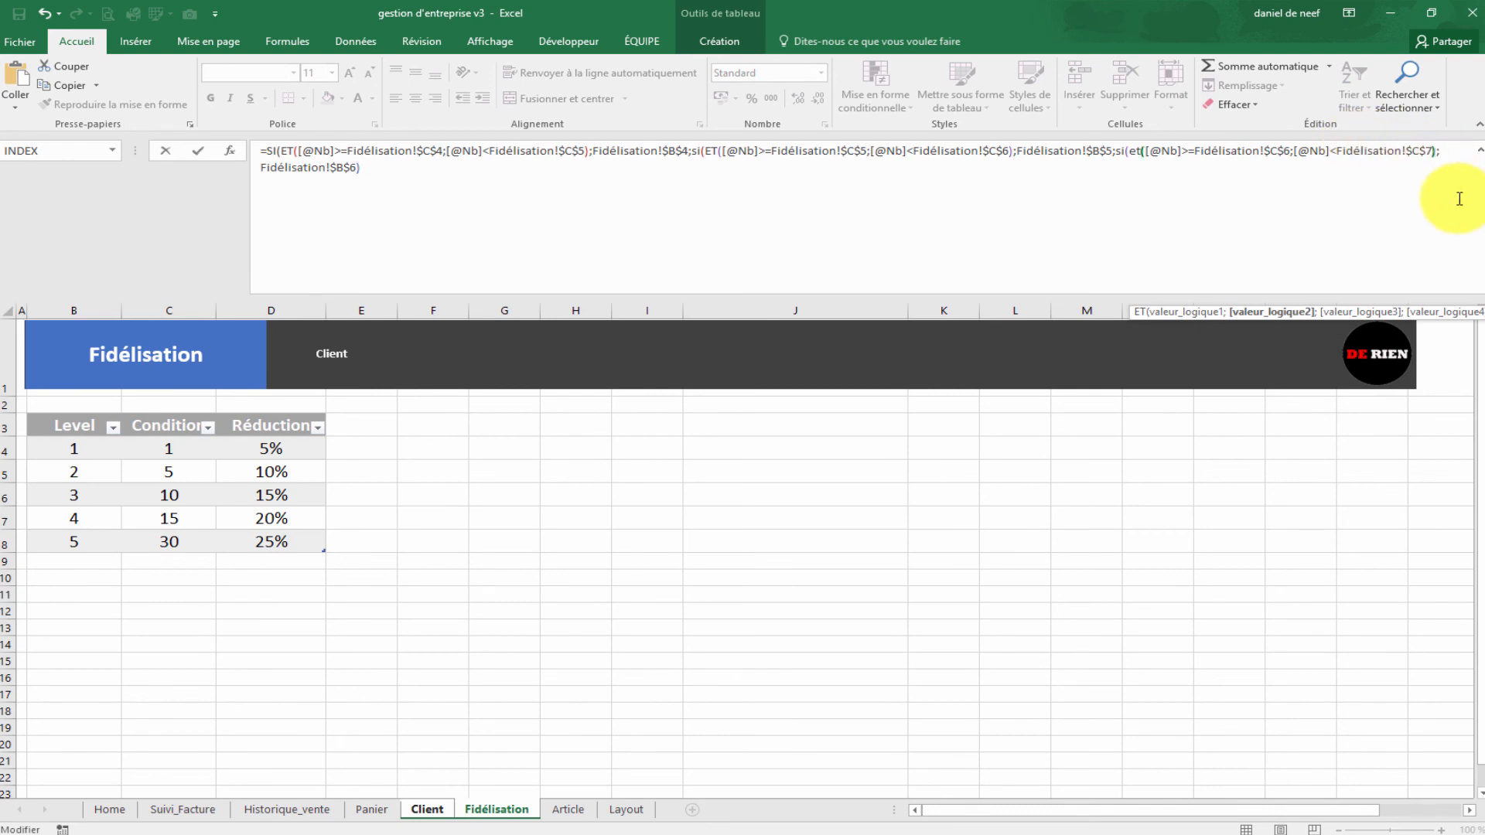
click(376, 169)
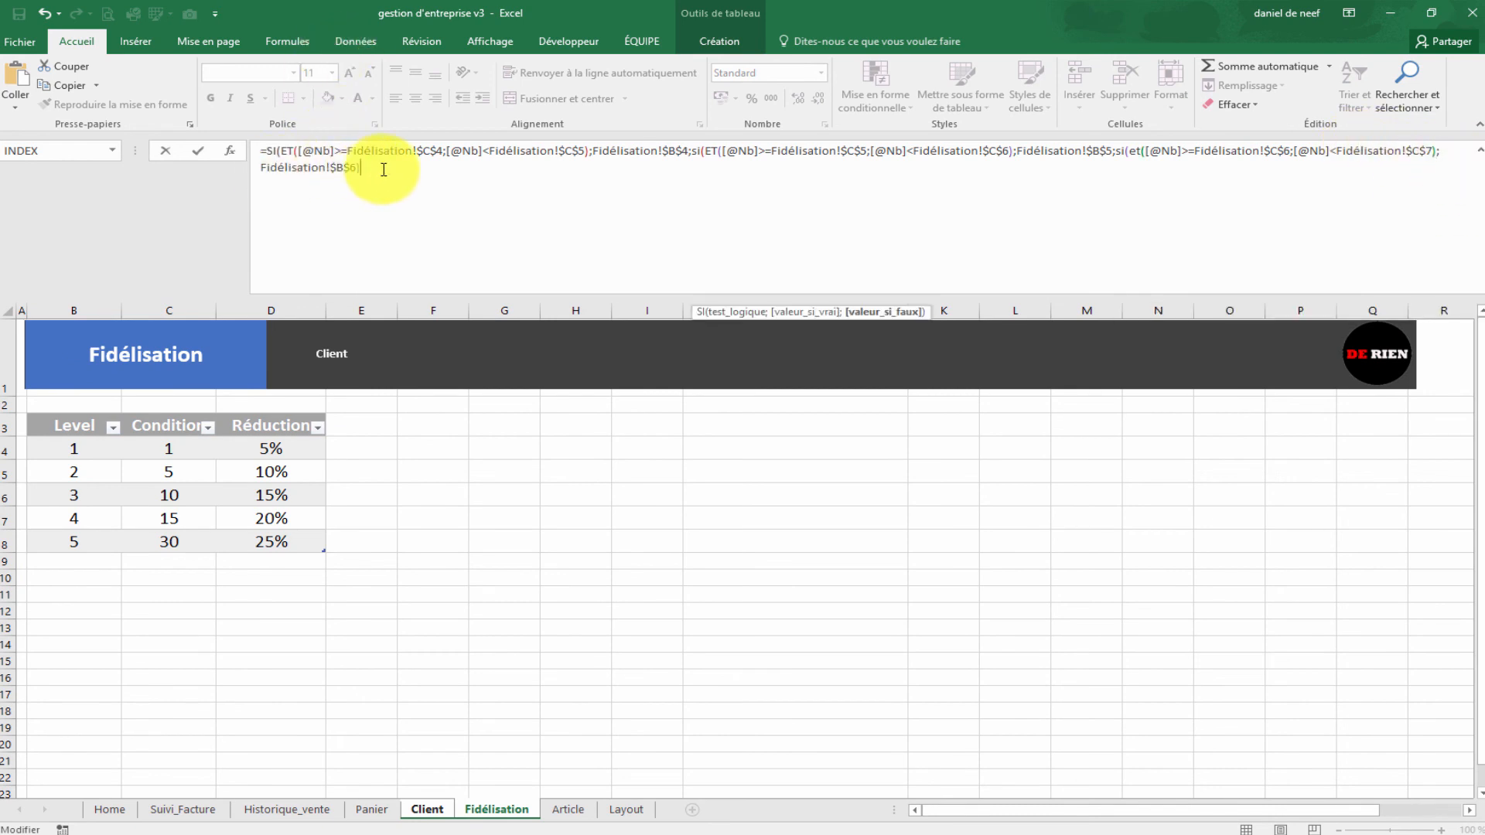
text(;)
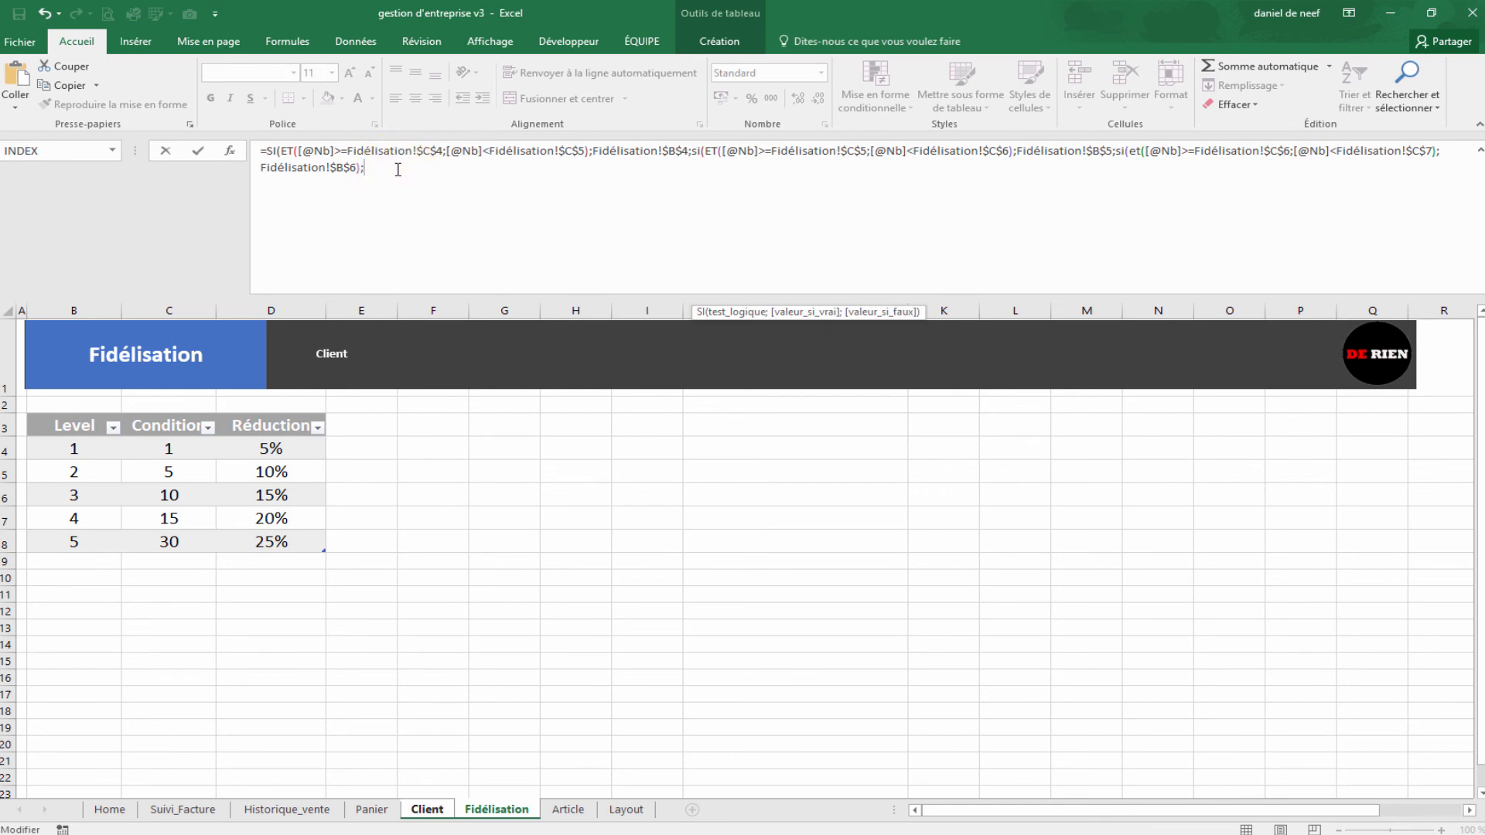
key(BackSpace)
key(BackSpace)
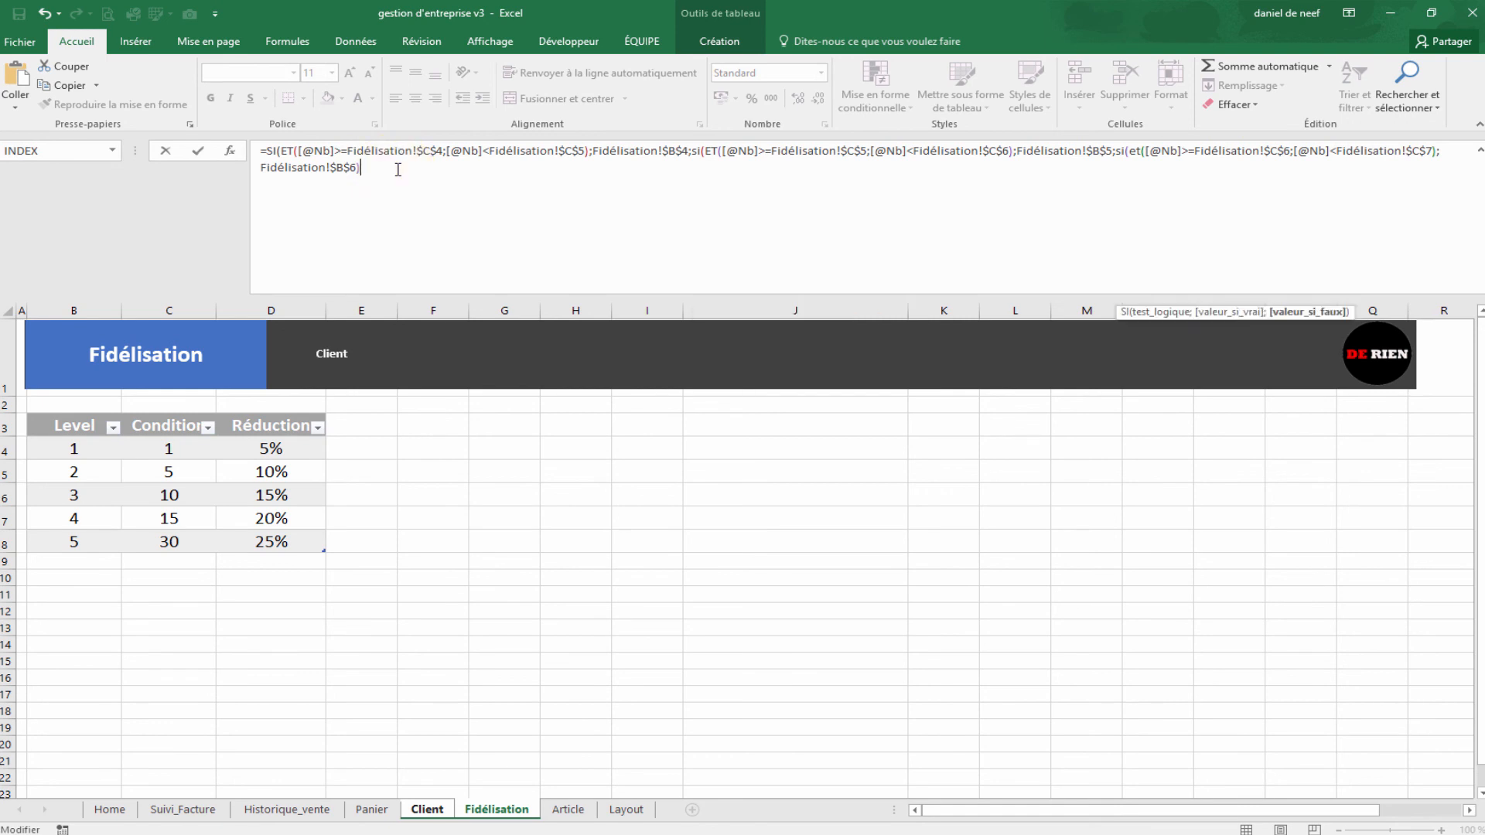
text(;si)
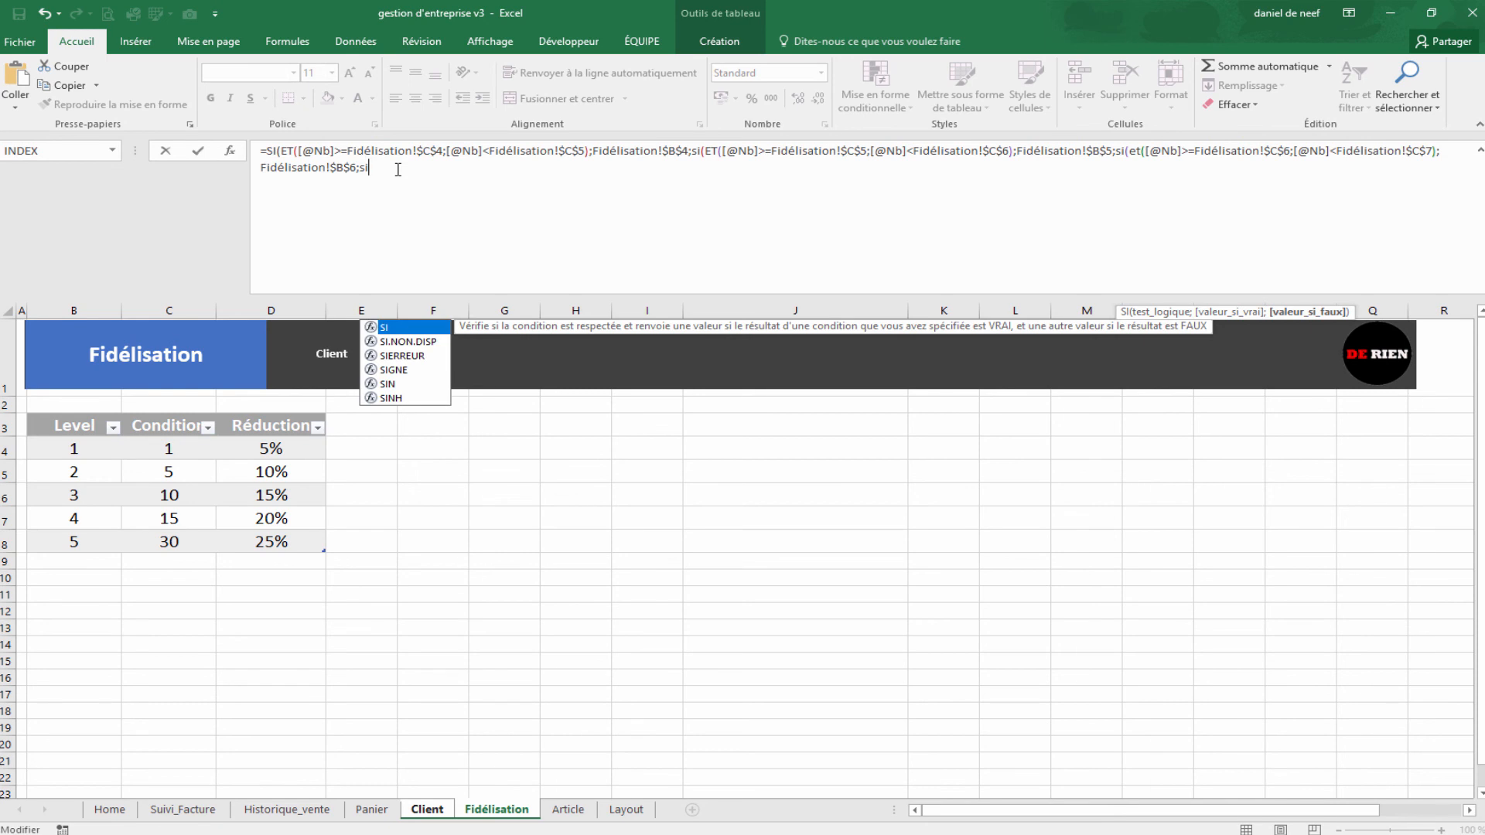
key(Tab)
text(et)
key(Tab)
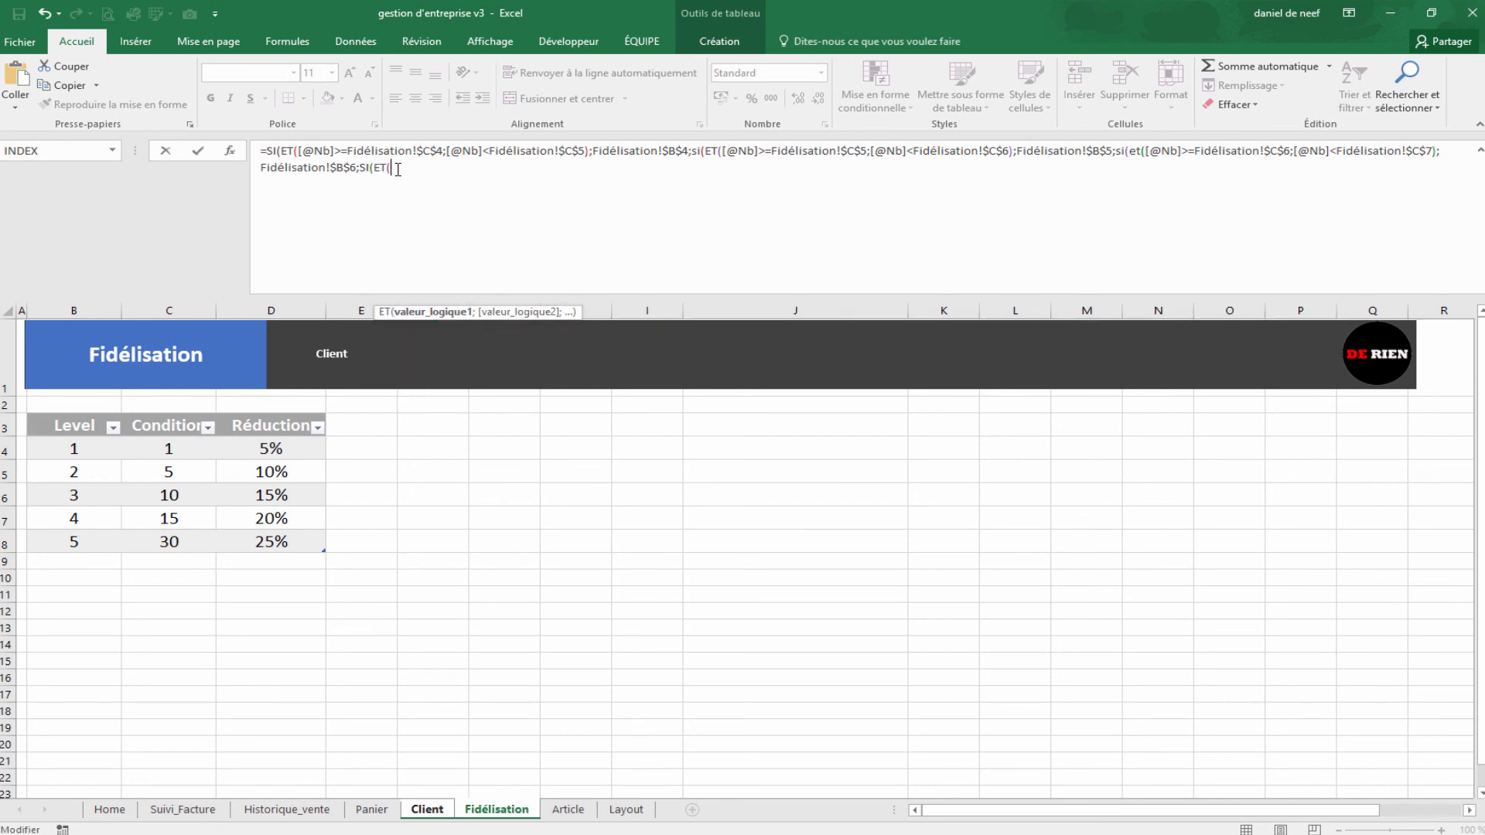
text([@Nb]>=)
click(215, 516)
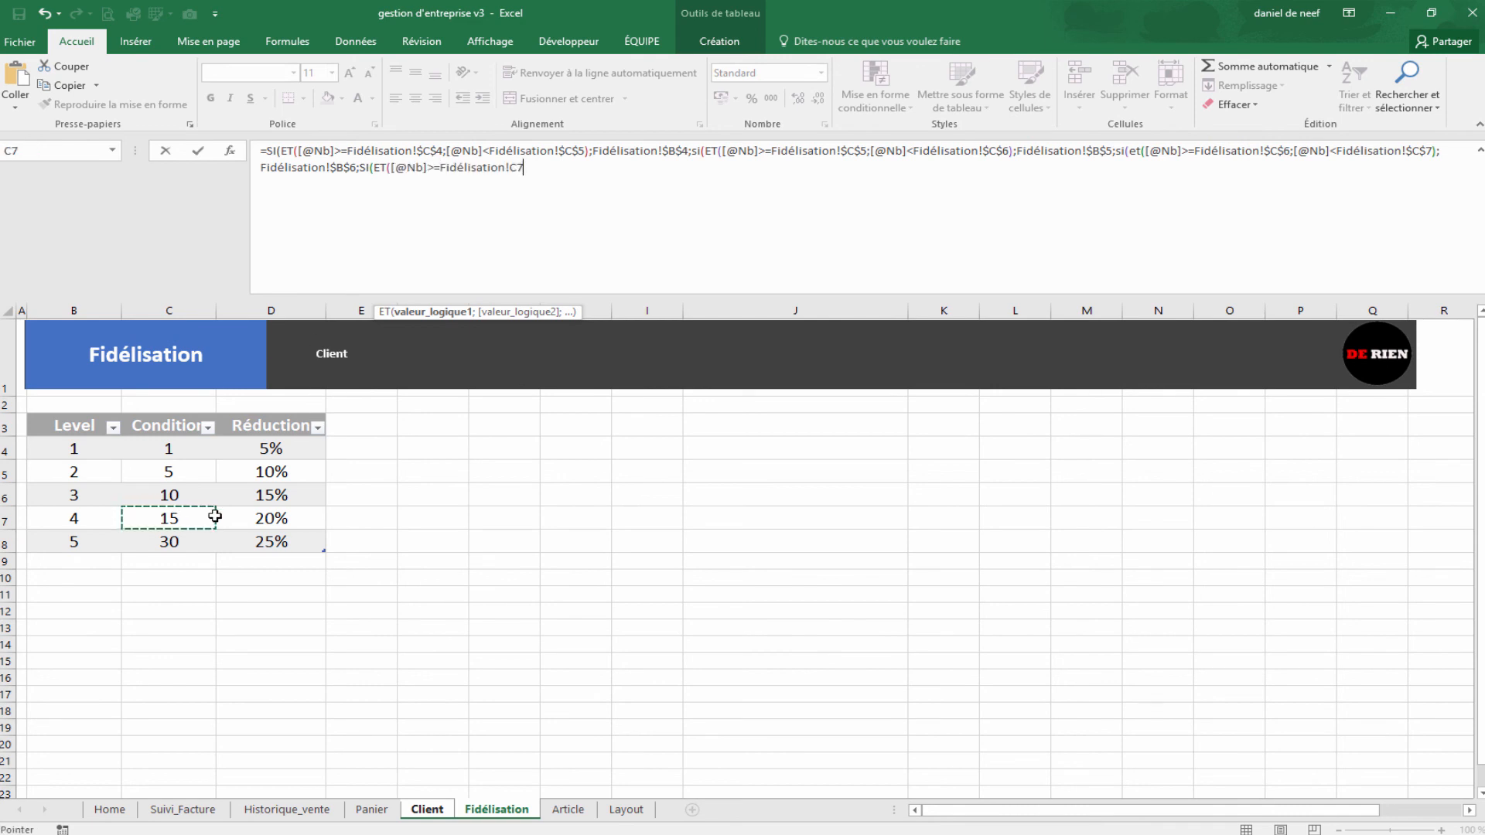
key(F4)
text(;)
text([@Nb]<)
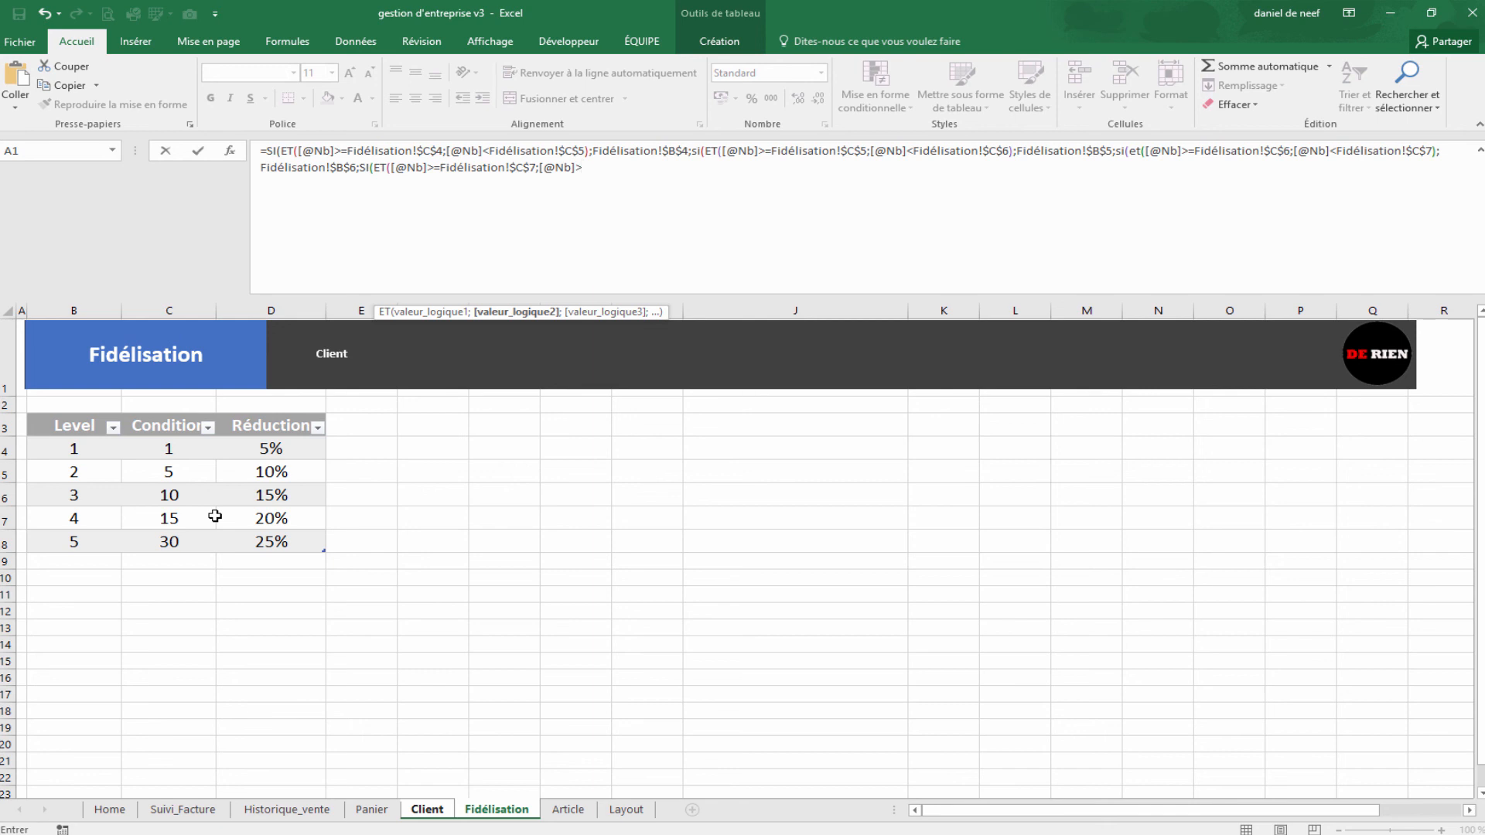
click(197, 545)
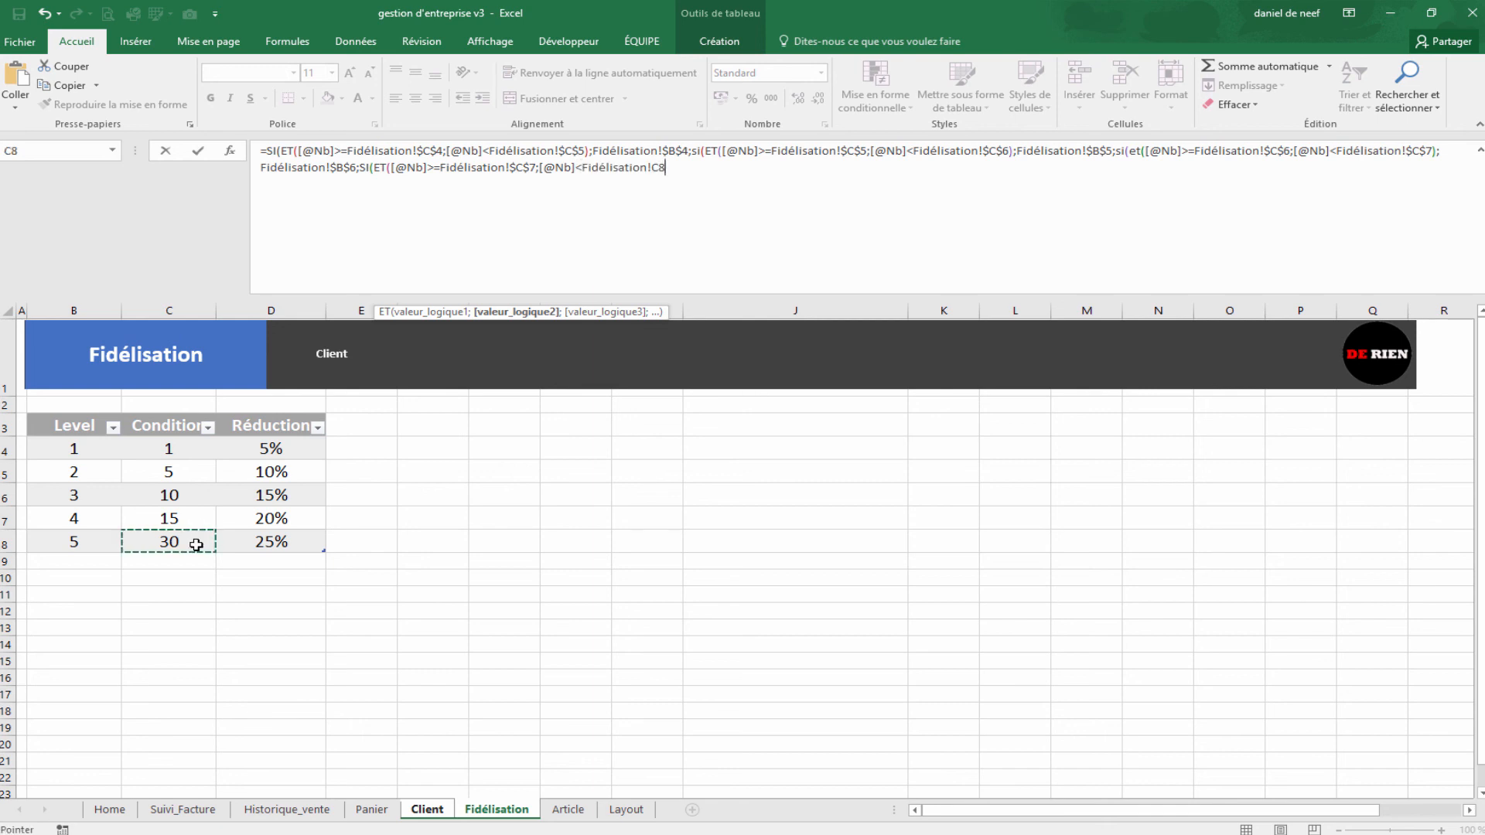
key(F4)
text();)
click(90, 511)
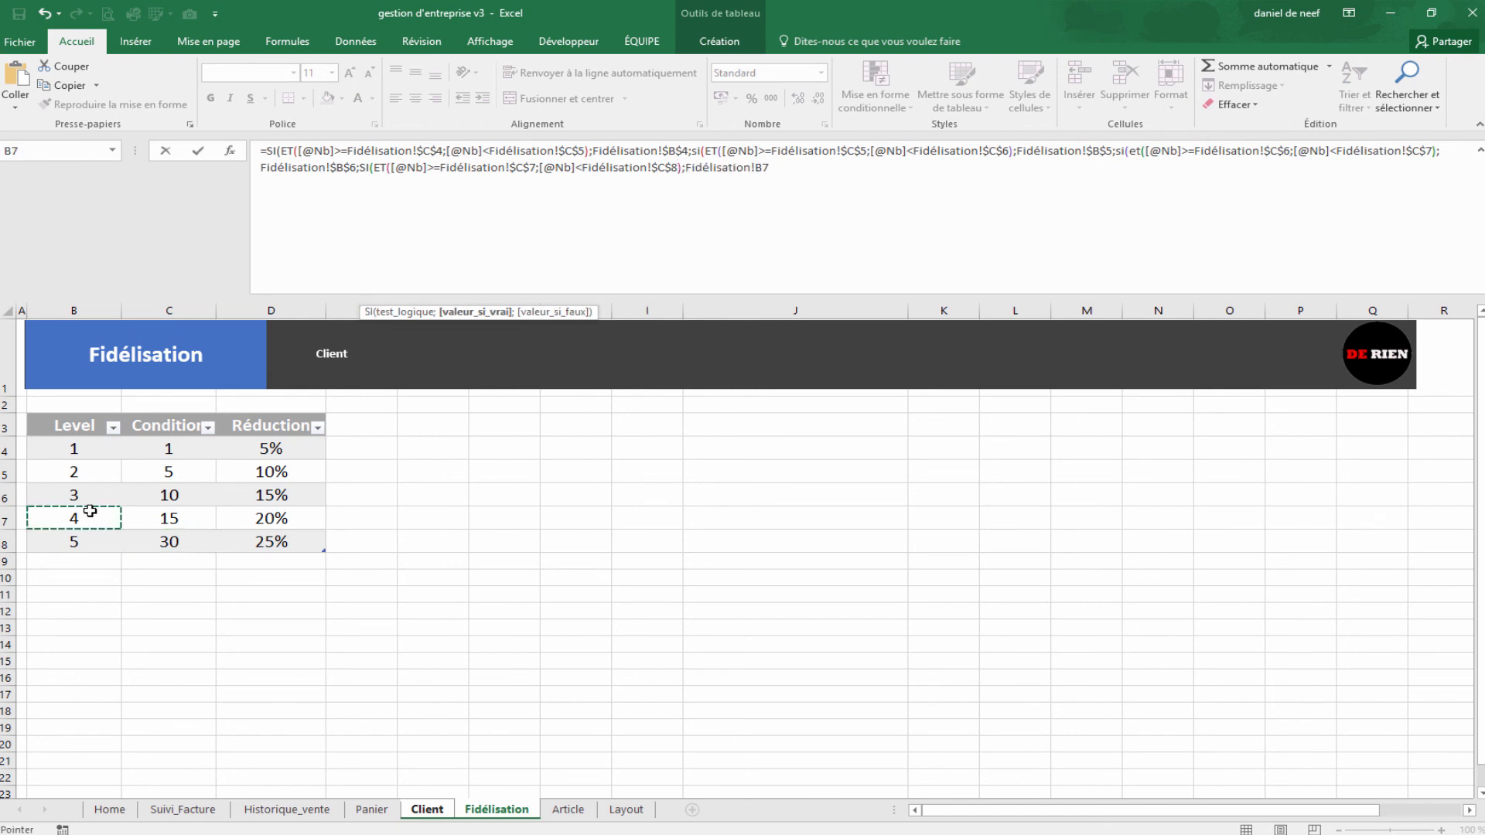
key(F4)
text(;)
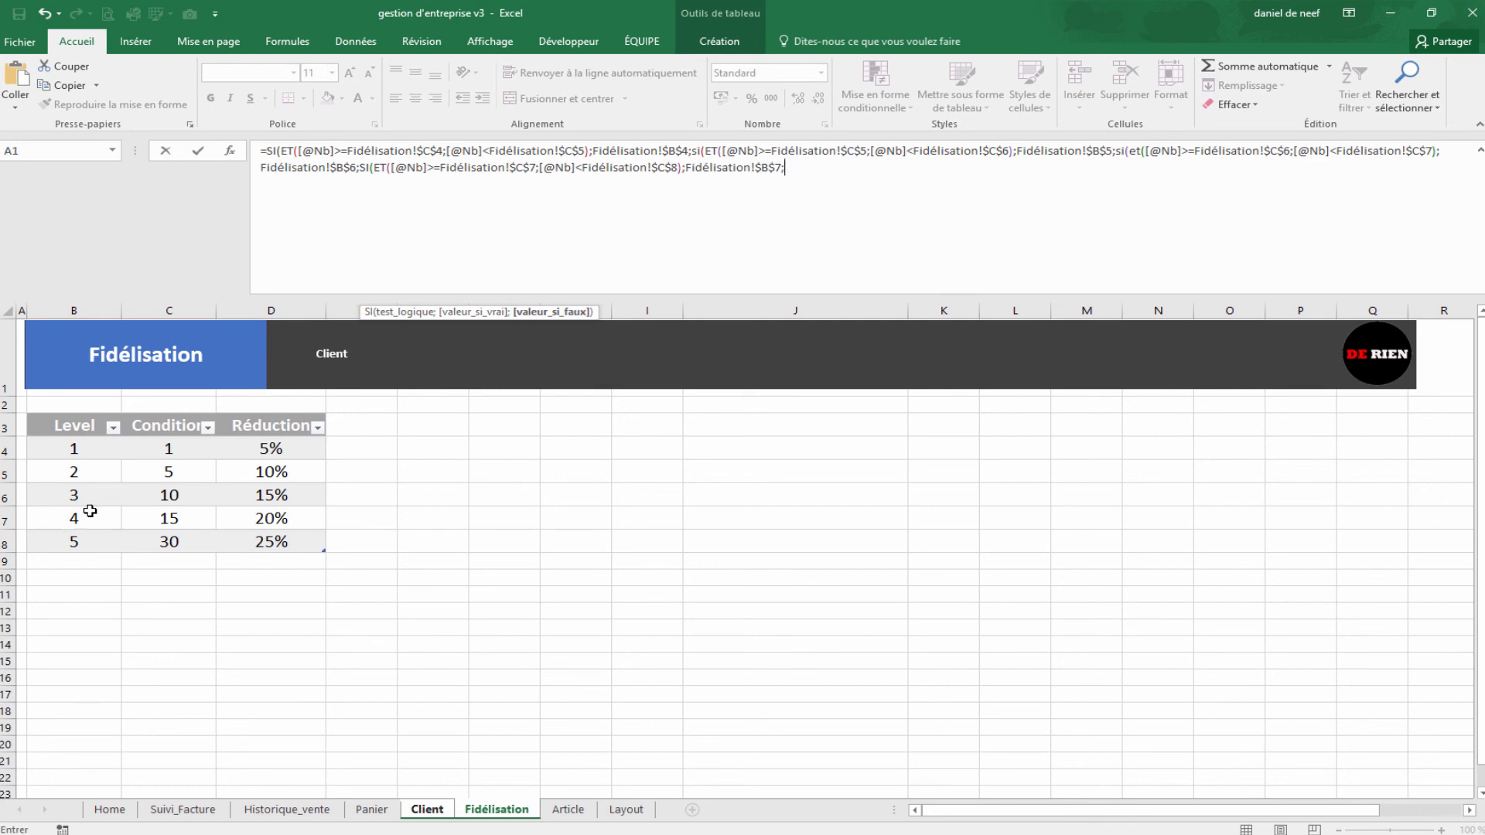
text(si)
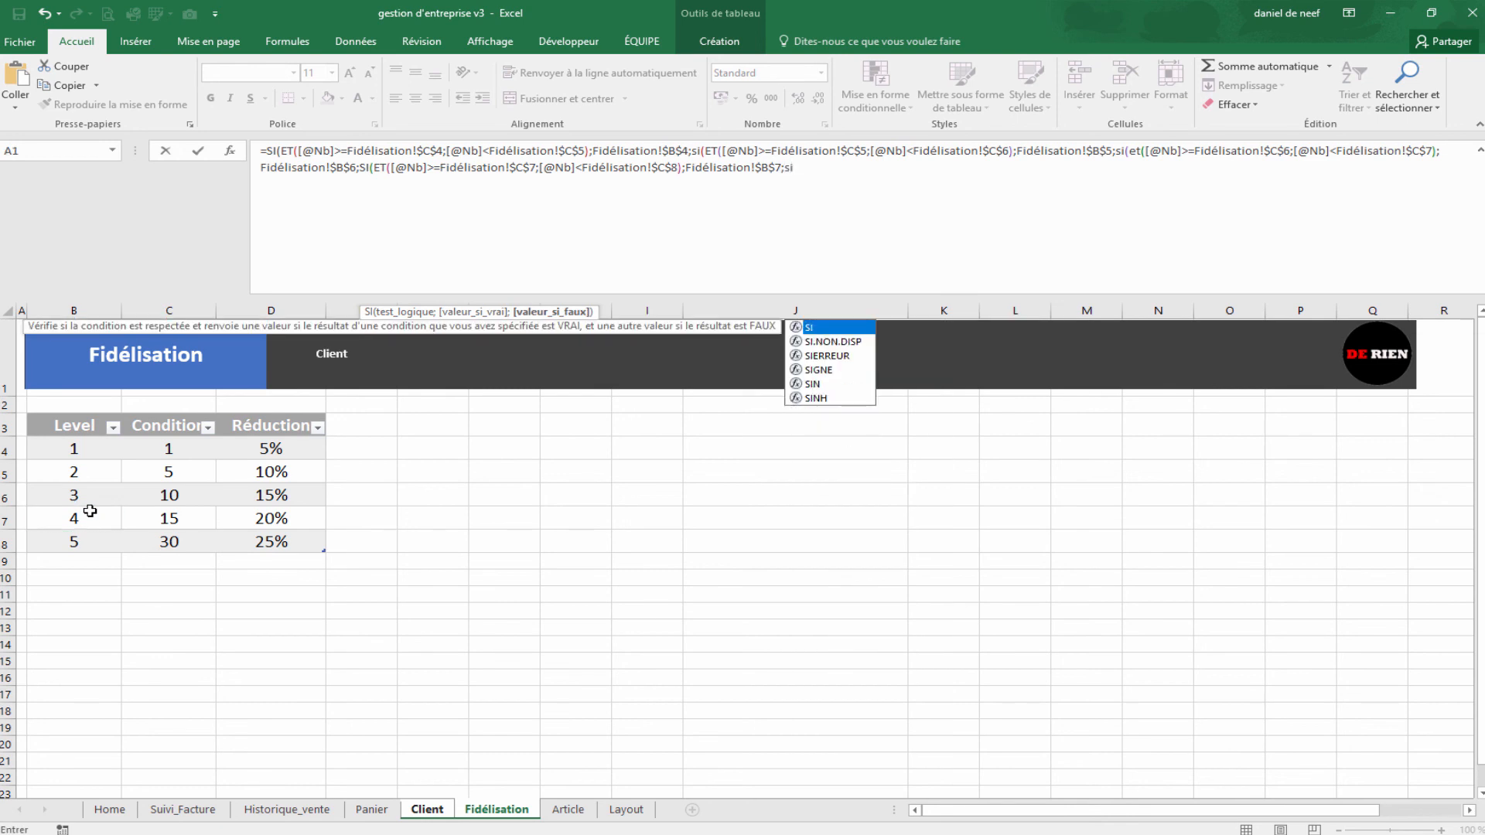
key(Tab)
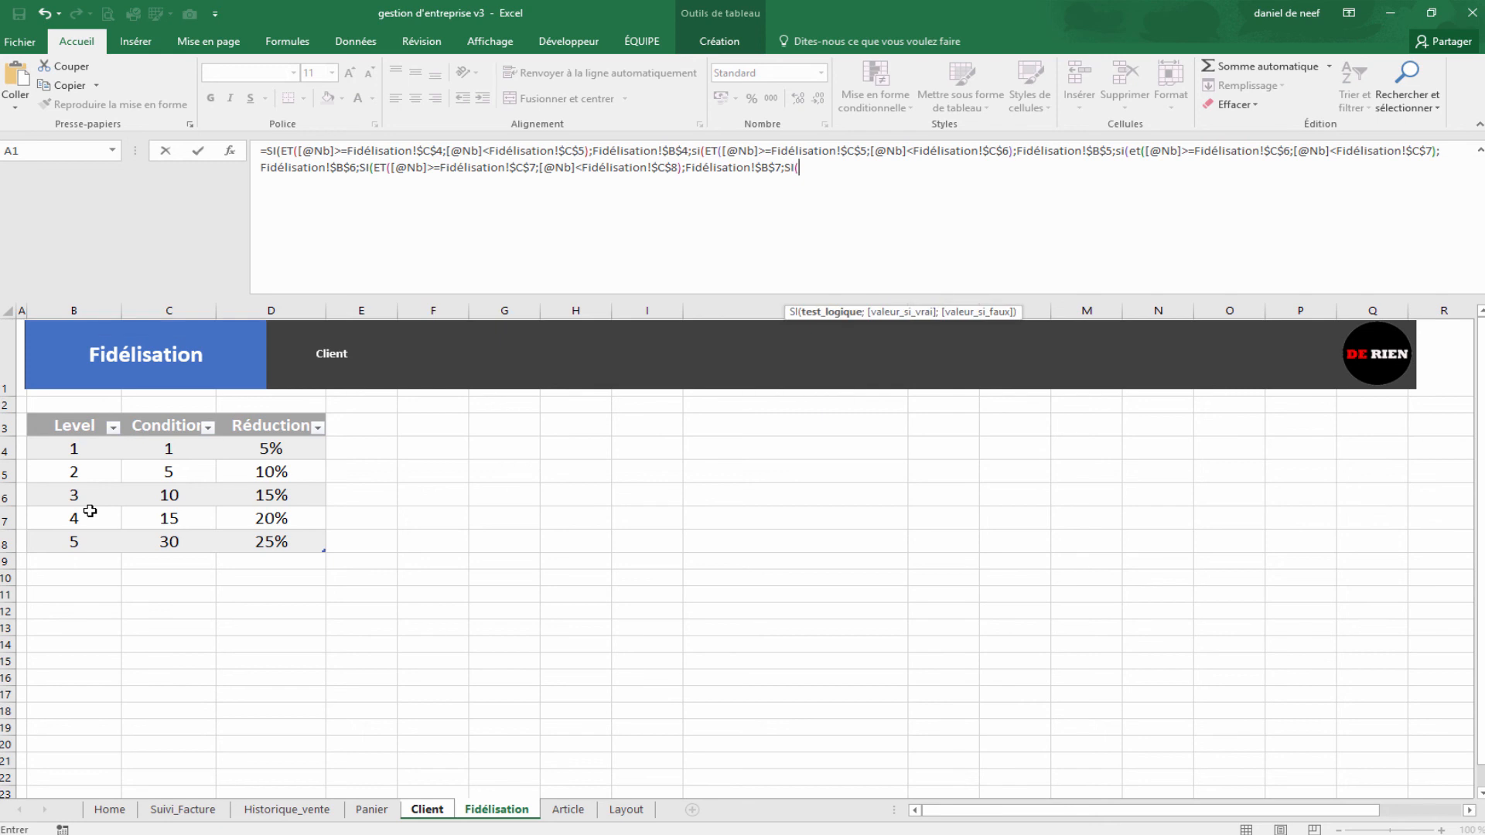
text([@Nb]>)
click(165, 543)
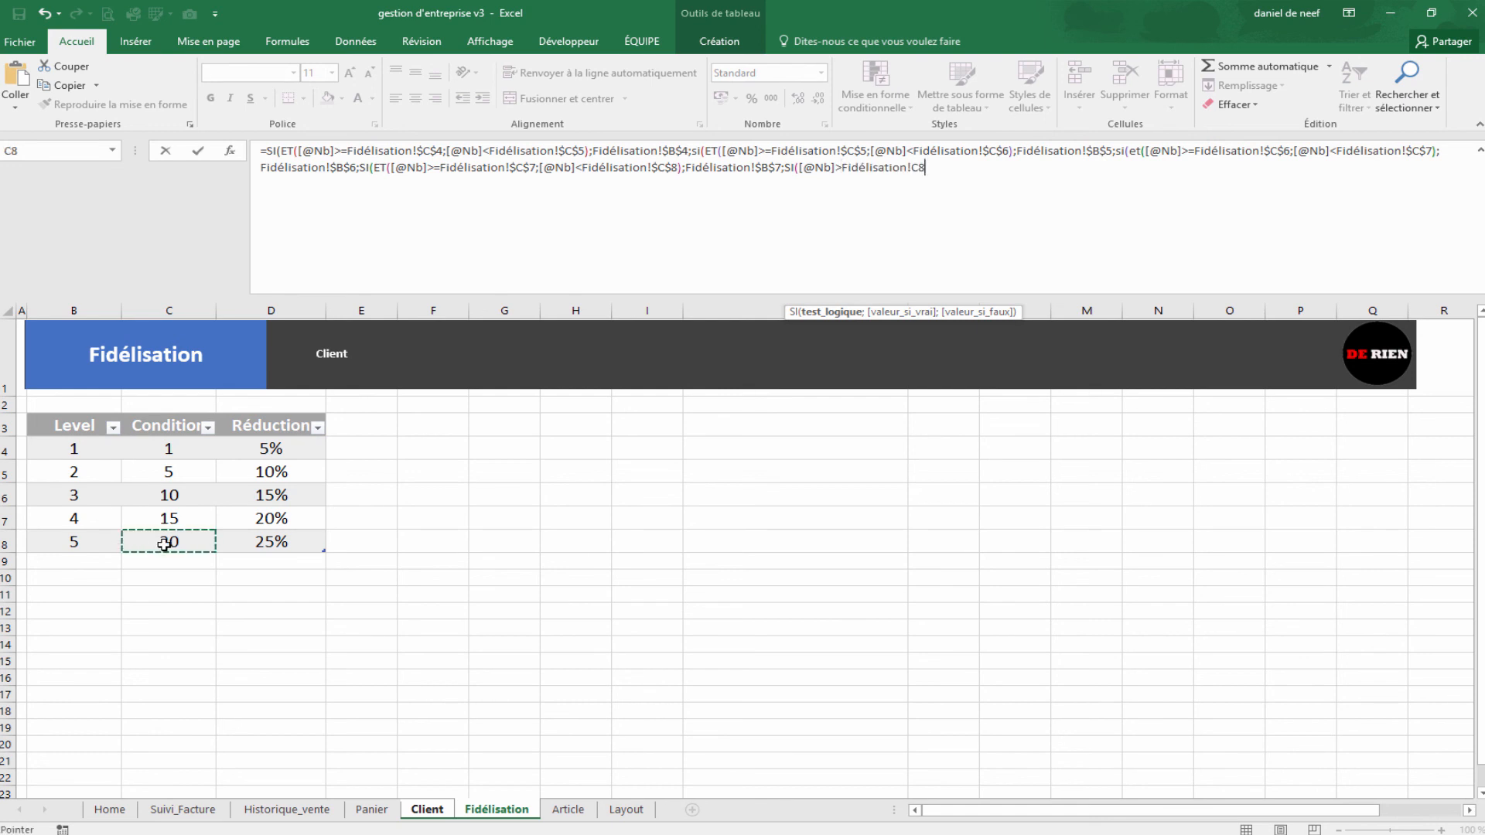
key(F4)
text(;)
click(73, 546)
key(F4)
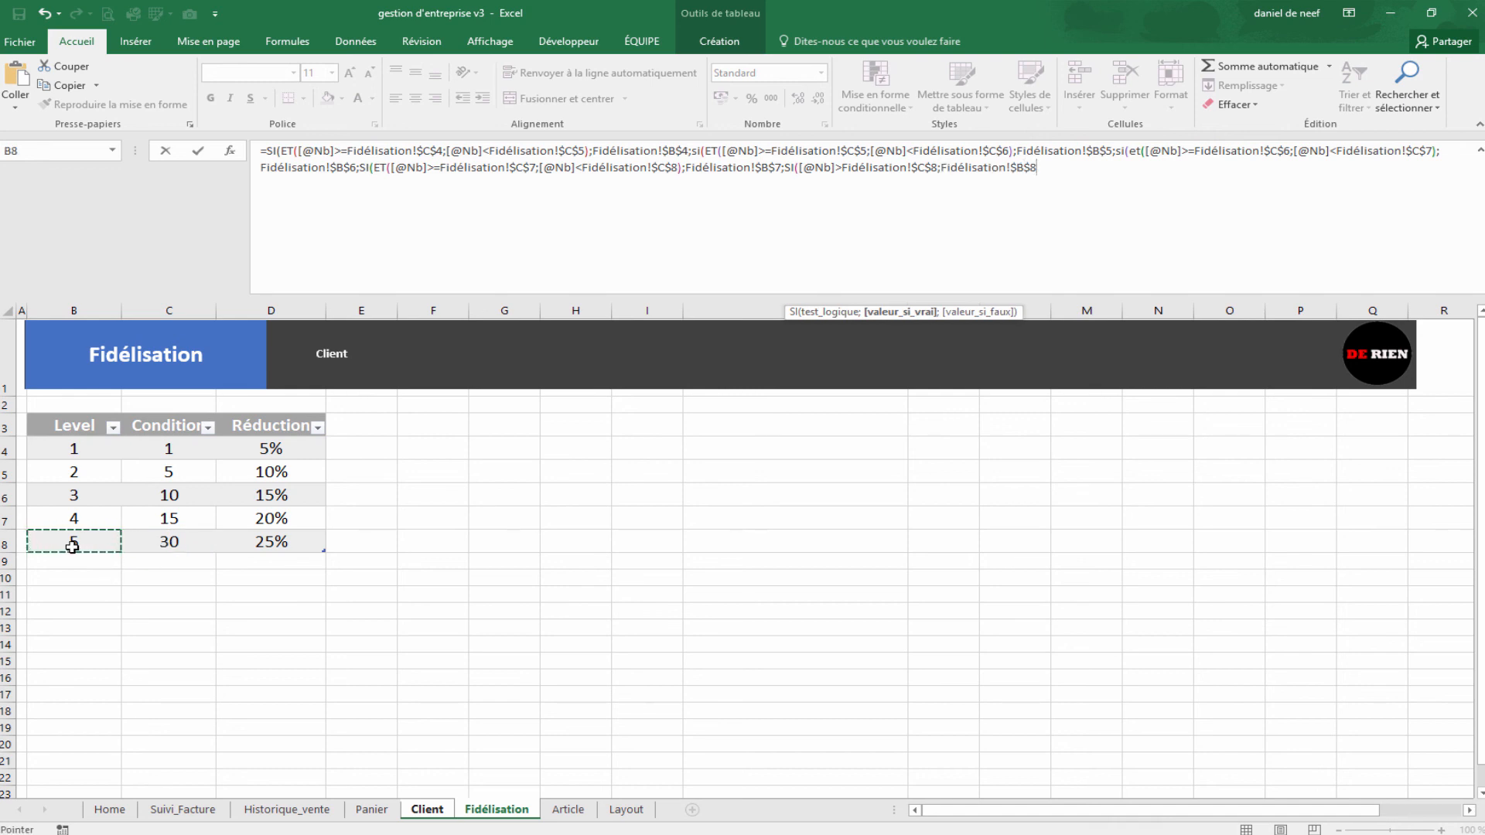
Step: Finish the formula with 0 as the last value if false and close all five nested SI functions
text(;)
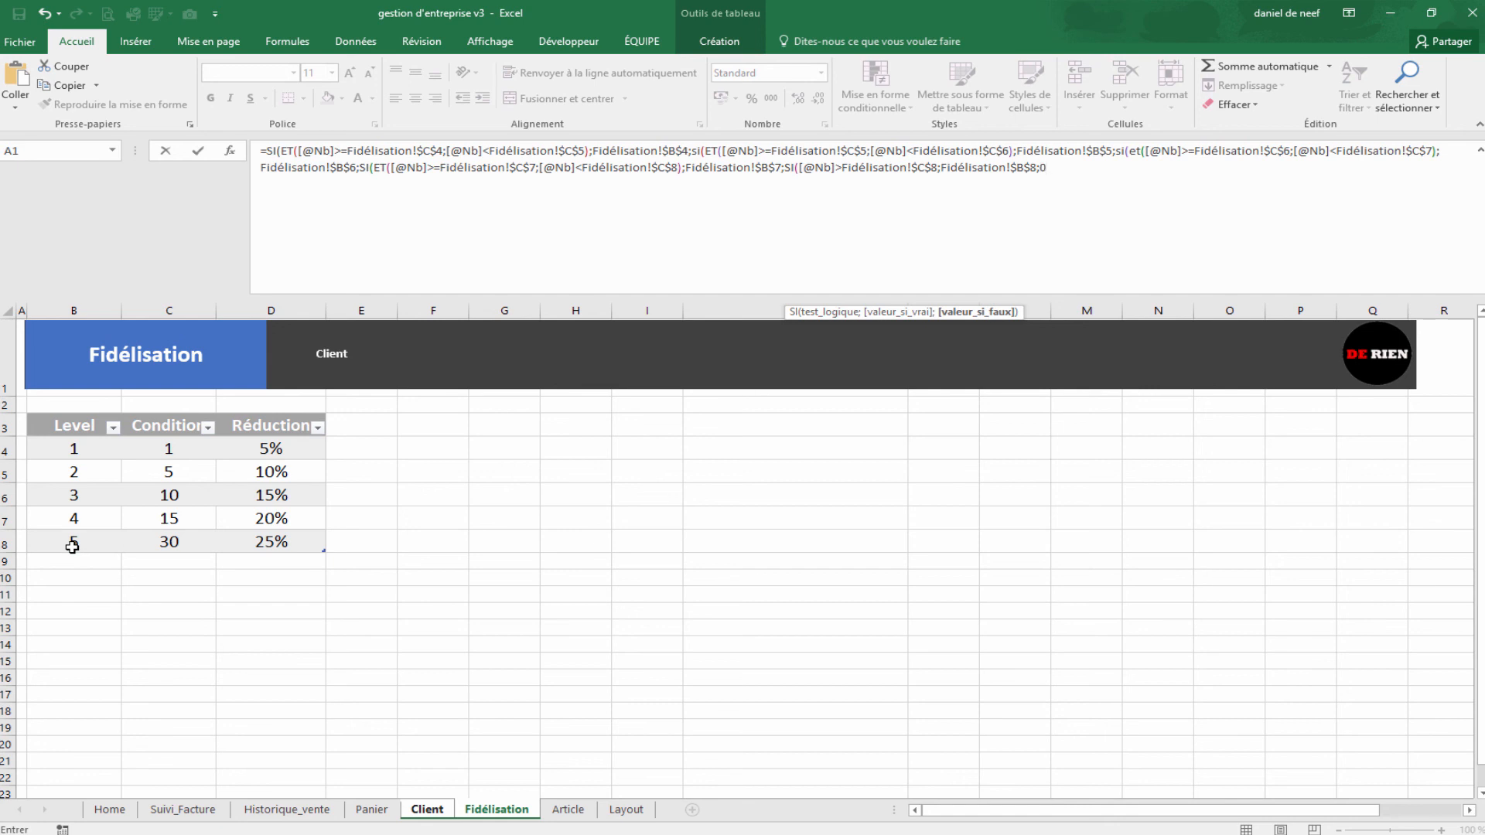
text(0)))))
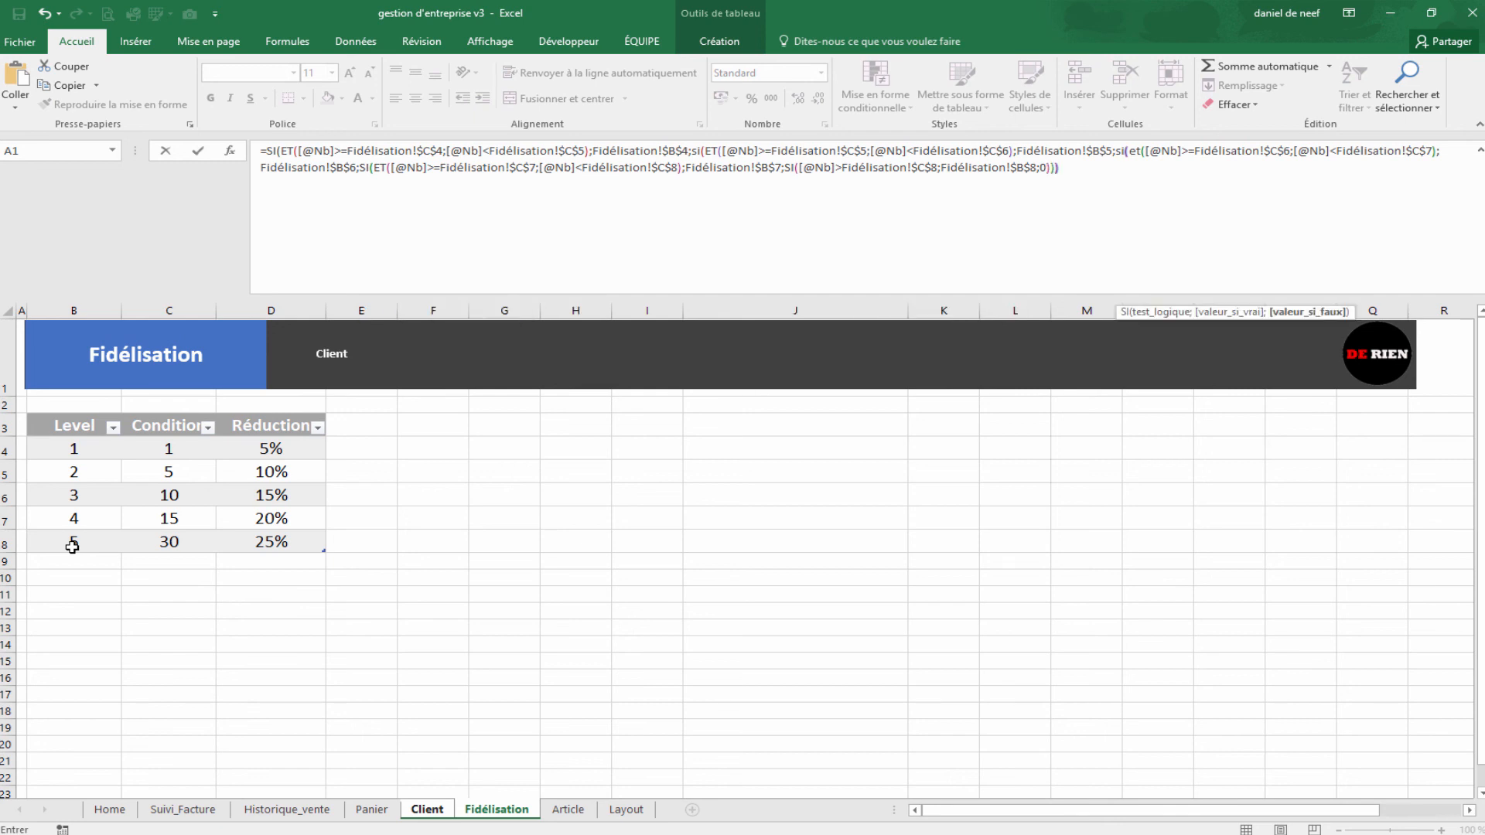
text())
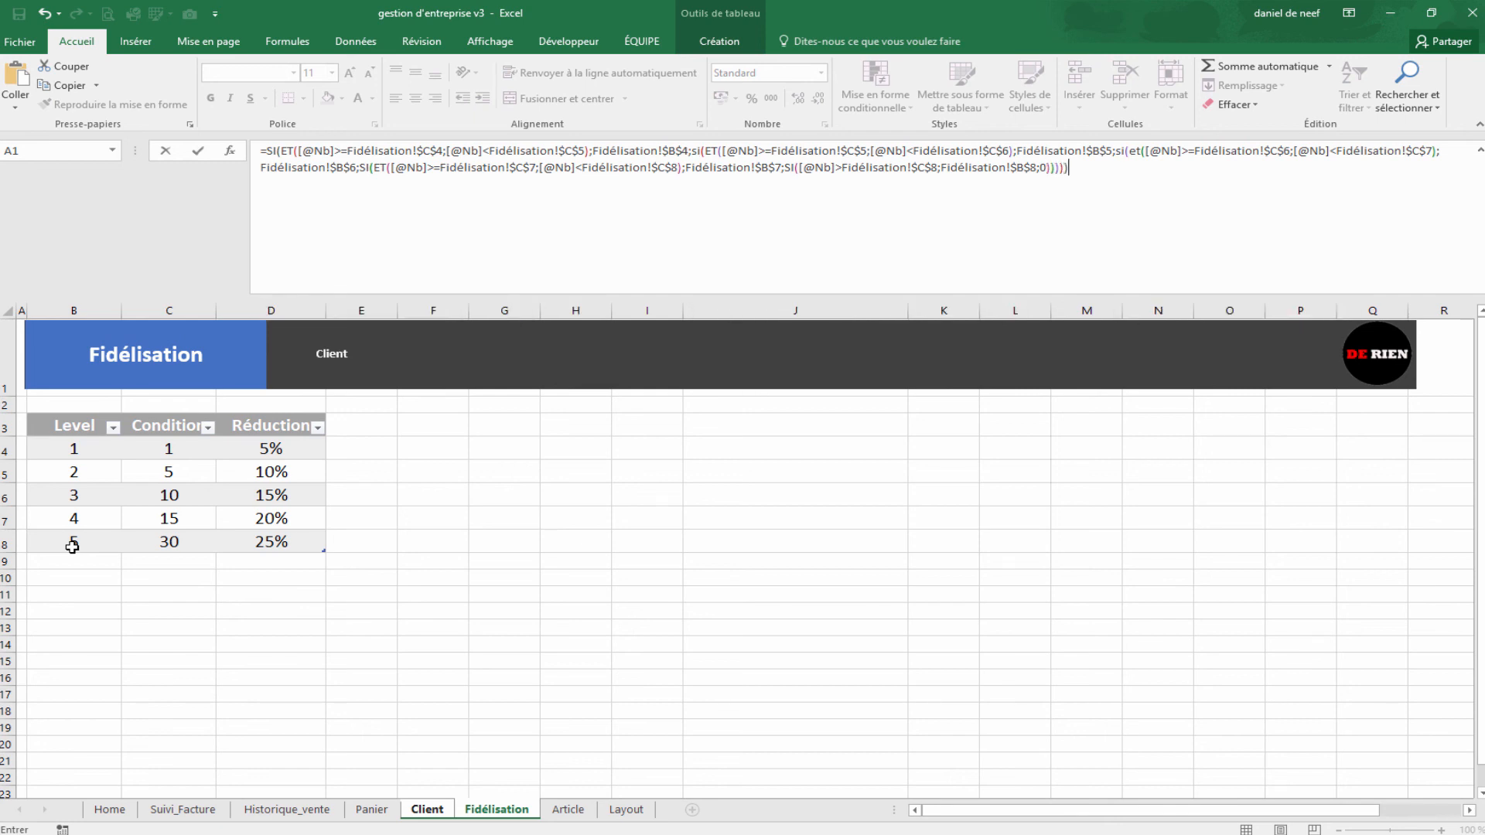
key(Return)
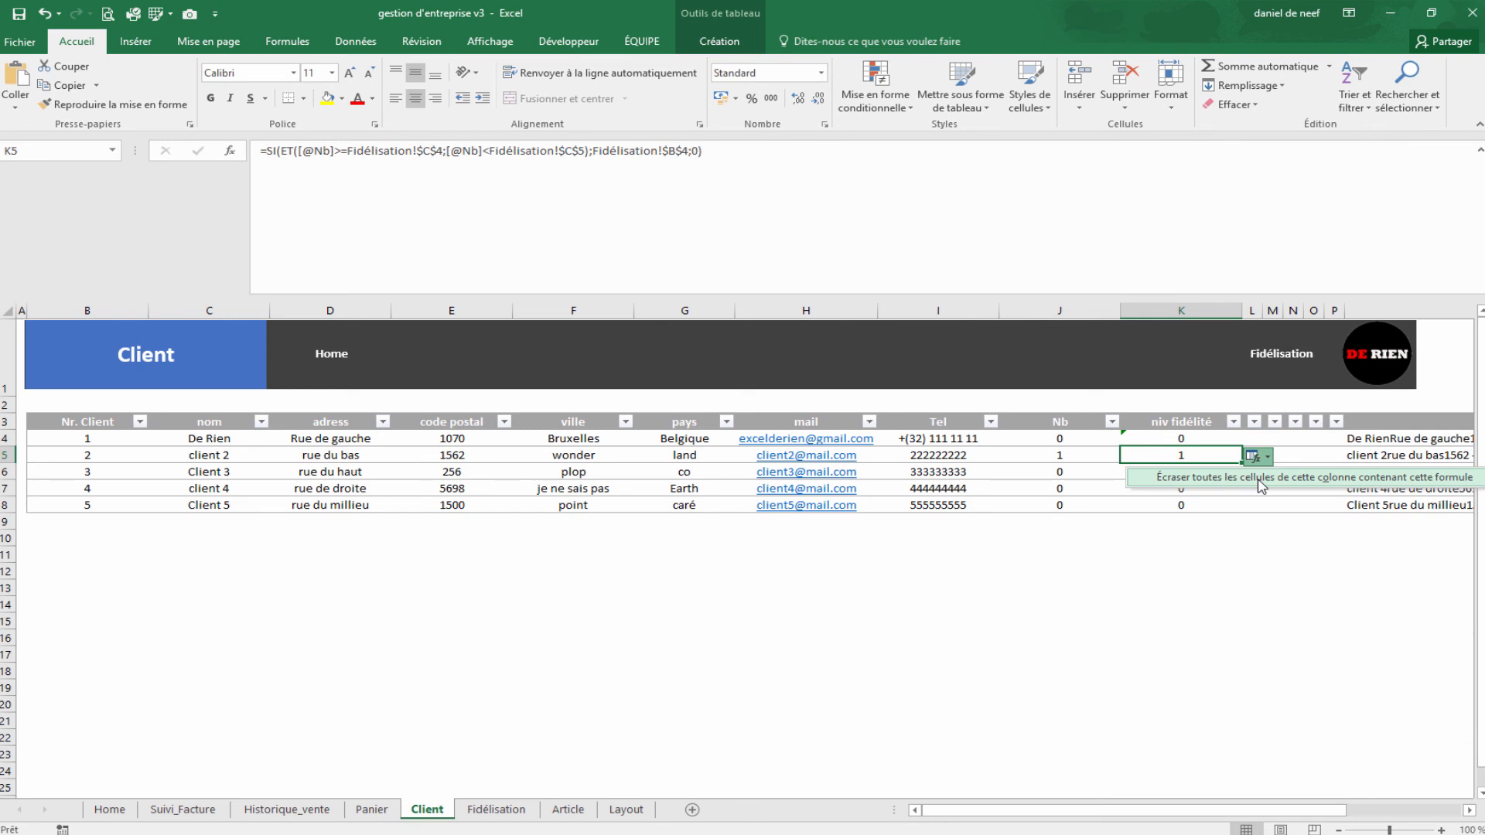
Step: Overwrite the whole niv fidélité column with the new formula and collapse the formula display
click(1261, 486)
click(1174, 607)
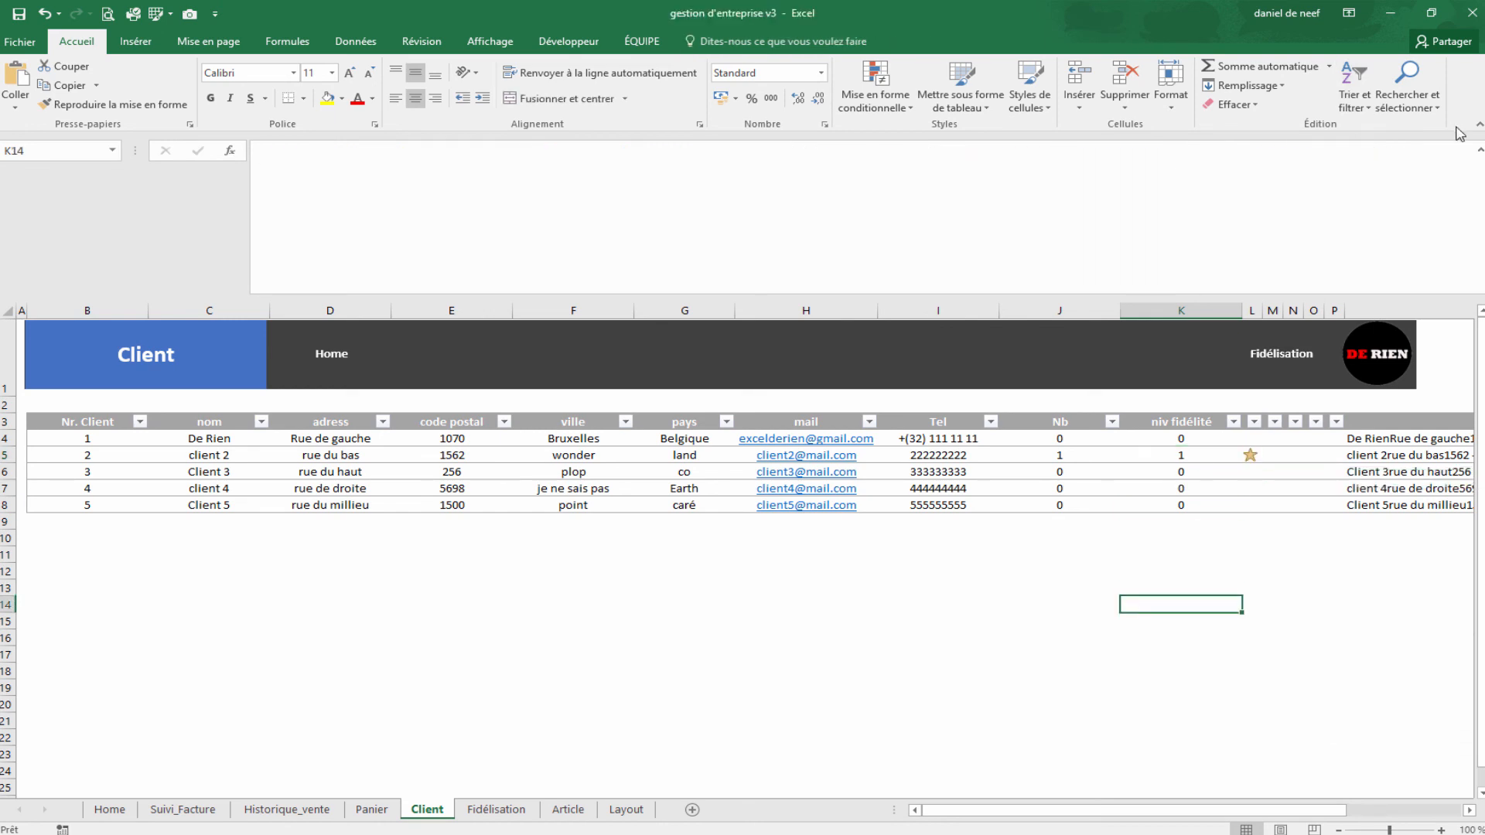
click(1480, 149)
click(664, 555)
Step: Examine the niv fidélité formula and the Nb formulas of the first two clients
click(1169, 308)
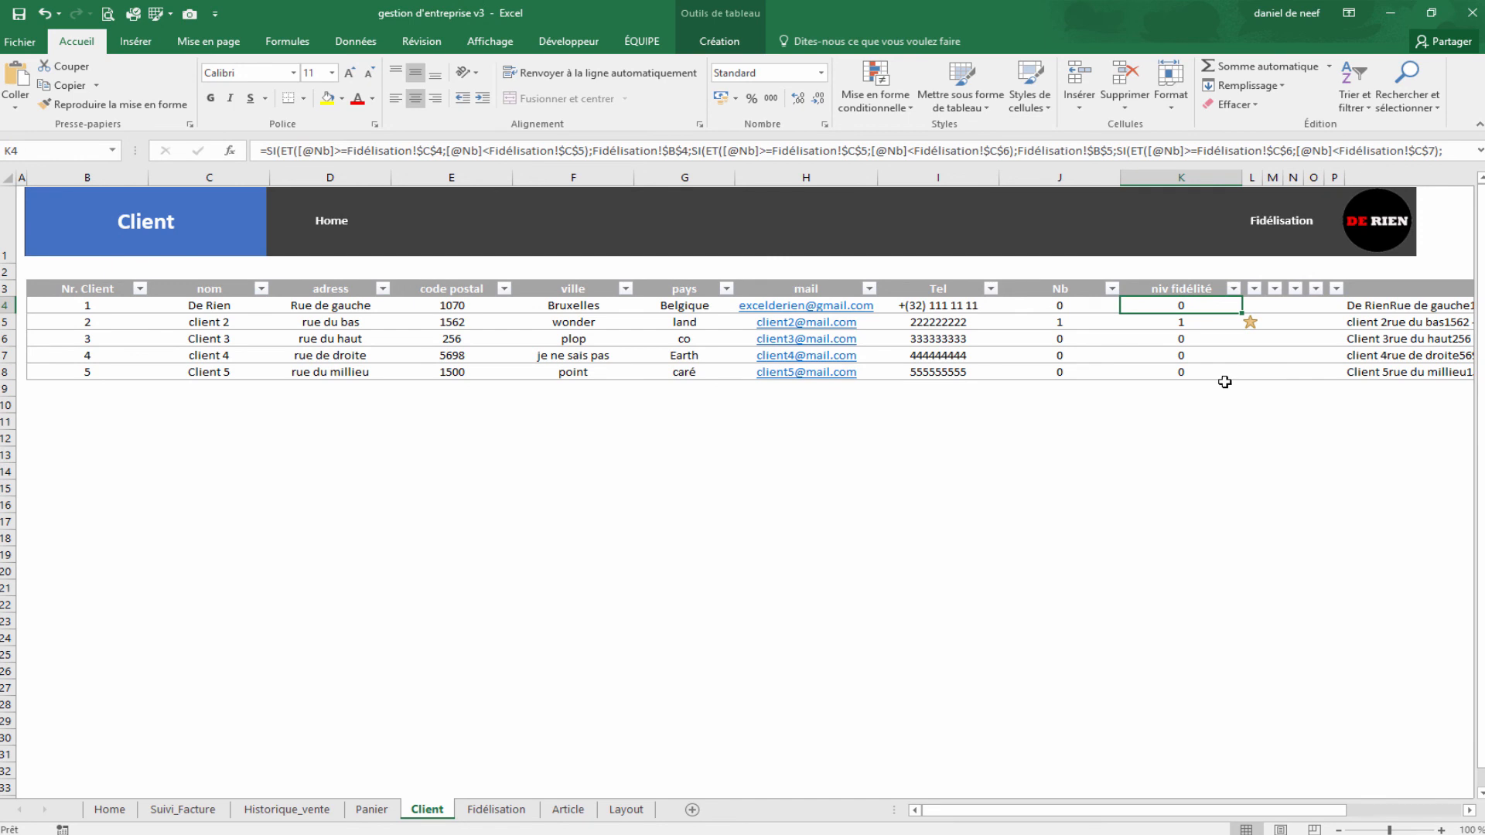
click(1211, 416)
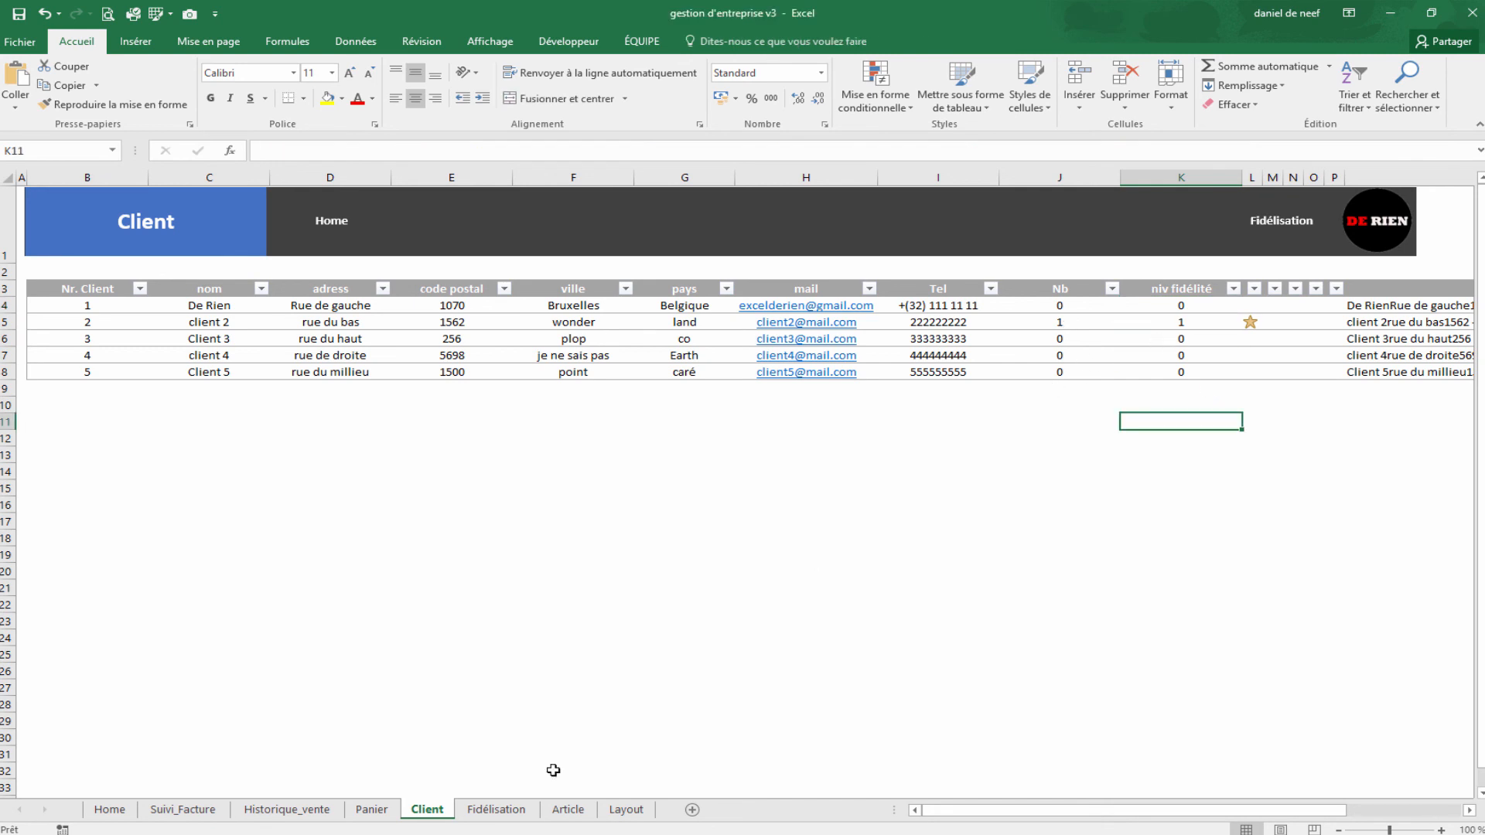
click(1078, 354)
click(1085, 321)
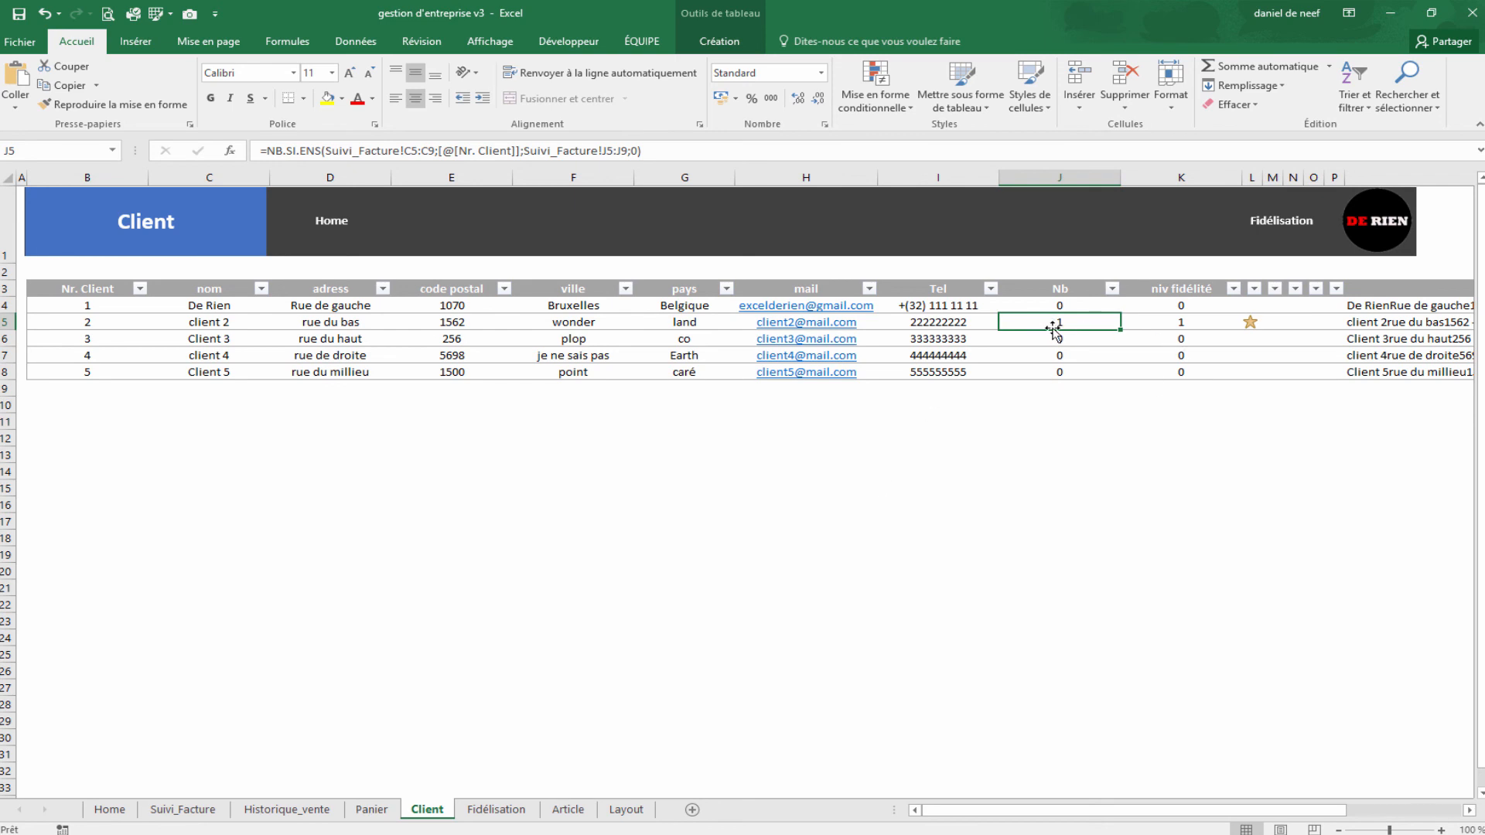
click(978, 490)
click(1074, 308)
click(1071, 320)
click(1071, 308)
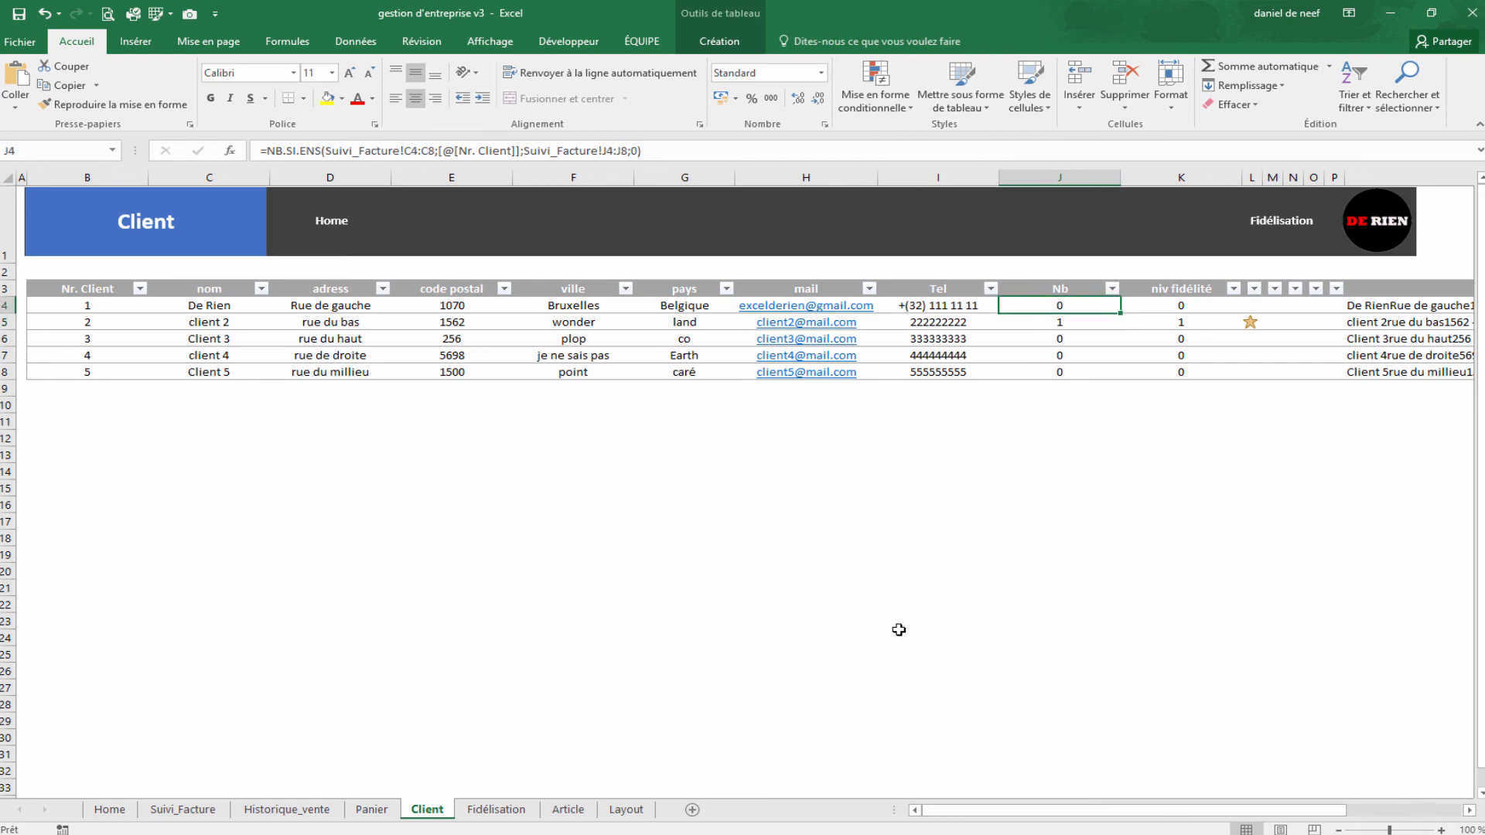
Step: Test the first client's level with an Nb of 5 against the Fidélisation conditions, and undo the entry
text(5)
key(Return)
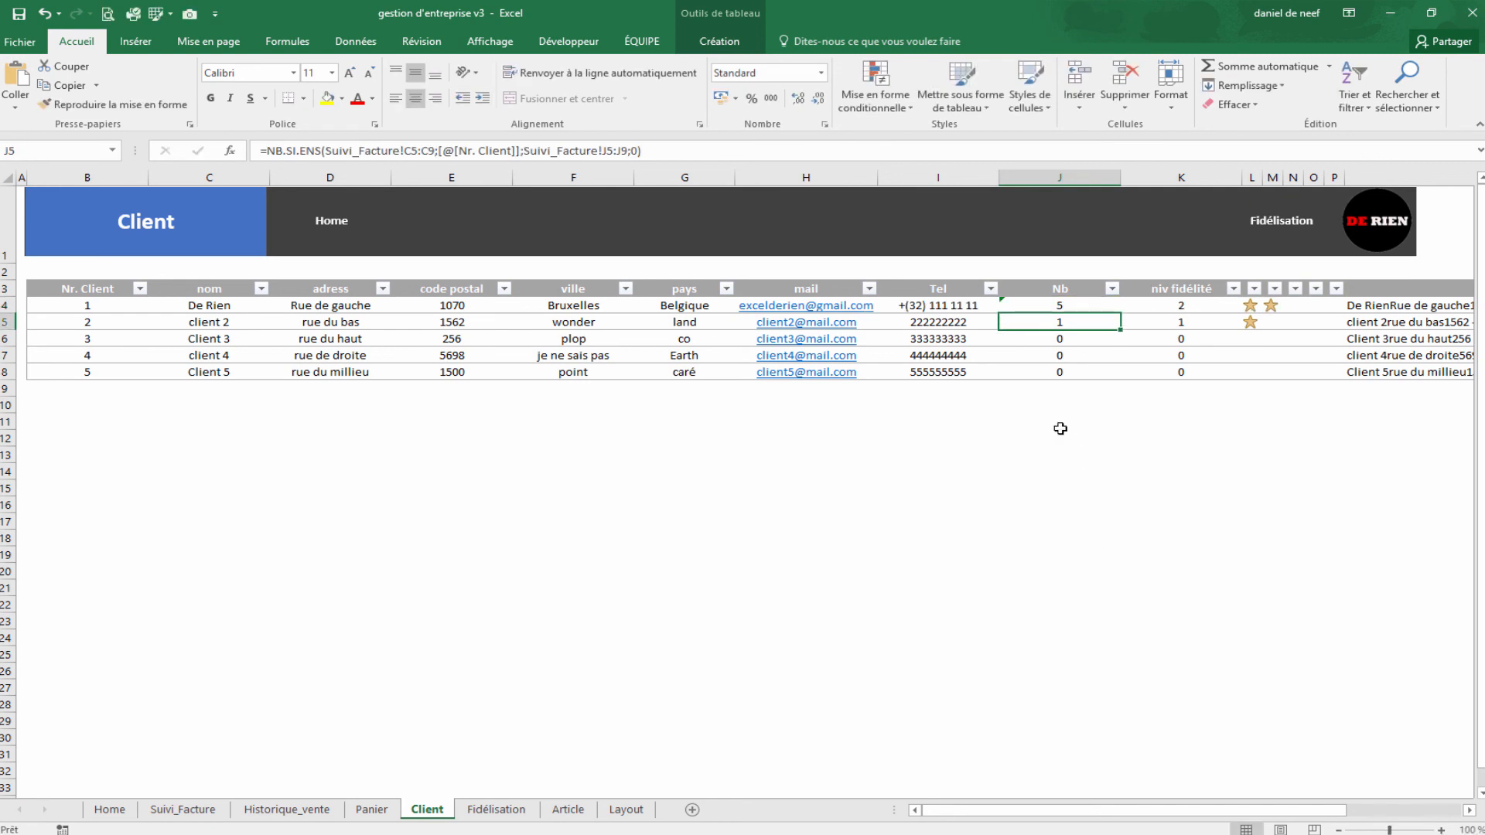
click(477, 812)
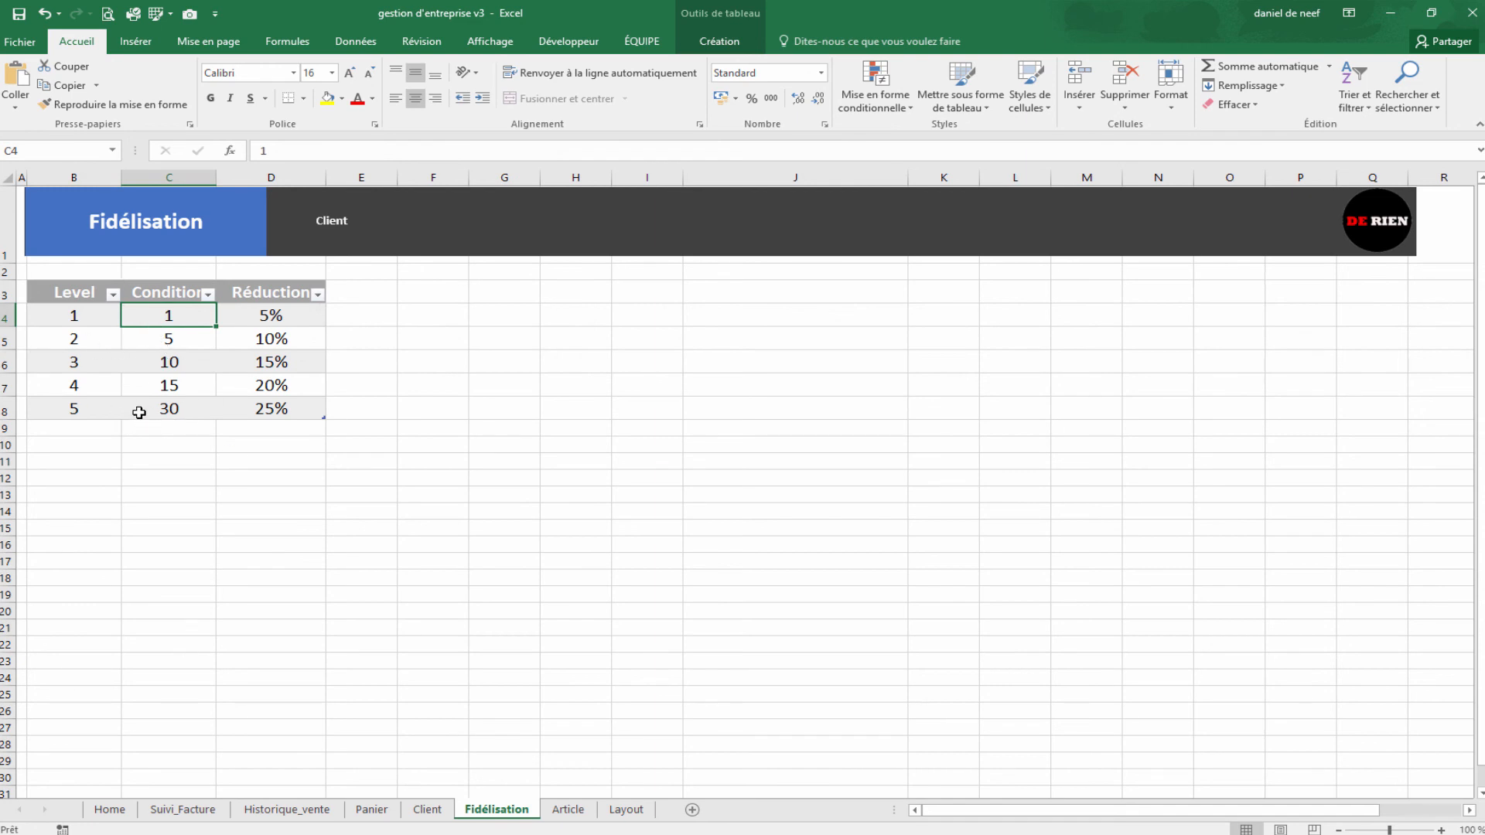
click(427, 809)
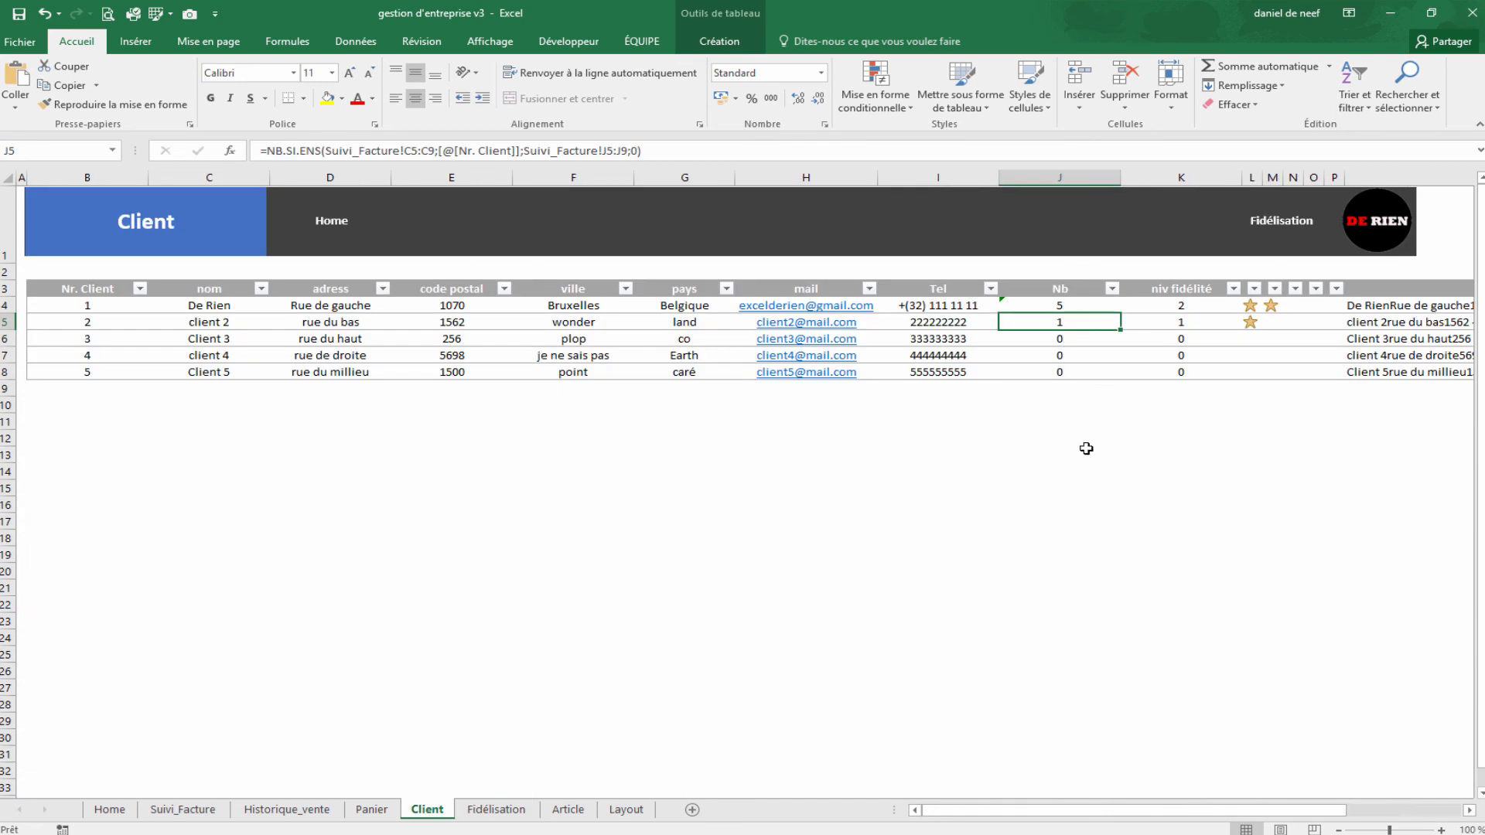
key(ctrl+z)
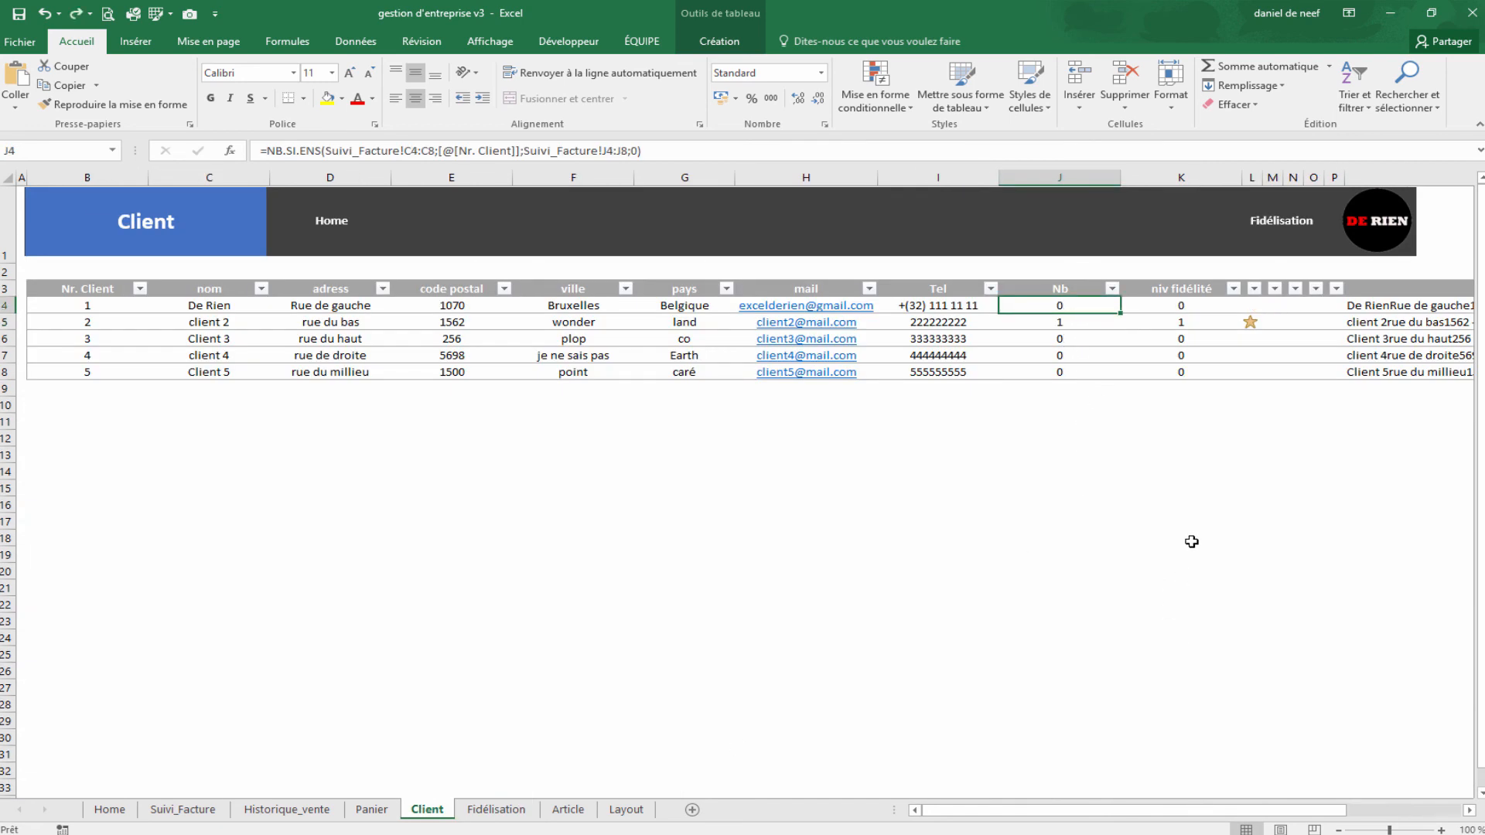
Step: Test the highest loyalty level by setting the first client's Nb to 30
text(30)
key(Return)
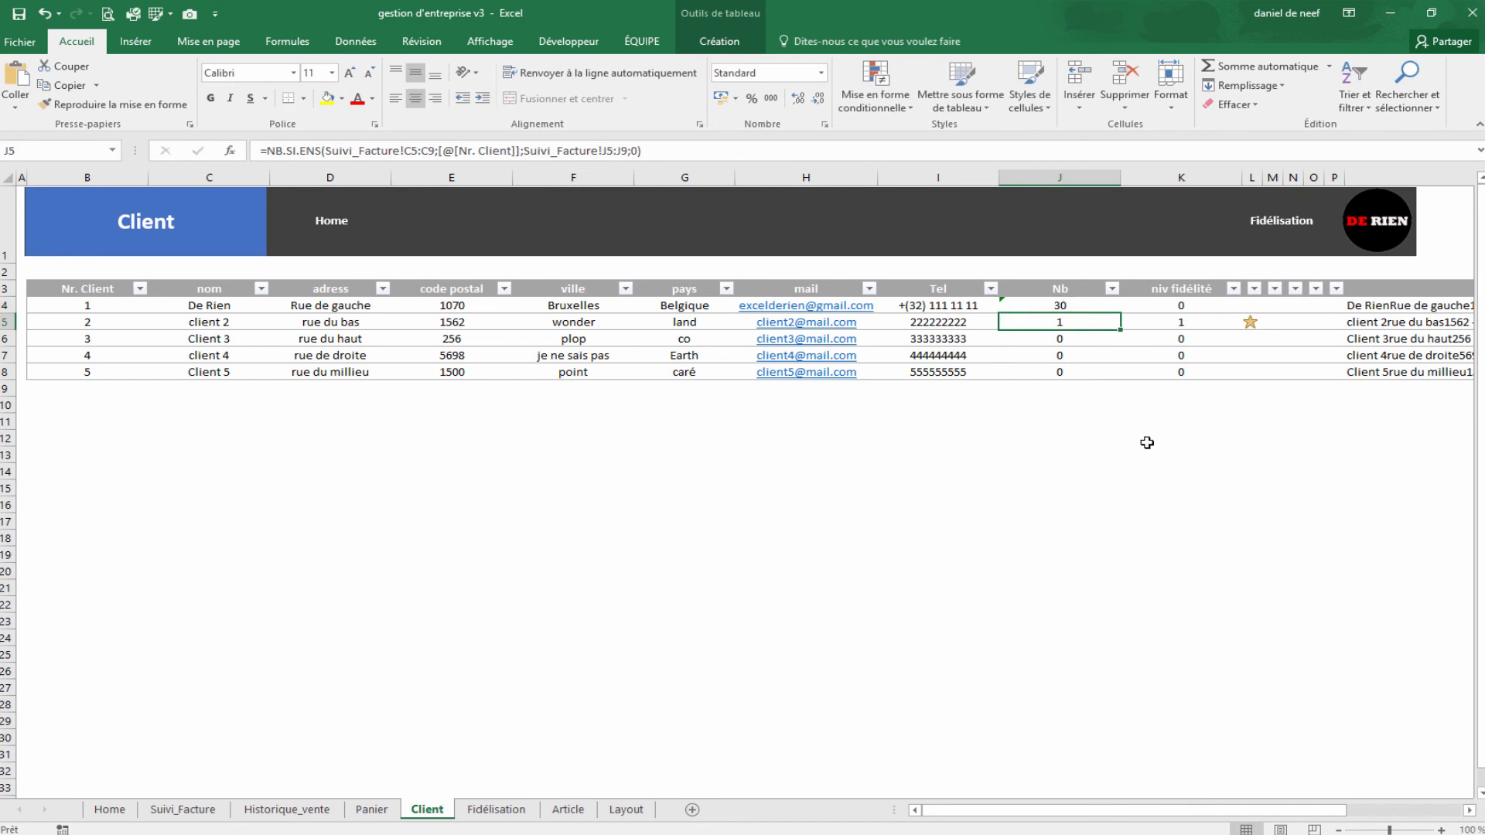
click(1066, 307)
click(1180, 308)
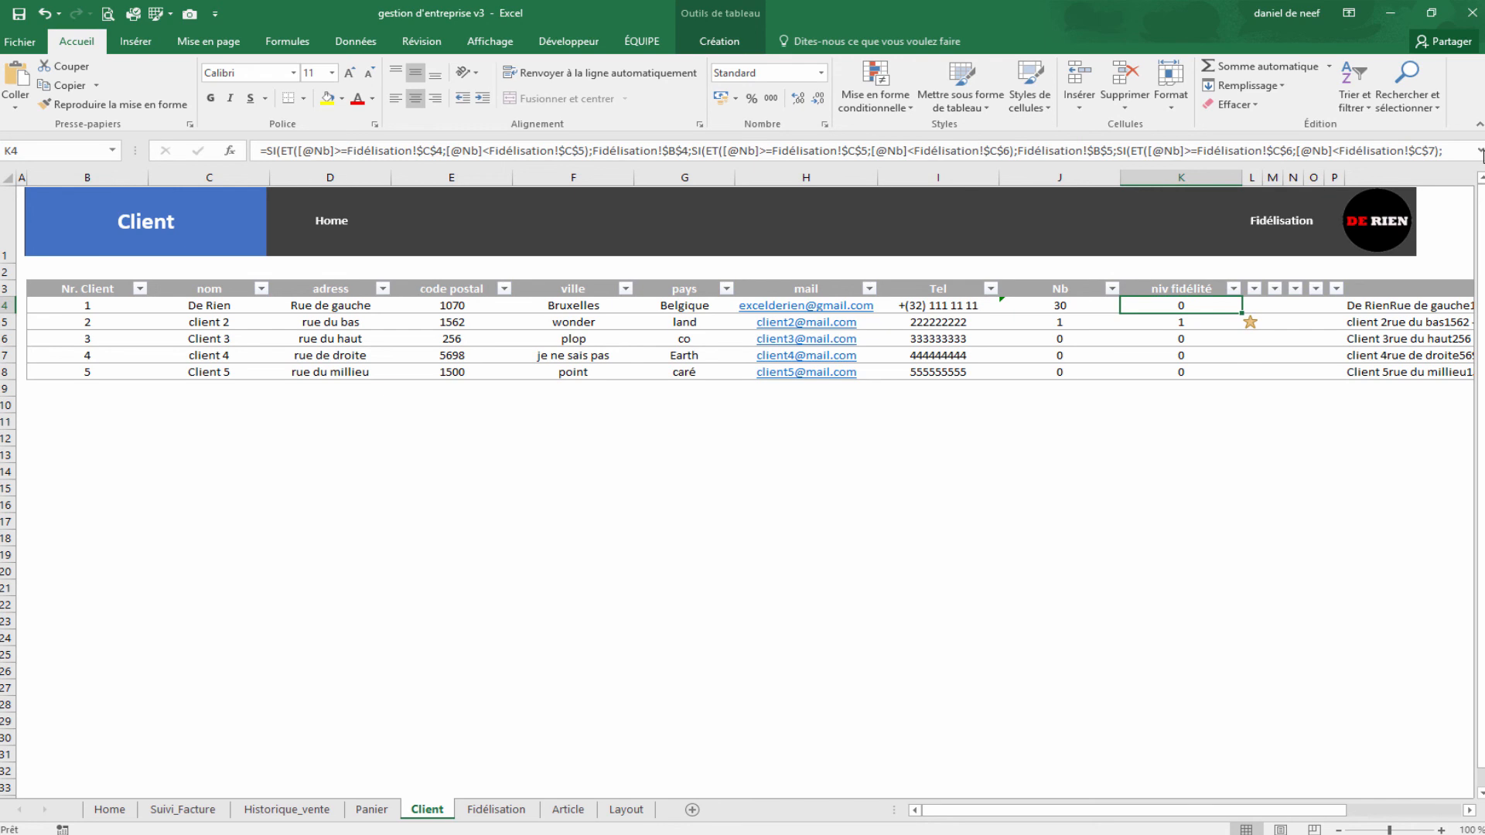
click(1478, 150)
click(850, 165)
text(=)
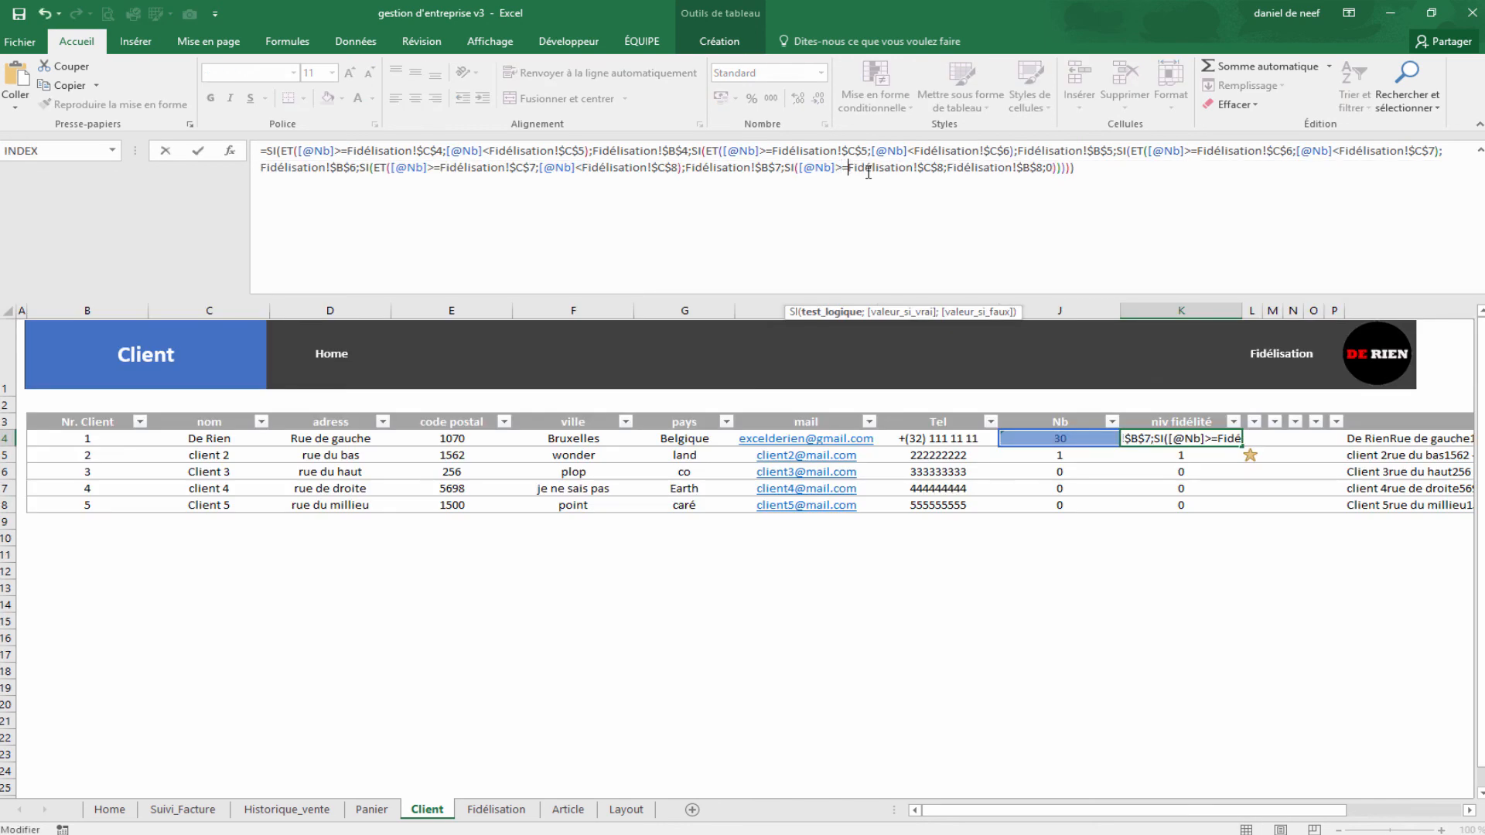
key(Return)
click(1055, 555)
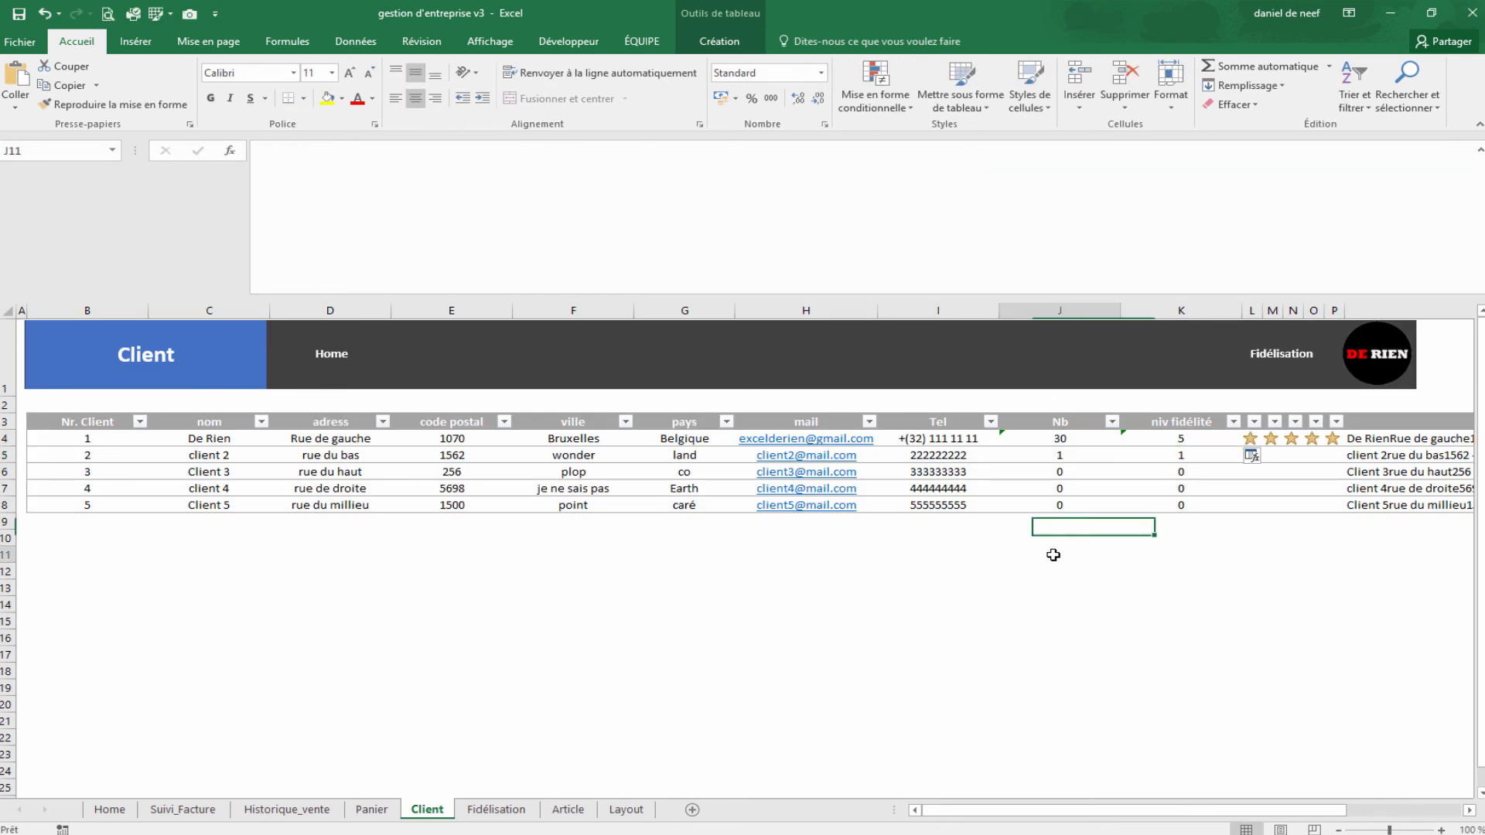
key(ctrl+z)
key(ctrl+z)
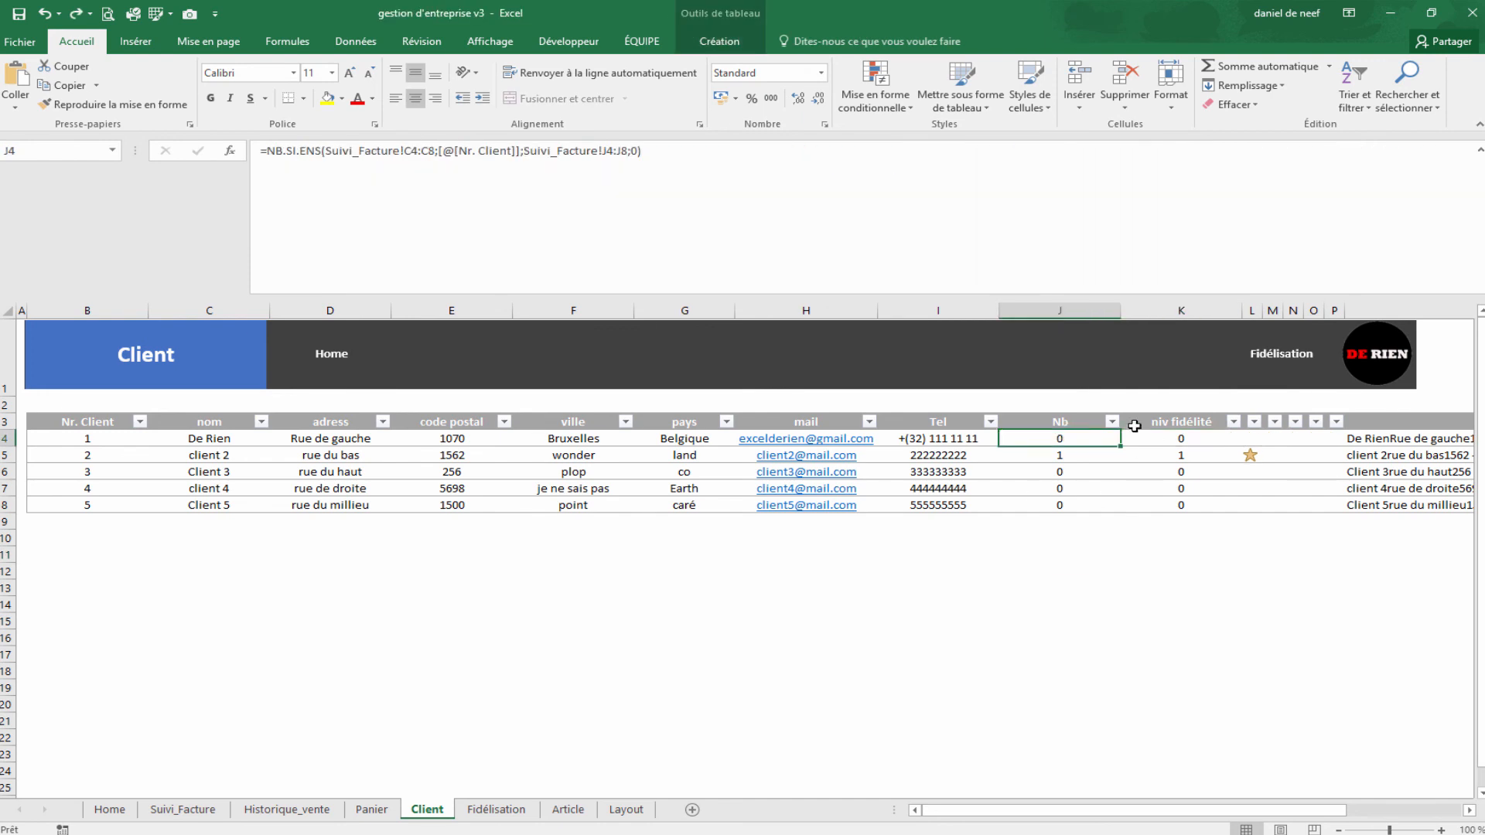
click(1181, 440)
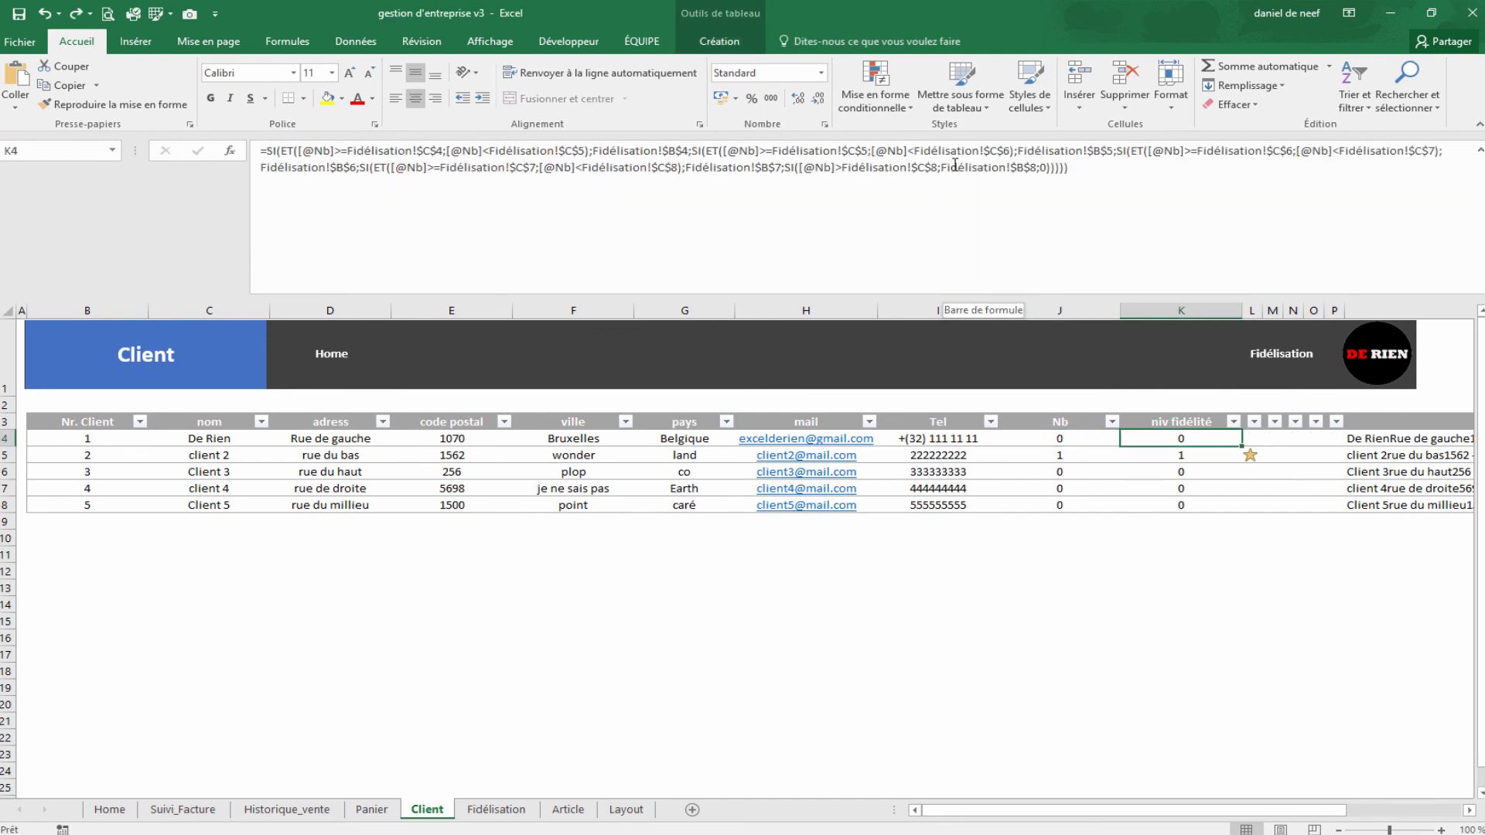
click(840, 166)
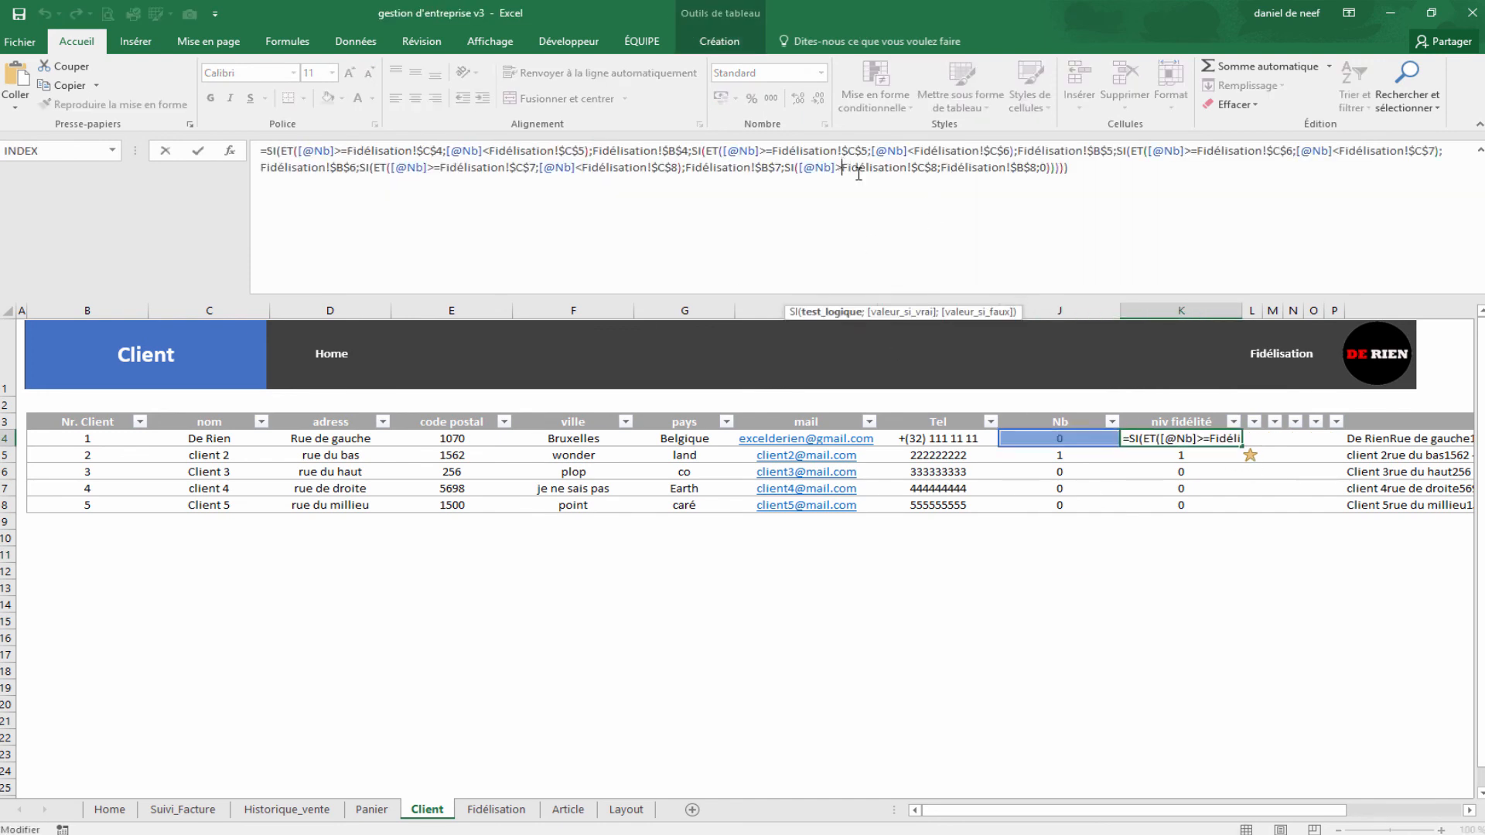
text(=)
key(Return)
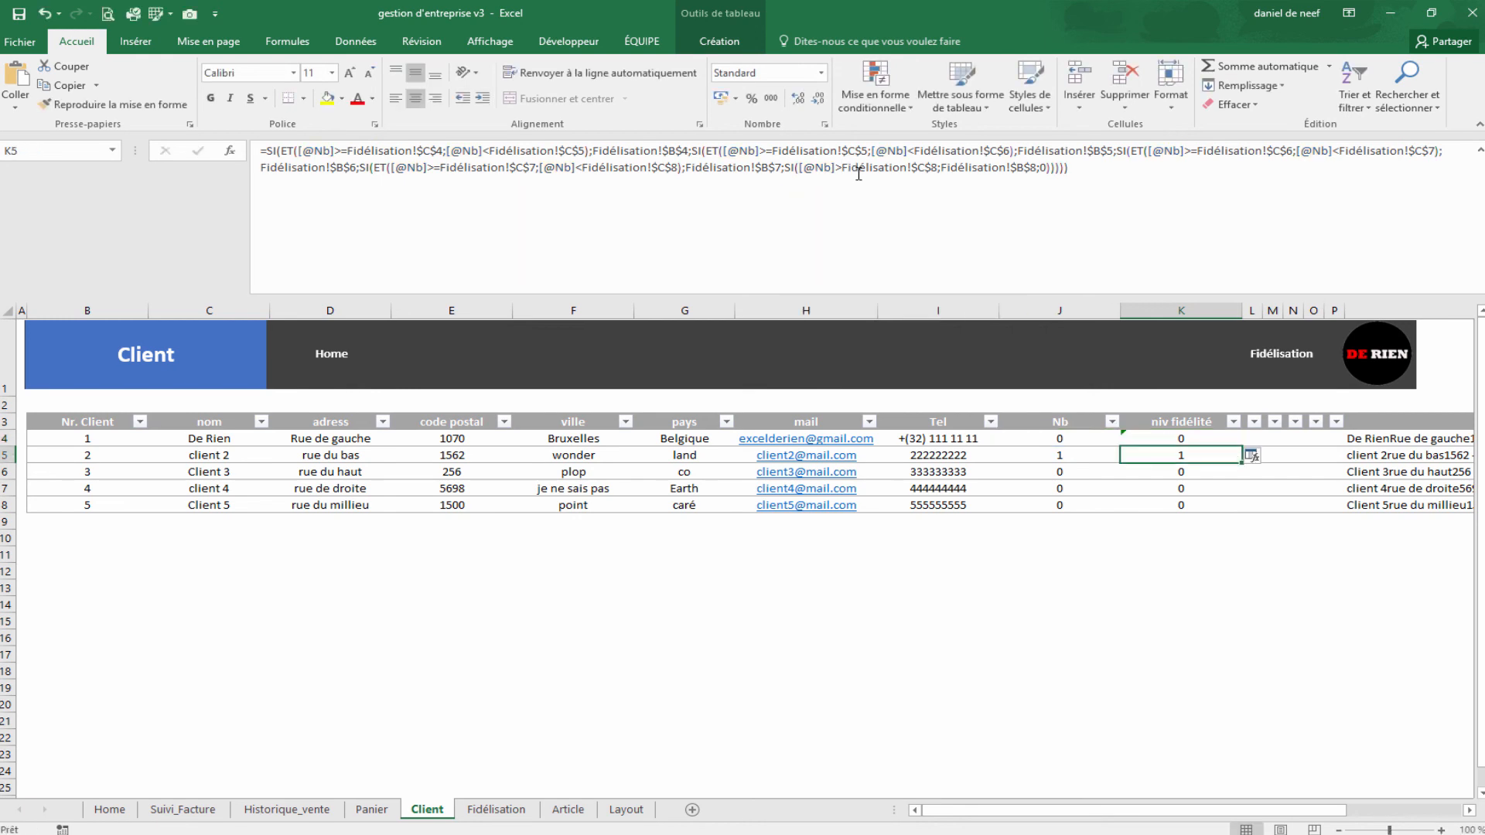
click(1260, 480)
click(1181, 636)
Step: Test the corrected formula with an Nb of 30 for the first client, and undo the entry
click(1051, 438)
text(30)
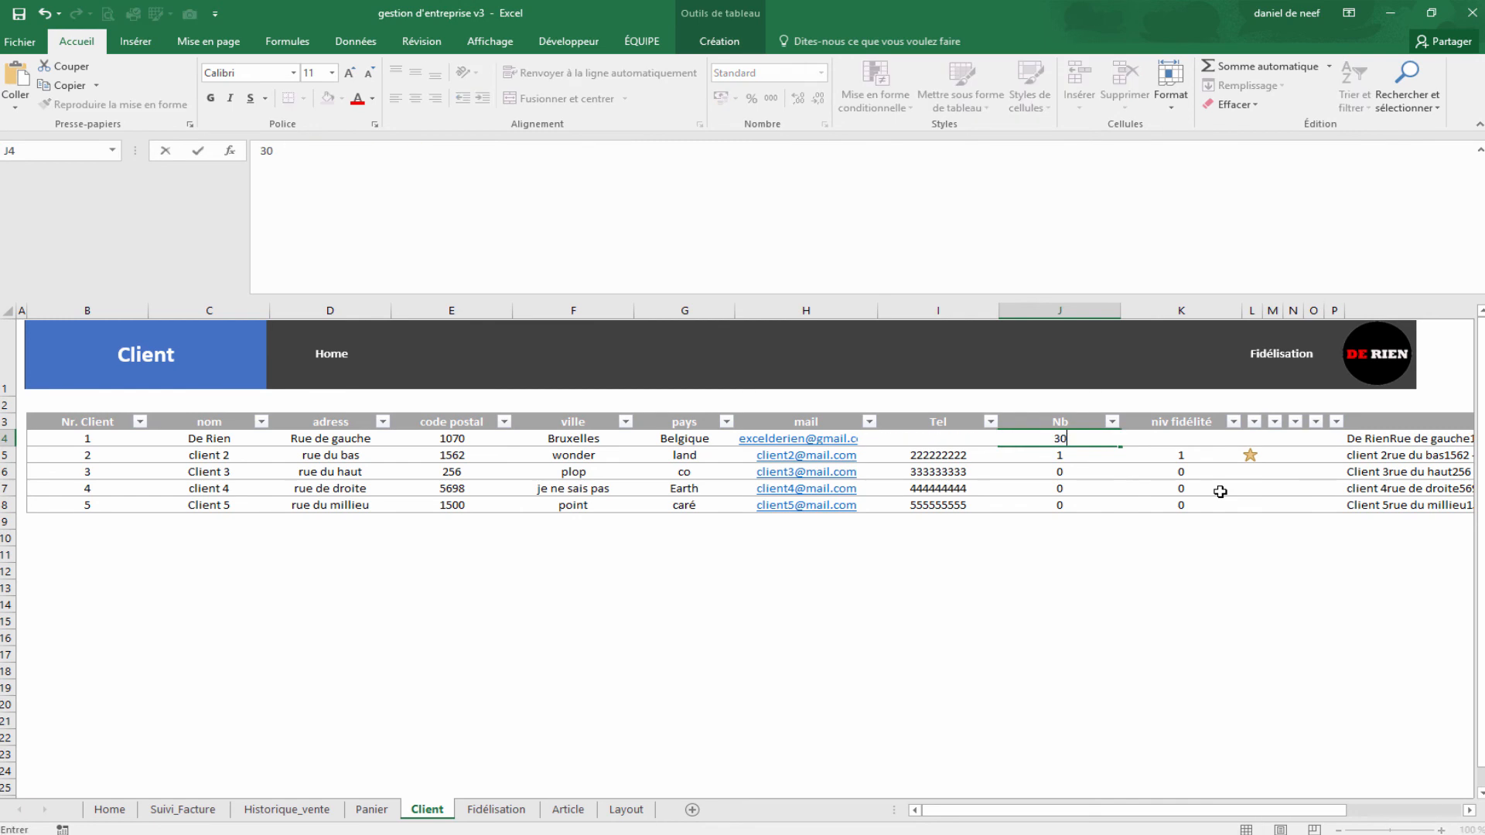
key(Return)
click(1039, 437)
key(ctrl+z)
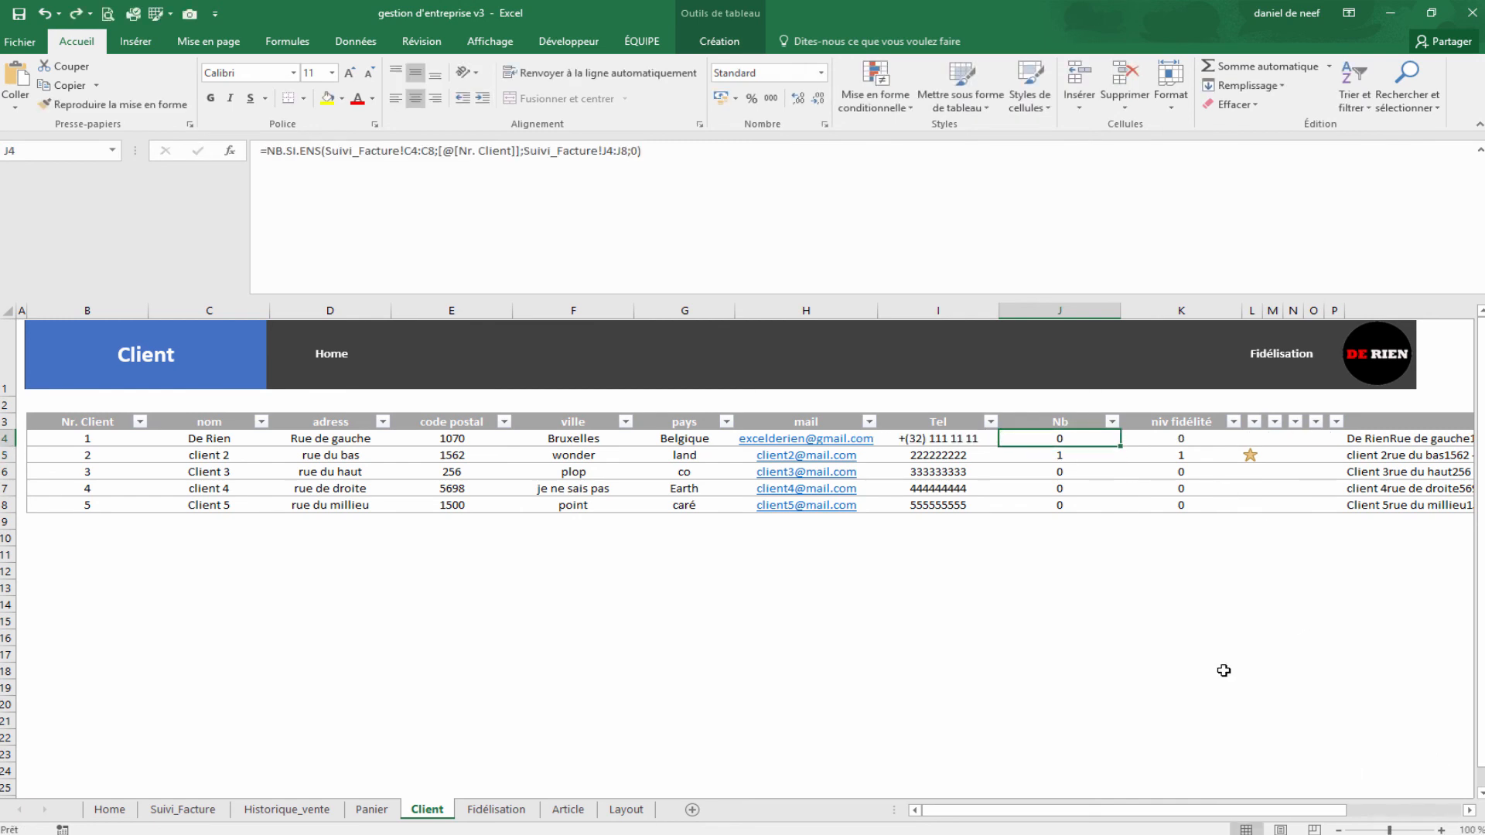
Step: Set the fourth client's Nb to 30 to test the formula in that row
click(1052, 488)
text(3)
key(Return)
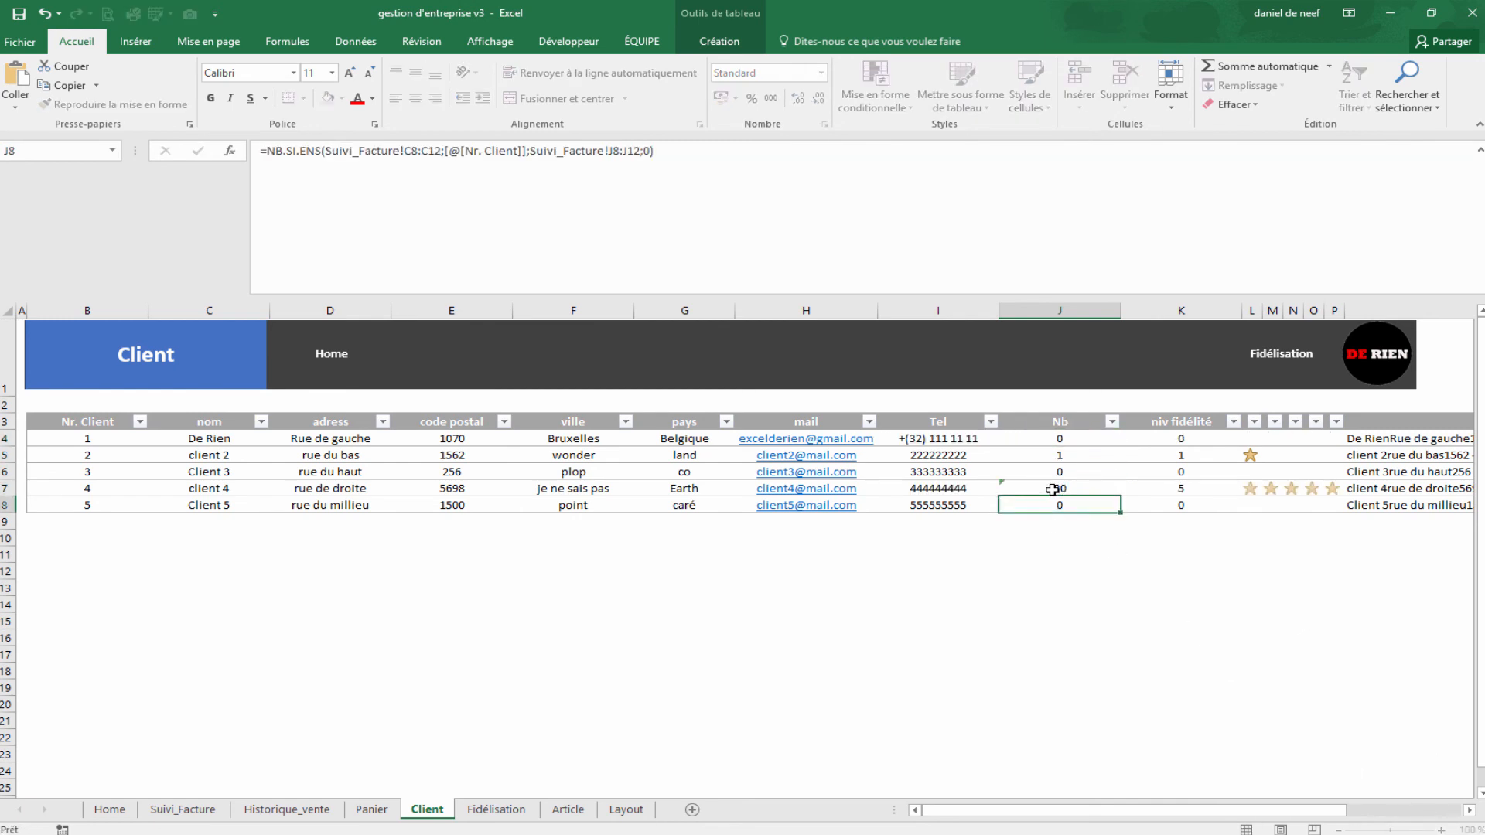
Step: Undo the test Nb entry for the fourth client and collapse the formula bar to a single line
key(ctrl+z)
click(1102, 636)
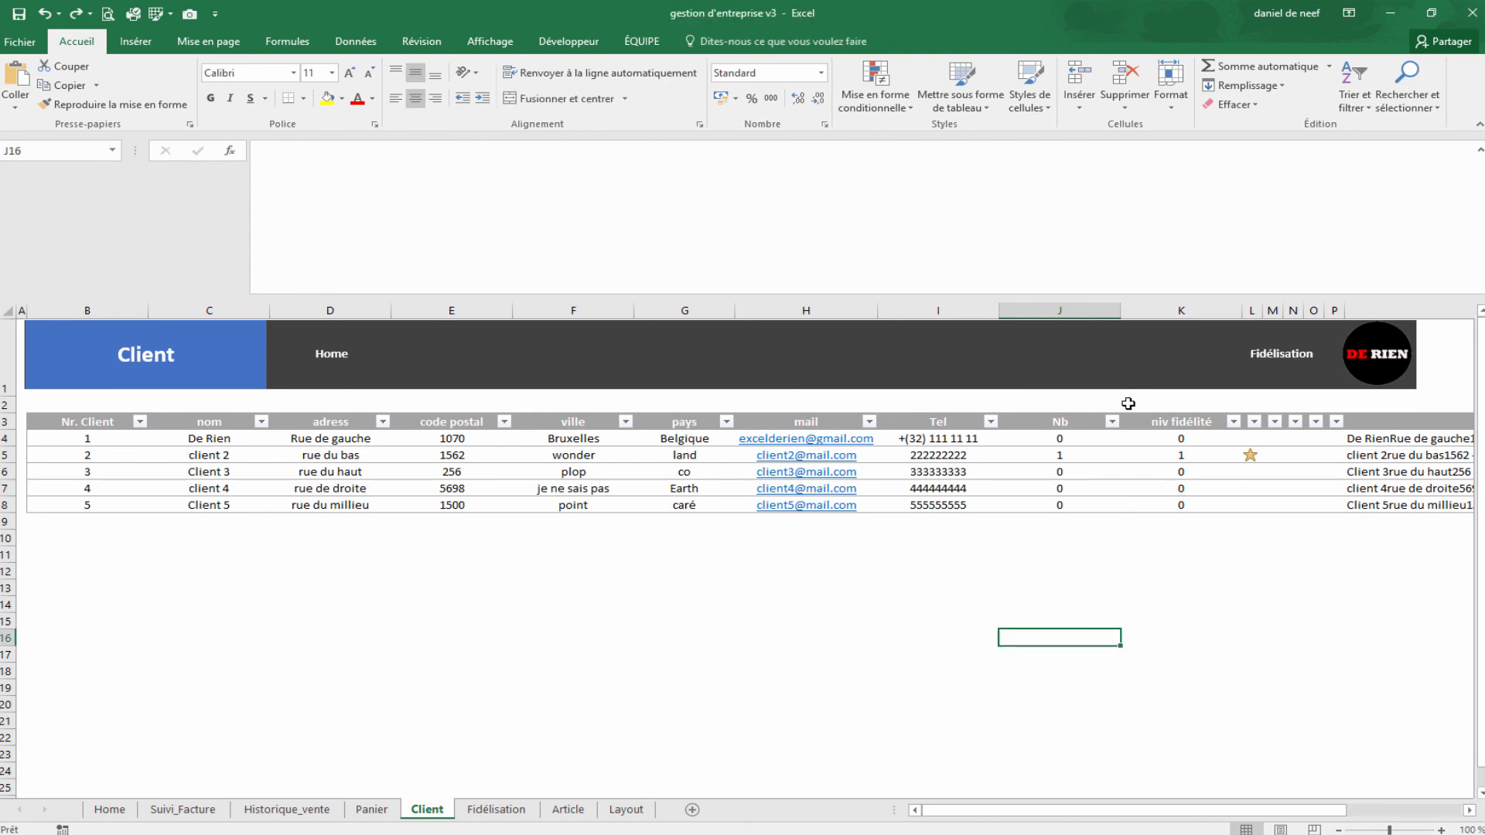
click(1478, 153)
click(1145, 602)
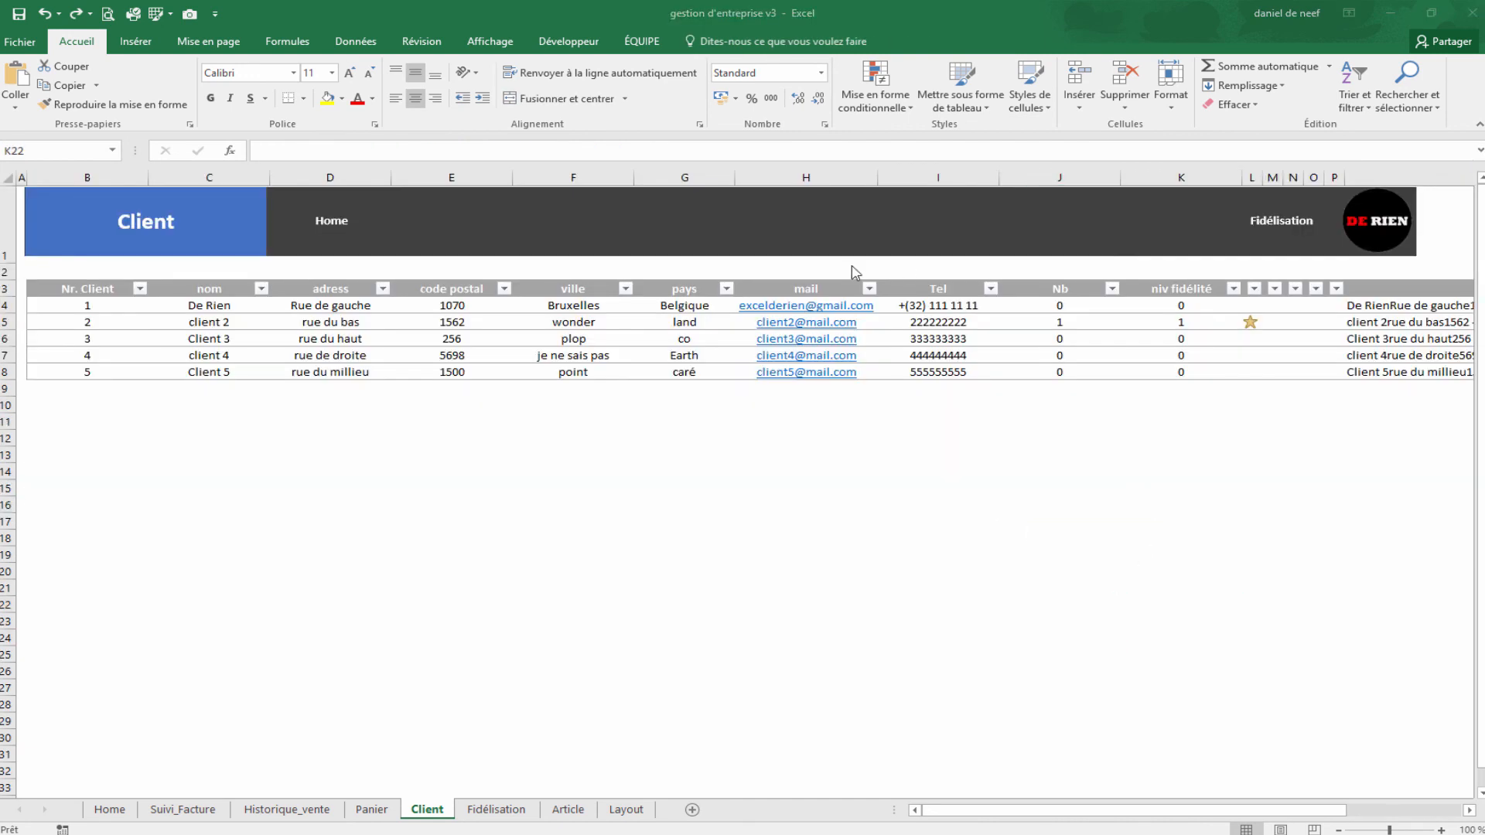
Step: Hide the Nb and niv fidélité columns (J and K) on the Client sheet, leaving an empty cell selected
click(1144, 416)
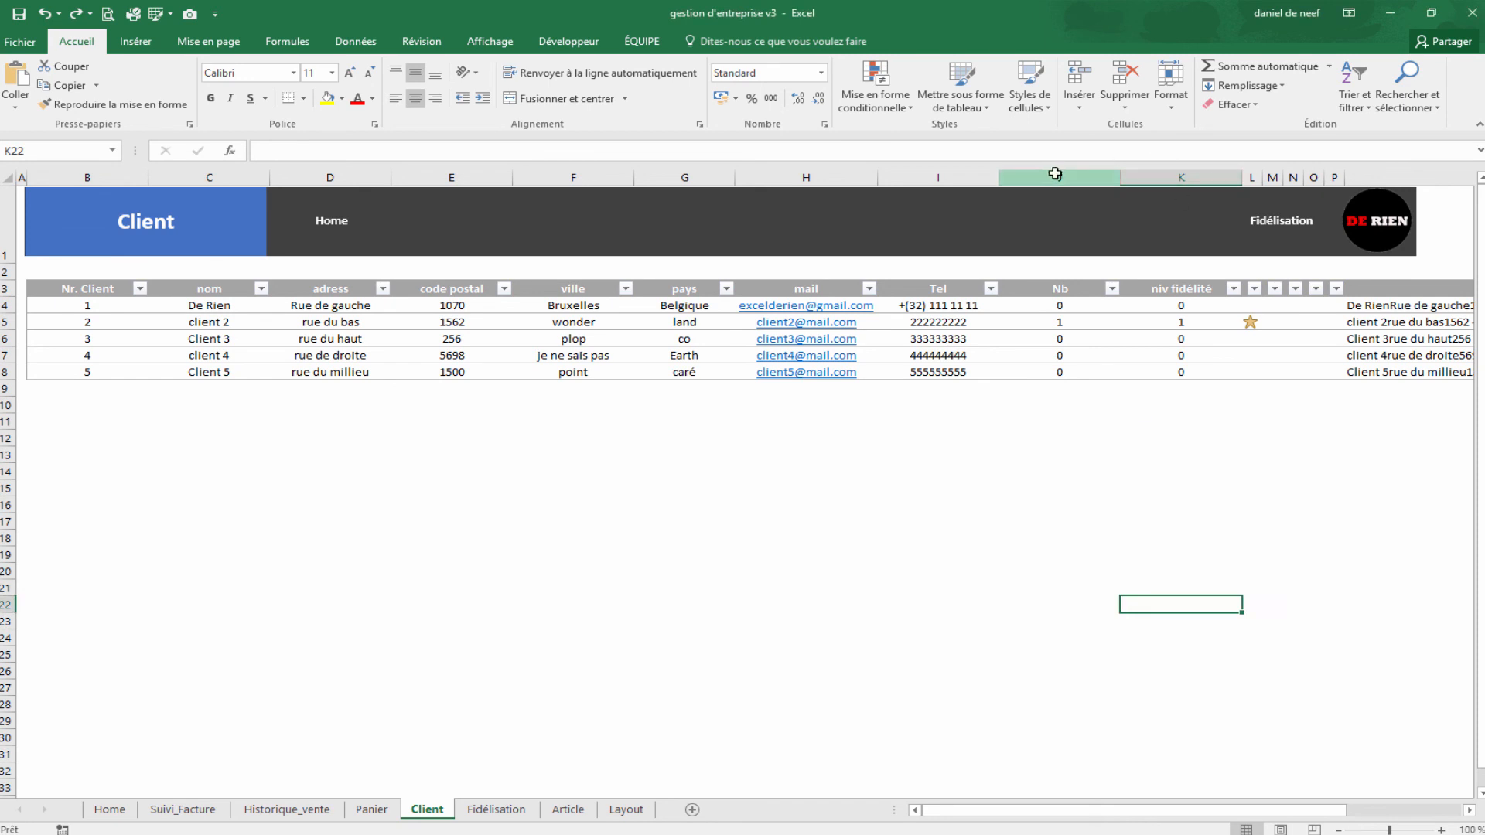
drag(1056, 174, 1170, 178)
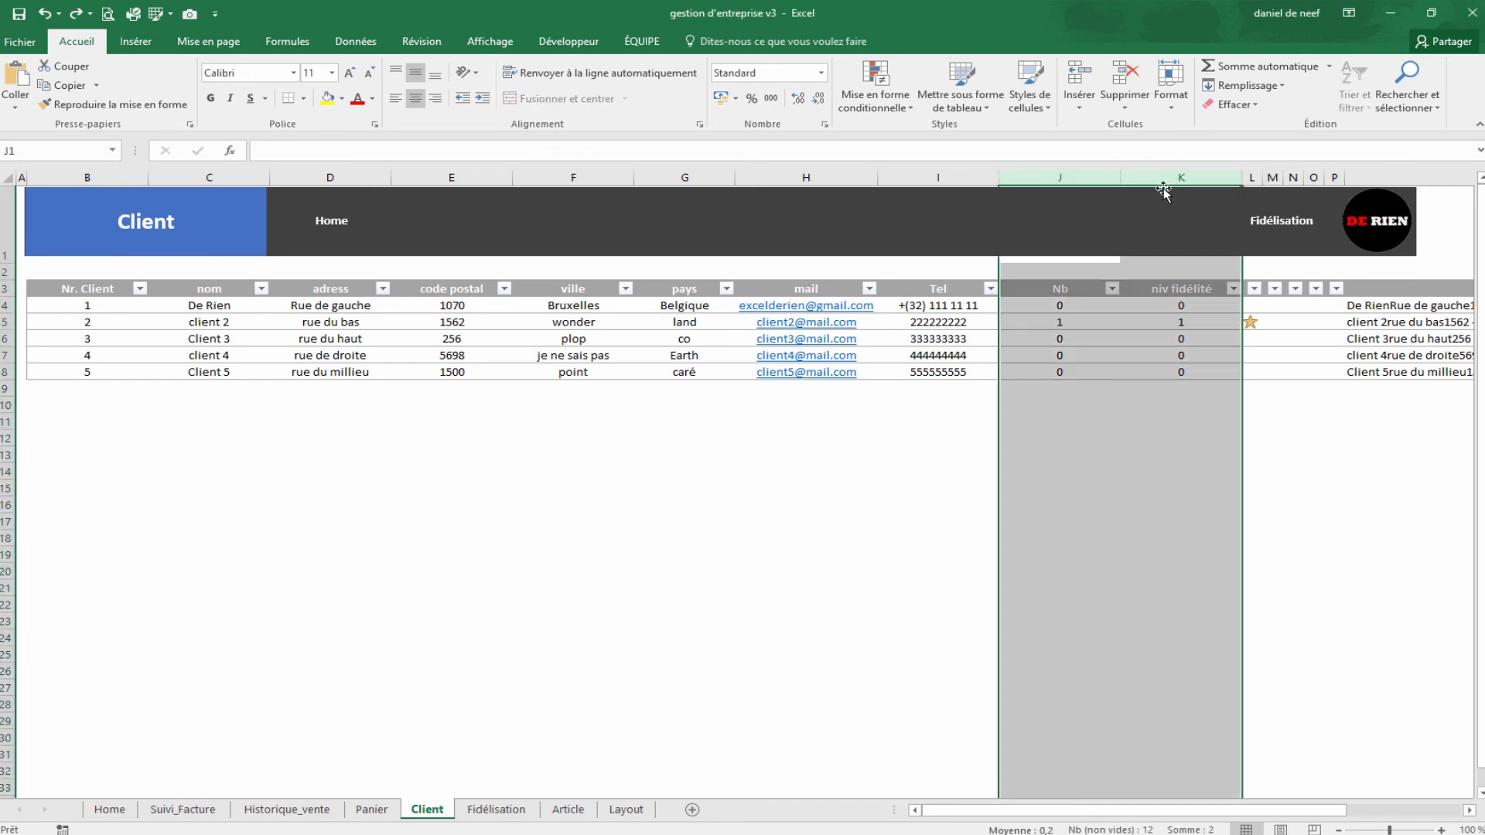
right_click(1160, 197)
click(1229, 410)
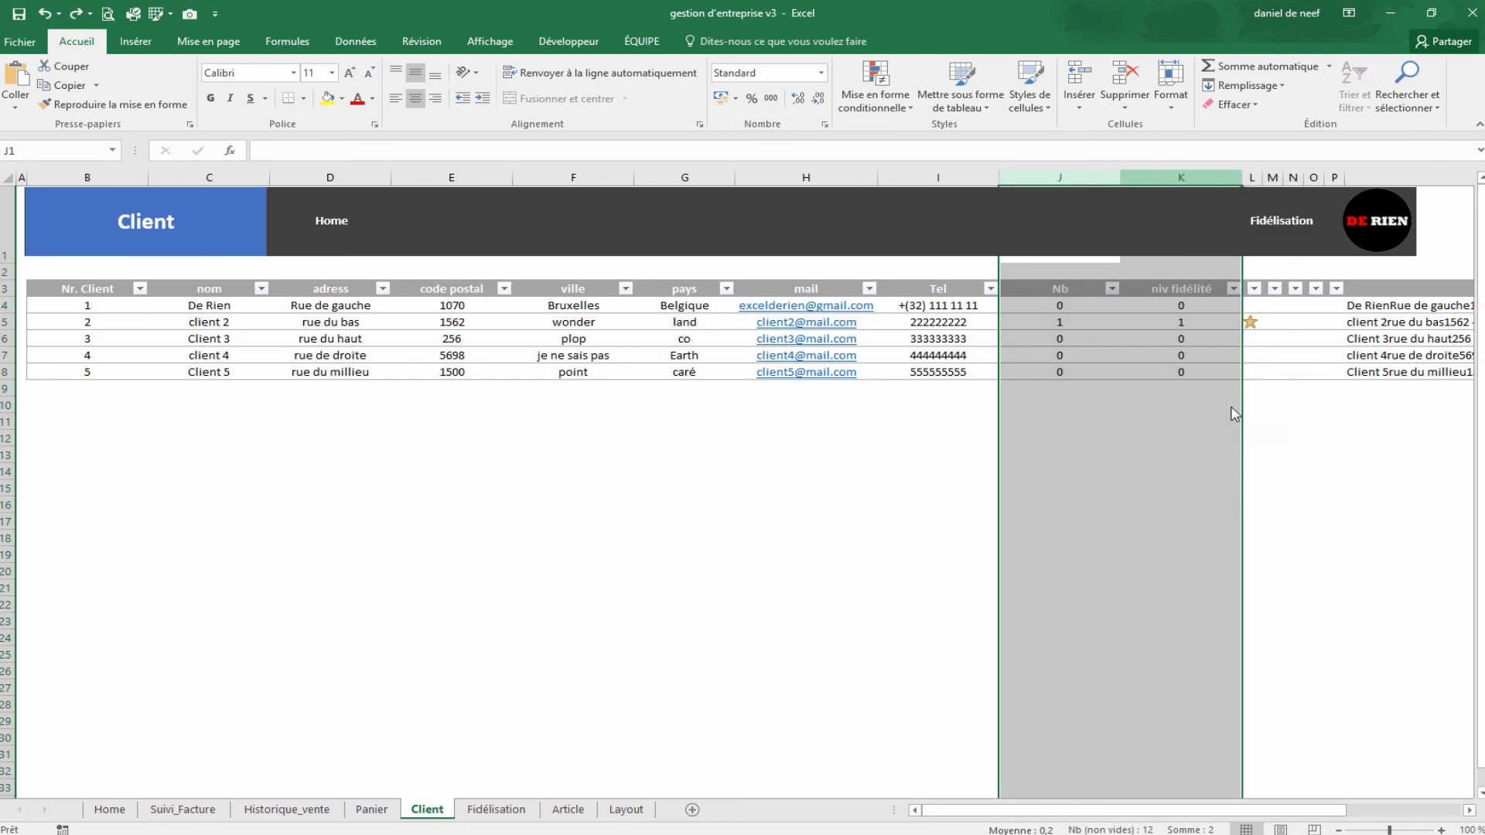
click(1230, 473)
click(1217, 177)
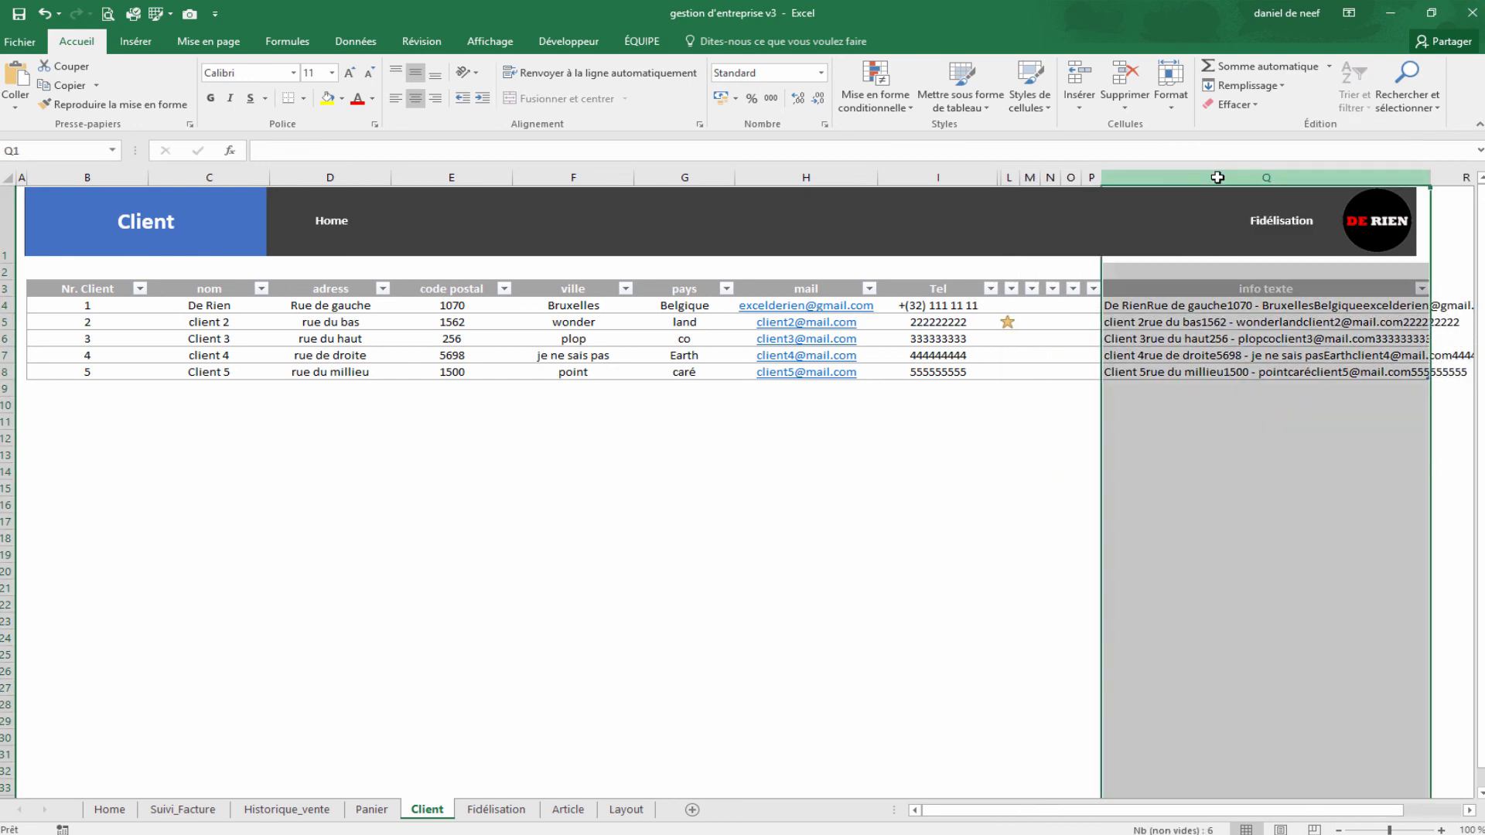
click(937, 621)
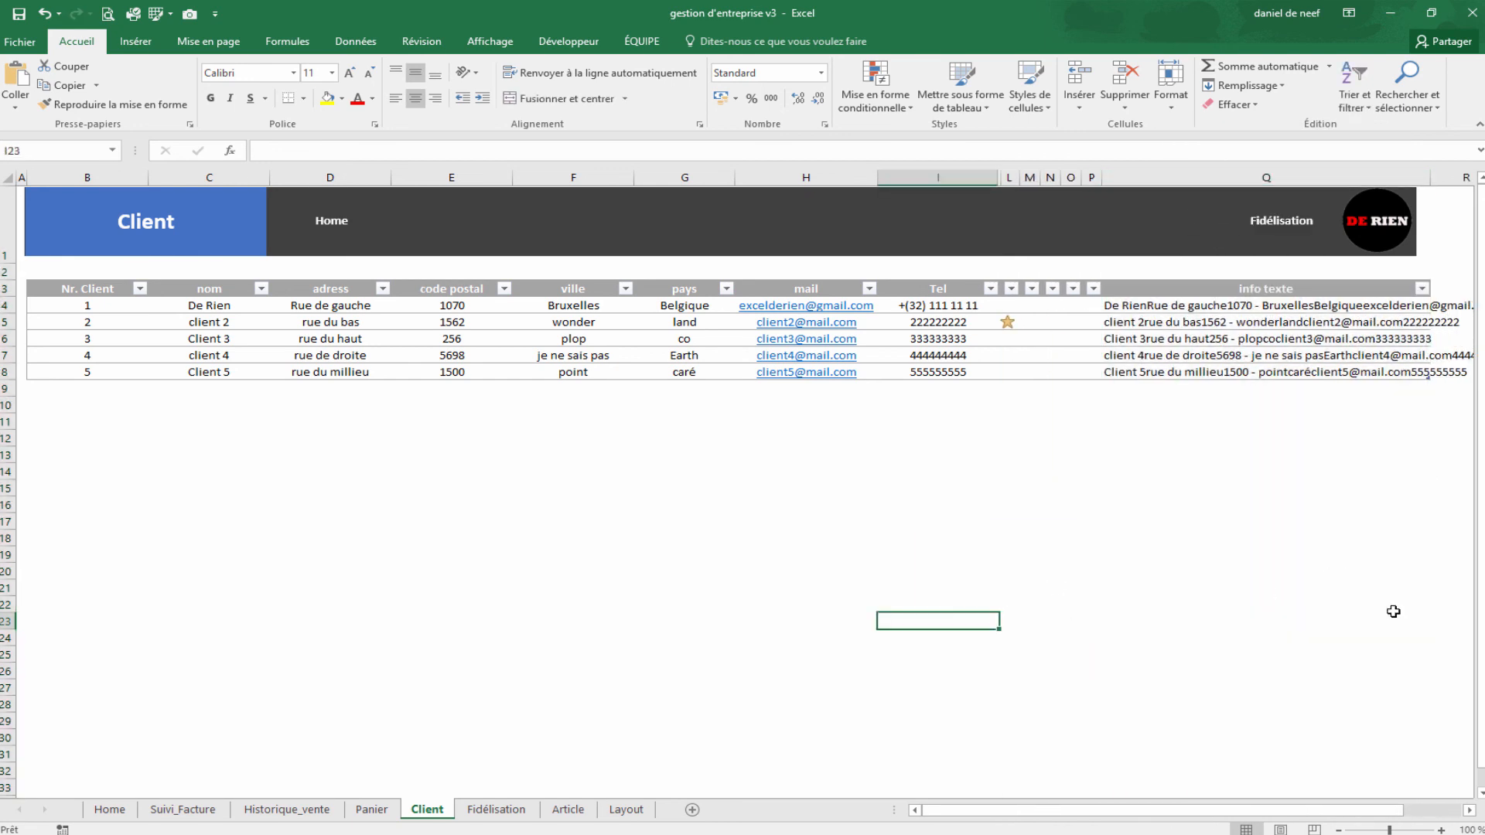
click(967, 513)
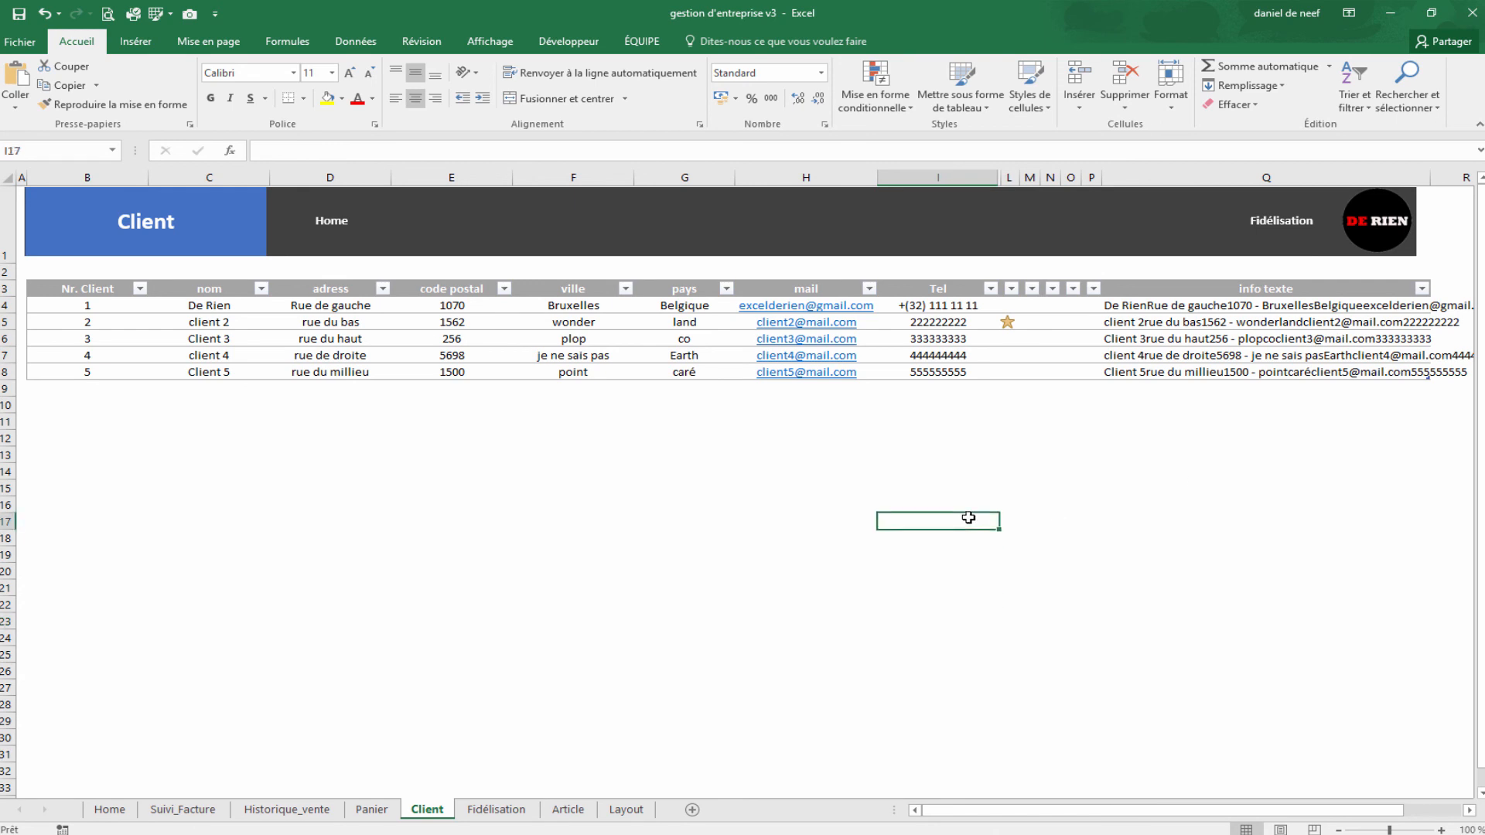